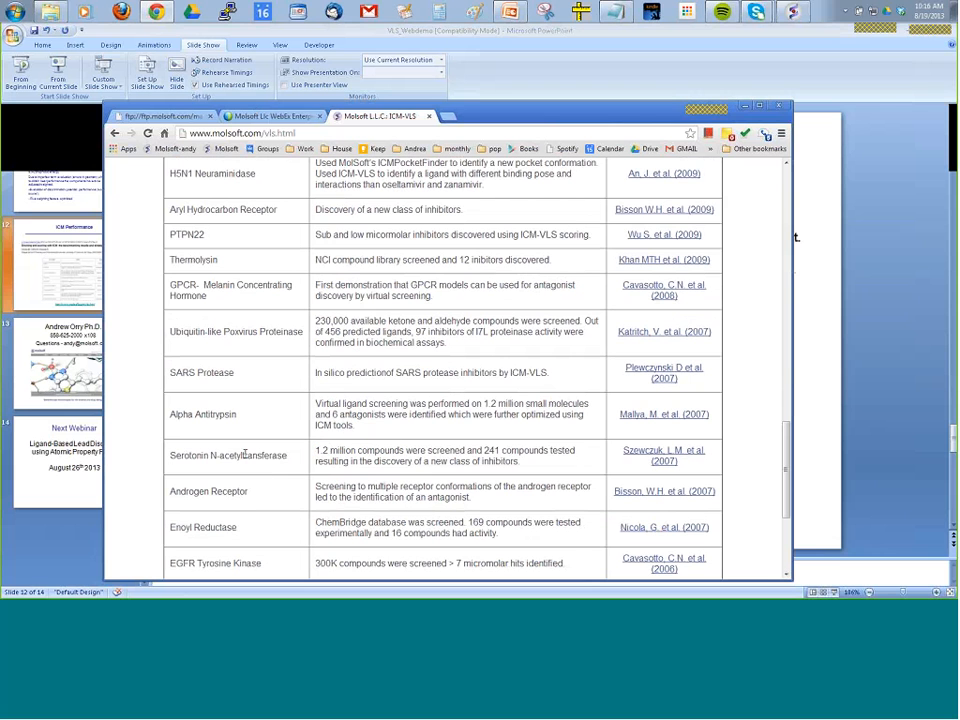
Examine the ICM-VLS drug target table, including the serotonin N-acetyltransferase, enoyl reductase and thyroid receptor screening notes.
triple_click(248, 455)
left_click(464, 451)
scroll(471, 462, "down", 1)
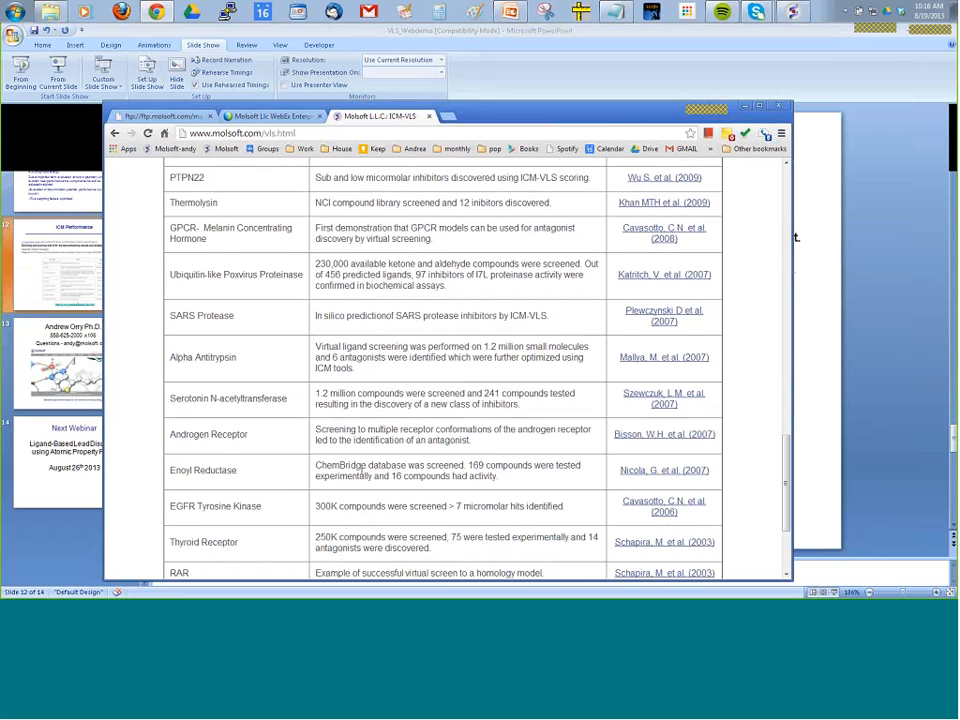
left_click_drag(466, 466, 497, 477)
double_click(341, 466)
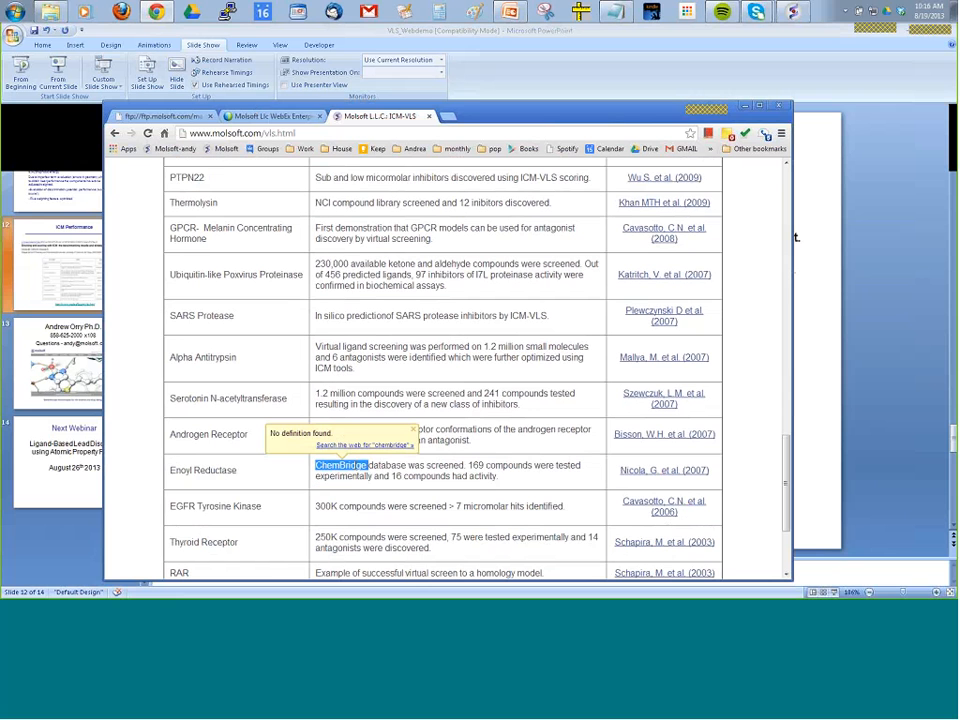
left_click(375, 468)
left_click_drag(472, 466, 579, 467)
left_click(396, 480)
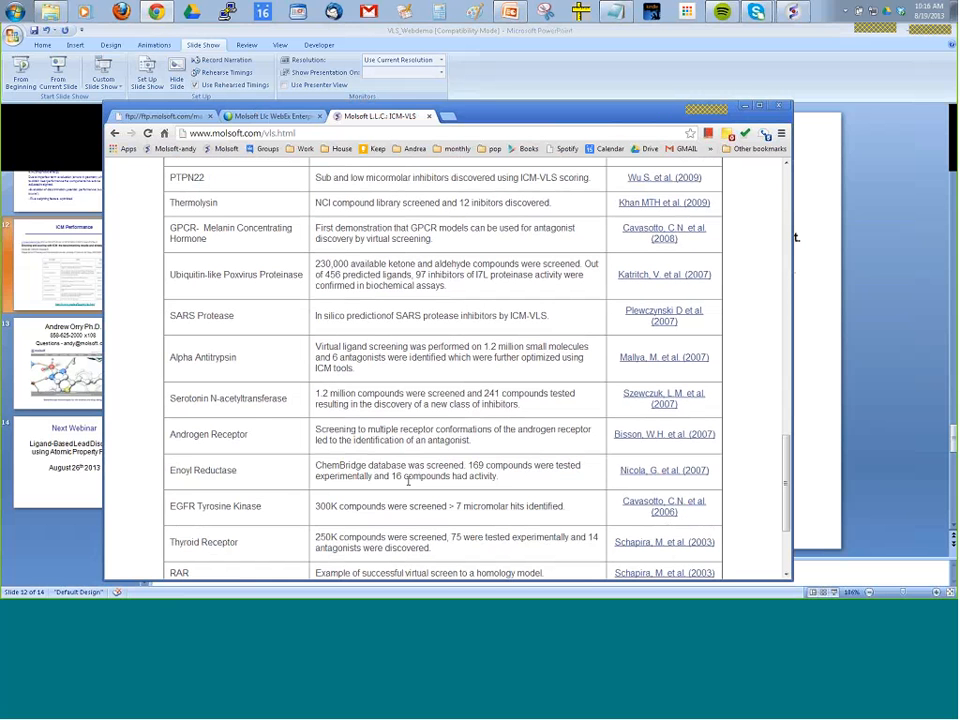
scroll(408, 481, "down", 1)
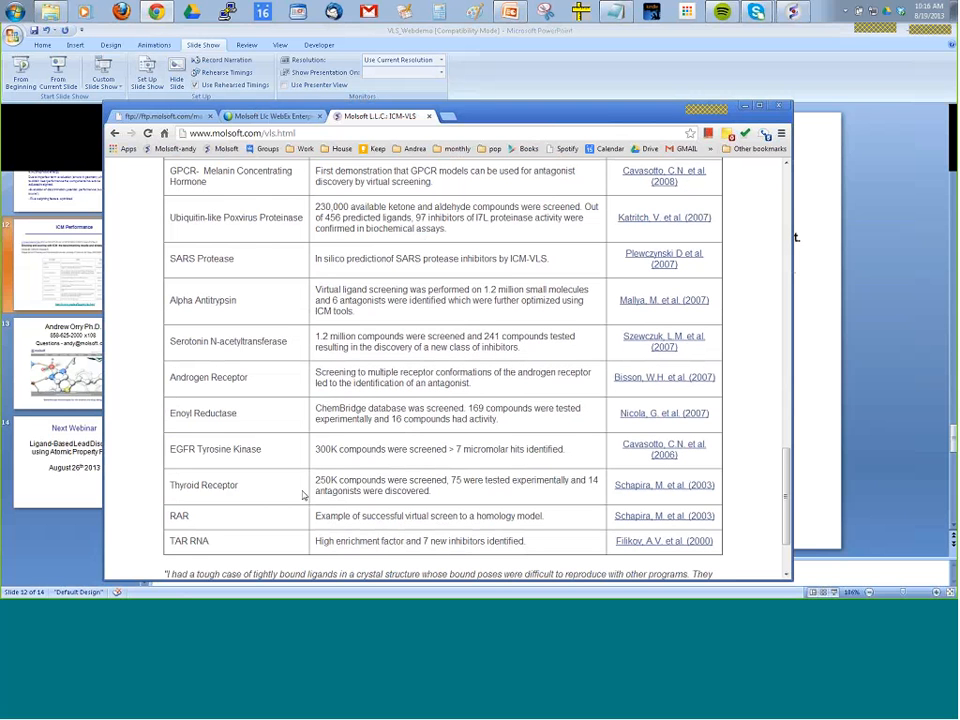
left_click_drag(315, 481, 447, 482)
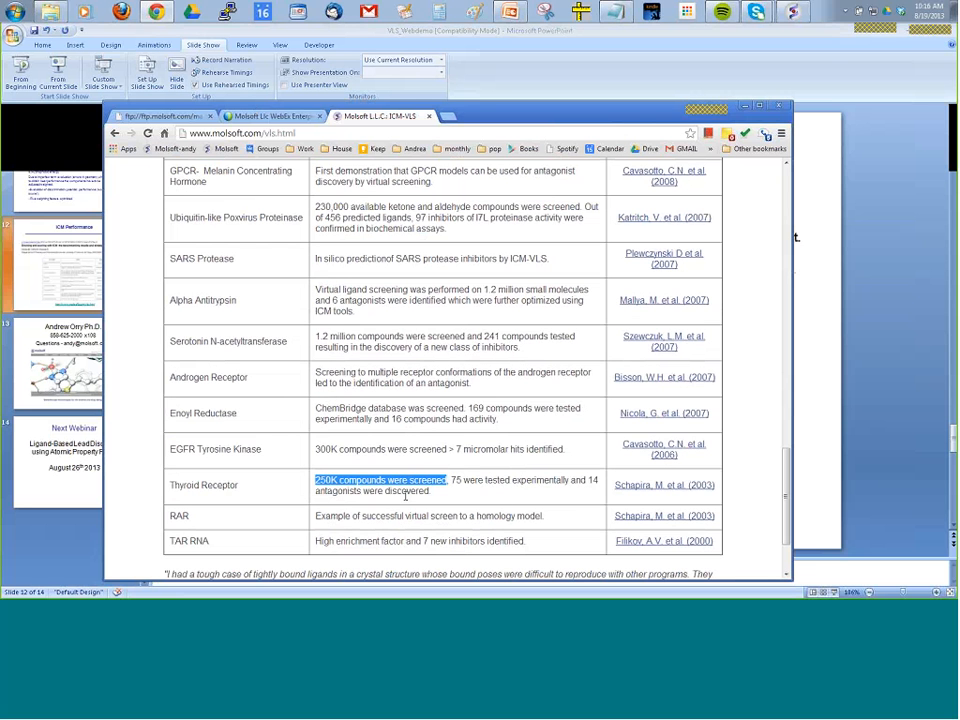
scroll(430, 493, "up", 14)
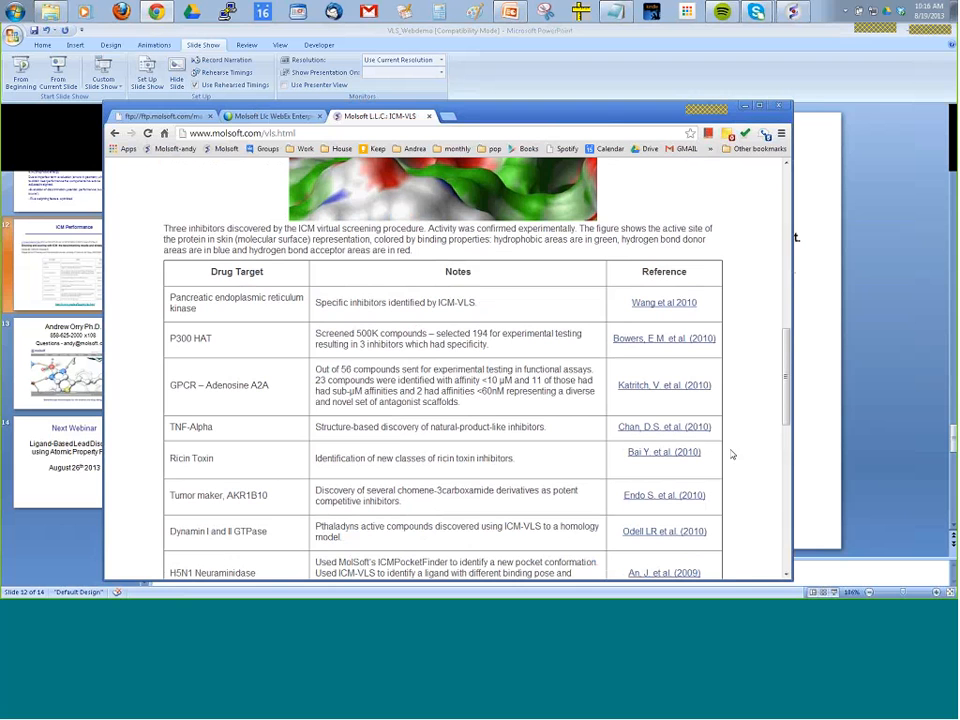
Switch to Molsoft ICM and load the PDB structure 4cox through PDB Search.
left_click(838, 437)
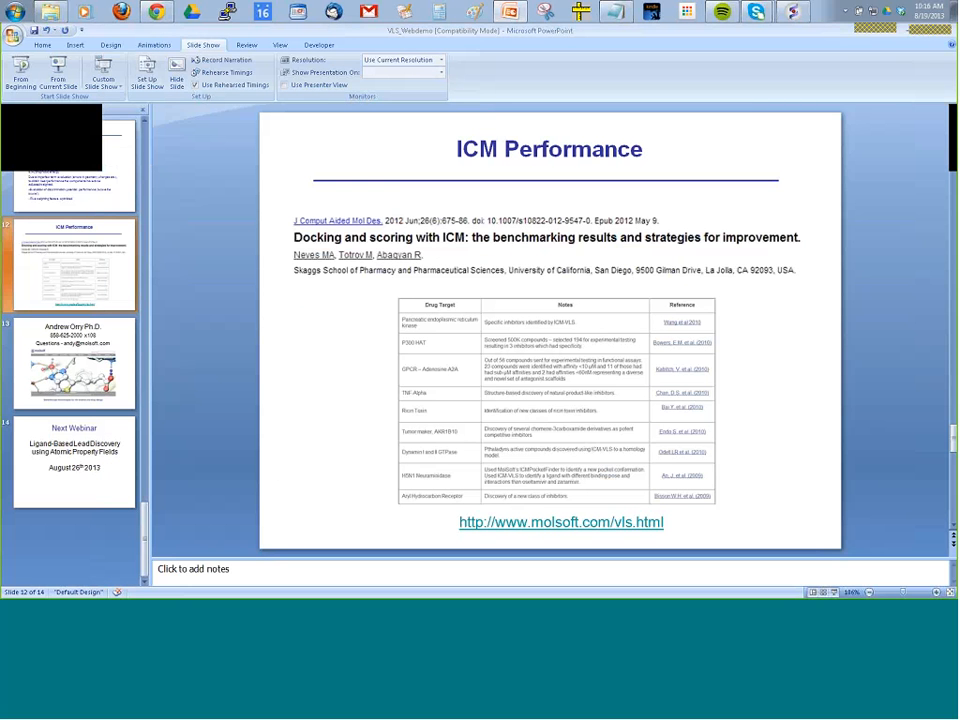
left_click(793, 12)
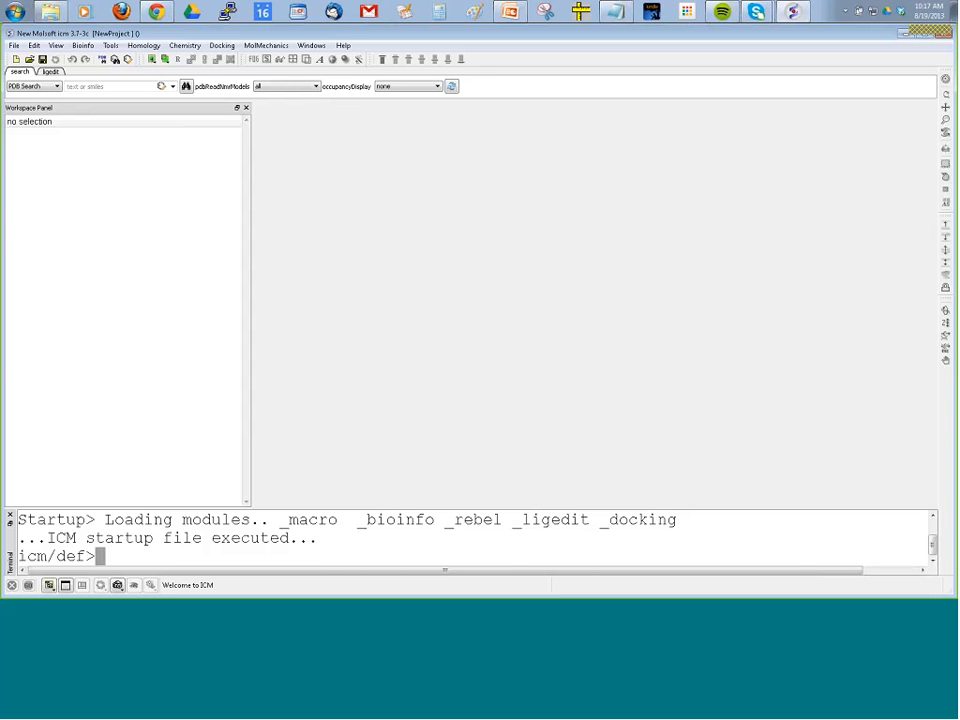
left_click(82, 86)
left_click(109, 88)
type("4cox")
key("Return")
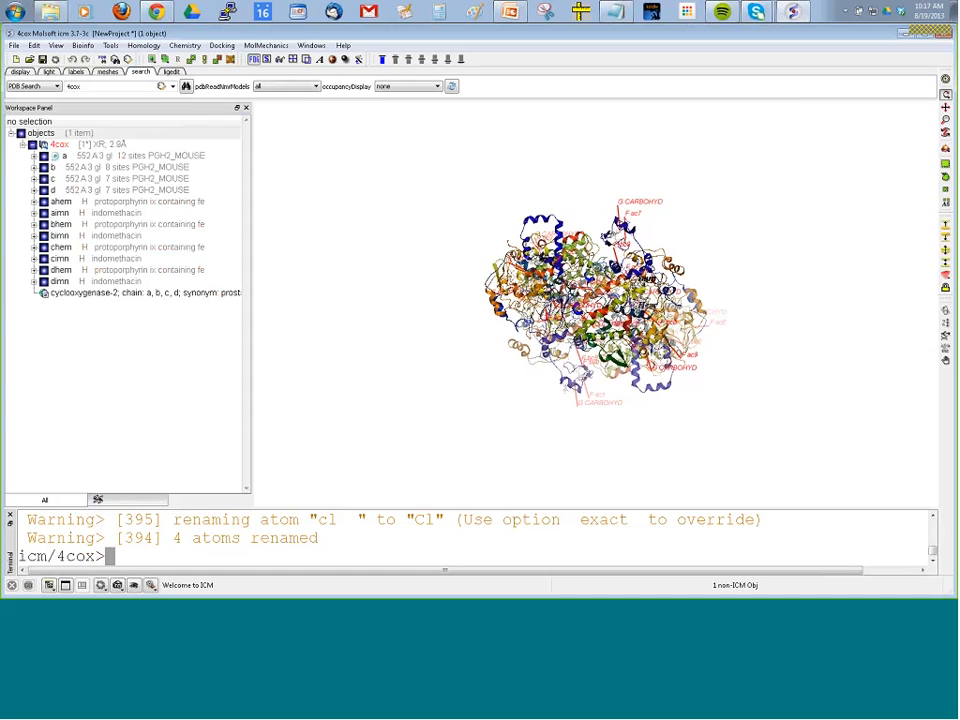
Hide and redisplay protein chains b, c and d of 4cox and highlight chain b to inspect the chains individually.
left_click_drag(276, 292, 351, 342)
left_click_drag(278, 308, 242, 300)
left_click(43, 167)
left_click(44, 179)
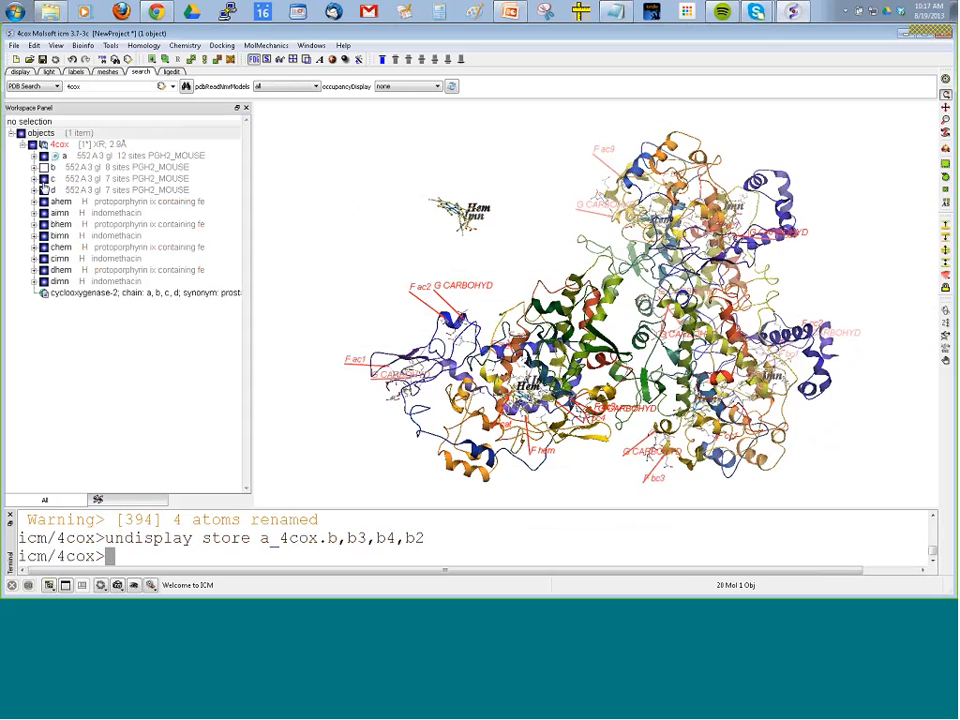
left_click(44, 190)
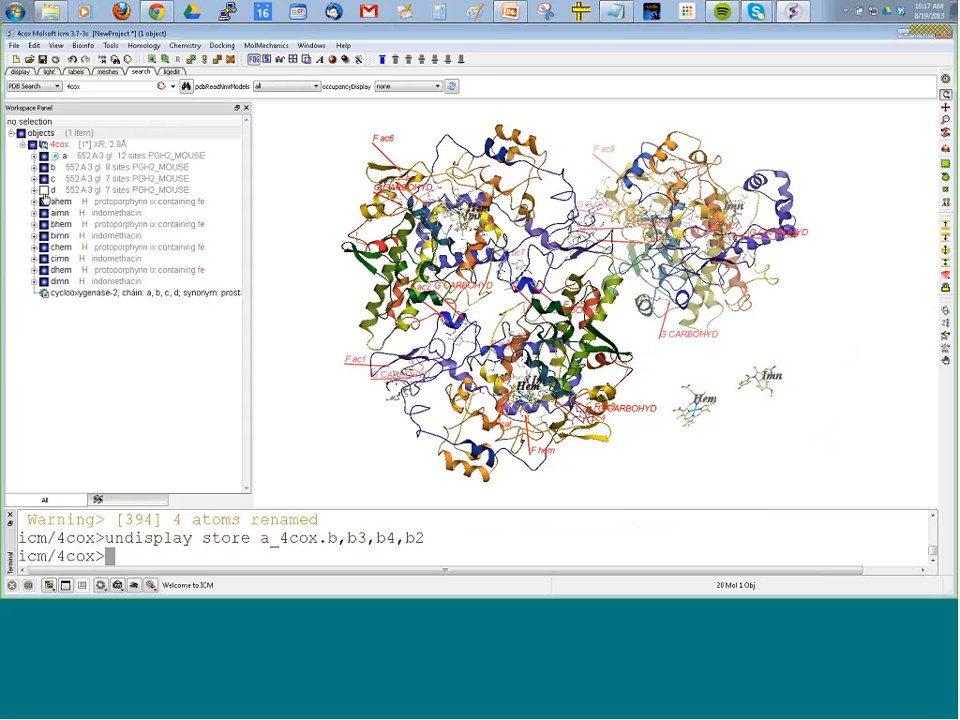
left_click(44, 190)
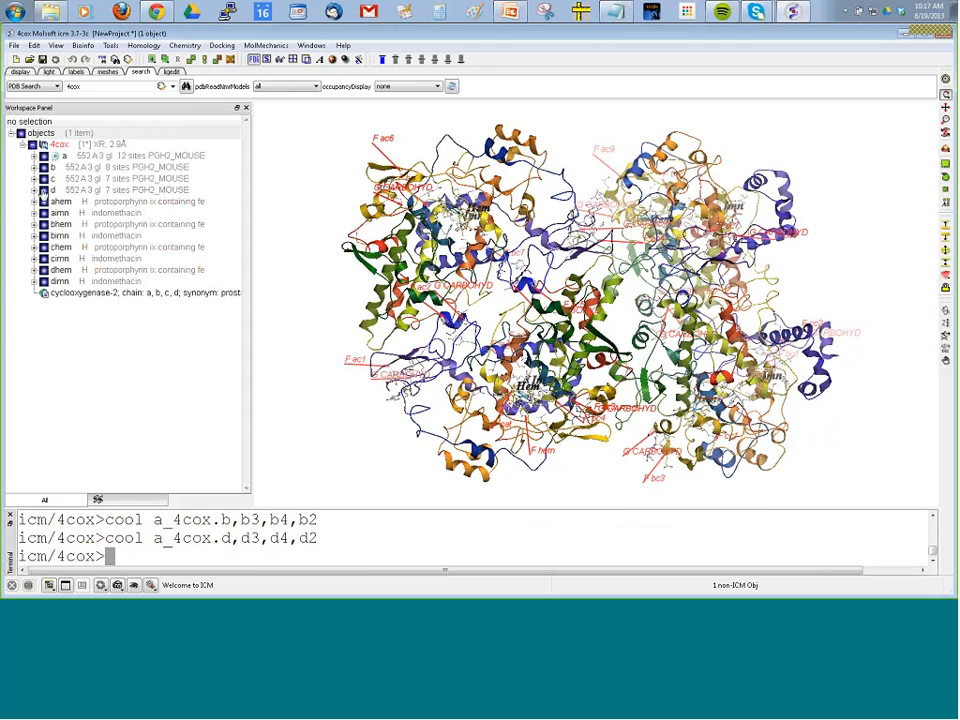
left_click(44, 190)
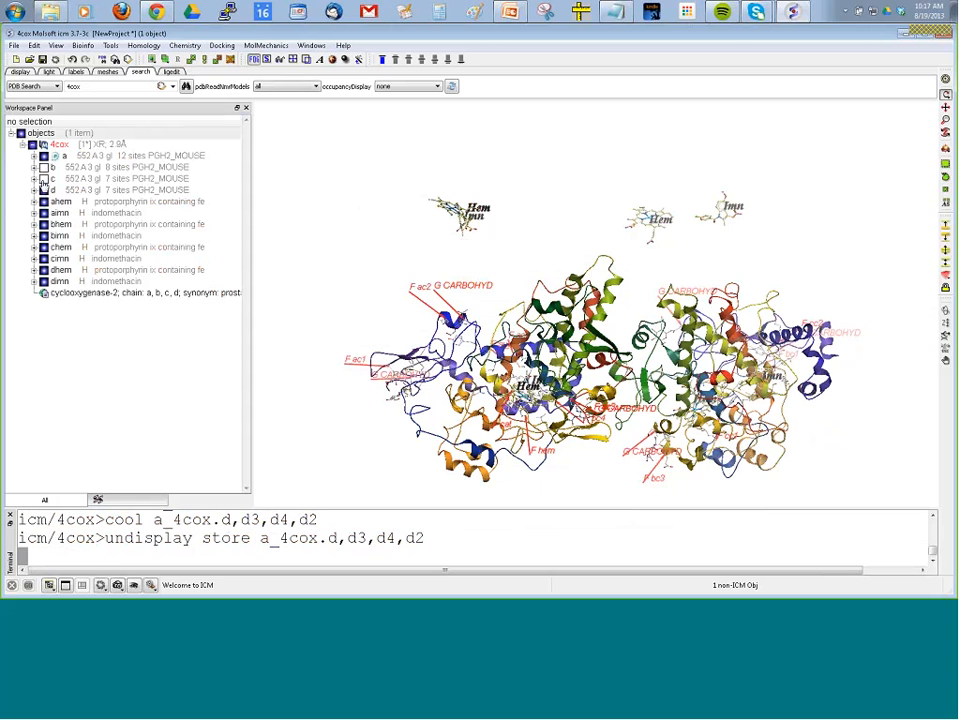
left_click(44, 179)
left_click(44, 167)
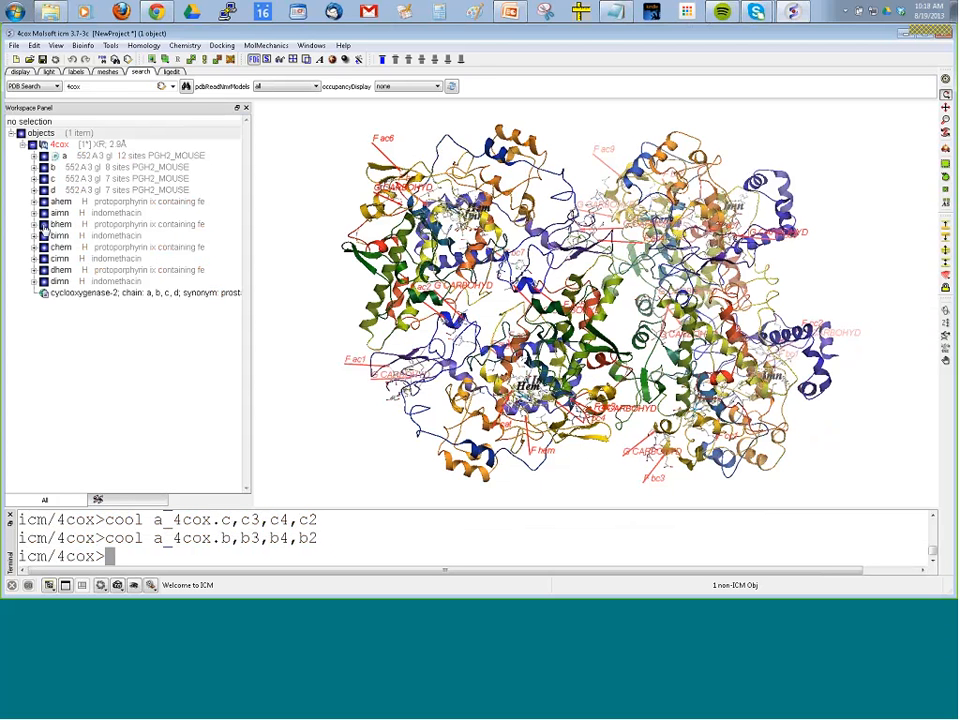
left_click(88, 167)
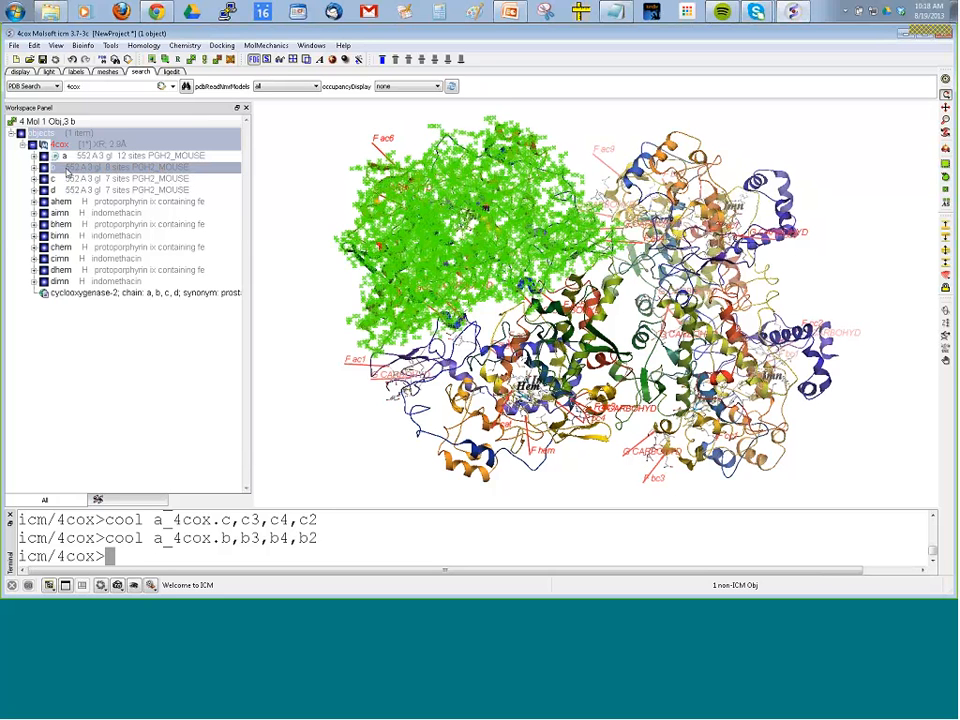
left_click(130, 345)
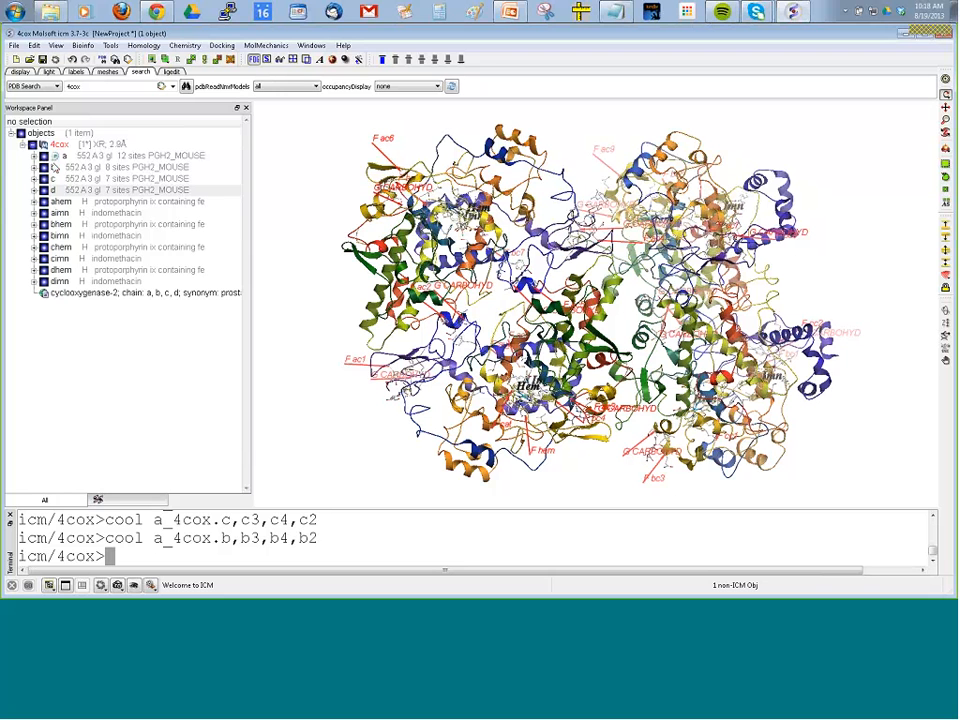
Center the 3D view on chain a's indomethacin ligand, aimn, and inspect its binding site.
left_click(60, 212)
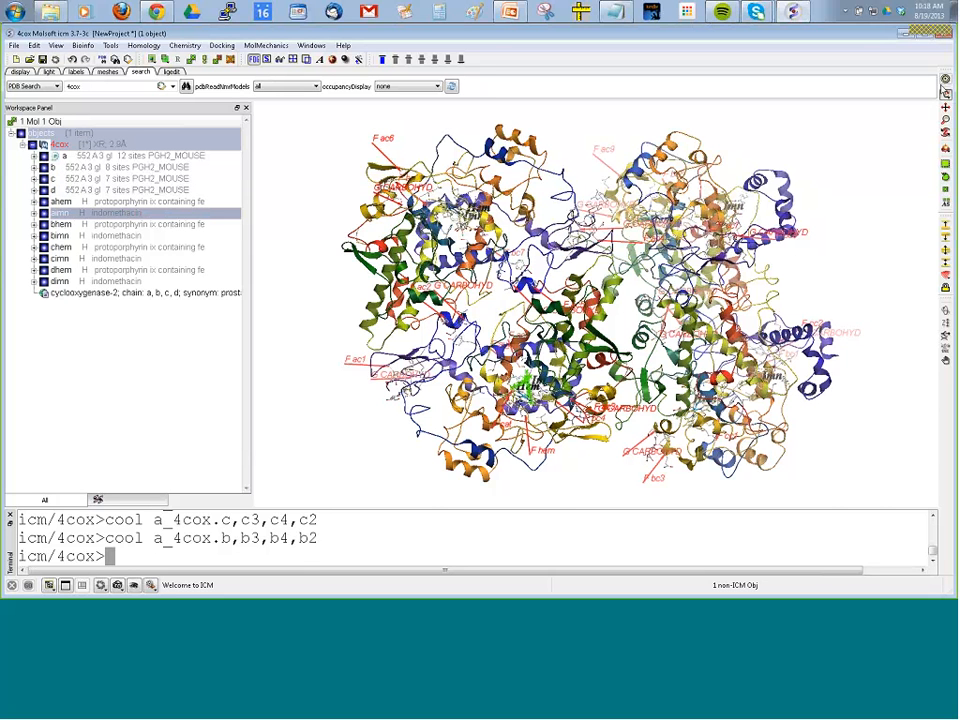
left_click(946, 79)
left_click_drag(283, 293, 316, 312)
left_click(317, 313)
left_click_drag(646, 298, 615, 176)
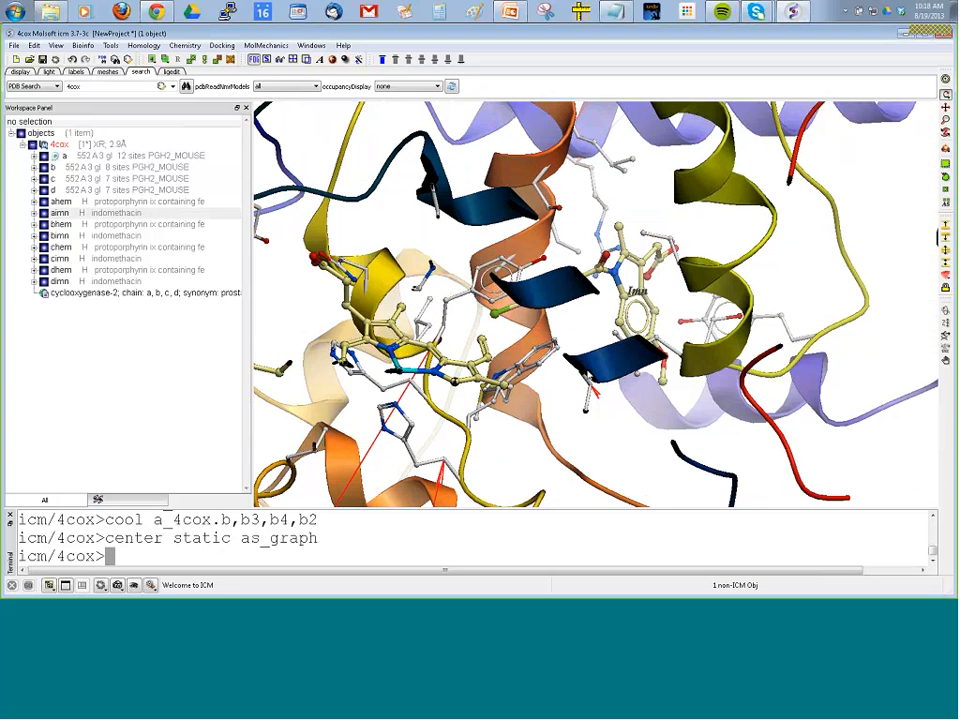
Delete protein chains b, c and d from the 4cox object.
left_click(82, 168)
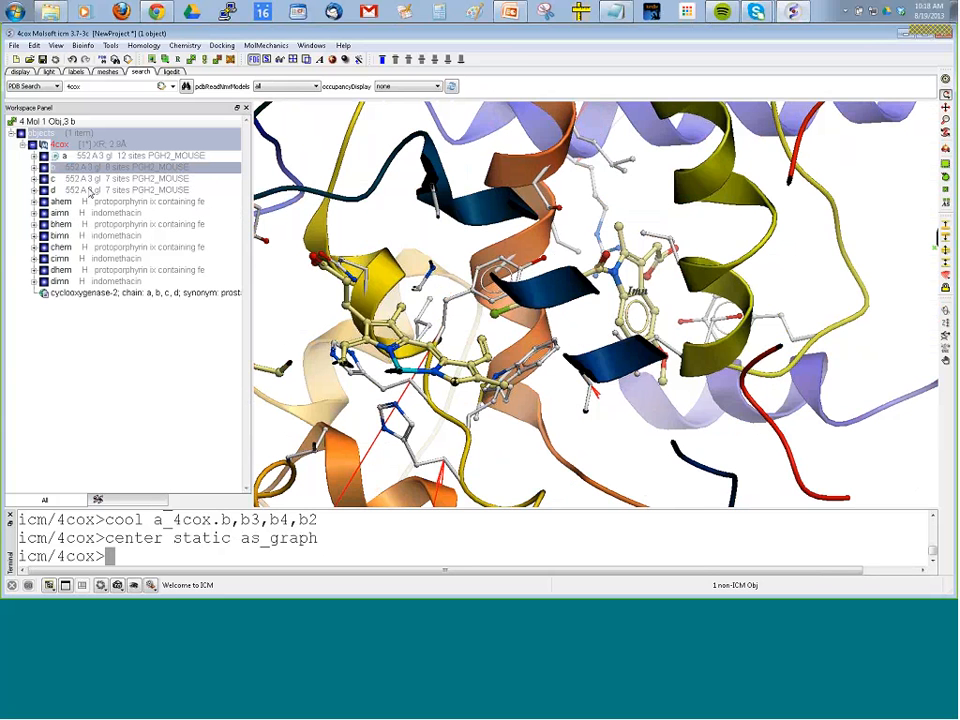
left_click(88, 190, "shift")
right_click(93, 182)
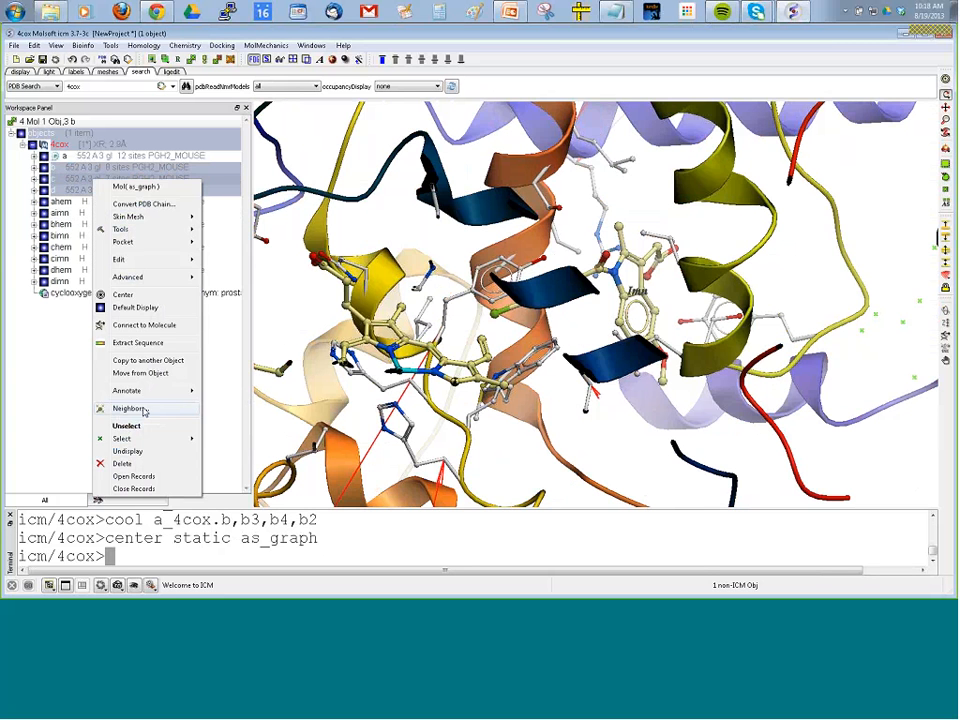
left_click(148, 465)
left_click(498, 328)
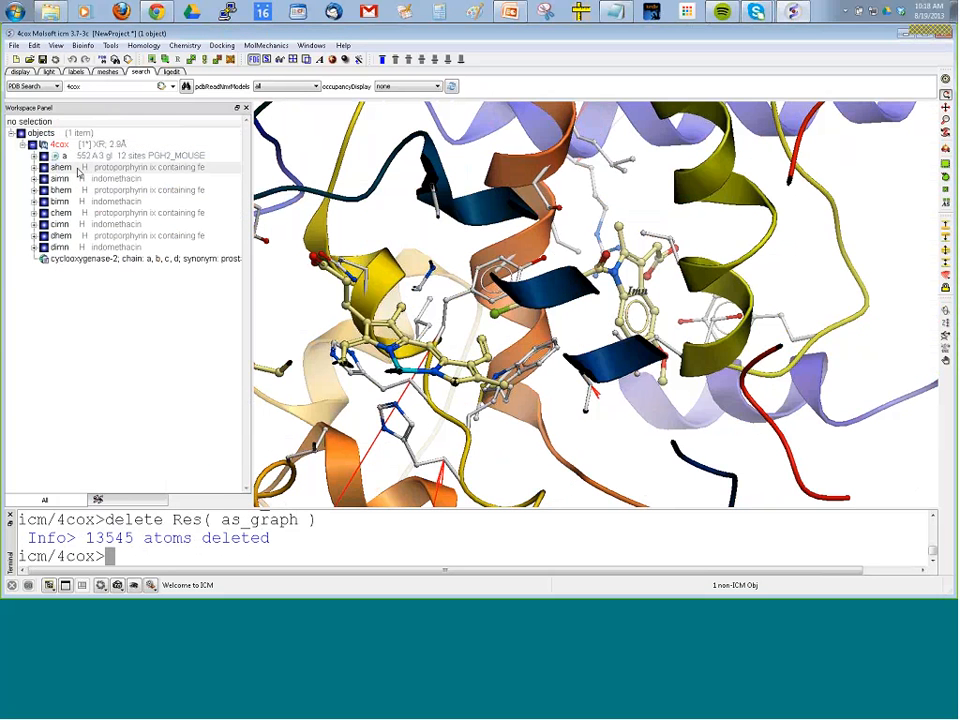
Delete the heme molecule ahem from the 4cox object.
right_click(80, 170)
left_click(107, 478)
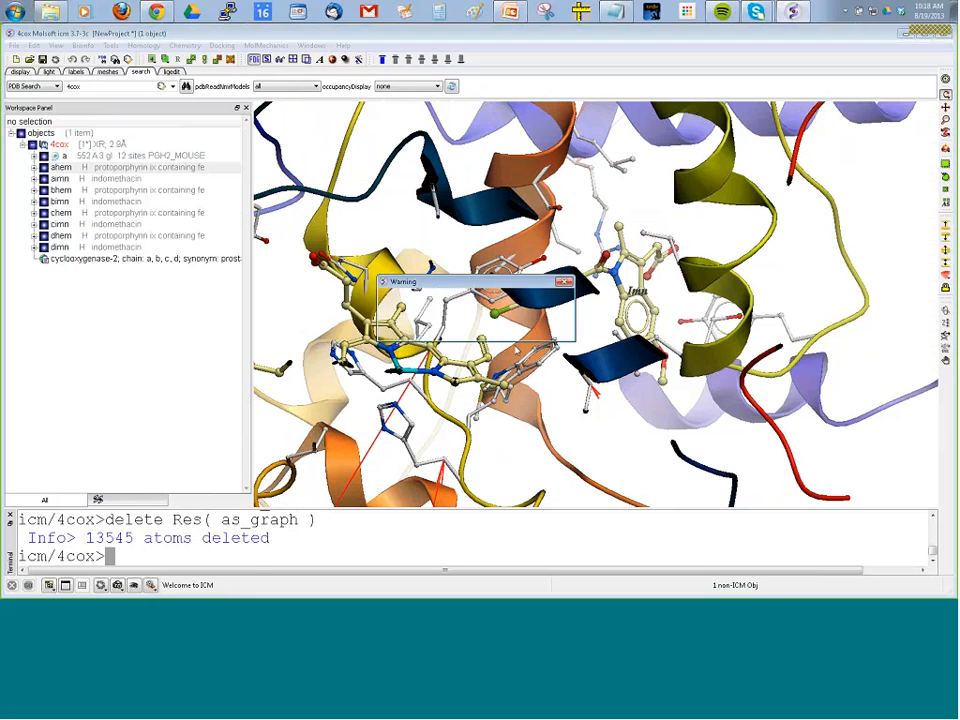
left_click(498, 328)
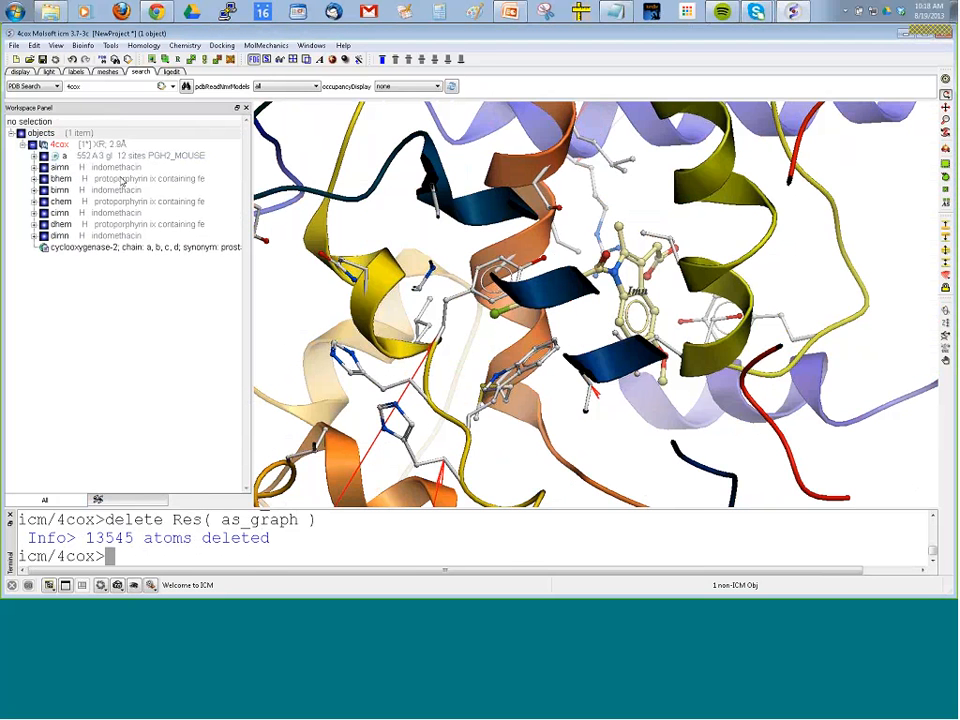
Delete the remaining extra heme and indomethacin molecules from bhem through dimn, keeping chain a and aimn.
left_click(121, 178)
left_click(78, 234, "shift")
right_click(80, 229)
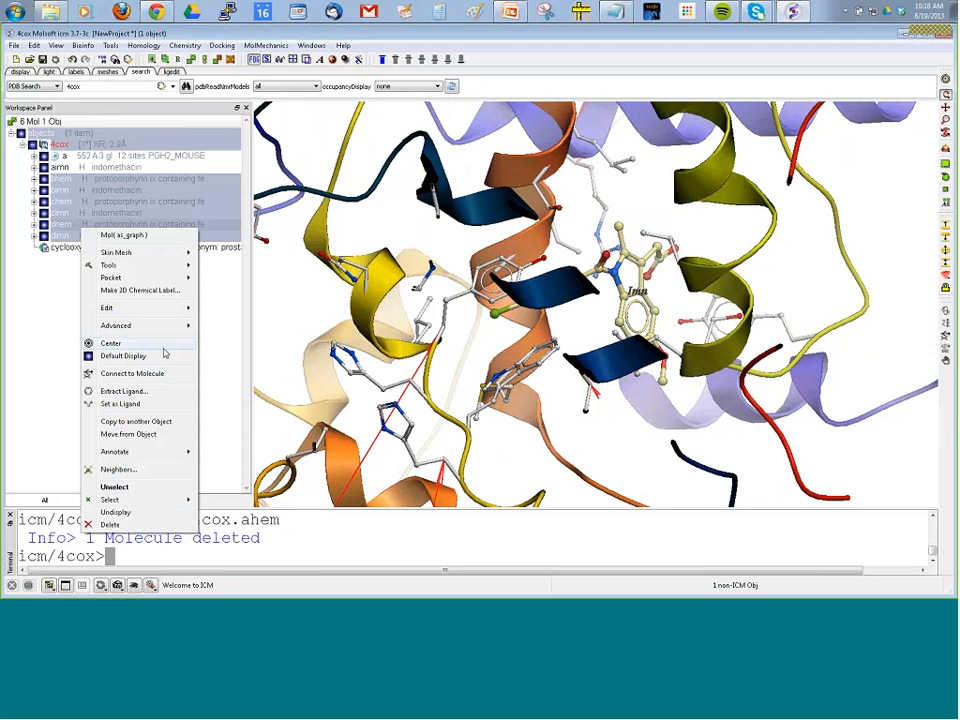
left_click(109, 524)
left_click(497, 326)
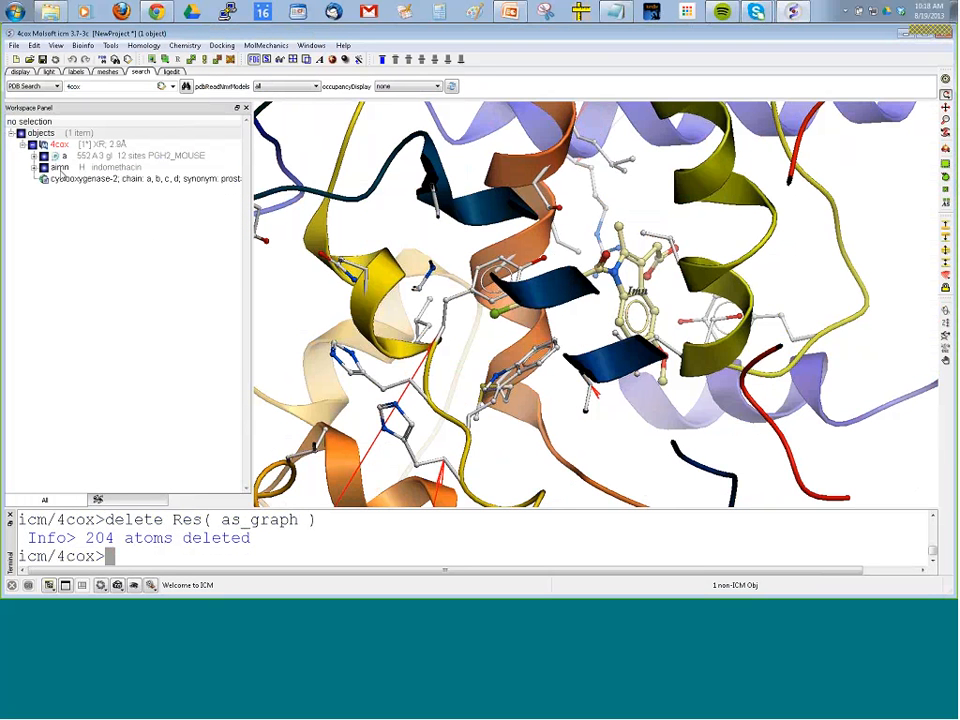
Inspect the indomethacin ligand in its pocket, hiding and redisplaying aimn.
mouse_move(279, 306)
left_mouse_down()
mouse_move(279, 330)
mouse_move(279, 311)
left_mouse_up()
left_click_drag(491, 349, 440, 412)
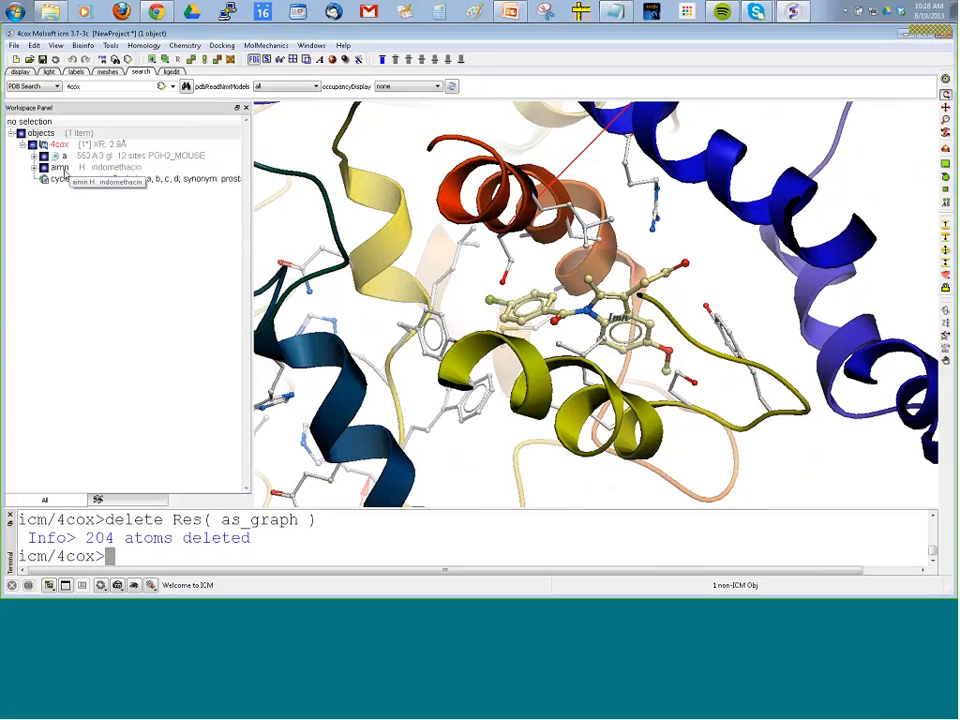
left_click(44, 169)
left_click(44, 169)
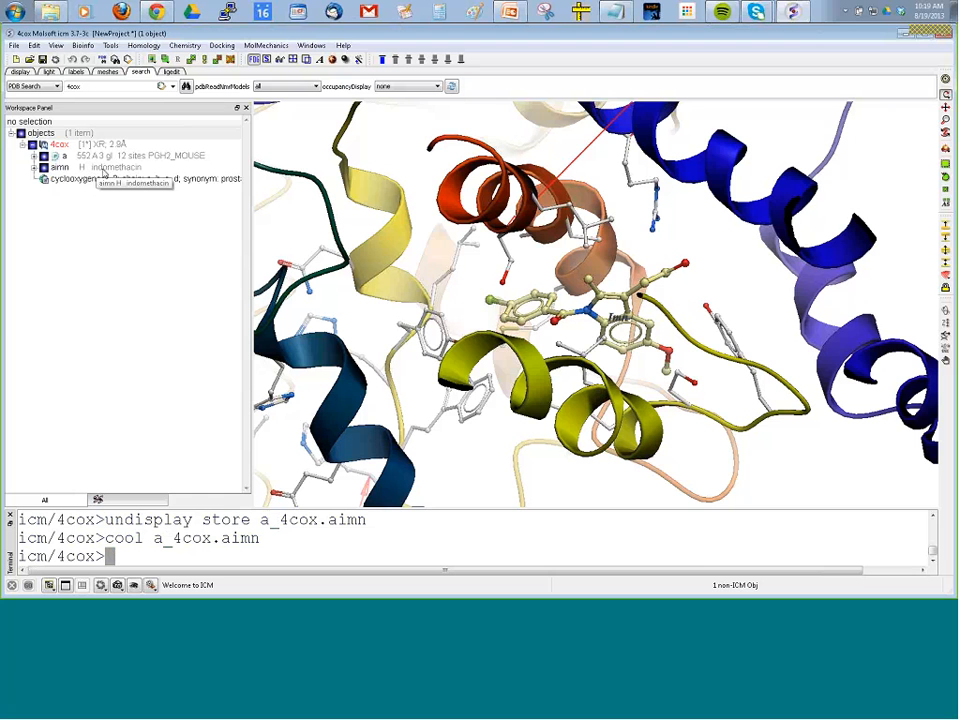
Move the indomethacin ligand aimn out of 4cox into a separate object.
right_click(104, 170)
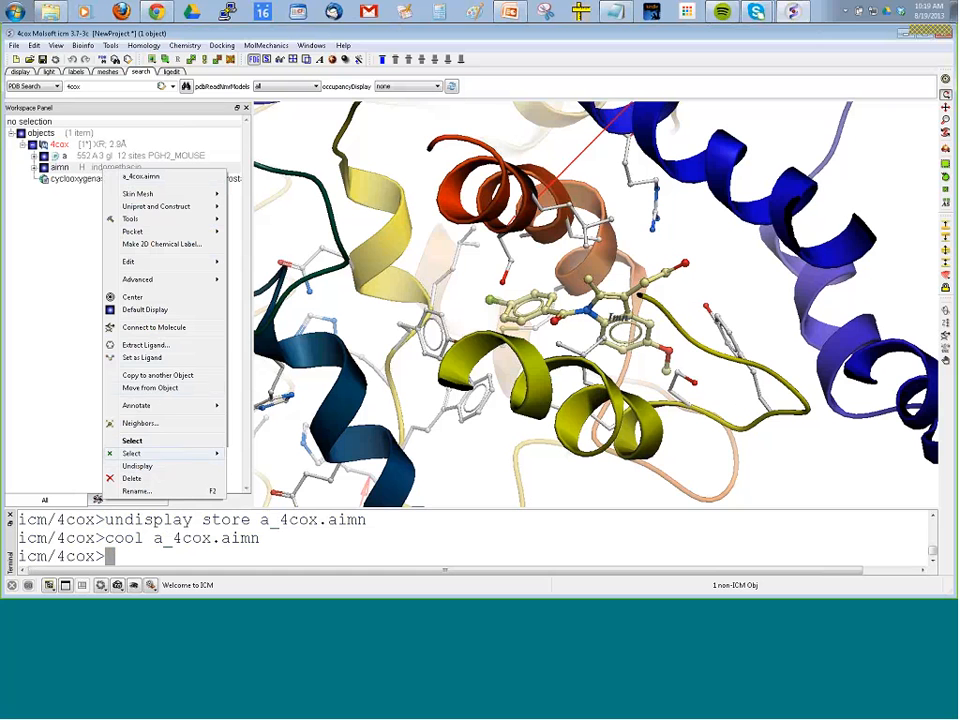
left_click(158, 389)
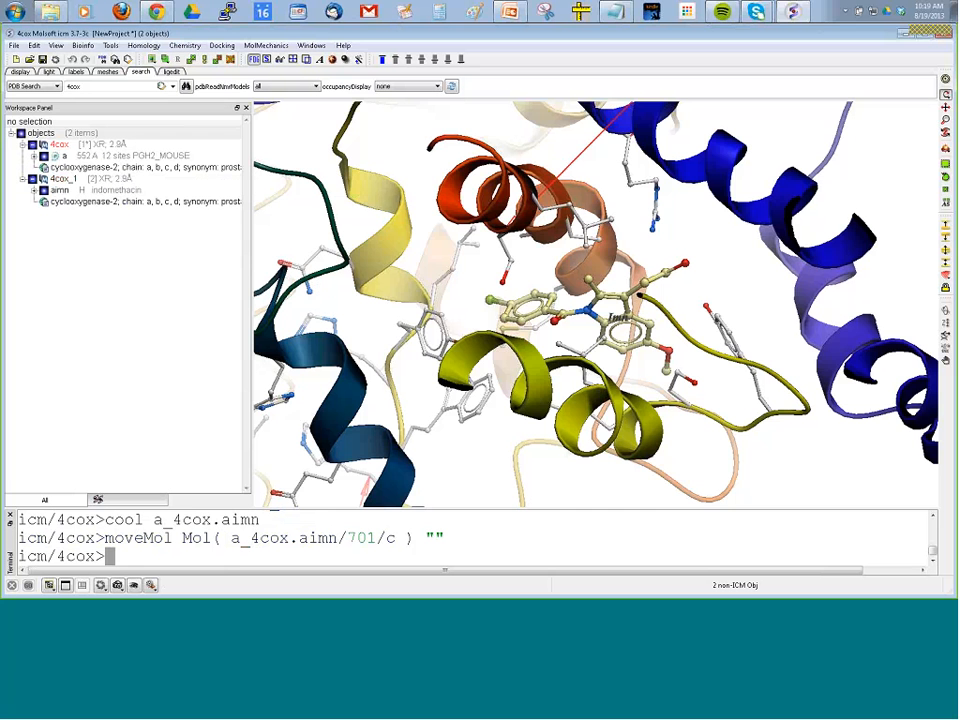
left_click_drag(299, 318, 390, 287)
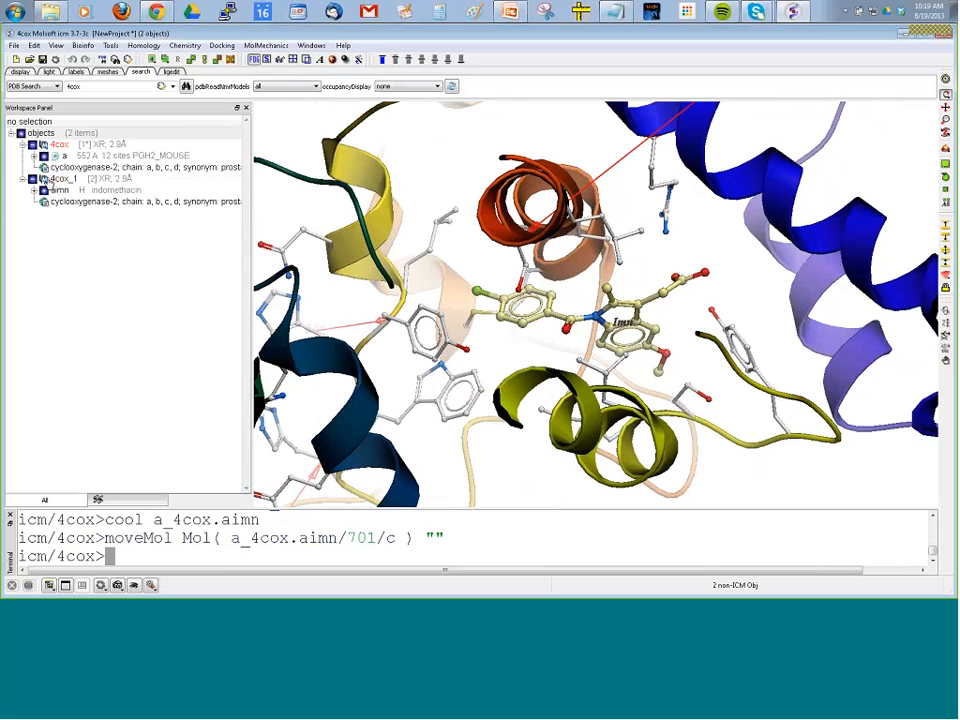
Review the PDB-to-ICM conversion options for the 4cox protein, including hydrogen optimization, and leave without converting.
right_click(78, 143)
left_click(67, 236)
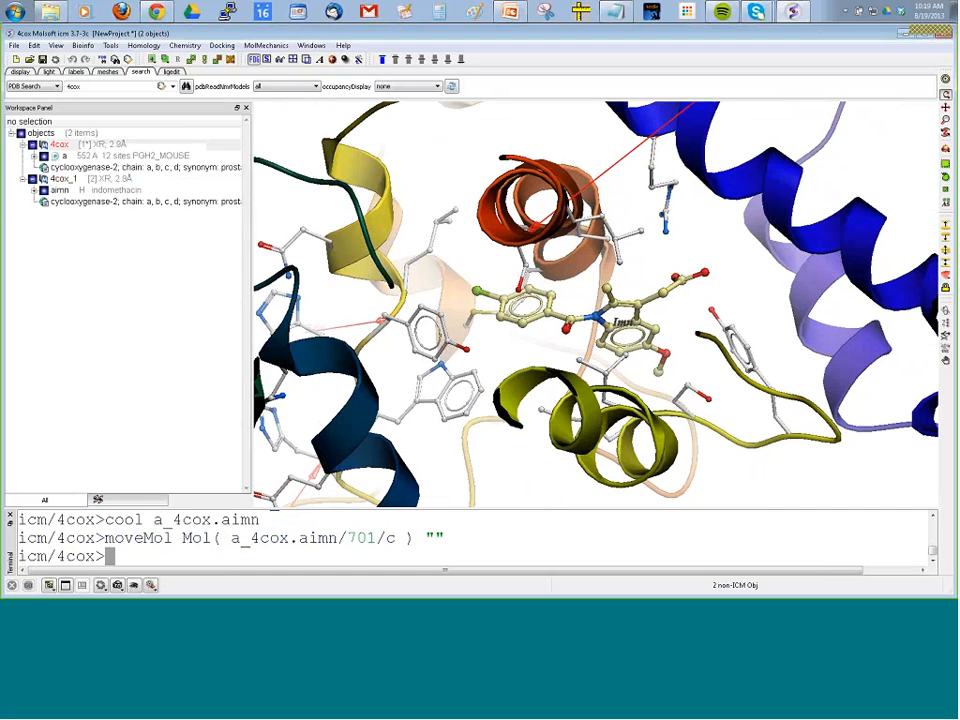
right_click(101, 147)
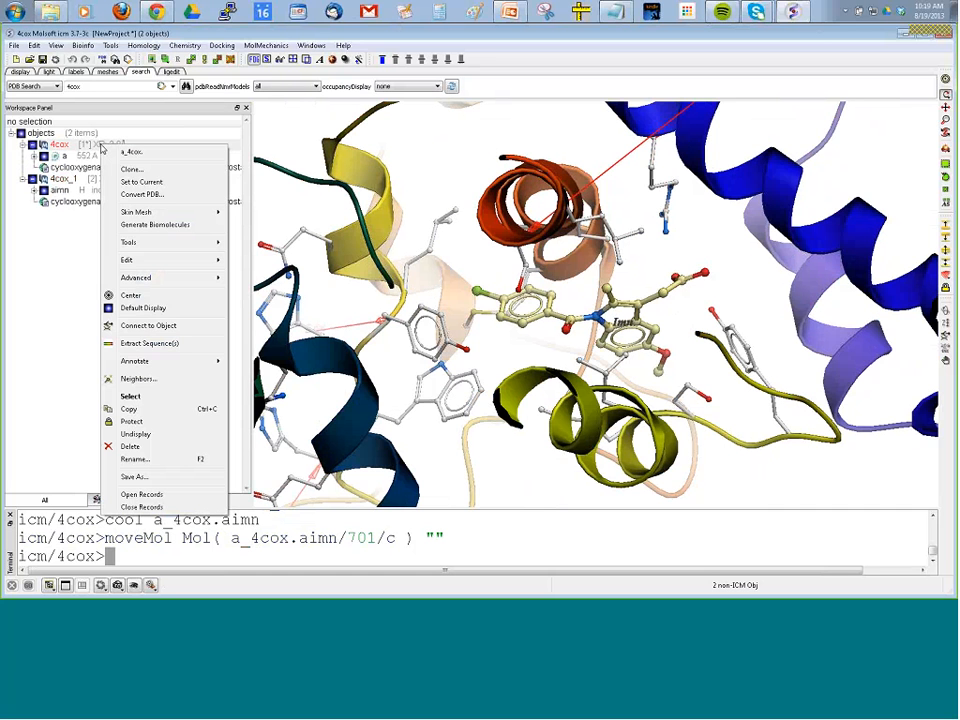
left_click(135, 194)
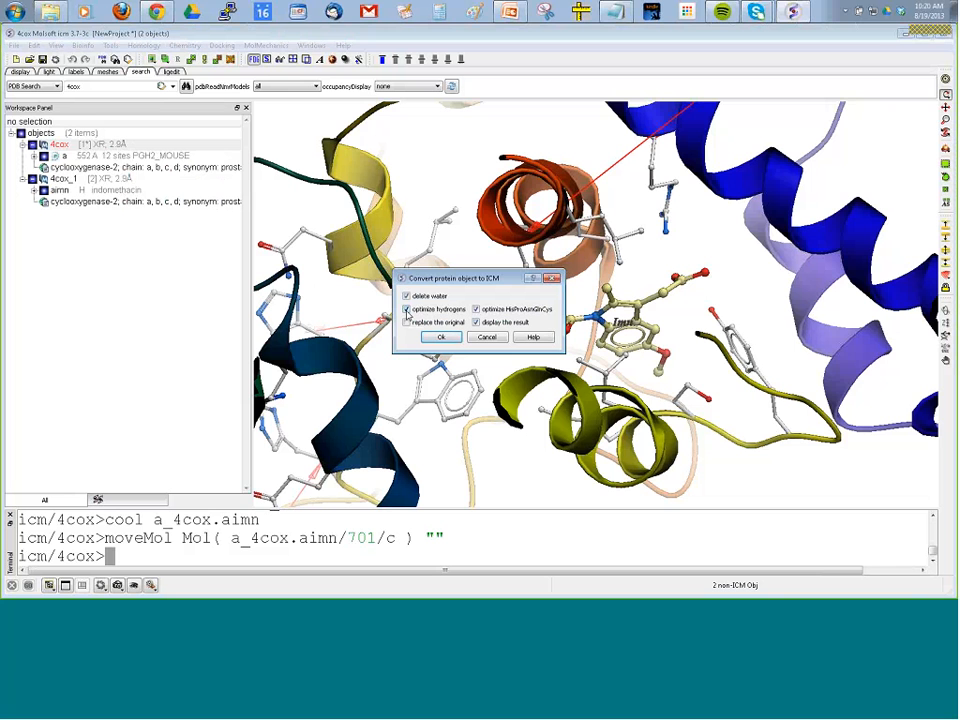
left_click(407, 310)
left_click(485, 338)
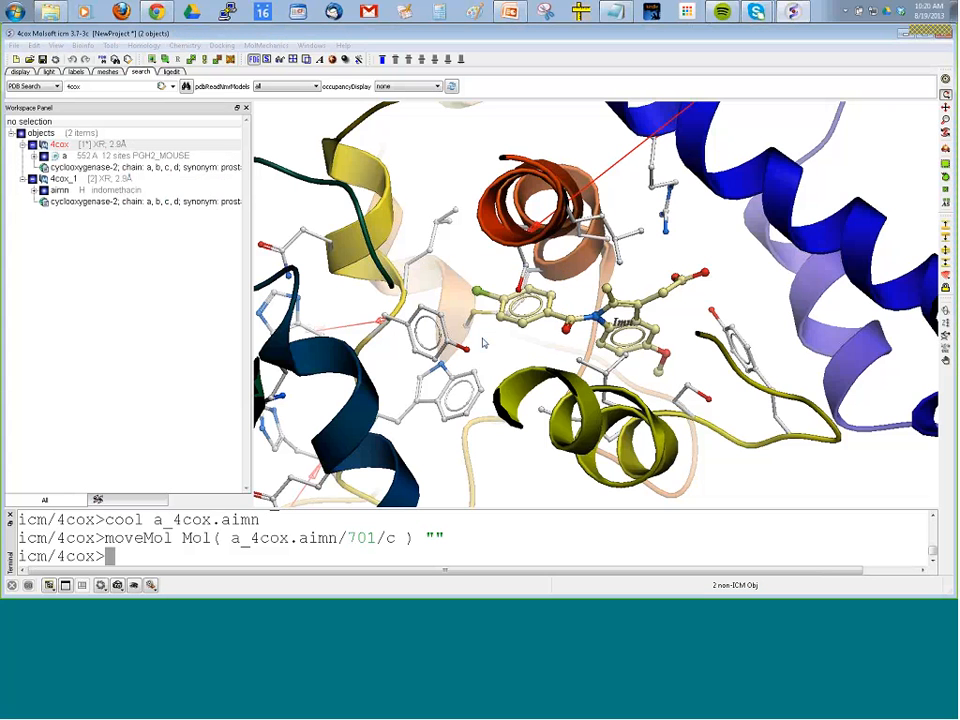
Delete everything in the current session and open the saved project vls_example.icb.
left_click(34, 45)
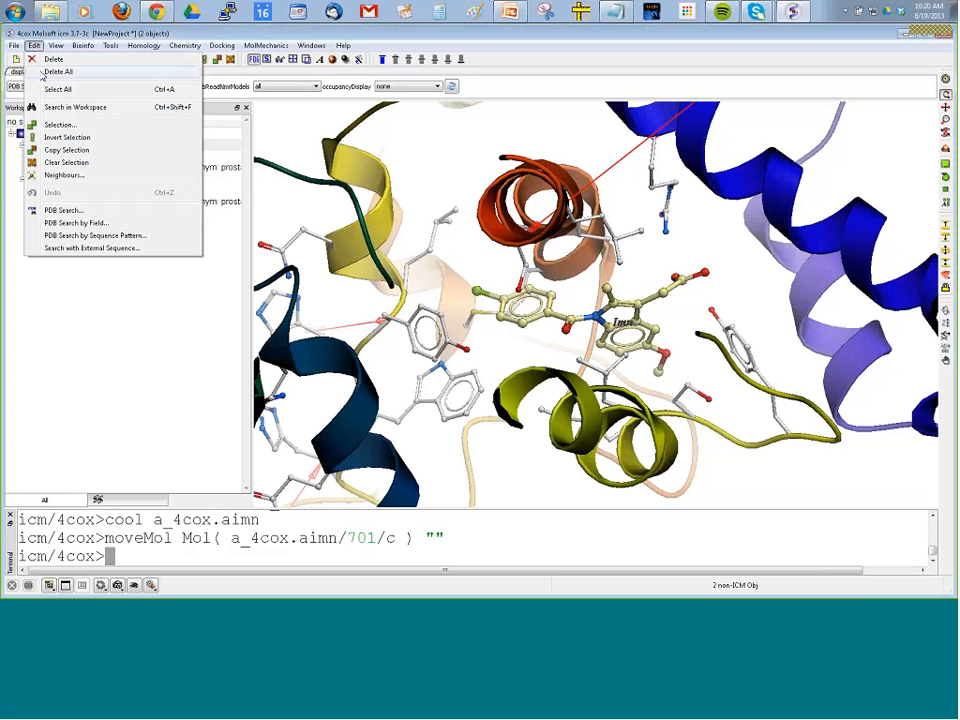
left_click(44, 73)
left_click(493, 327)
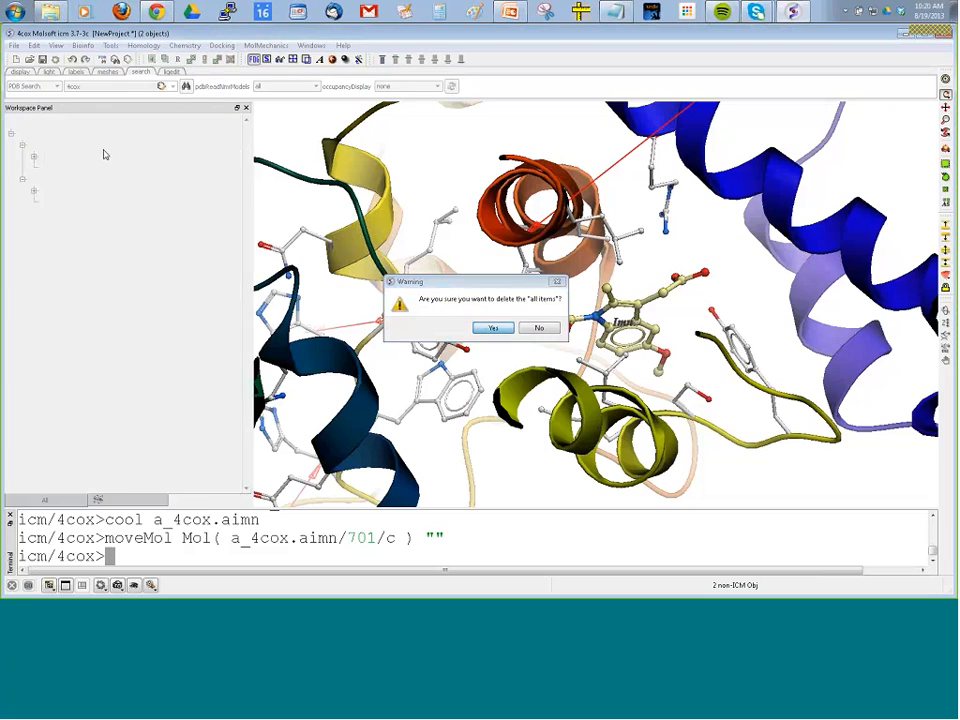
left_click(14, 45)
mouse_move(69, 264)
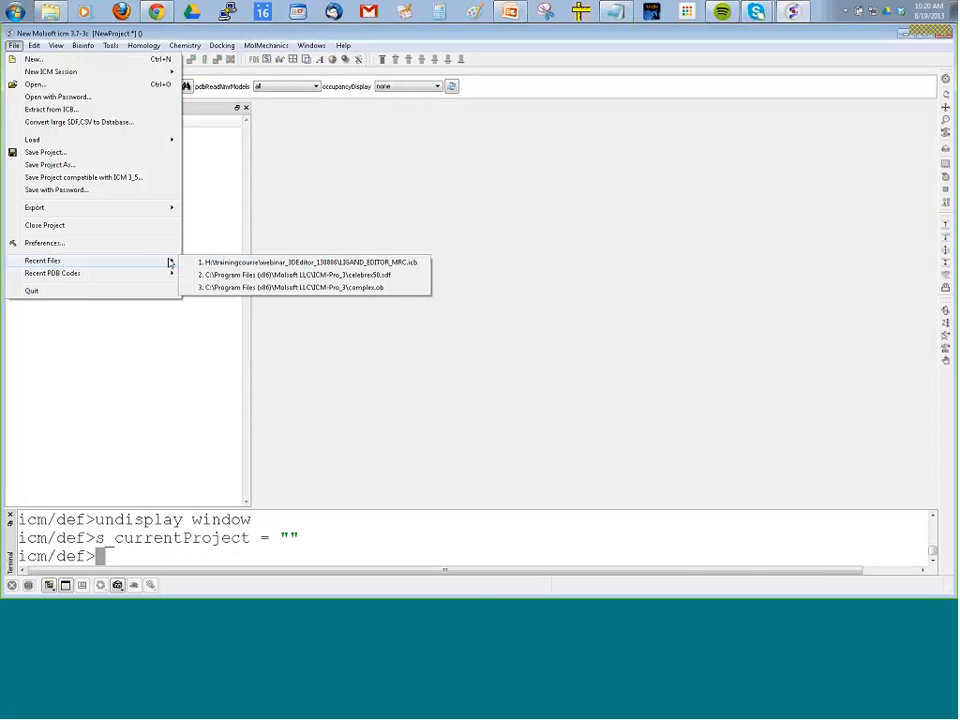
mouse_move(165, 273)
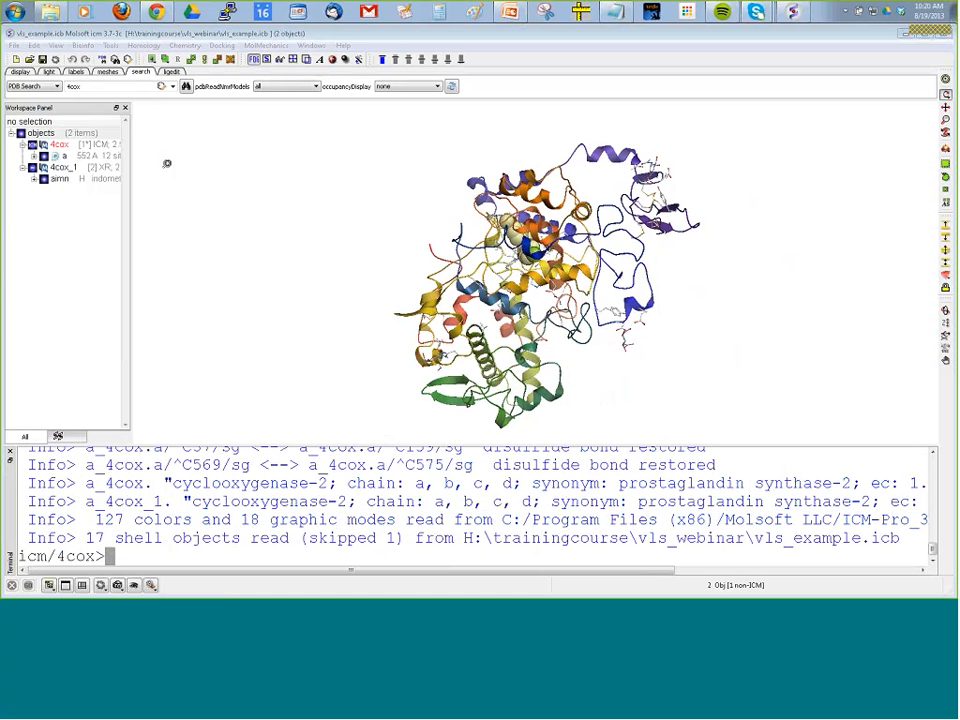
Hide the indomethacin ligand aimn and display hydrogens on the 4cox pocket side chains.
left_click_drag(130, 163, 180, 161)
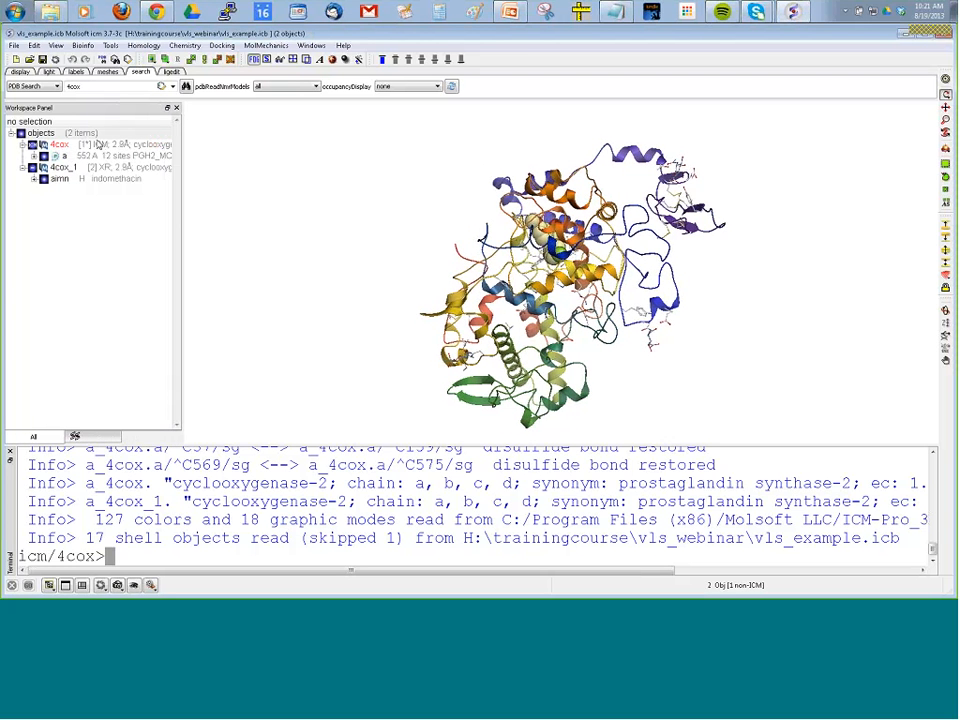
scroll(206, 242, "up", 5)
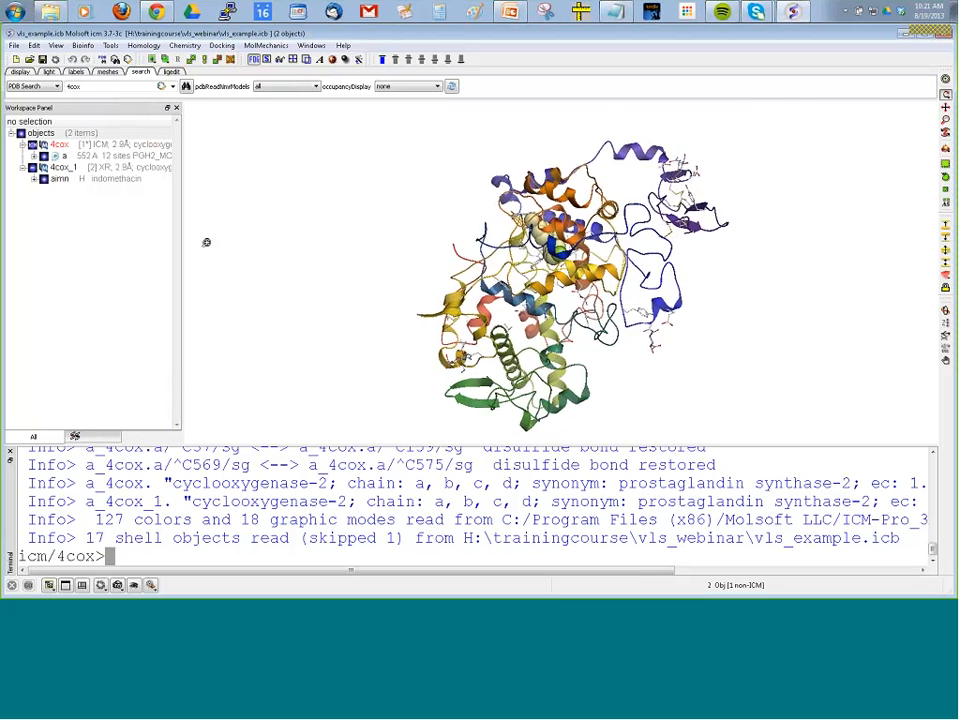
left_click_drag(297, 224, 420, 300)
left_click(43, 179)
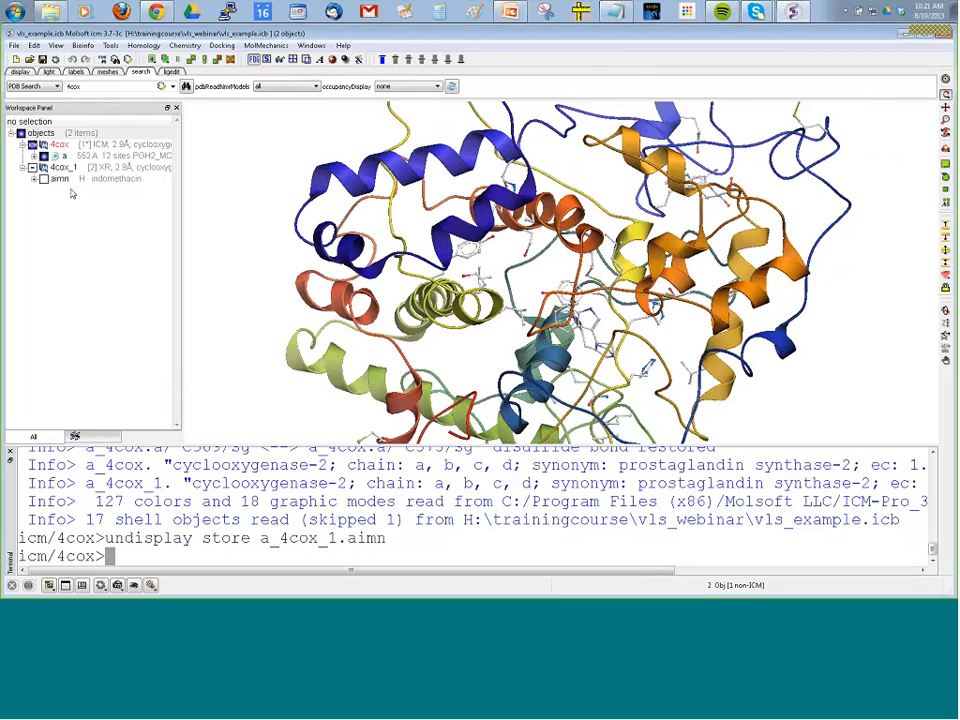
left_click(18, 72)
left_click(15, 87)
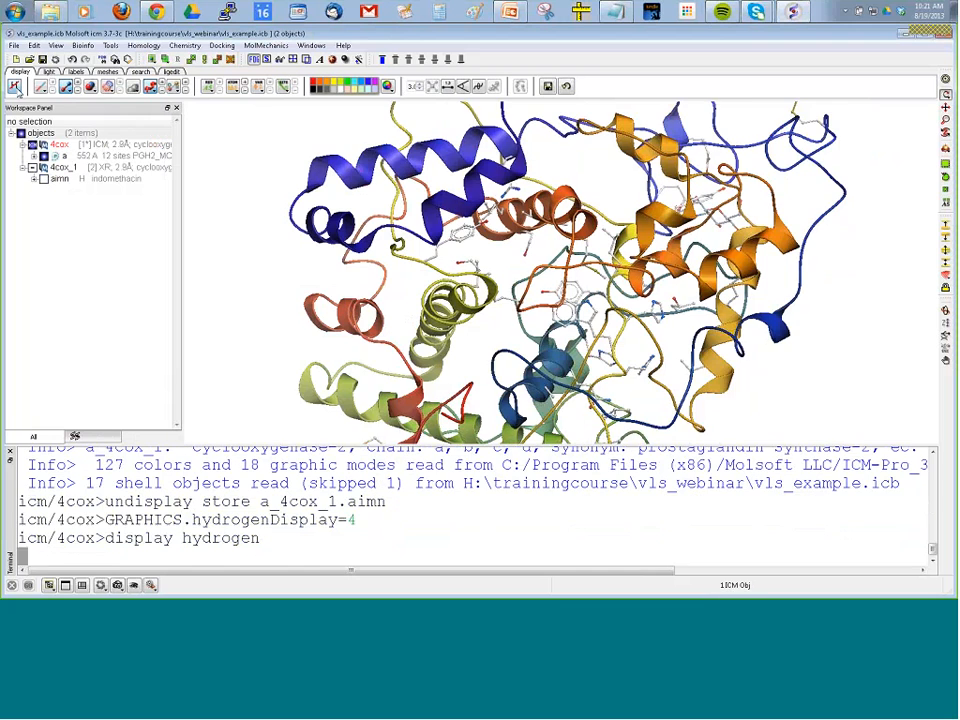
left_click_drag(430, 245, 342, 280)
left_click_drag(214, 284, 214, 330)
left_click_drag(300, 330, 549, 255)
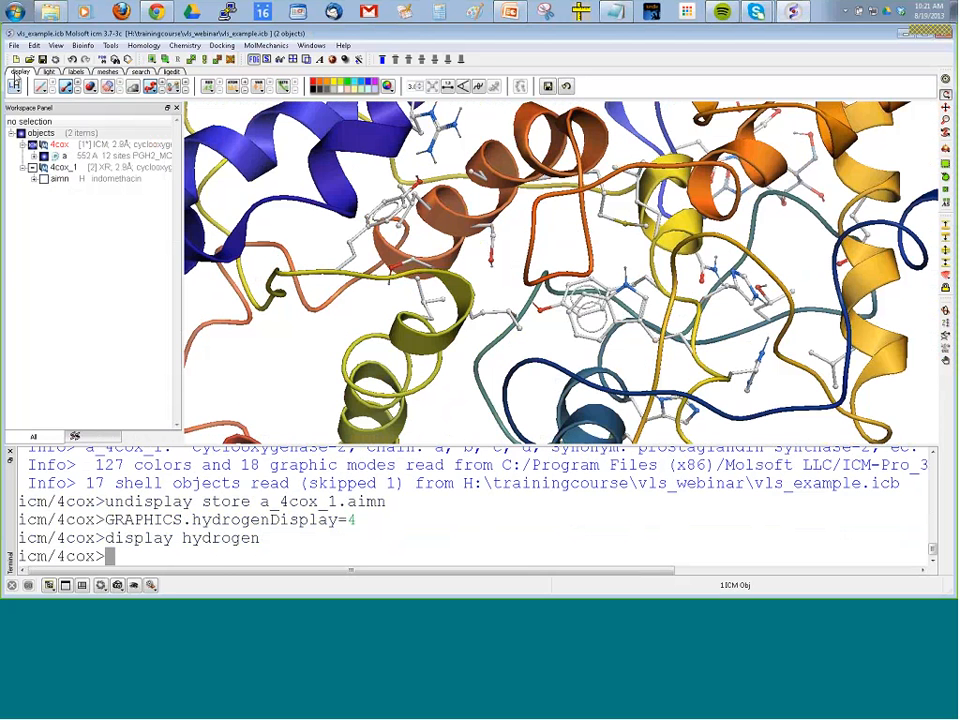
Load the electron density map for PDB code 4cox and display m_4cox.
left_click(14, 47)
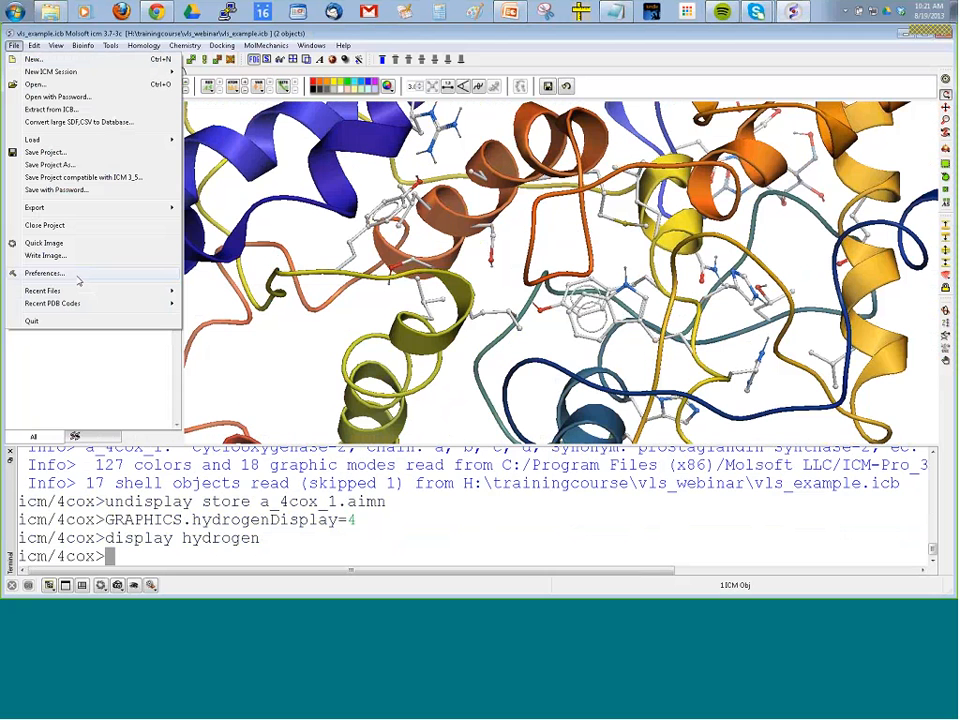
mouse_move(60, 139)
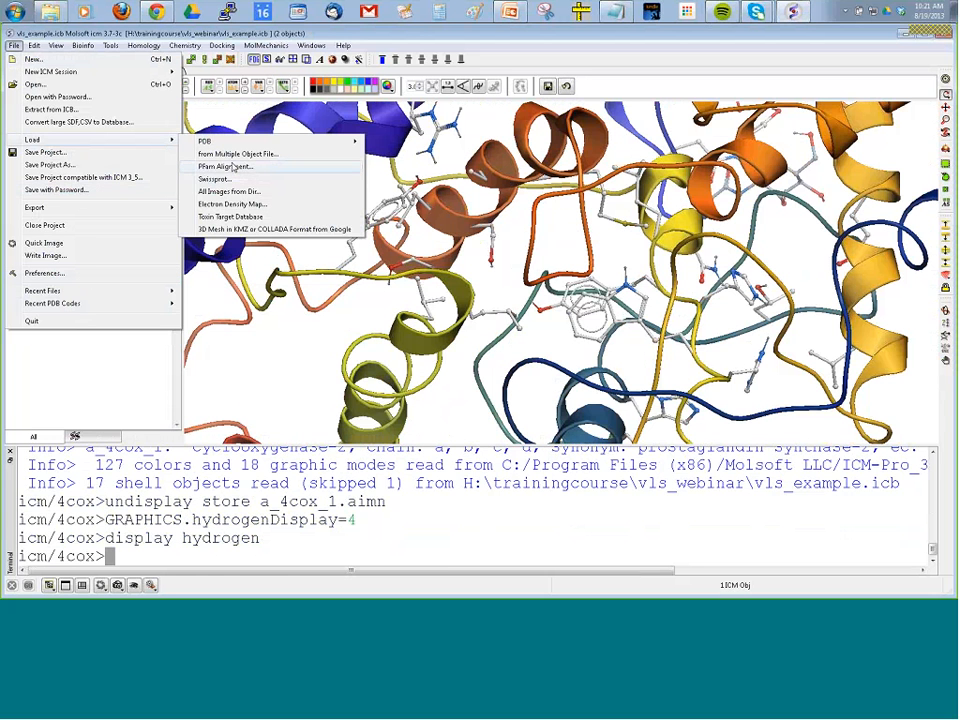
left_click(232, 204)
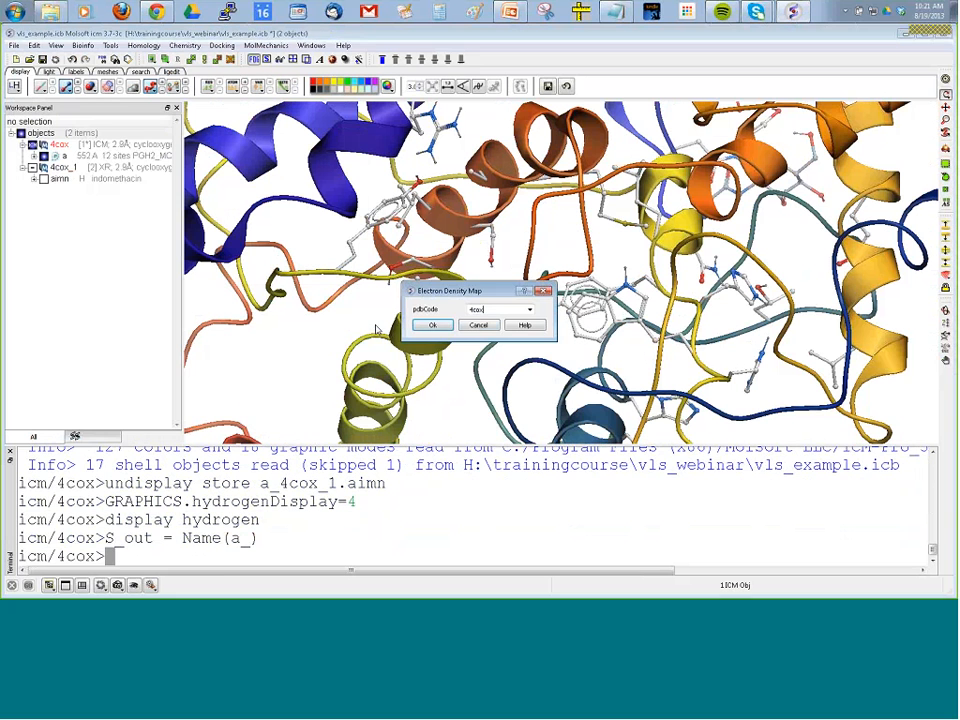
left_click(433, 326)
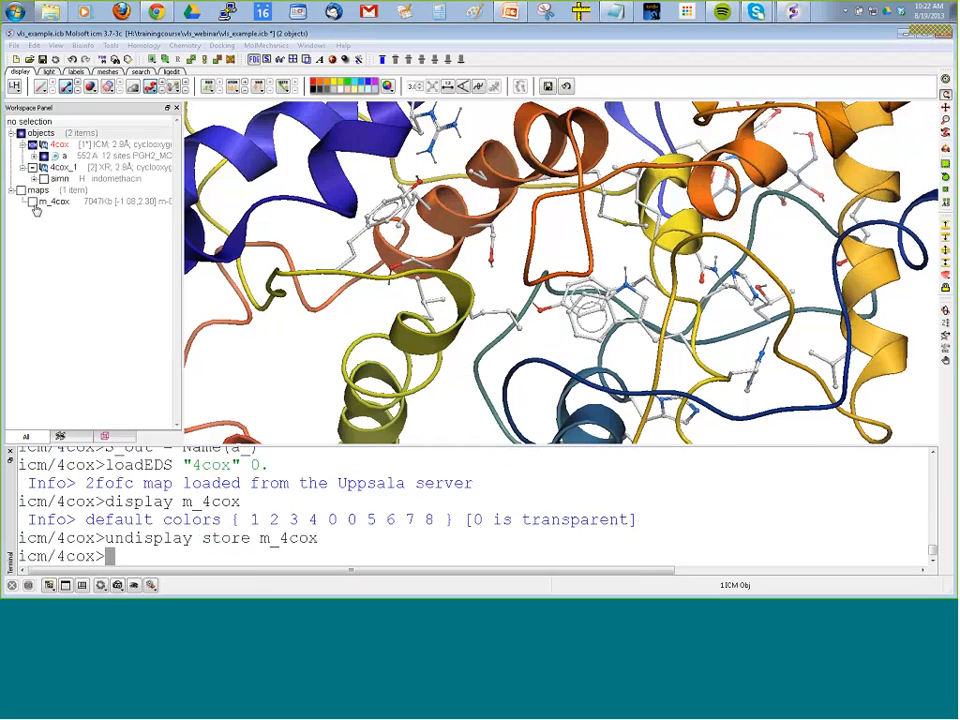
left_click(33, 203)
mouse_move(373, 294)
left_mouse_down()
mouse_move(370, 306)
mouse_move(378, 293)
mouse_move(364, 288)
left_mouse_up()
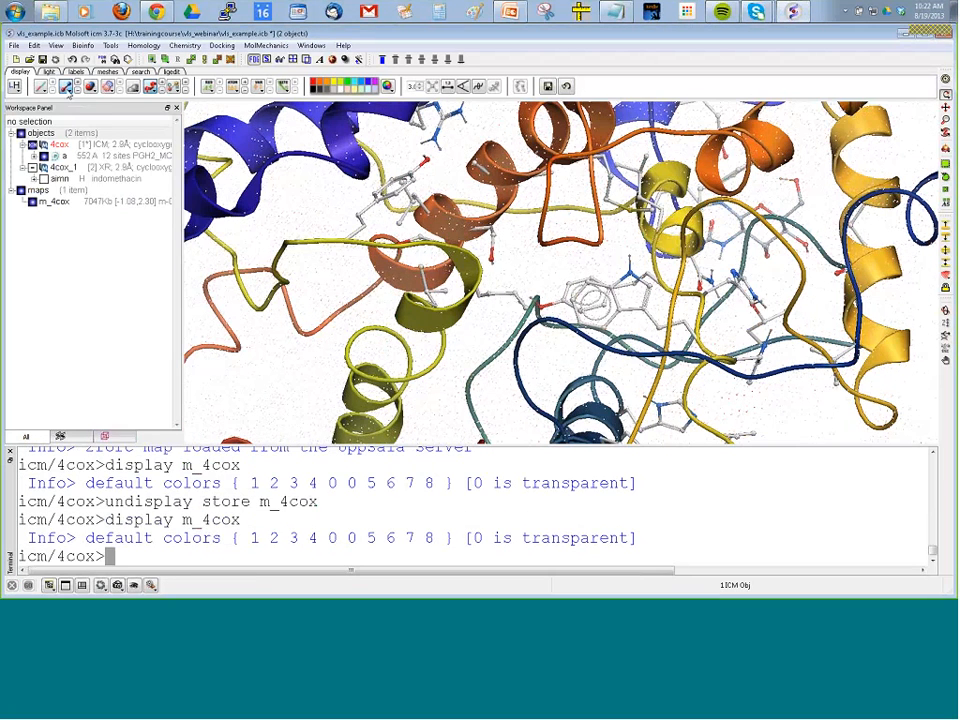
Select all stick-displayed atoms, contour map m_4cox at sigma levels 1.0 and 2.5 in yellow and blue without trimming, and clear the selection.
left_click(66, 88)
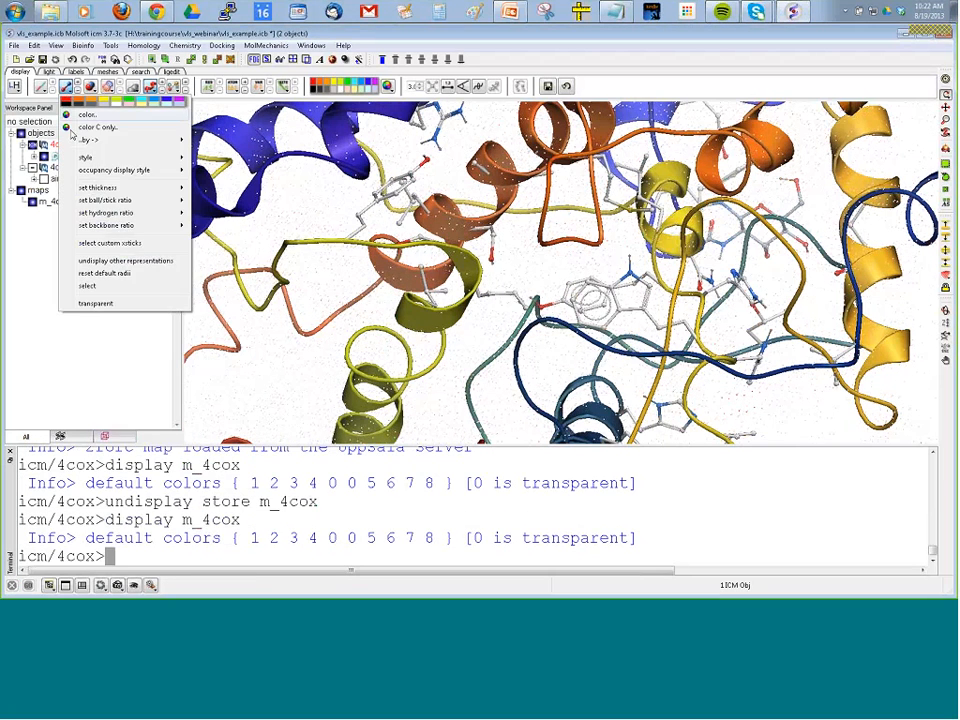
left_click(90, 287)
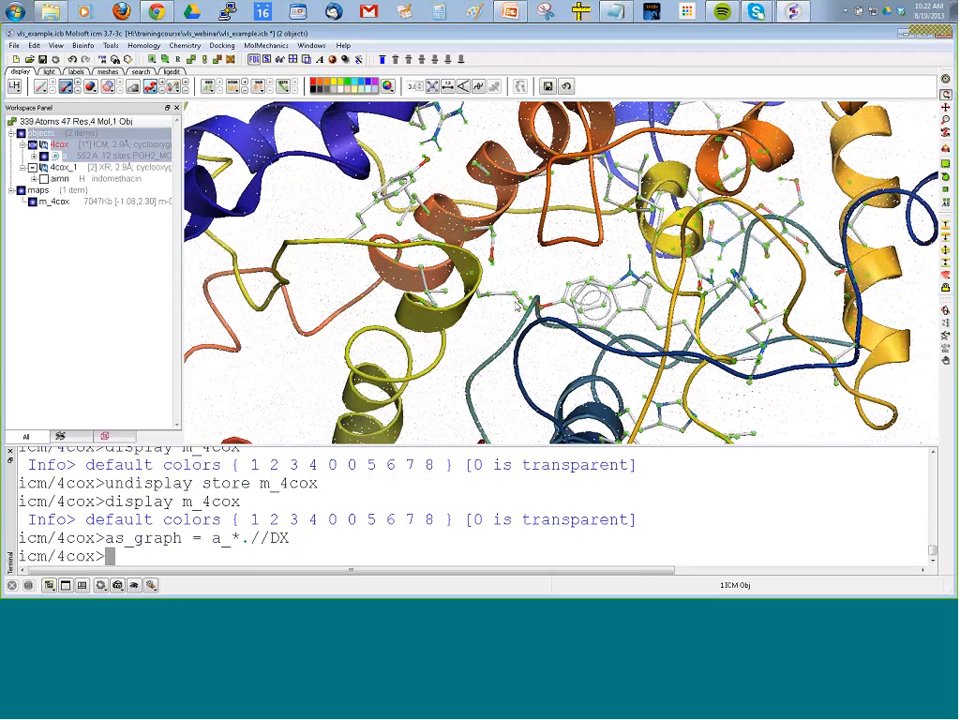
left_click_drag(517, 304, 516, 337)
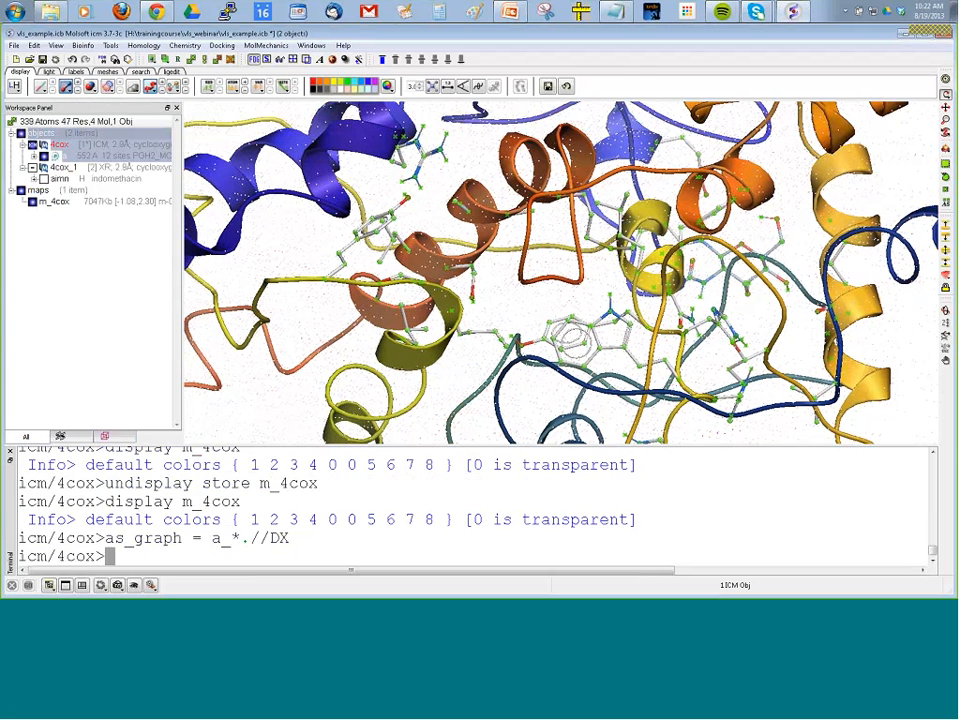
left_click(110, 45)
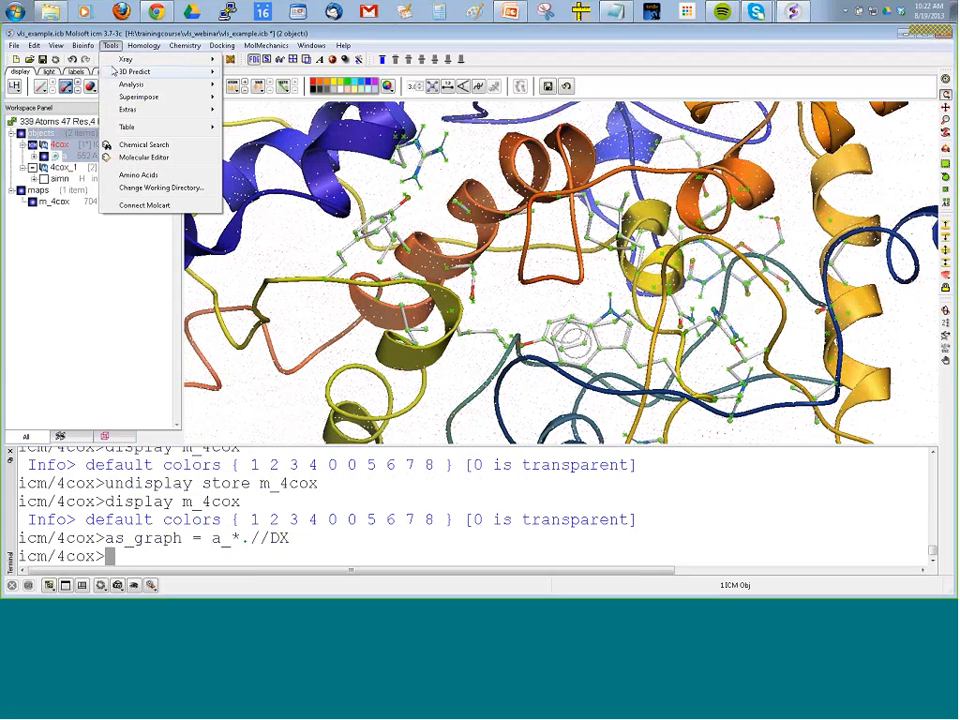
mouse_move(125, 59)
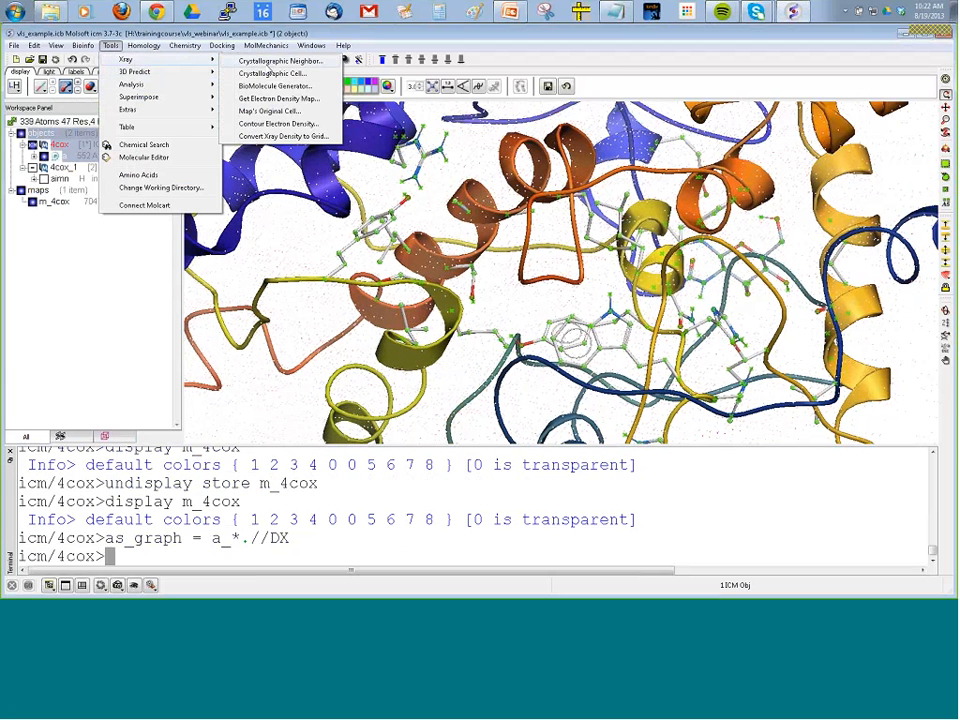
left_click(278, 123)
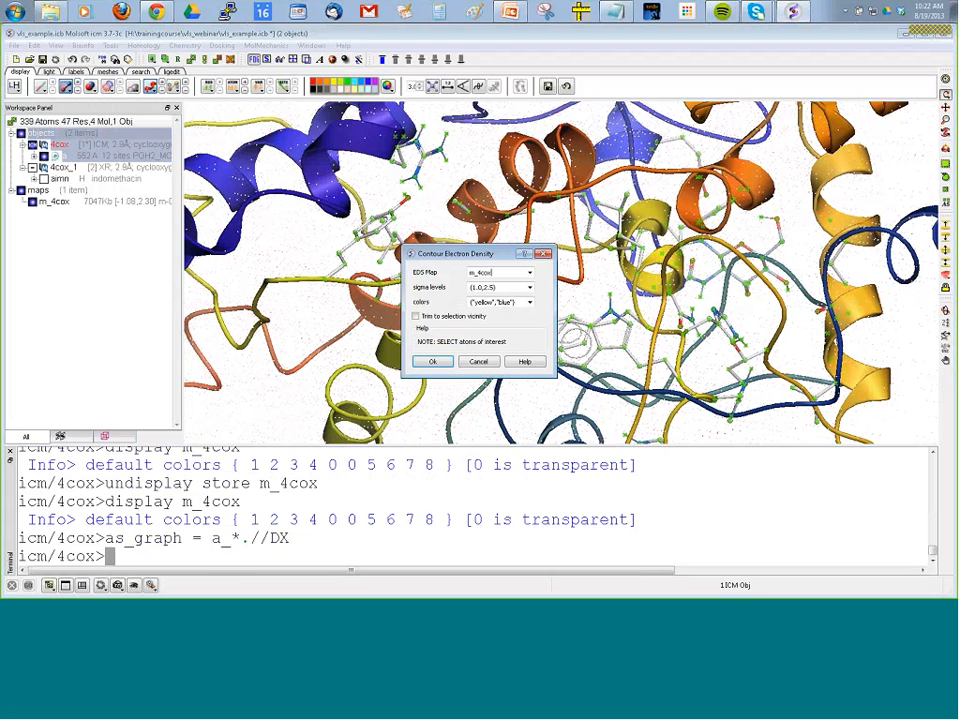
left_click(432, 363)
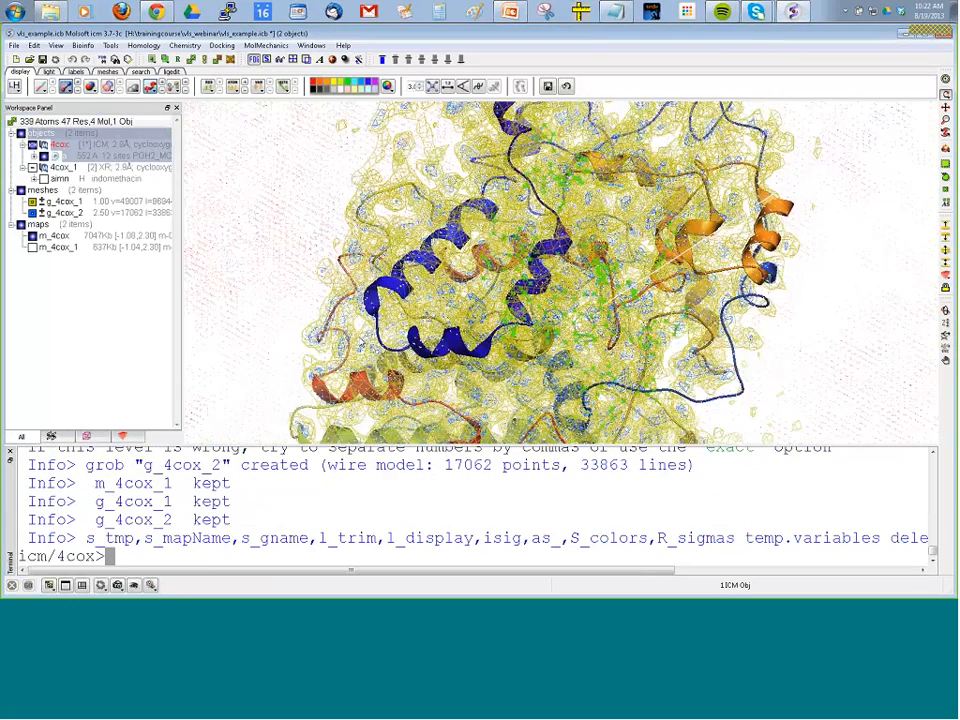
left_click_drag(362, 342, 298, 270)
left_click(298, 270)
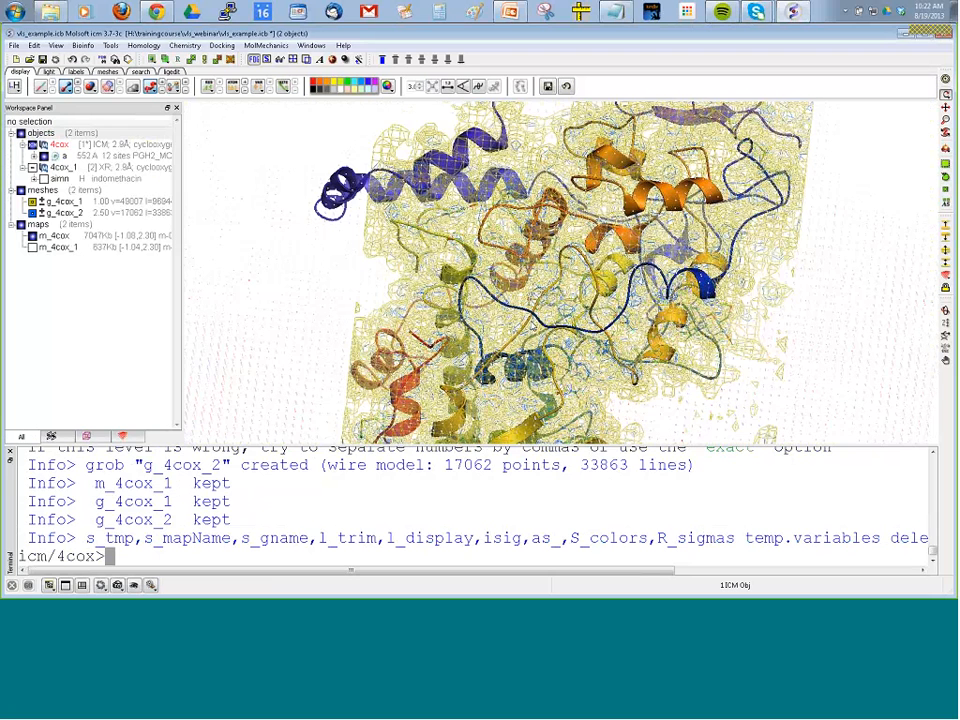
Center the view on the ligand object 4cox_1 and inspect the density contours around its pocket.
left_click(76, 181)
left_click(945, 120)
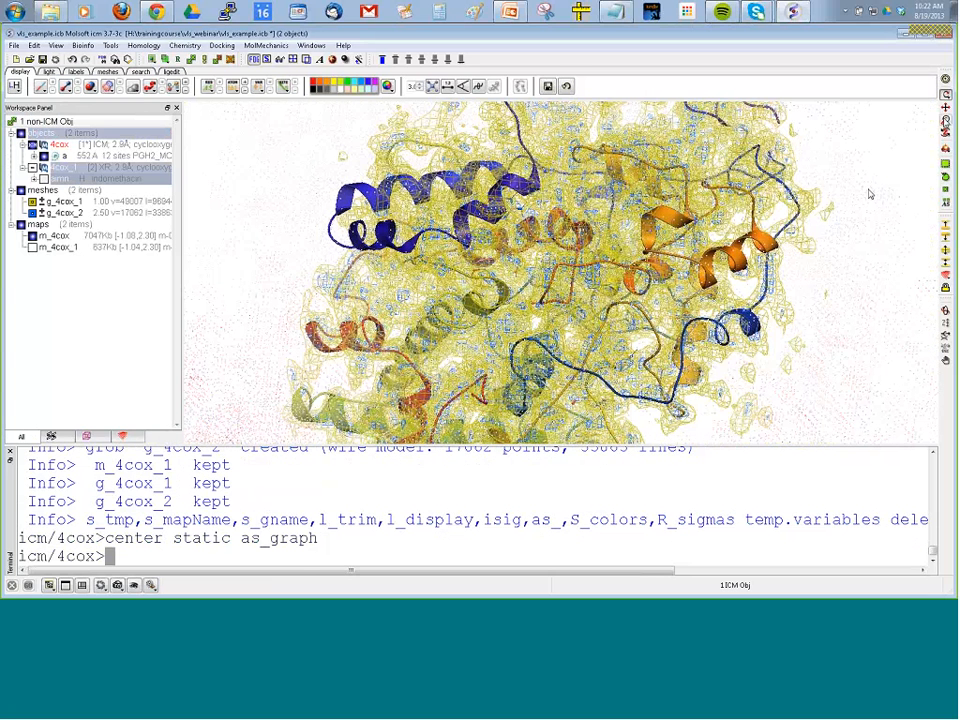
left_click(945, 80)
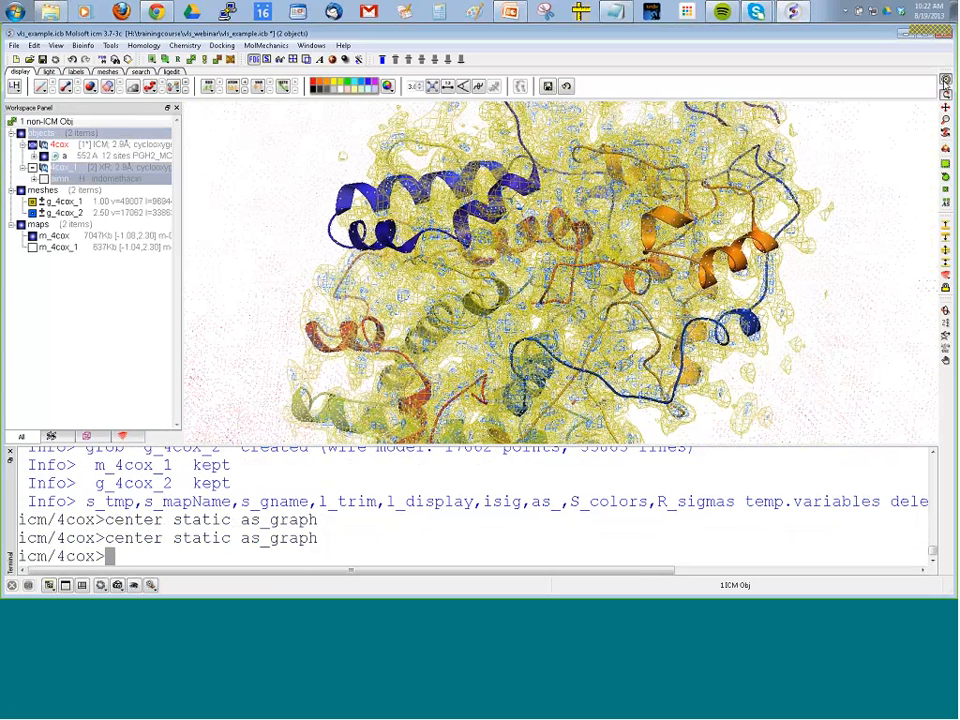
left_click_drag(235, 266, 208, 294)
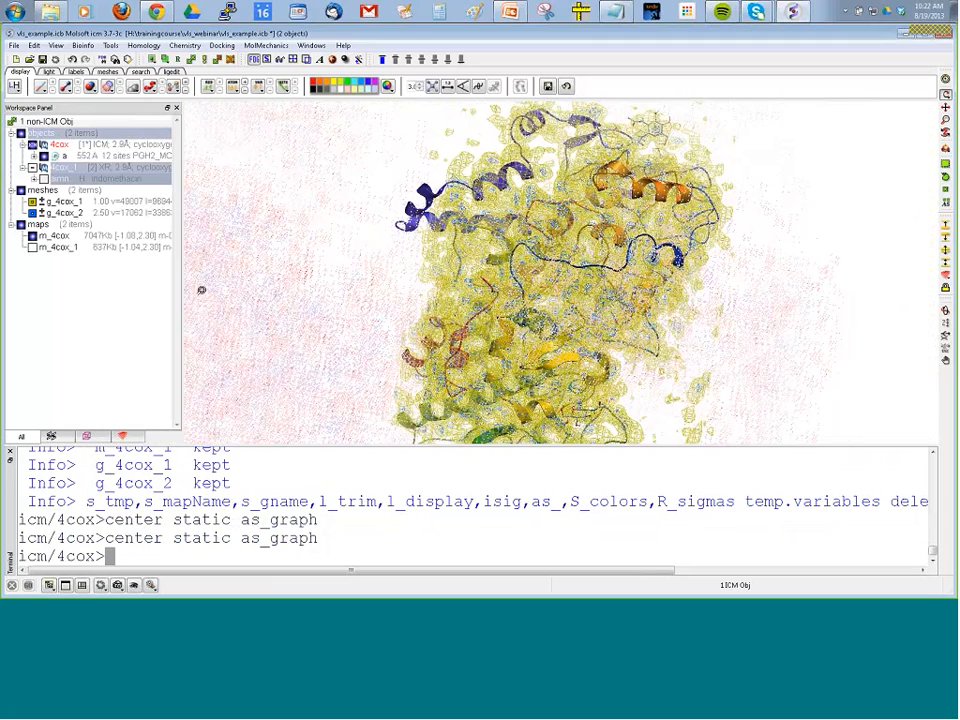
scroll(221, 197, "up", 5)
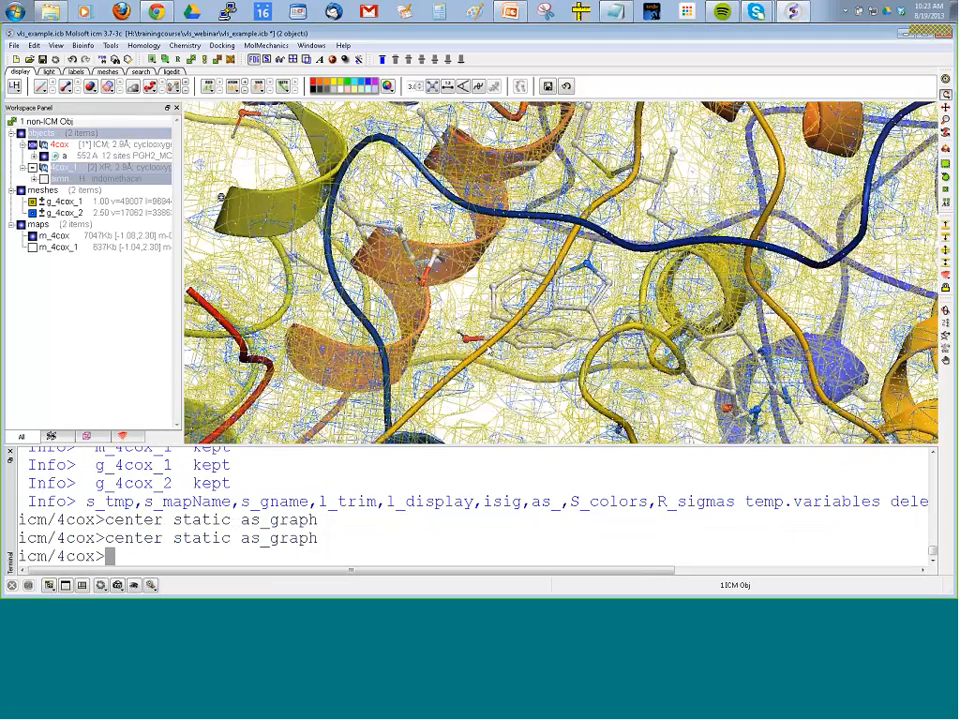
left_click_drag(221, 197, 327, 292)
Hide map m_4cox and the yellow mesh g_4cox_1, and examine how the blue contour fits the pocket side chains.
left_click(33, 238)
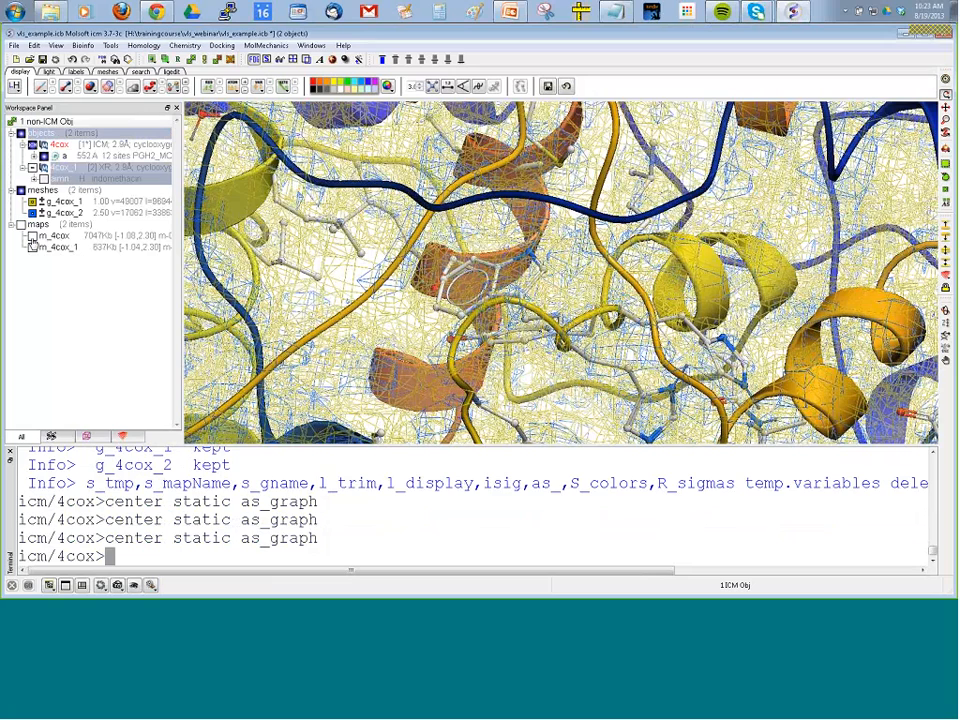
left_click(33, 201)
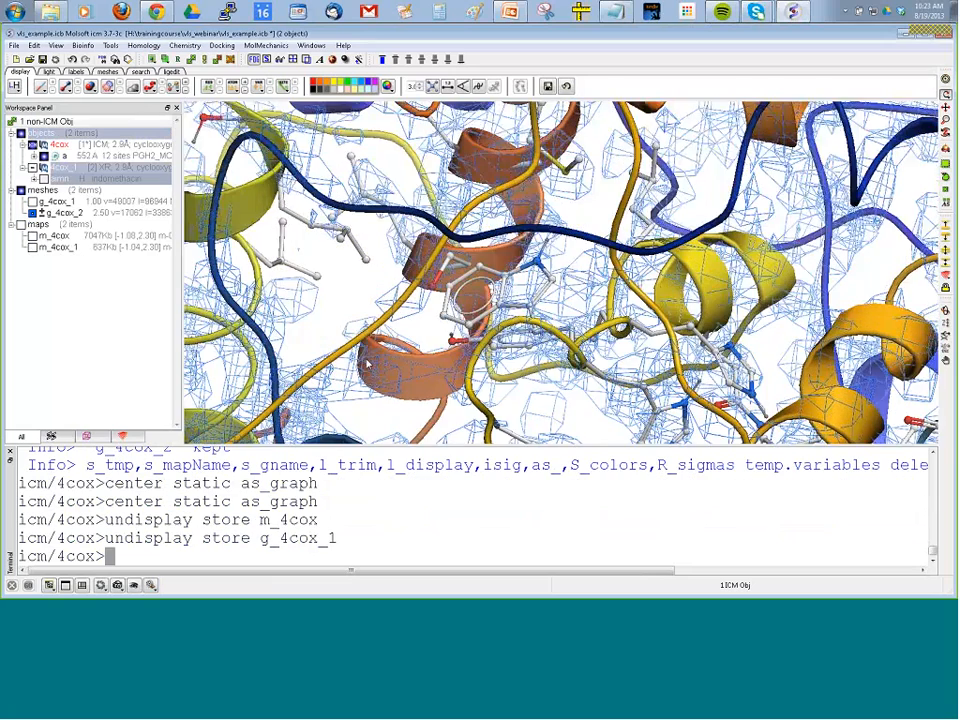
left_click_drag(366, 364, 312, 326)
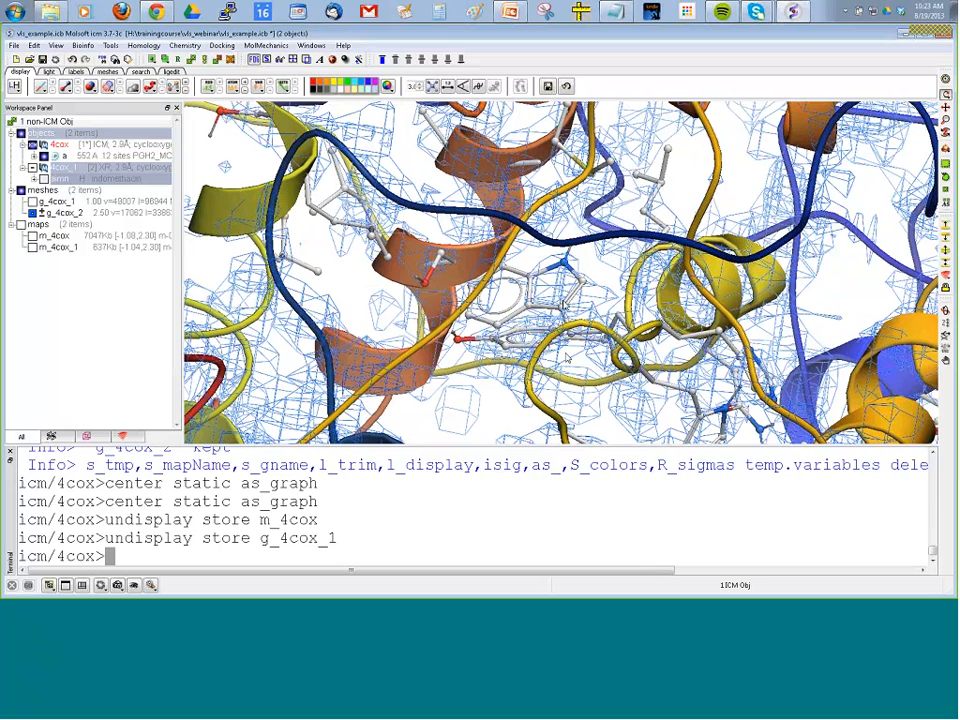
left_click_drag(562, 302, 453, 271)
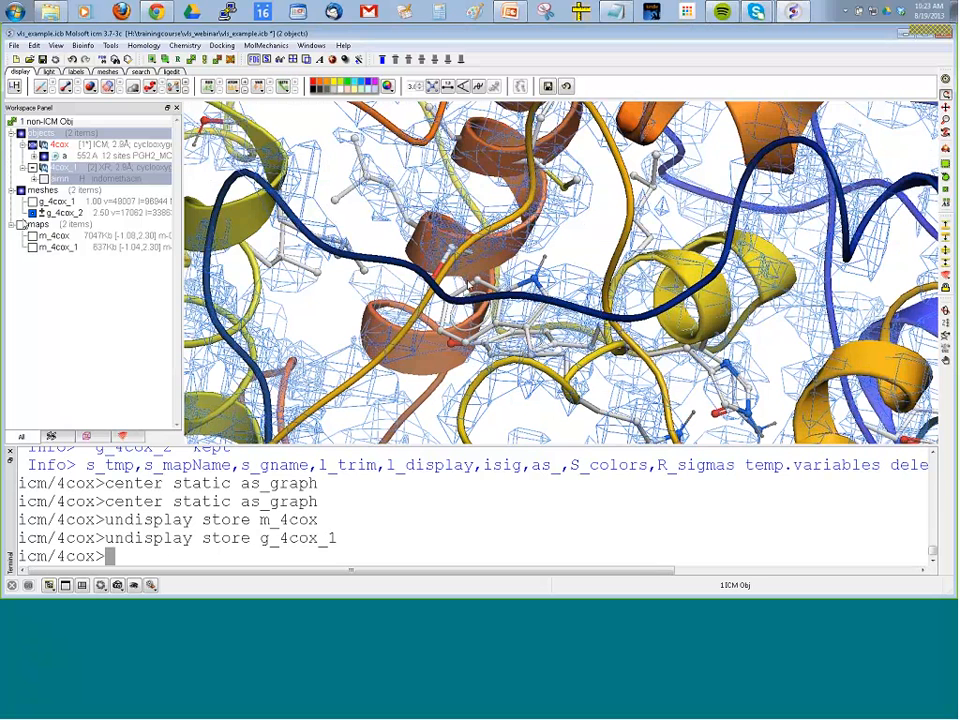
Hide all meshes and examine the side chains and hydrogens in the uncovered 4cox pocket.
left_click(21, 191)
left_click_drag(343, 301, 435, 338)
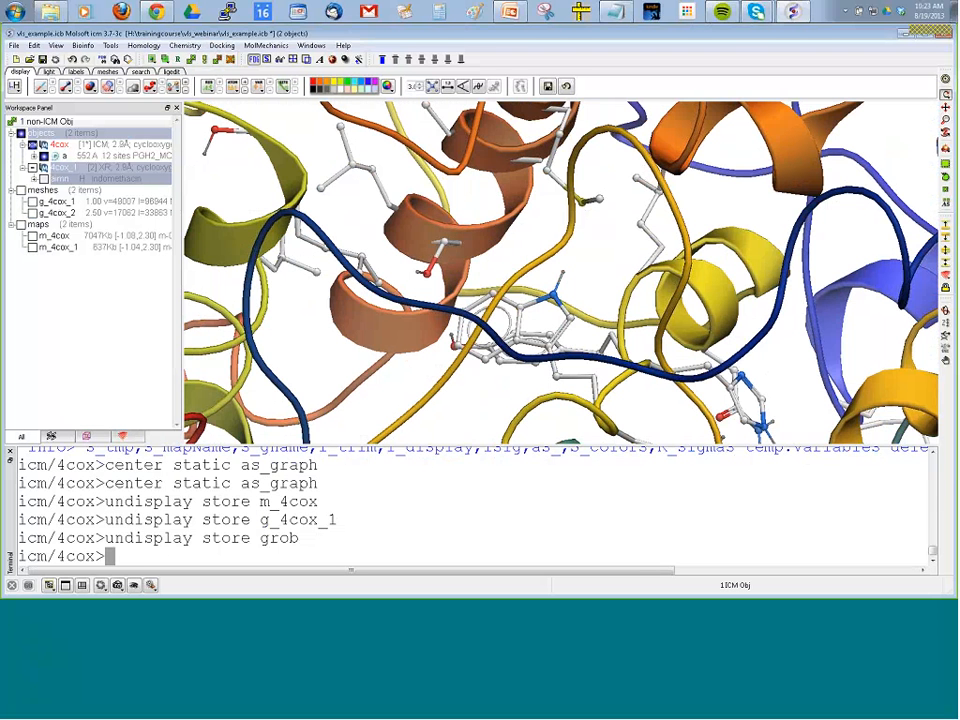
left_click_drag(500, 295, 454, 292)
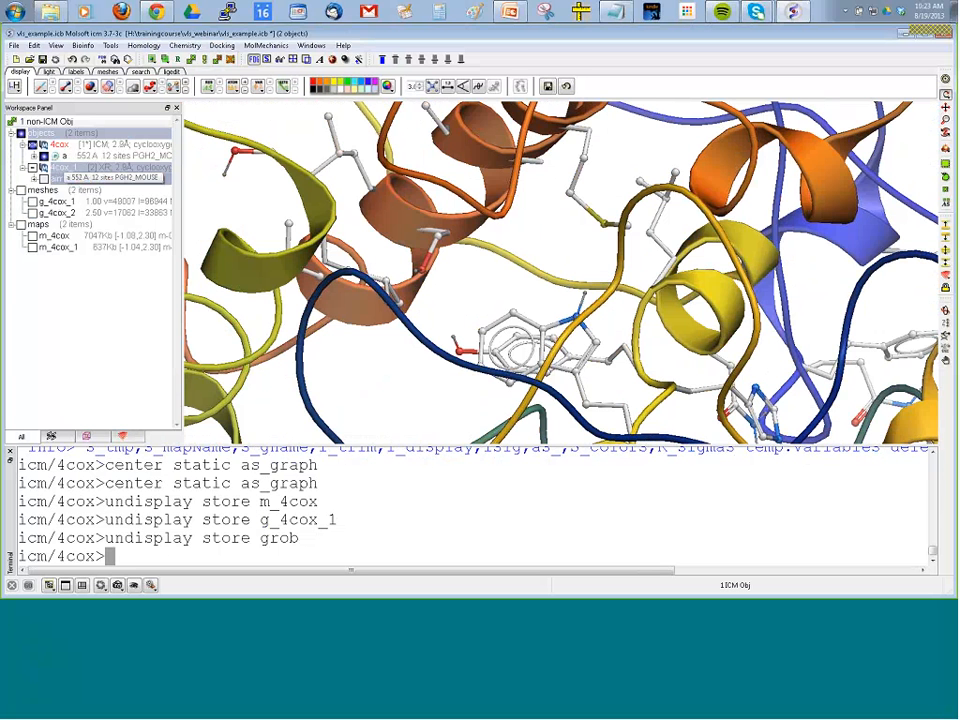
left_click_drag(392, 290, 409, 302)
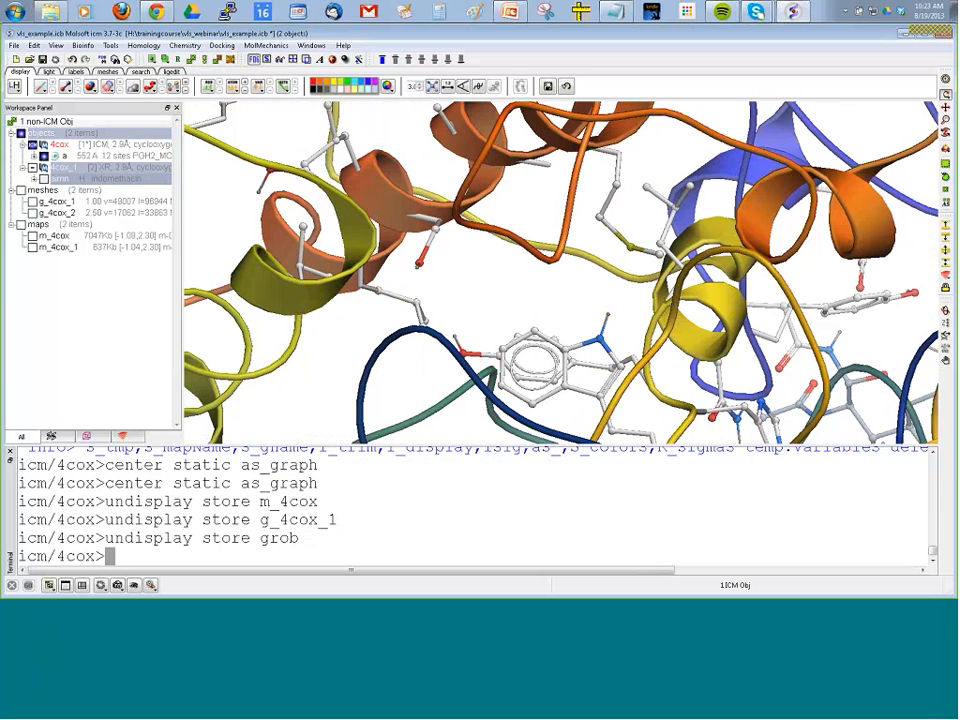
left_click_drag(207, 242, 195, 258)
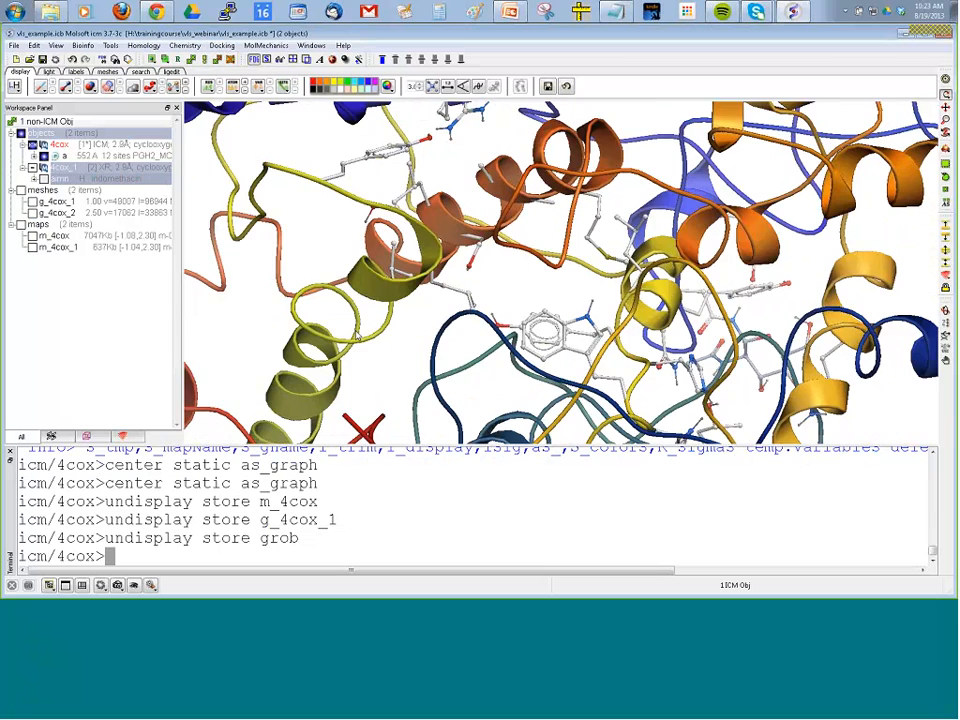
mouse_move(357, 336)
left_mouse_down()
mouse_move(347, 319)
mouse_move(358, 324)
left_mouse_up()
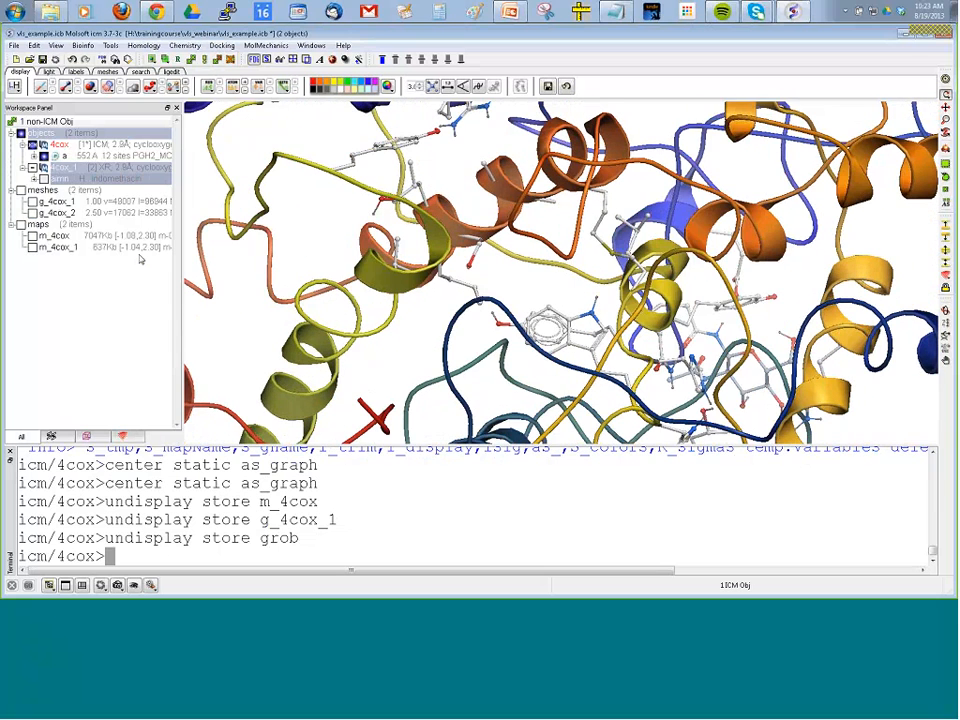
Toggle the indomethacin ligand's display on and off to compare its position with the empty 4cox pocket.
left_click(43, 179)
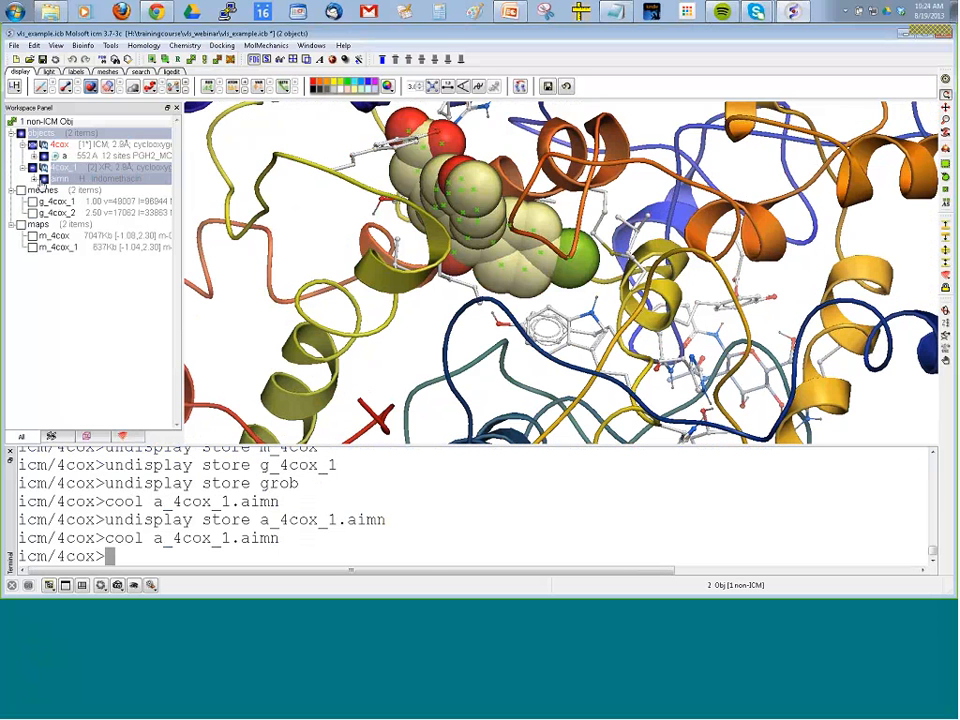
left_click(43, 179)
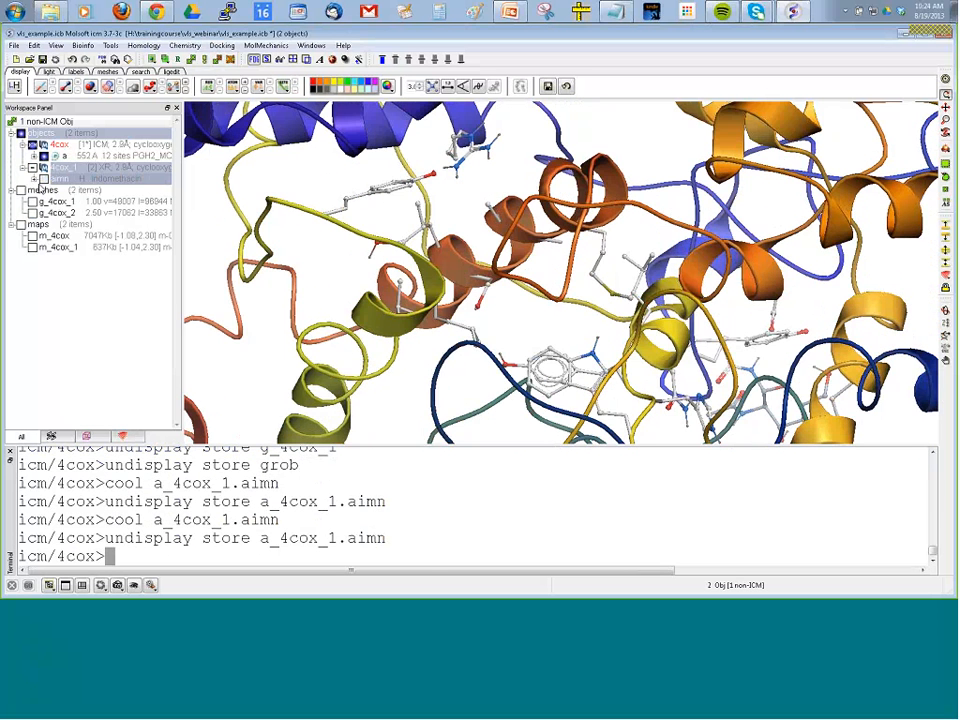
left_click(43, 179)
left_click(43, 179)
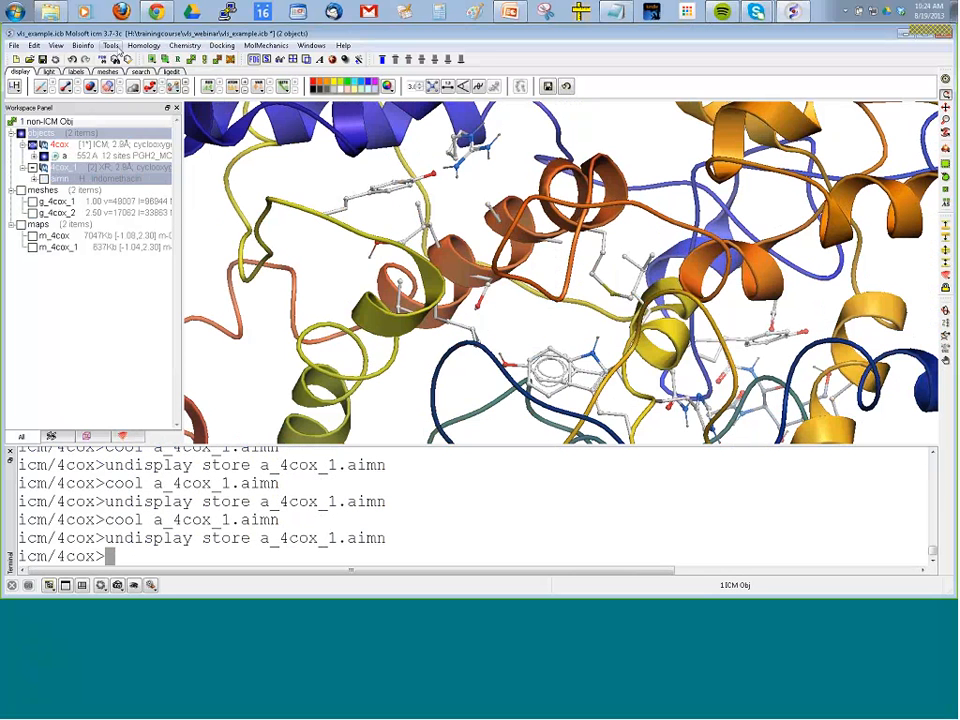
Predict binding pockets with icmPocketFinder on the four displayed molecules at a tolerance of 4.6.
left_click(112, 46)
mouse_move(111, 71)
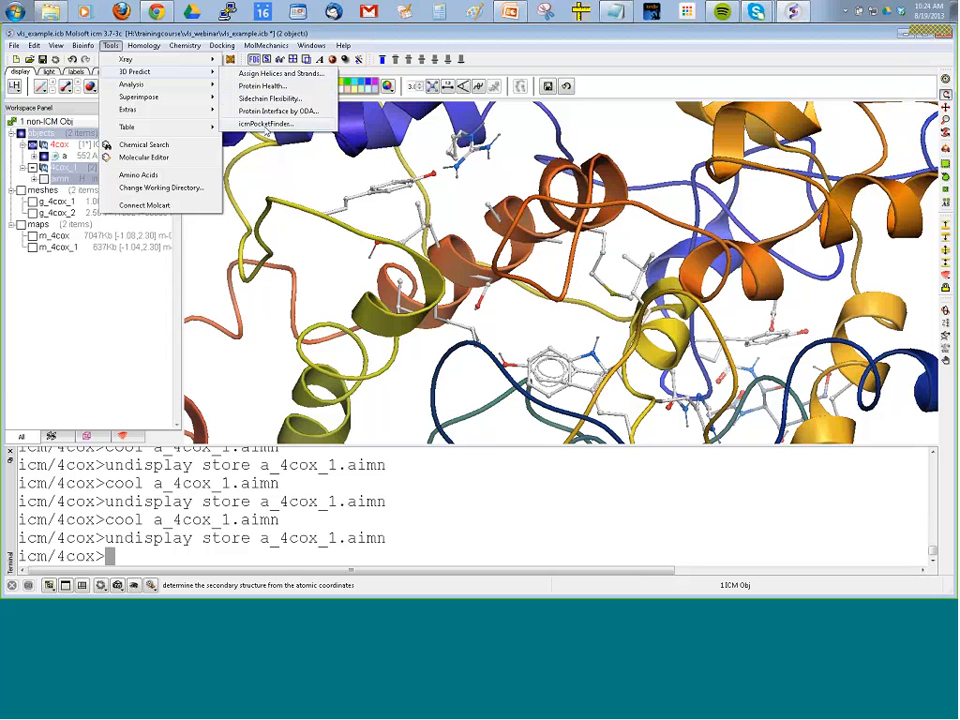
left_click(266, 125)
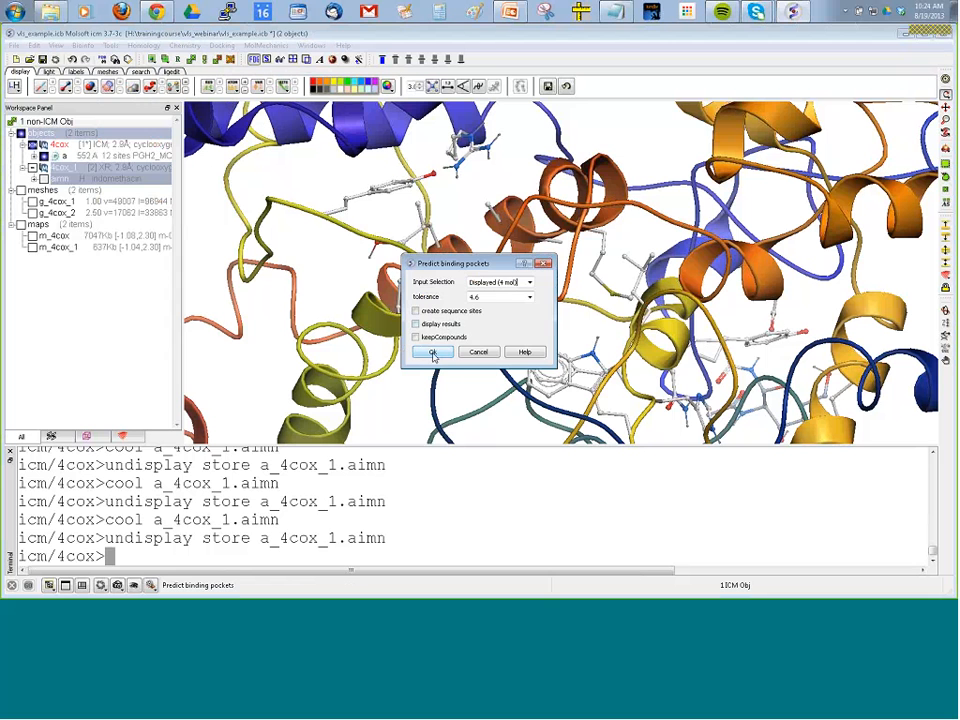
left_click(432, 354)
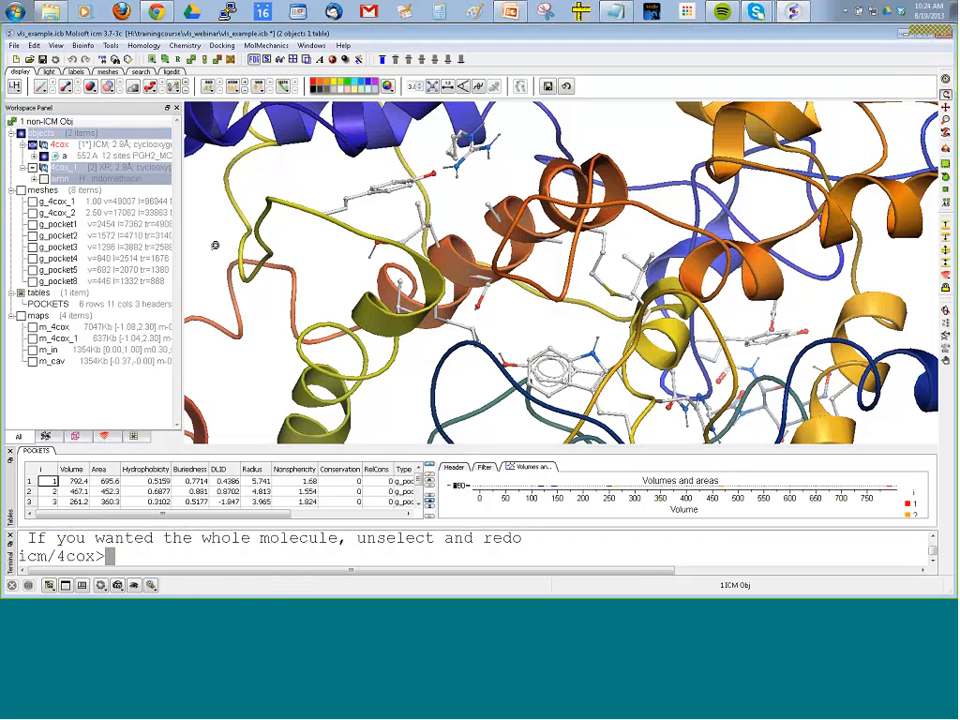
left_click(110, 46)
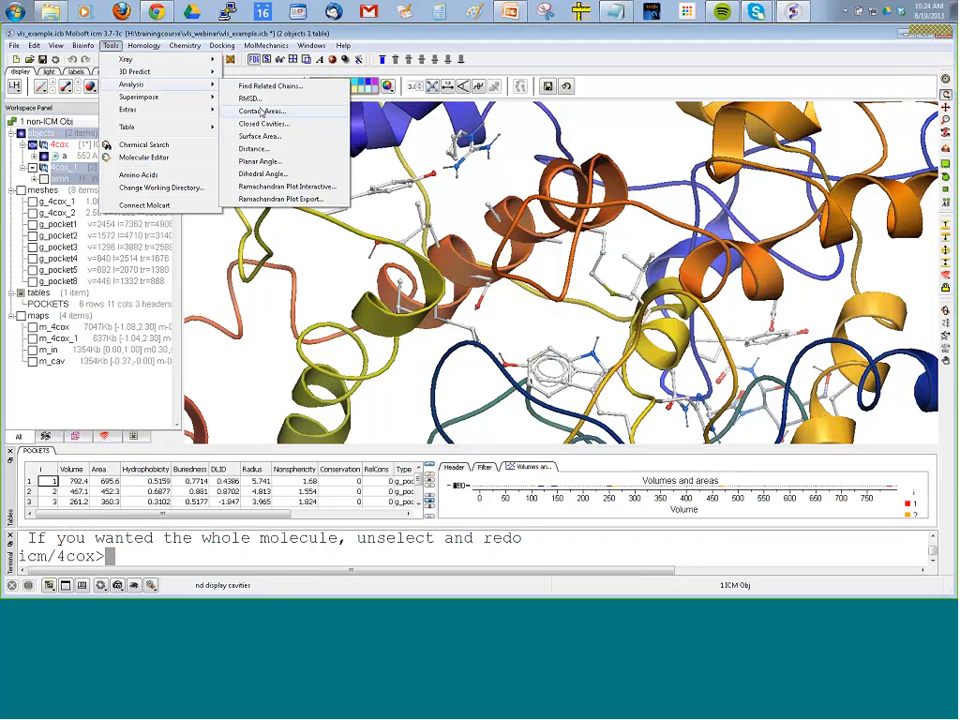
left_click(275, 124)
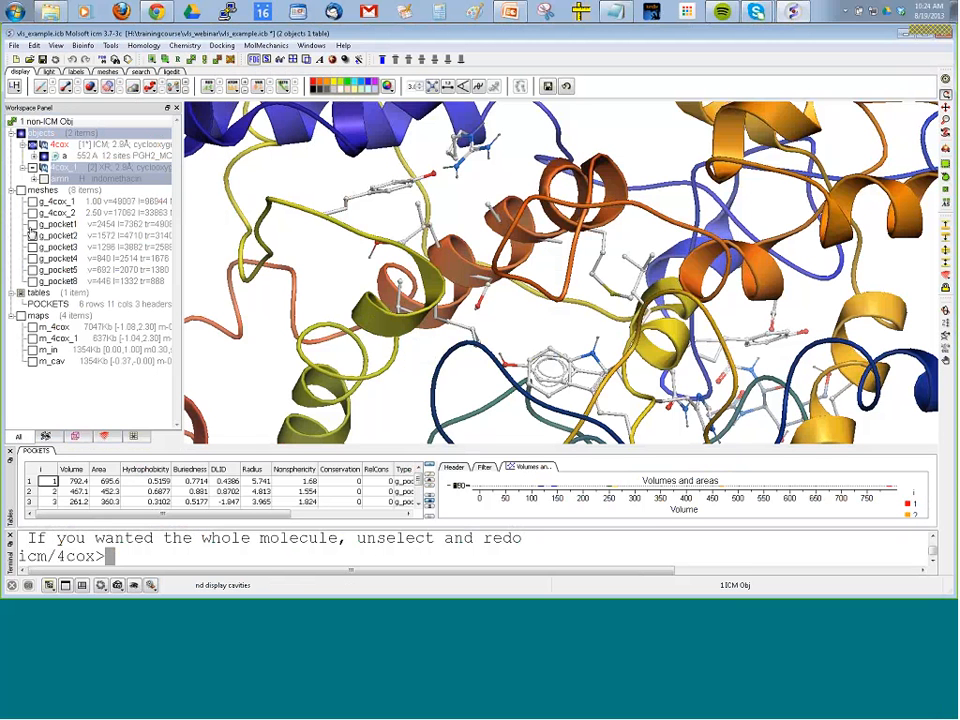
Display the pocket meshes g_pocket8, g_pocket5, g_pocket4, g_pocket3 and g_pocket2, keeping the electron density meshes hidden.
left_click(21, 191)
left_click(21, 191)
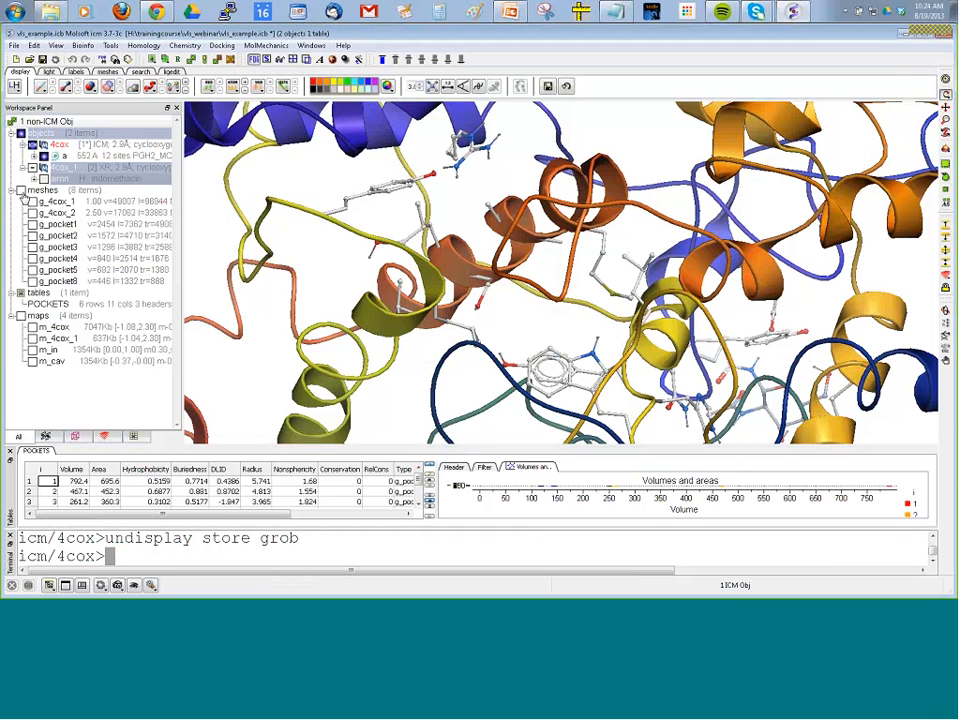
left_click(32, 281)
left_click(32, 270)
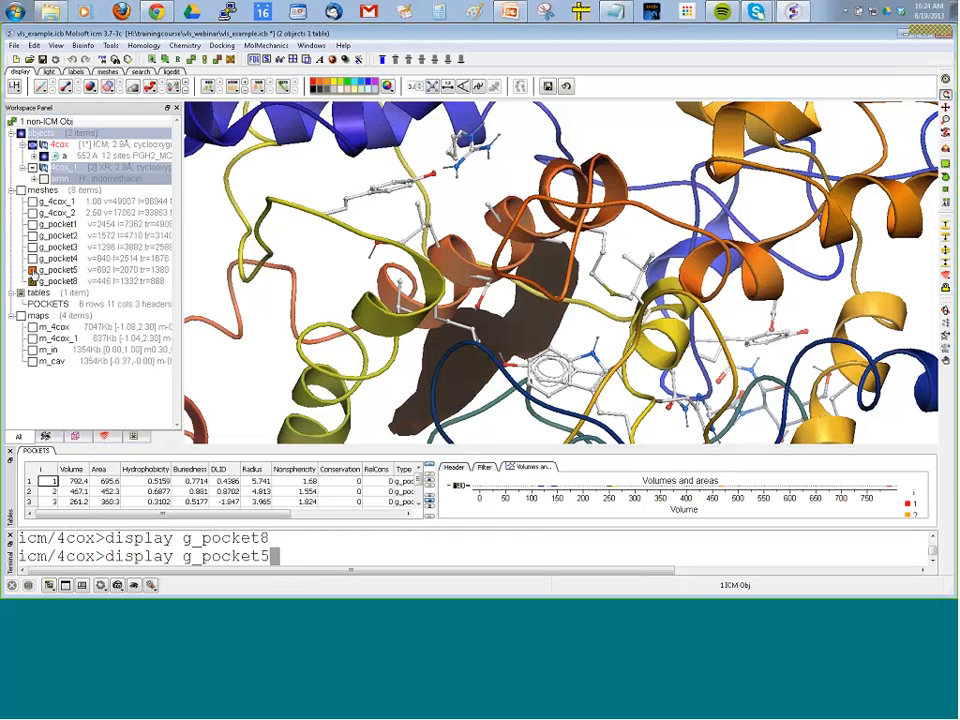
left_click(32, 259)
left_click(32, 248)
left_click(32, 236)
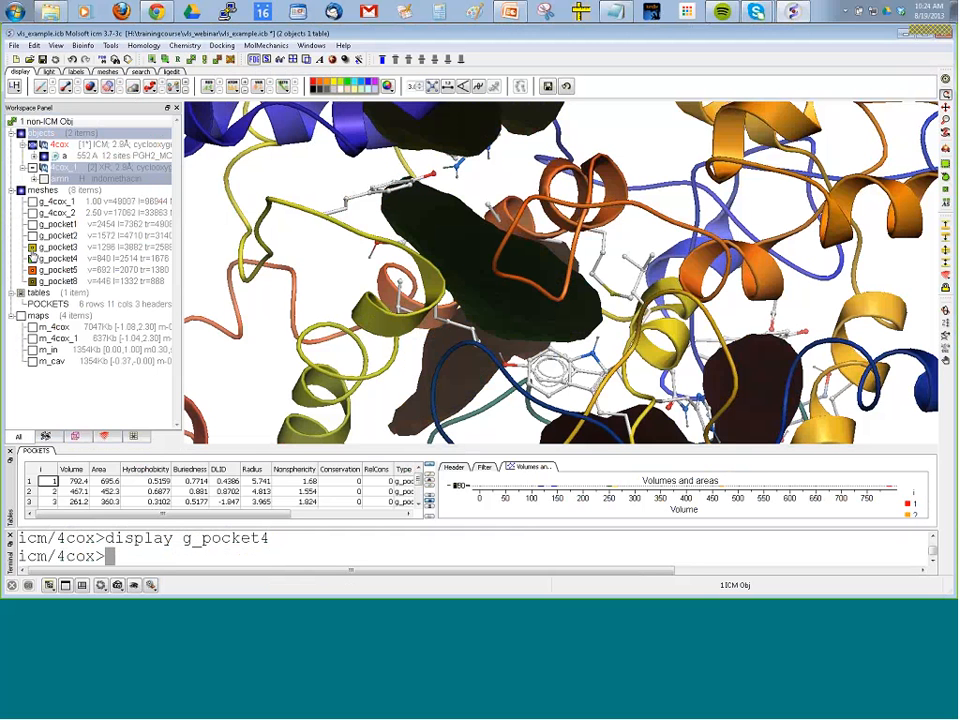
Turn off Sketch Accents and view the pocket meshes within the 4cox structure.
left_click(57, 46)
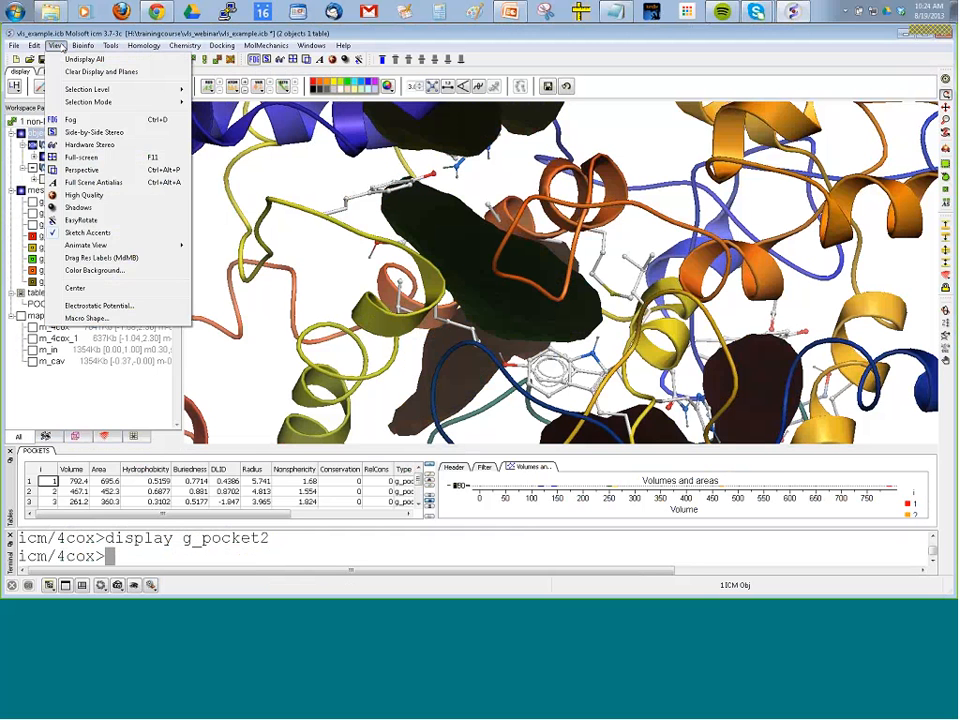
left_click(87, 233)
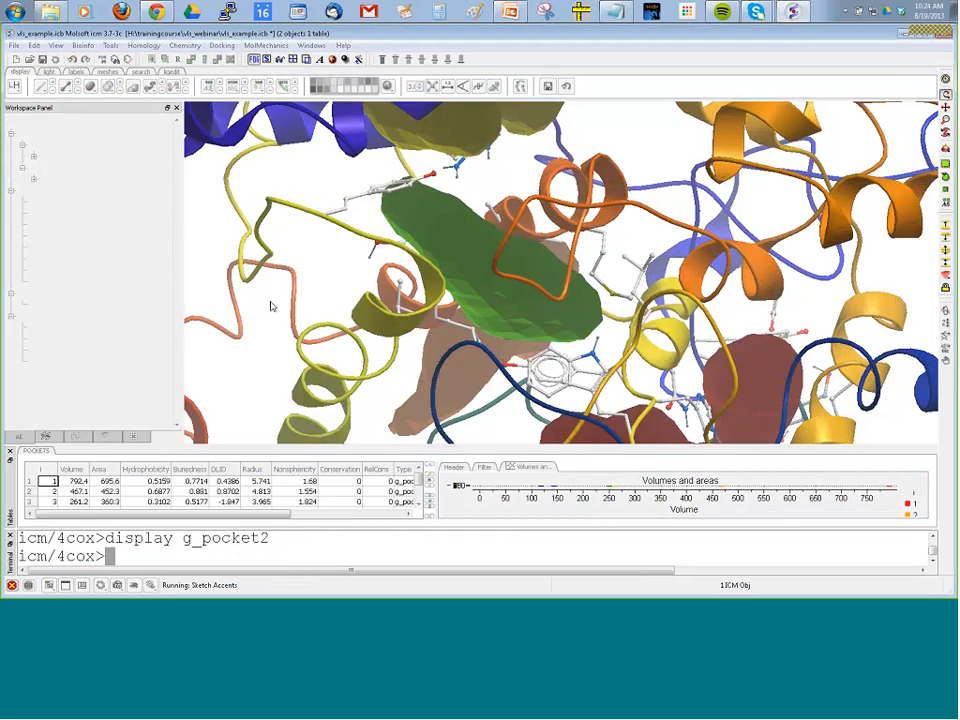
mouse_move(272, 306)
left_mouse_down()
mouse_move(323, 327)
mouse_move(290, 265)
left_mouse_up()
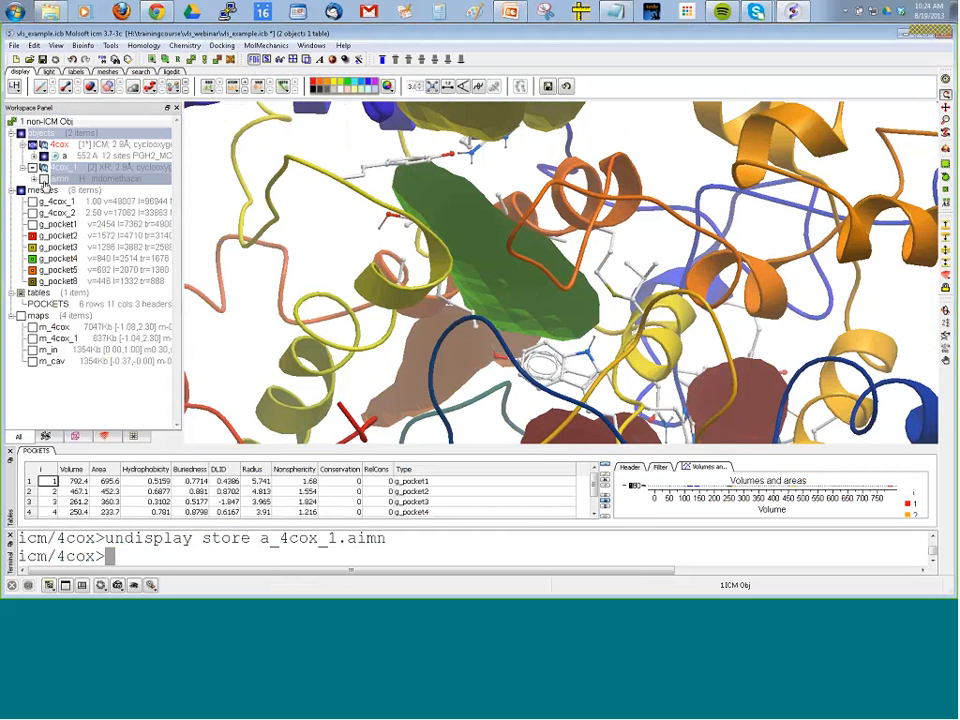
Display the indomethacin ligand and toggle mesh g_pocket4 to compare the predicted pocket with it.
left_click(44, 179)
left_click_drag(506, 316, 505, 253)
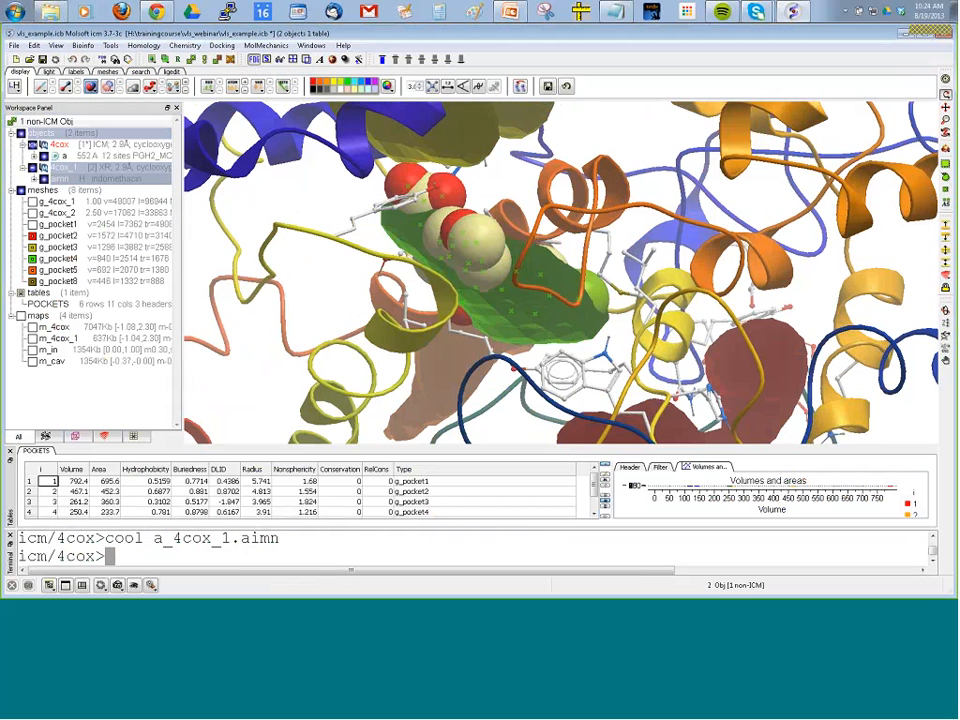
left_click(33, 259)
left_click(33, 259)
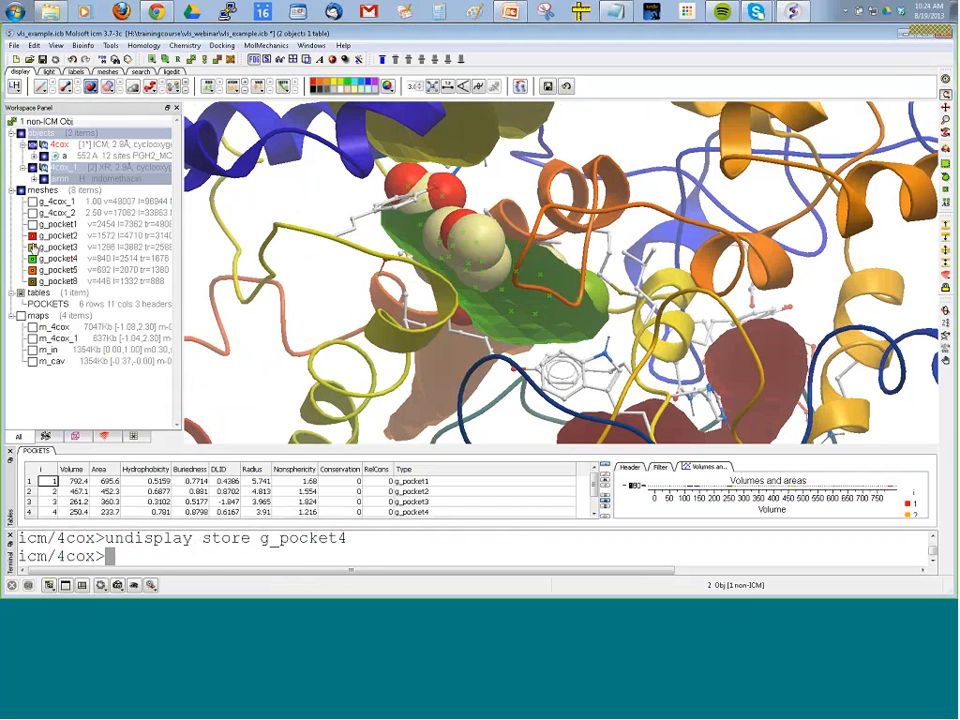
Hide meshes g_pocket2, g_pocket3, g_pocket5 and g_pocket8, and inspect how g_pocket4 overlaps the ligand.
left_click(33, 247)
left_click(33, 235)
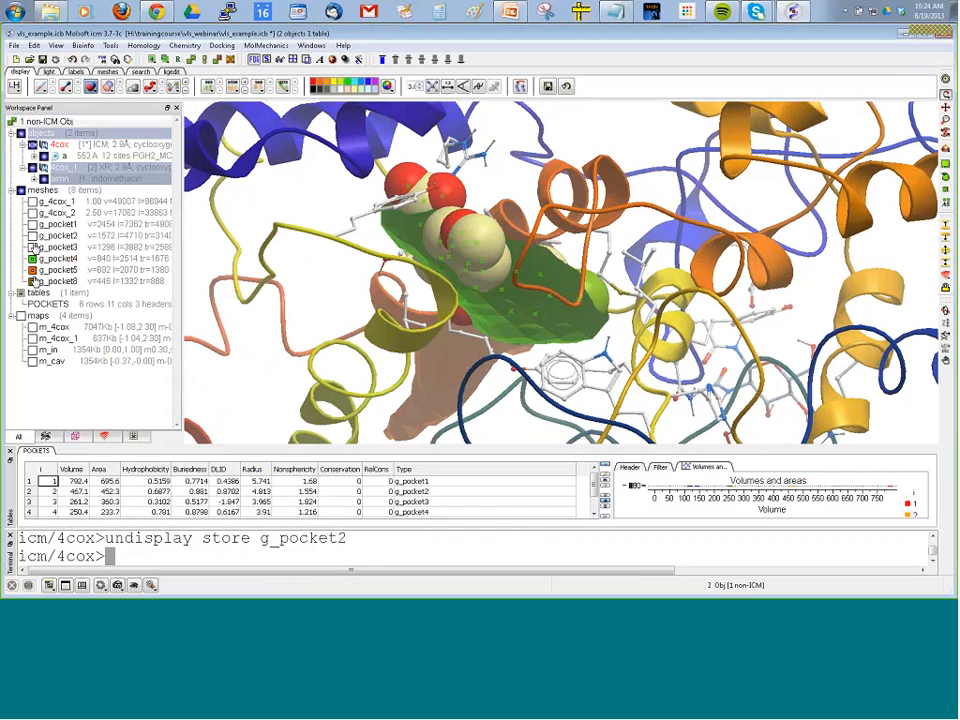
left_click(33, 271)
left_click_drag(384, 323, 320, 294)
middle_click_drag(339, 327, 360, 347)
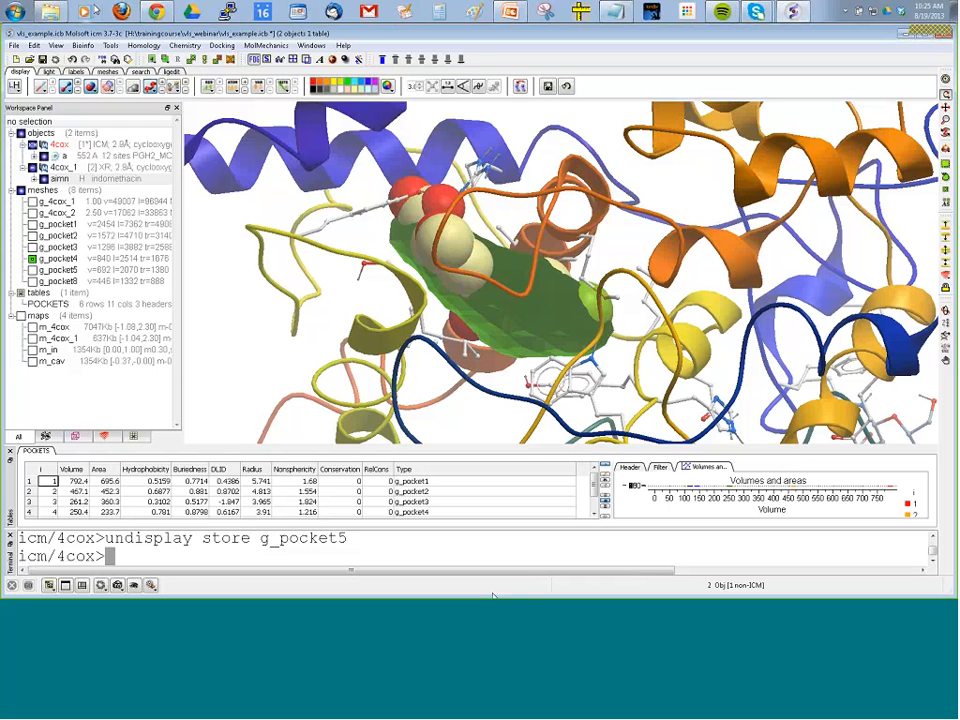
Change the working directory to H:/trainingcourse/vls_webinar.
left_click(110, 45)
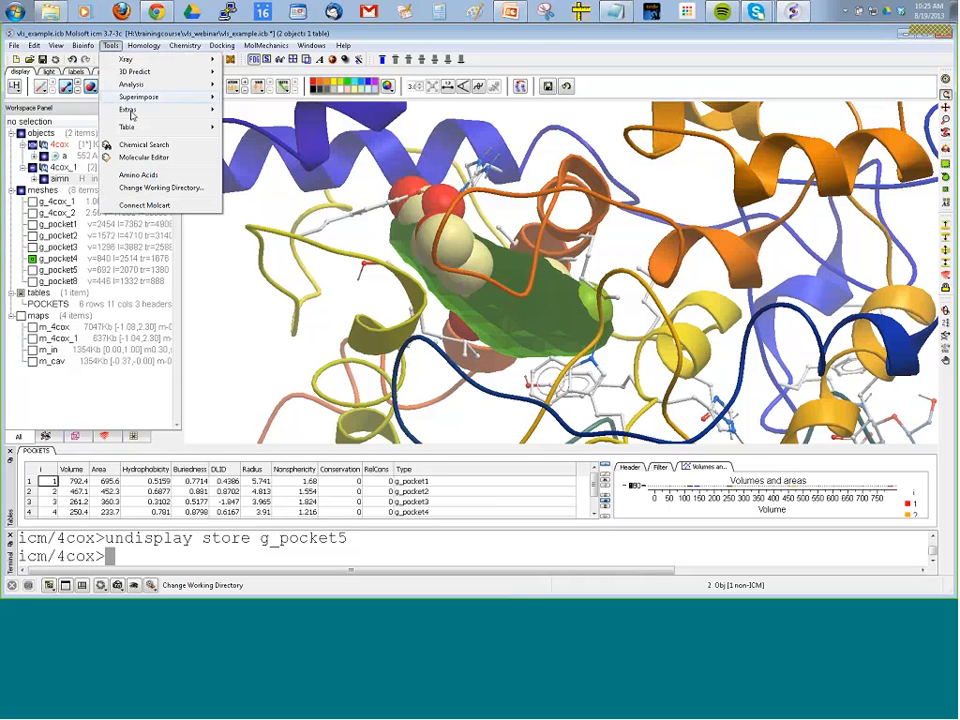
left_click(161, 188)
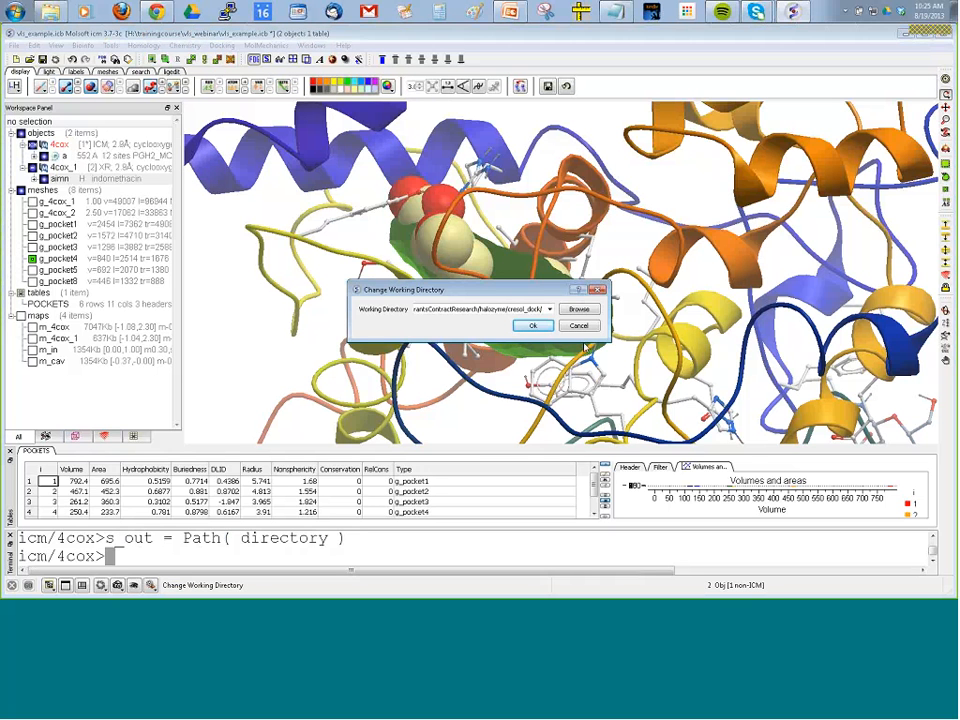
left_click(579, 326)
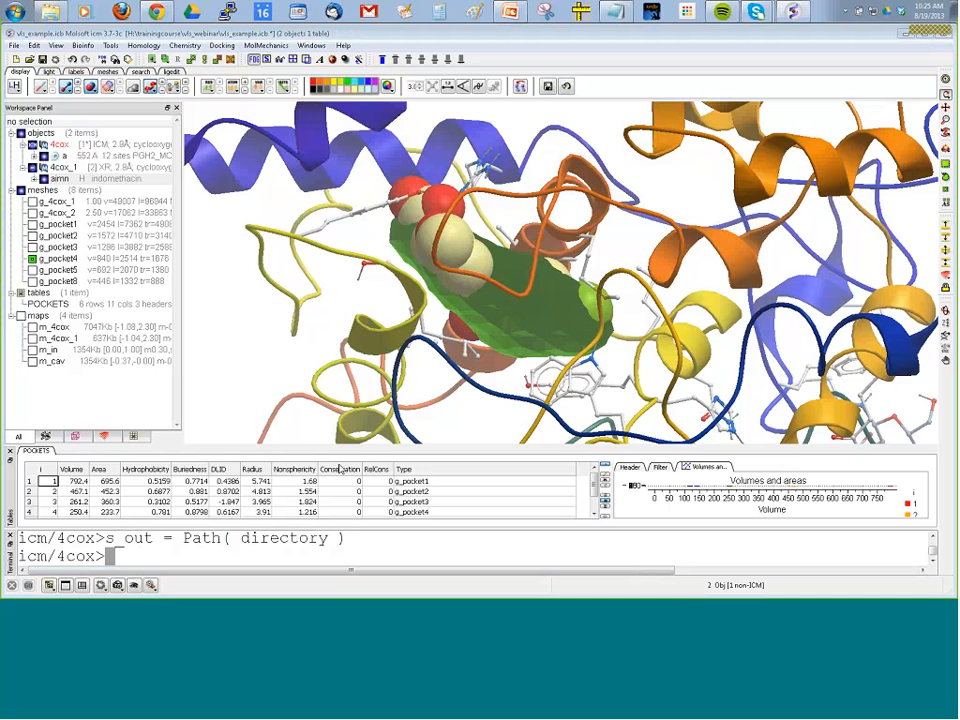
left_click(523, 329)
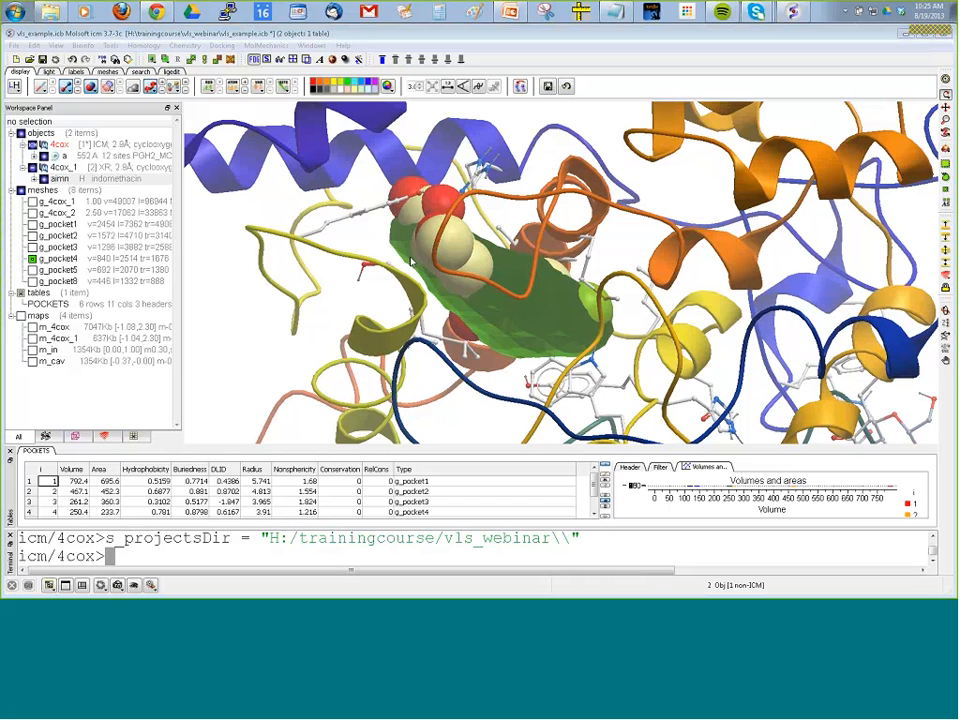
Check which working directory is set without changing it.
left_click_drag(218, 255, 218, 206)
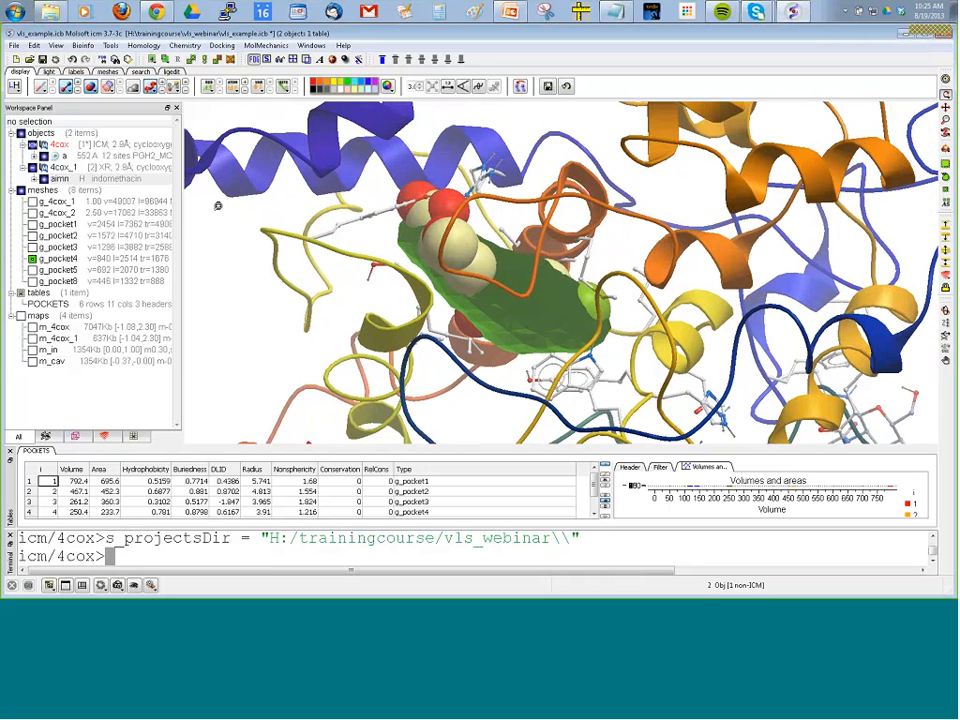
left_click(112, 47)
left_click(158, 187)
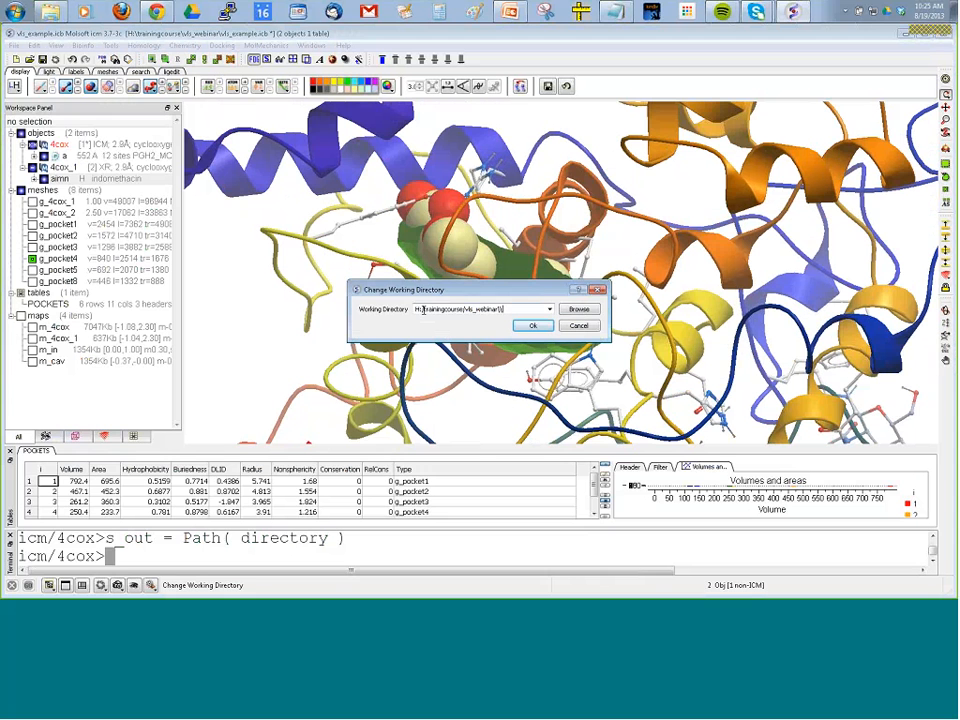
left_click(578, 325)
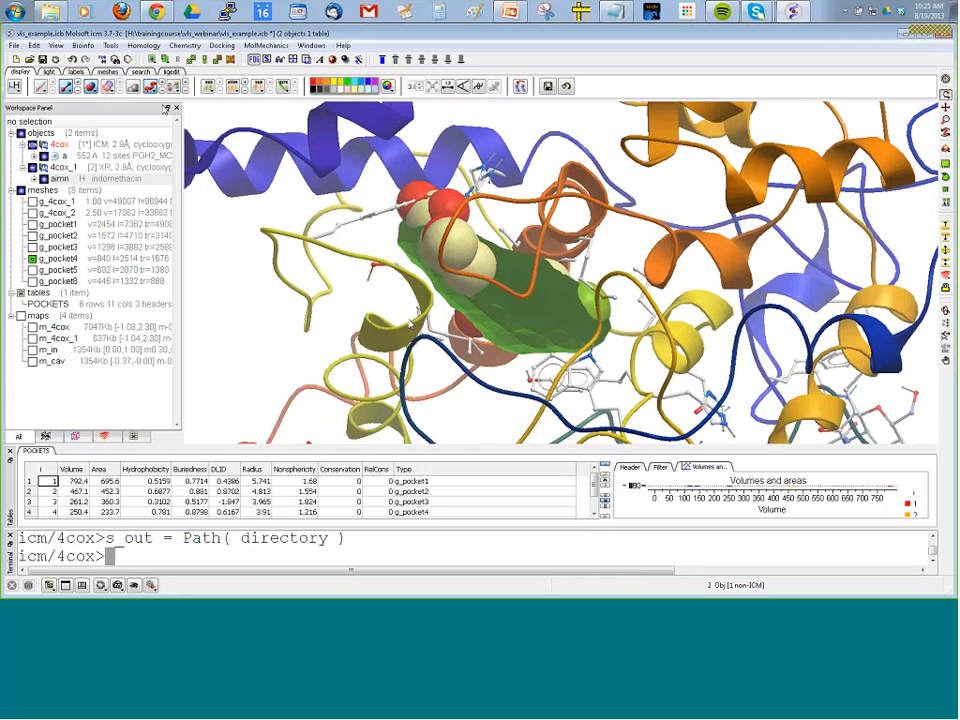
Start the docking receptor setup and name the project webinar.
left_click(221, 46)
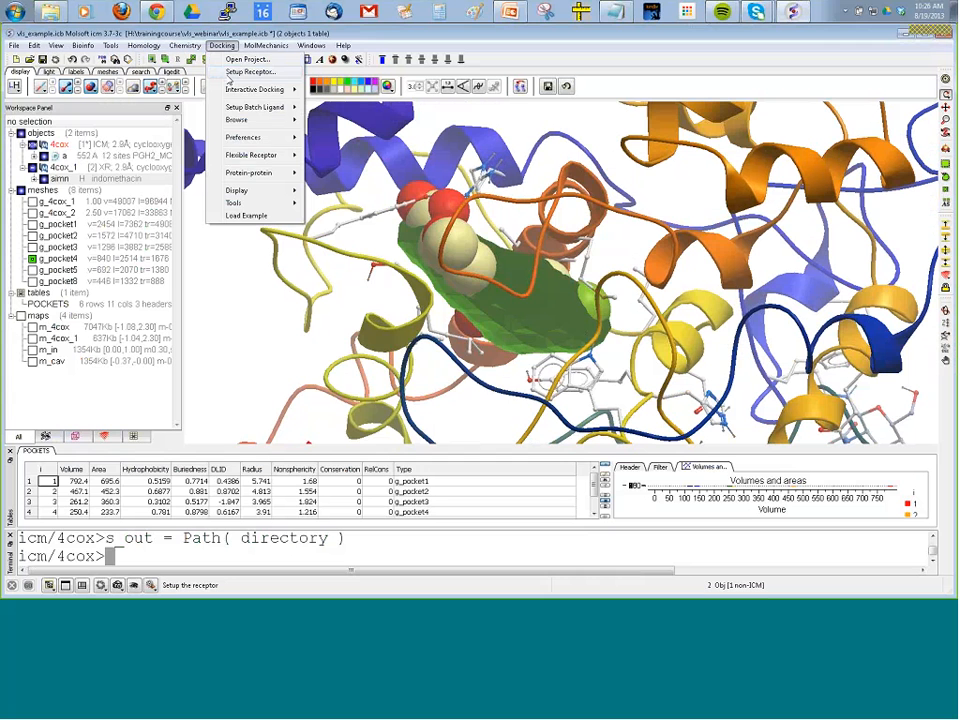
left_click(230, 77)
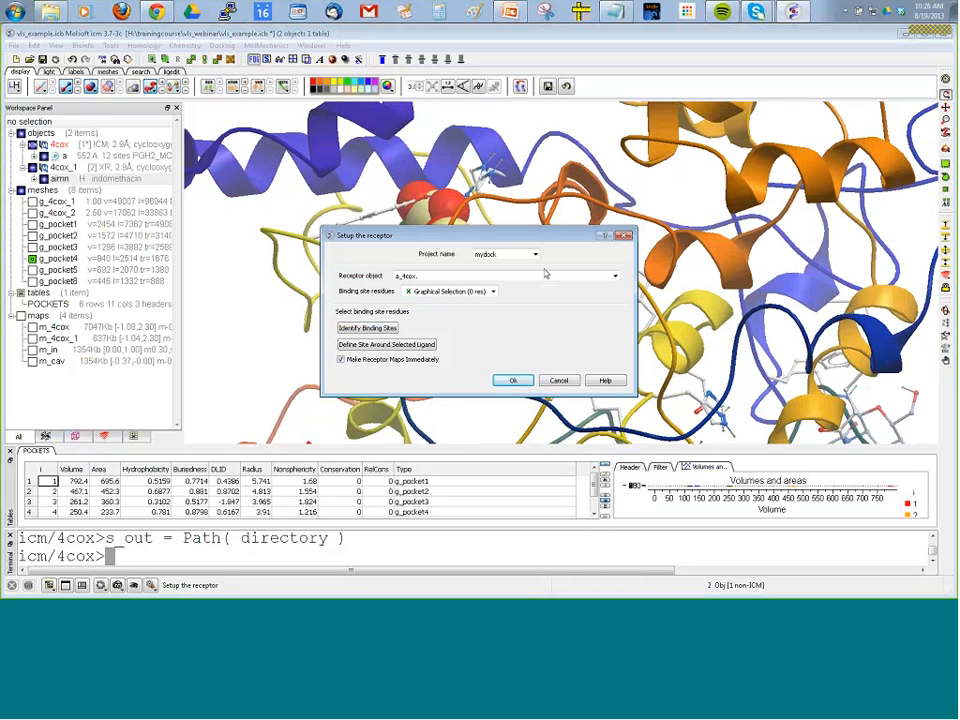
left_click_drag(510, 256, 466, 258)
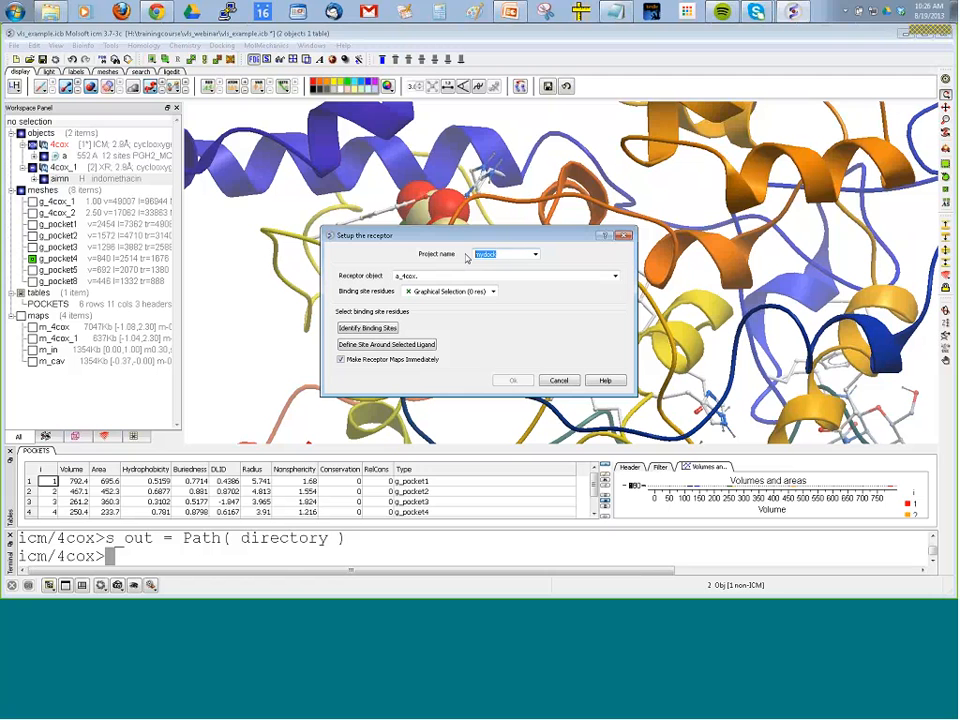
type("webinar")
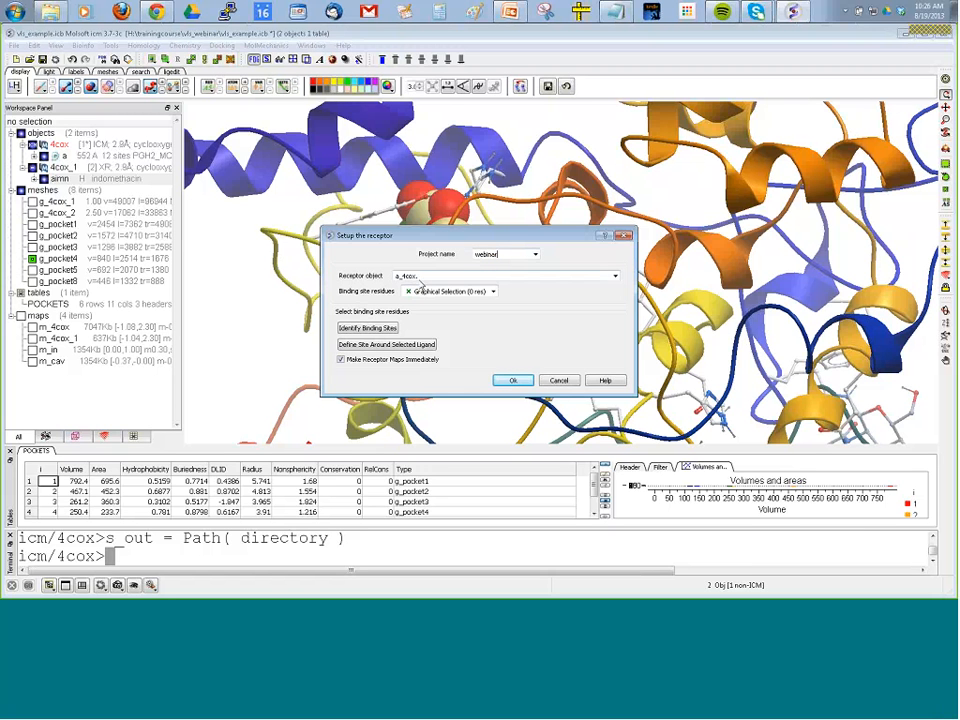
left_click(423, 276)
left_click_drag(403, 277, 416, 277)
left_click(426, 278)
type("*")
key("BackSpace")
left_click_drag(396, 276, 428, 276)
left_click(422, 274)
Run the receptor setup for a_4cox with the residues around g_pocket4 as binding site, and accept the proposed probe position.
left_click(72, 512)
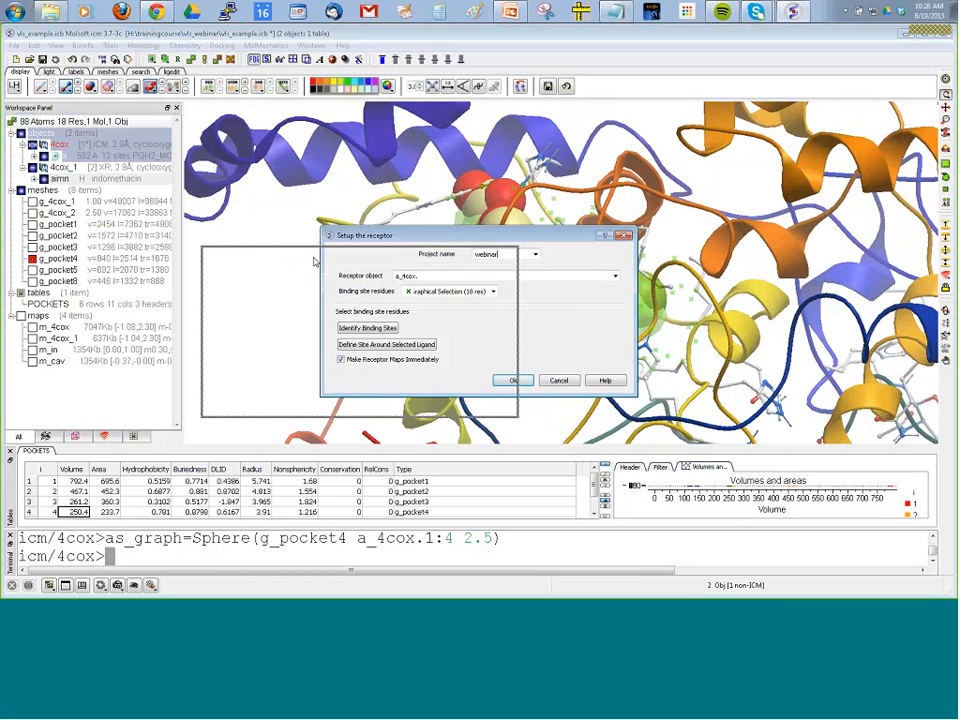
left_click_drag(313, 262, 264, 272)
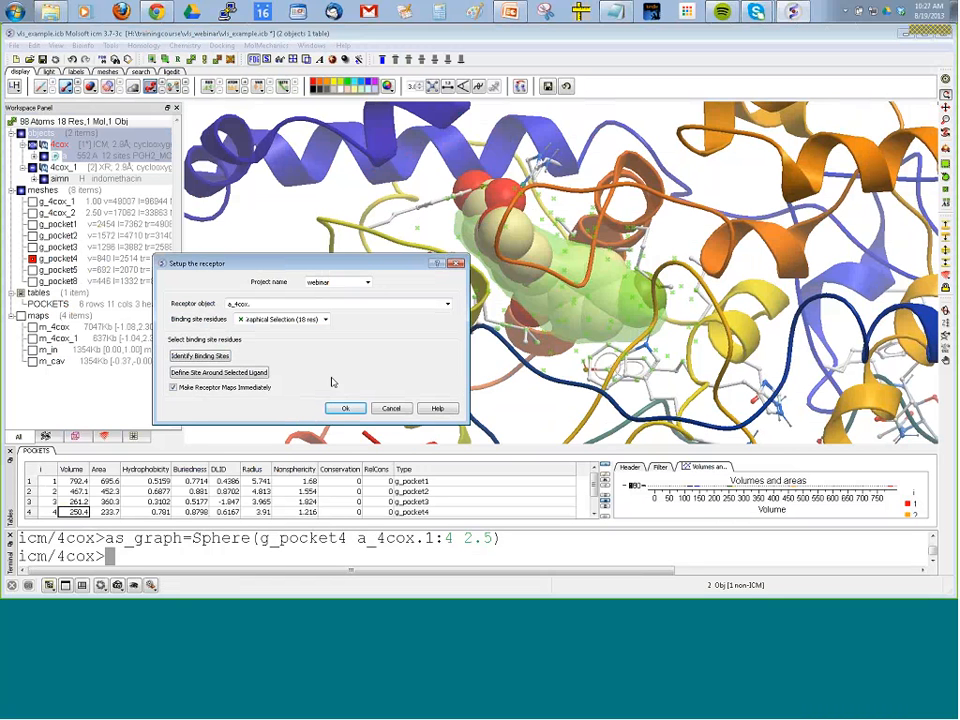
left_click_drag(606, 370, 510, 190)
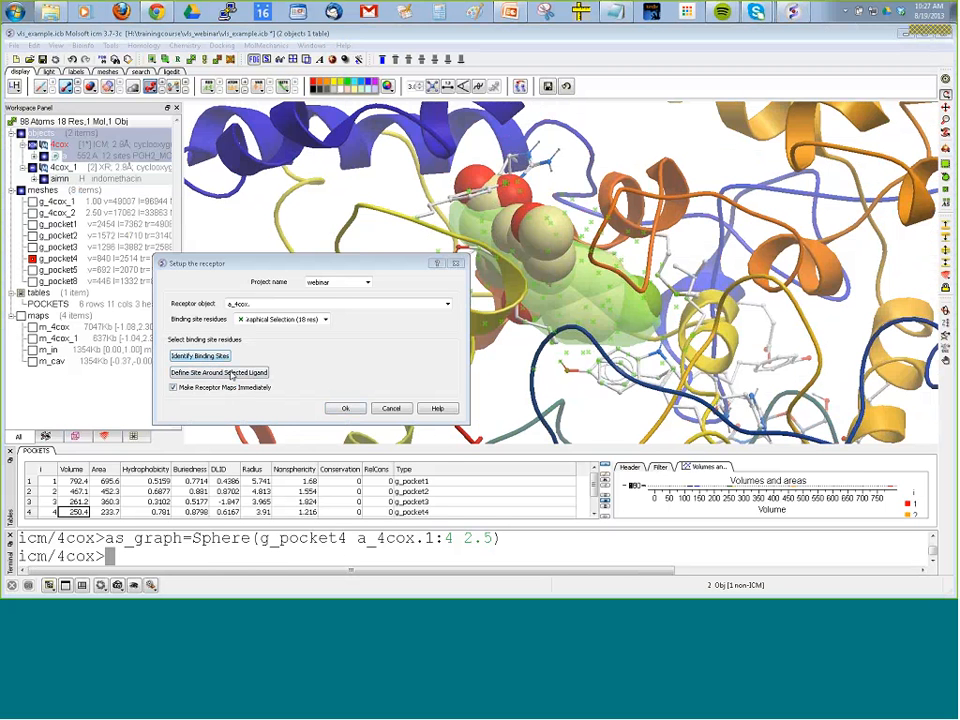
left_click(347, 409)
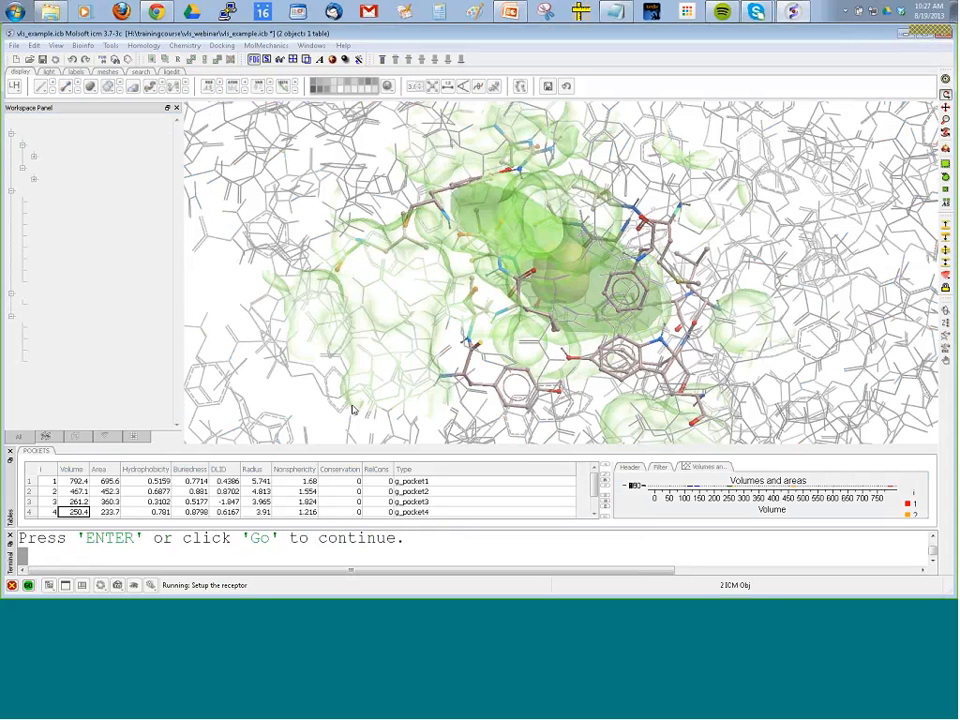
left_click_drag(197, 300, 199, 263)
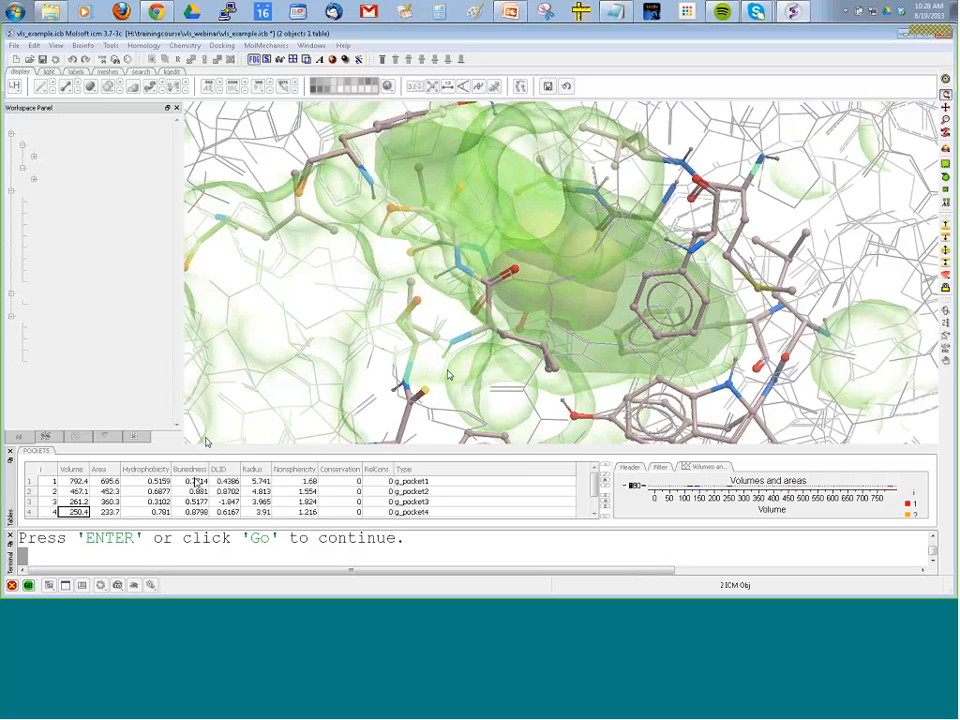
left_click(29, 586)
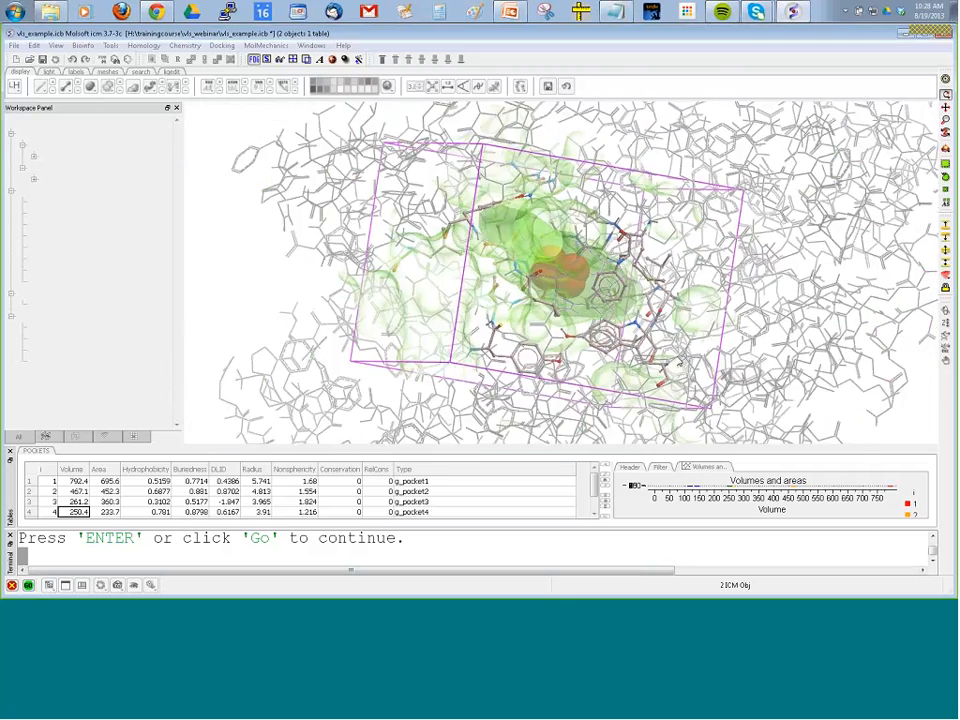
Resize the docking box so it encloses g_pocket4 more tightly, and accept it to start the receptor map calculation.
left_click_drag(680, 362, 700, 372)
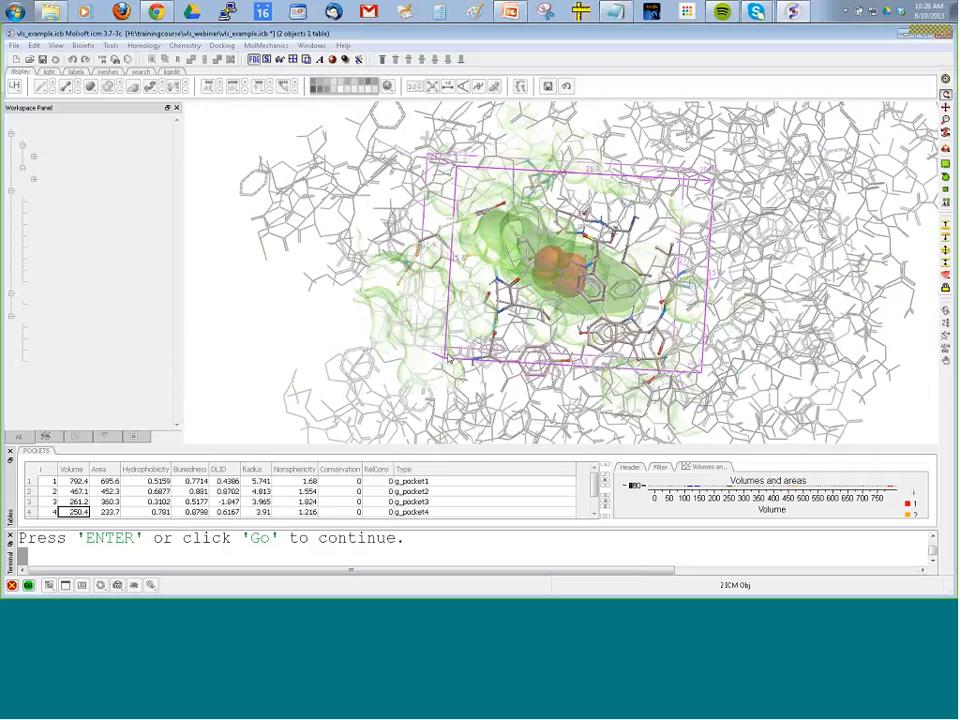
left_click_drag(474, 392, 430, 174)
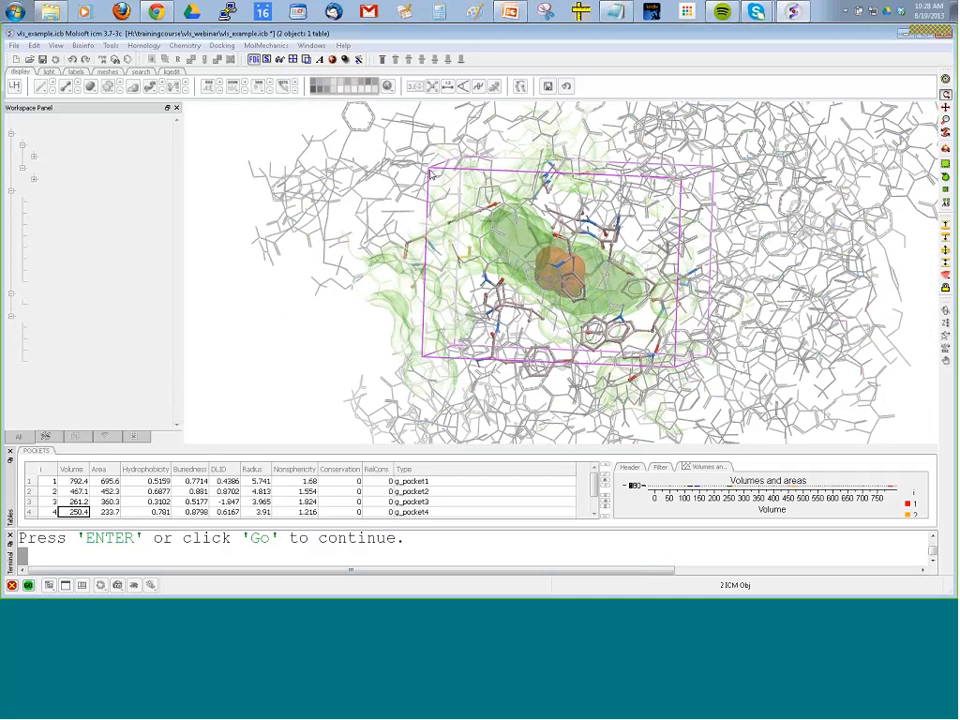
left_click_drag(431, 171, 509, 233)
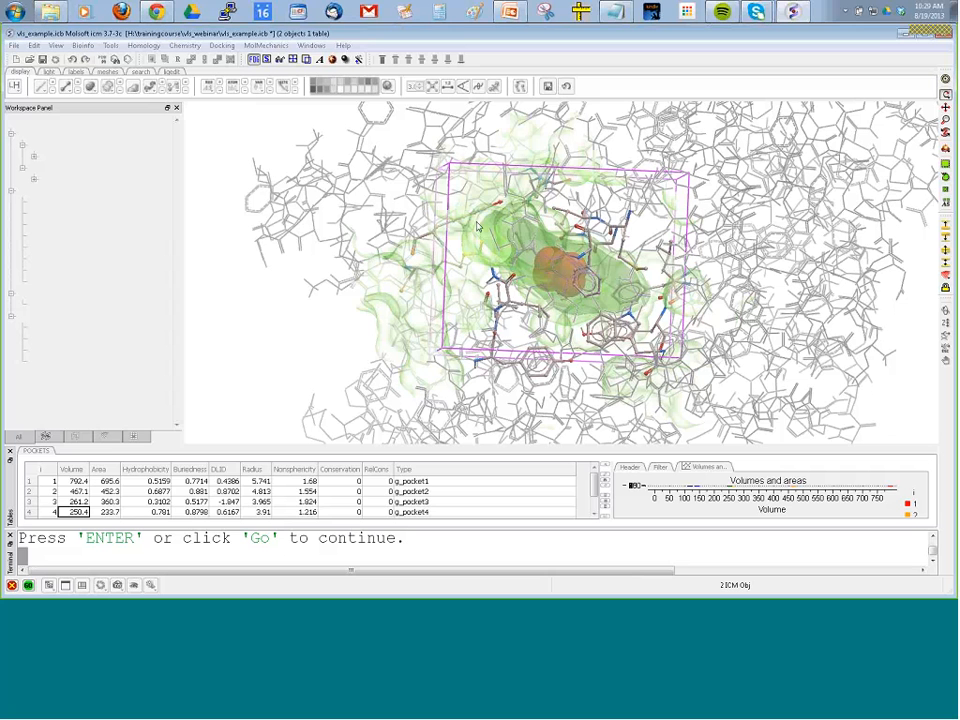
left_click_drag(689, 174, 692, 170)
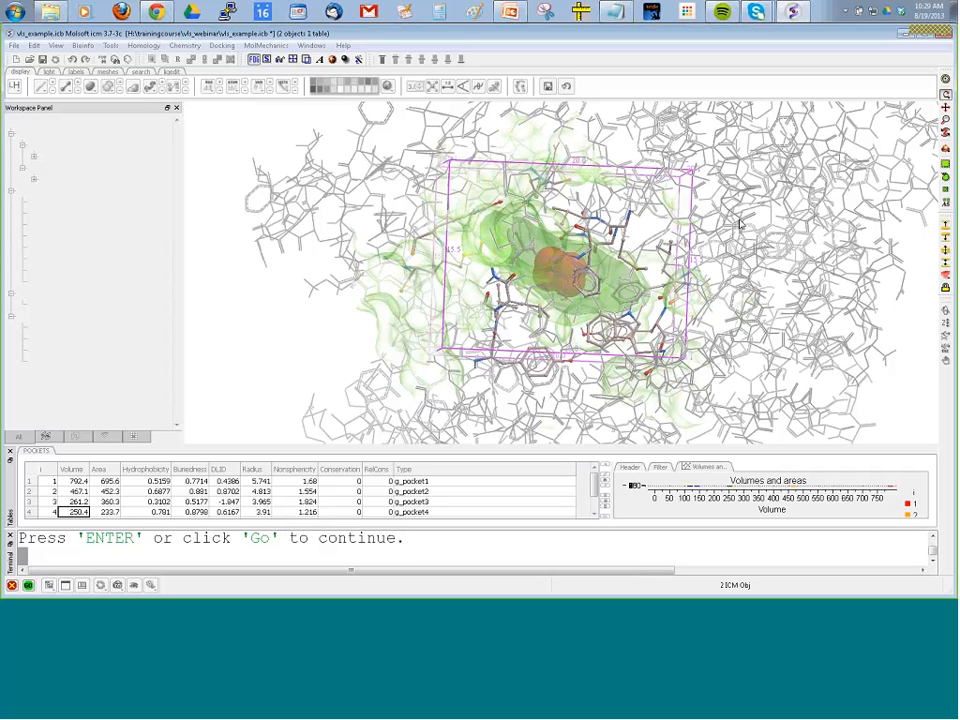
left_click_drag(740, 225, 742, 326)
left_click_drag(441, 169, 455, 185)
left_click_drag(455, 356, 446, 347)
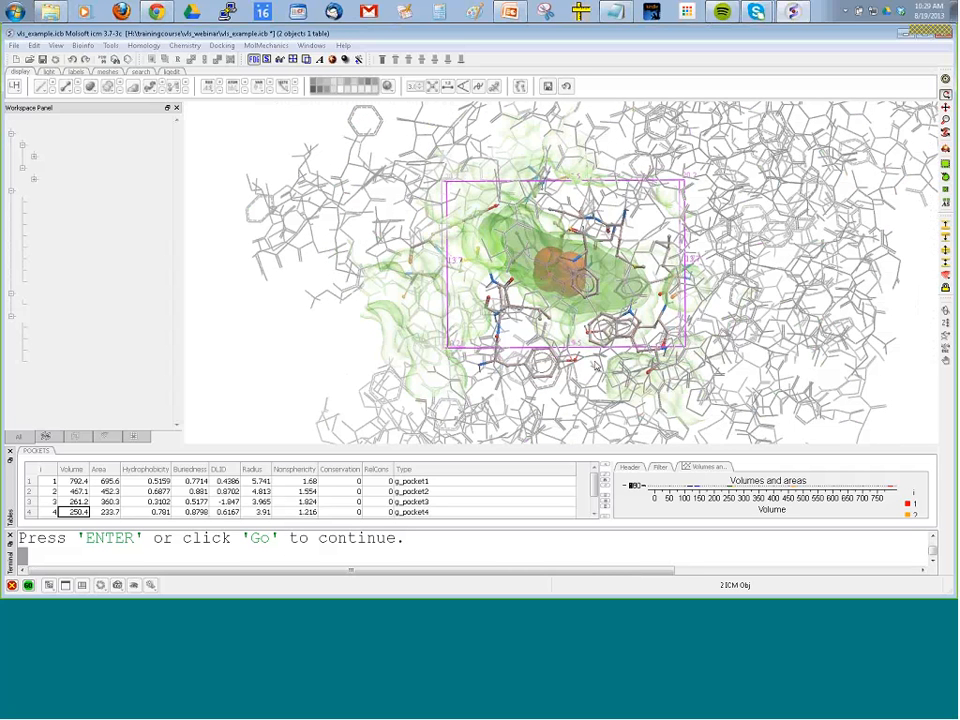
left_click_drag(686, 349, 666, 345)
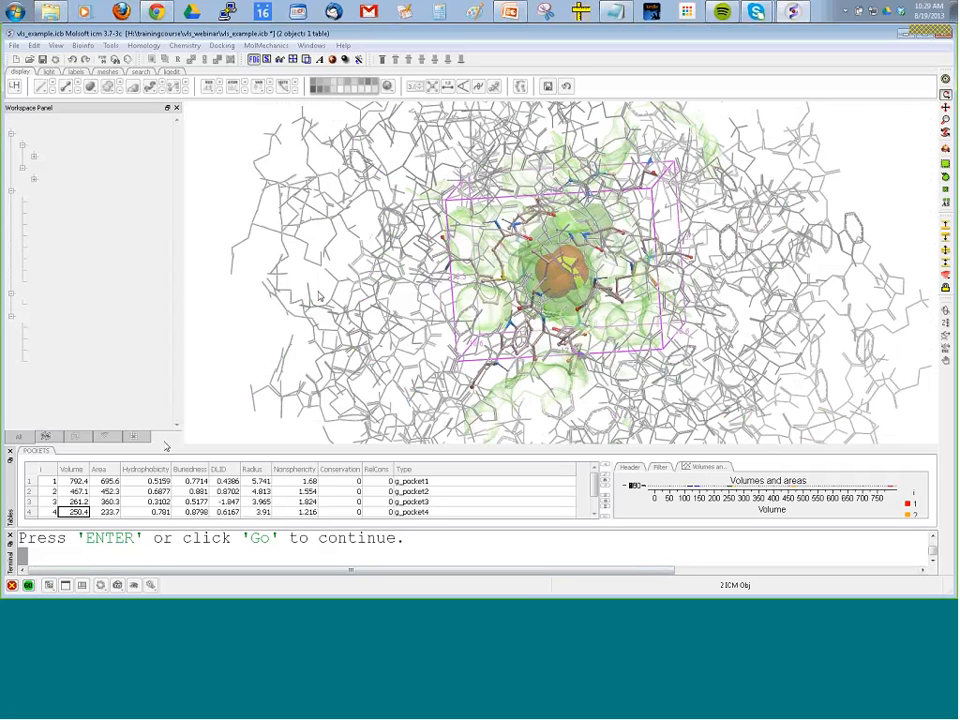
left_click_drag(320, 296, 540, 300)
left_click(29, 586)
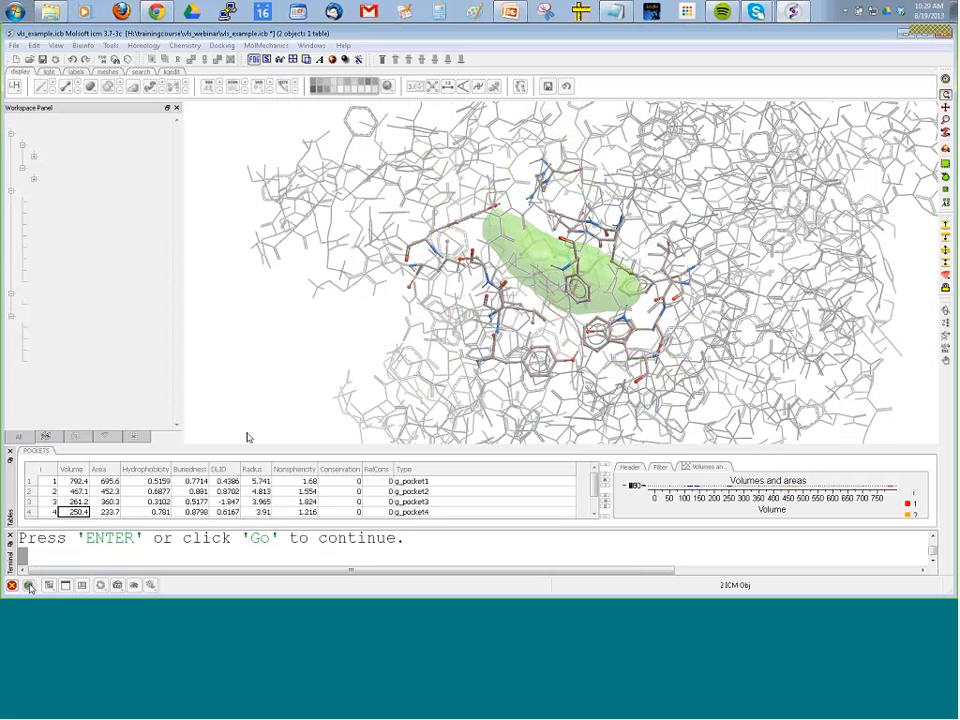
key("Return")
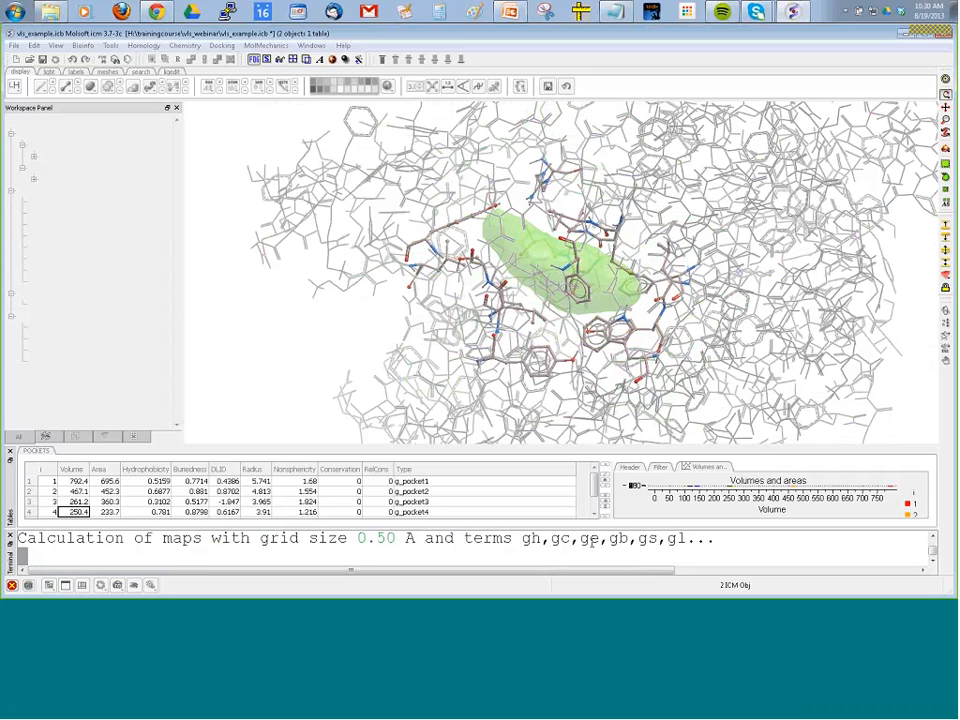
Collapse the meshes list and hide the POCKETS table to read the receptor setup log.
double_click(591, 540)
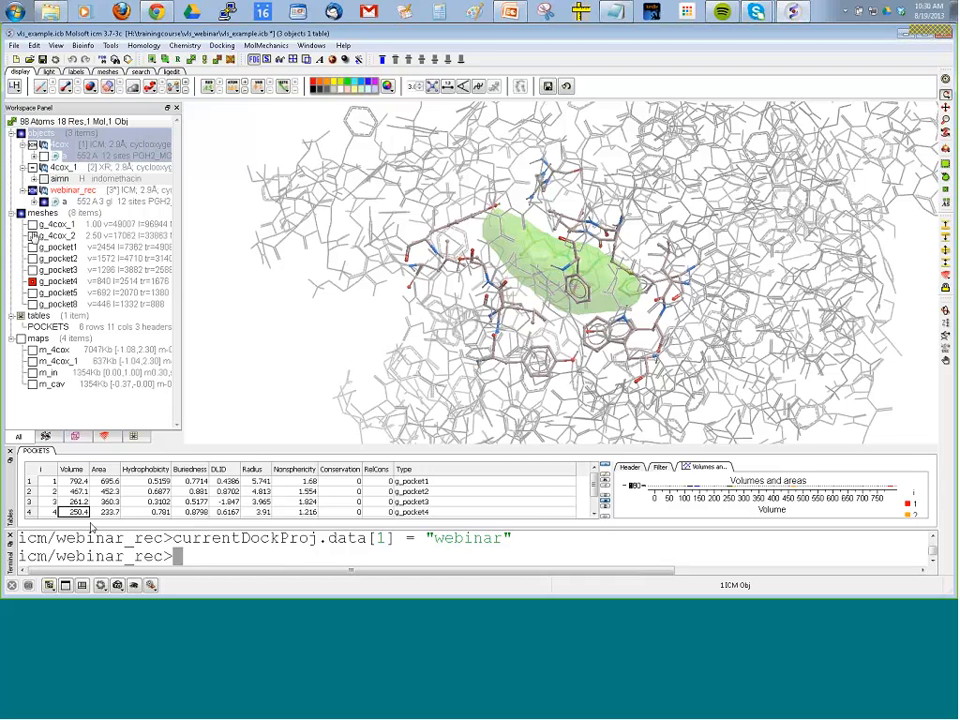
left_click(14, 213)
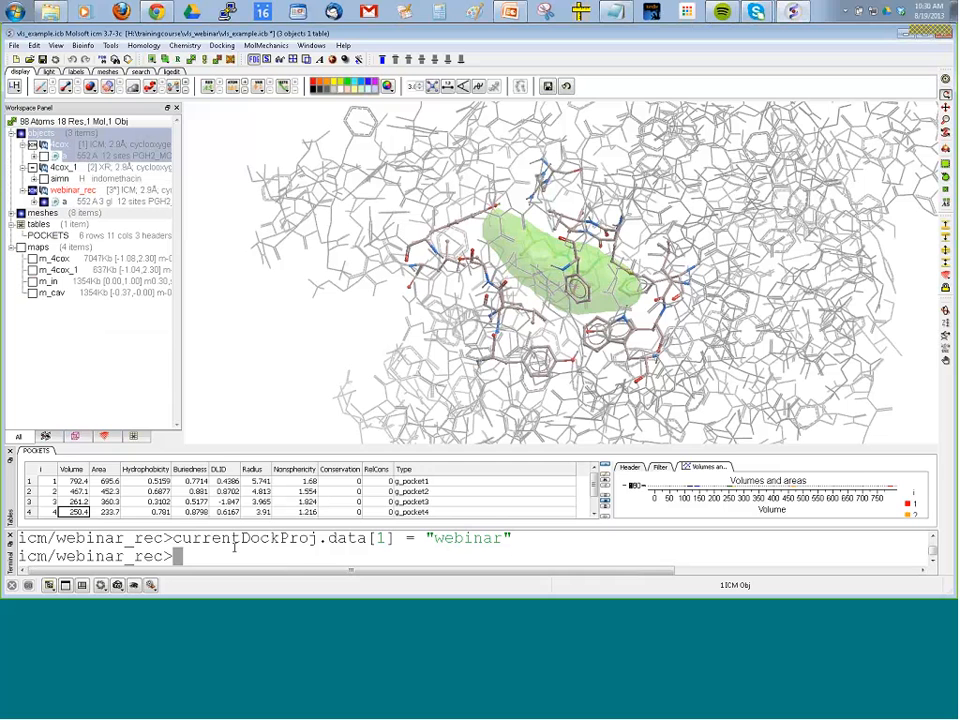
left_click(10, 451)
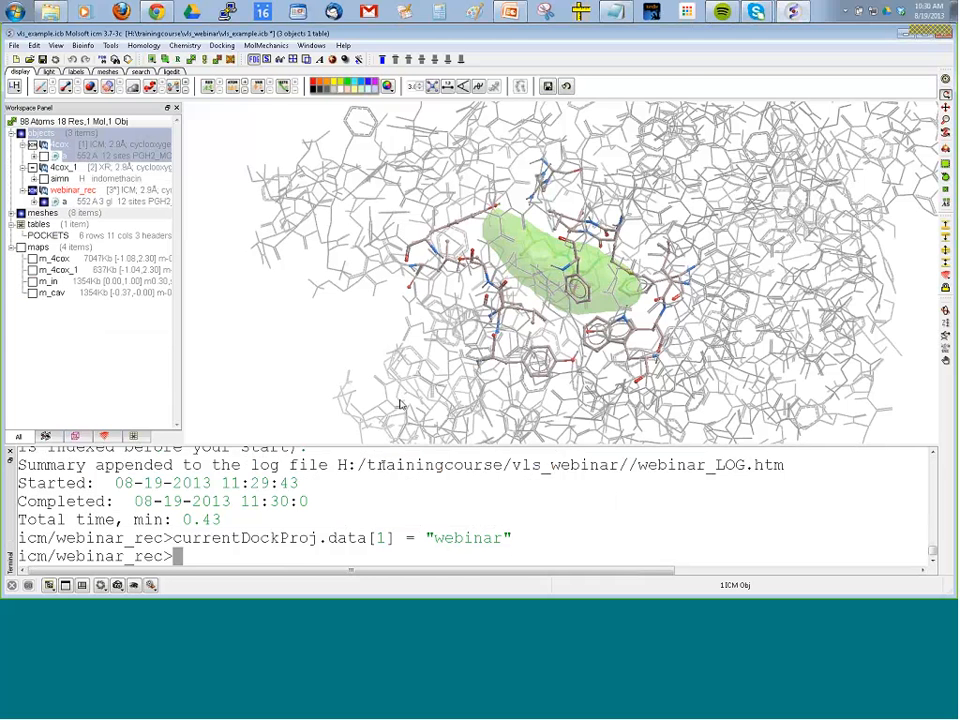
left_click_drag(310, 257, 217, 296)
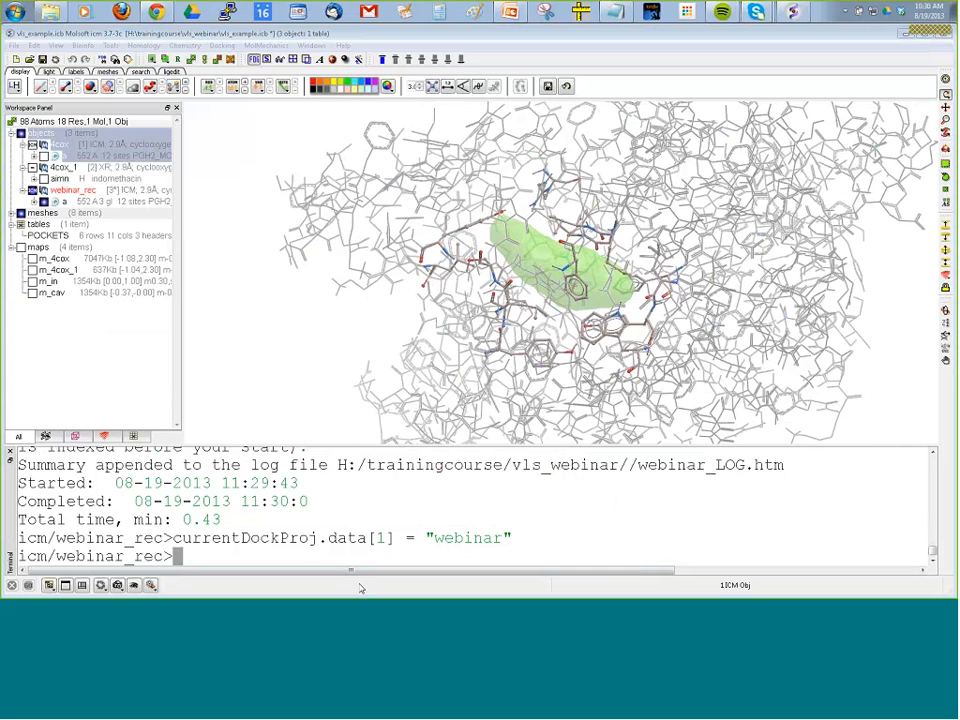
Switch to File Explorer to examine the webinar project files in the vls_webinar folder, and return to ICM.
key("alt+Tab")
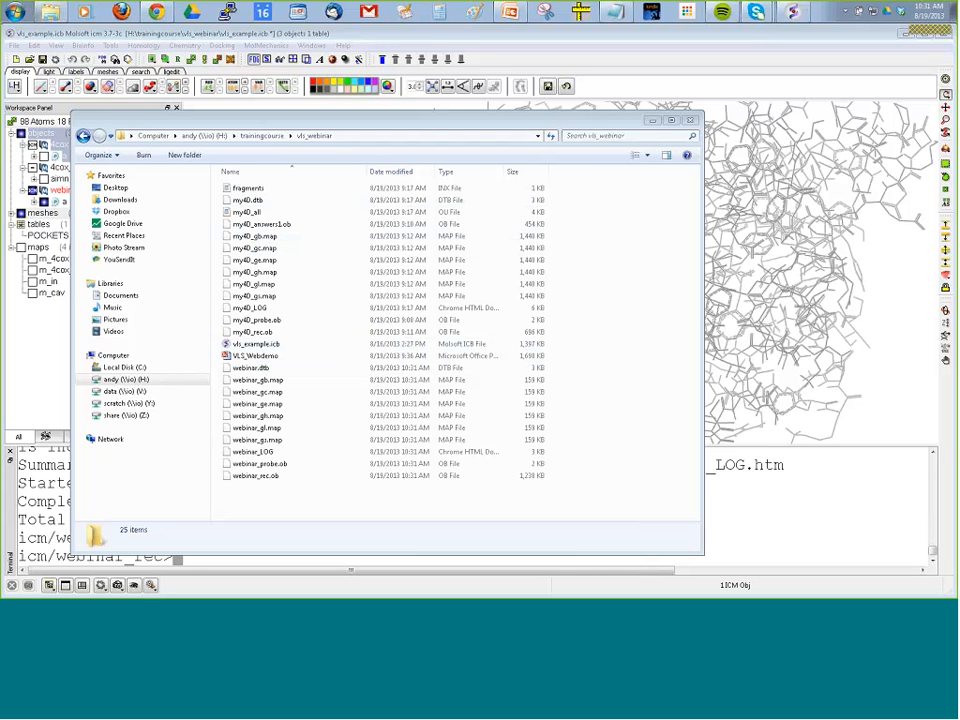
left_click(428, 38)
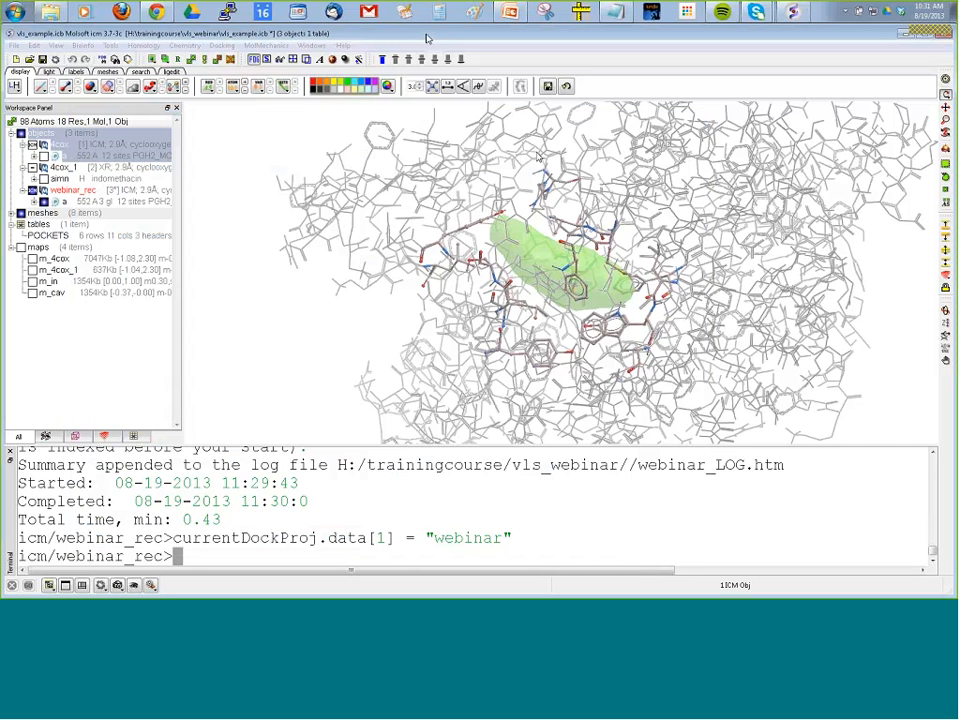
left_click_drag(379, 302, 257, 192)
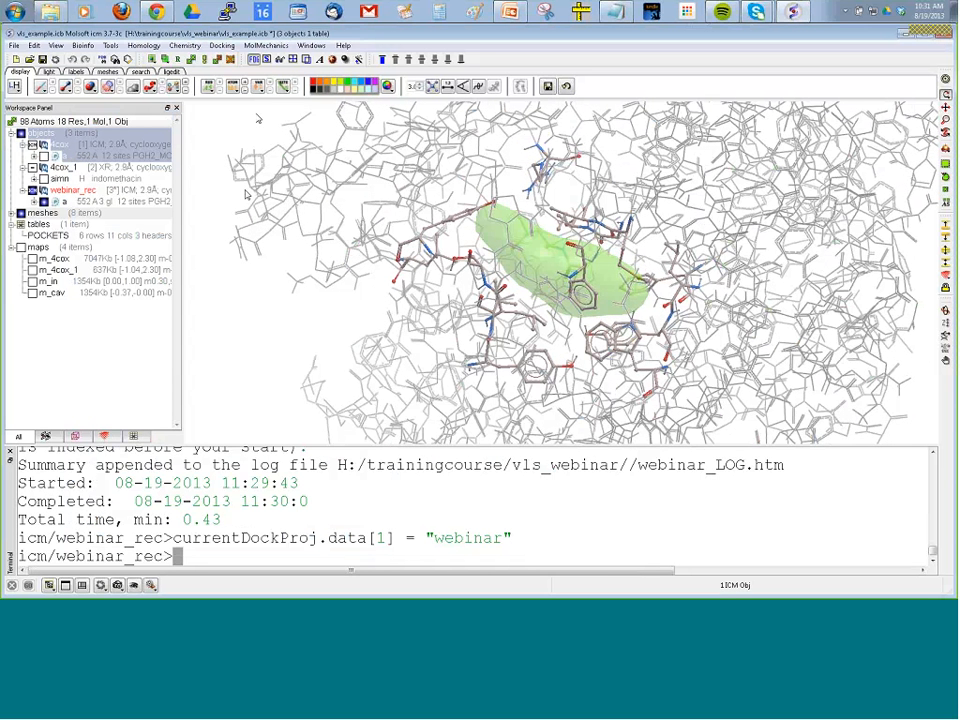
Review the batch ligand setup sources and the Index Mol/Mol2 File/Database settings, and leave without indexing a file.
left_click(222, 46)
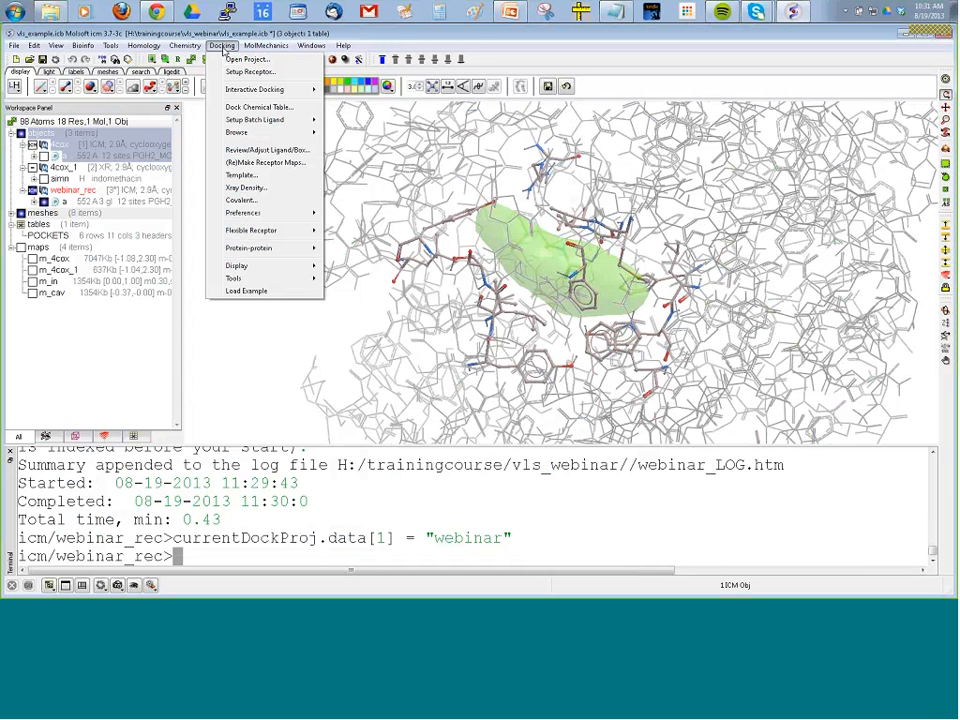
mouse_move(235, 122)
mouse_move(222, 91)
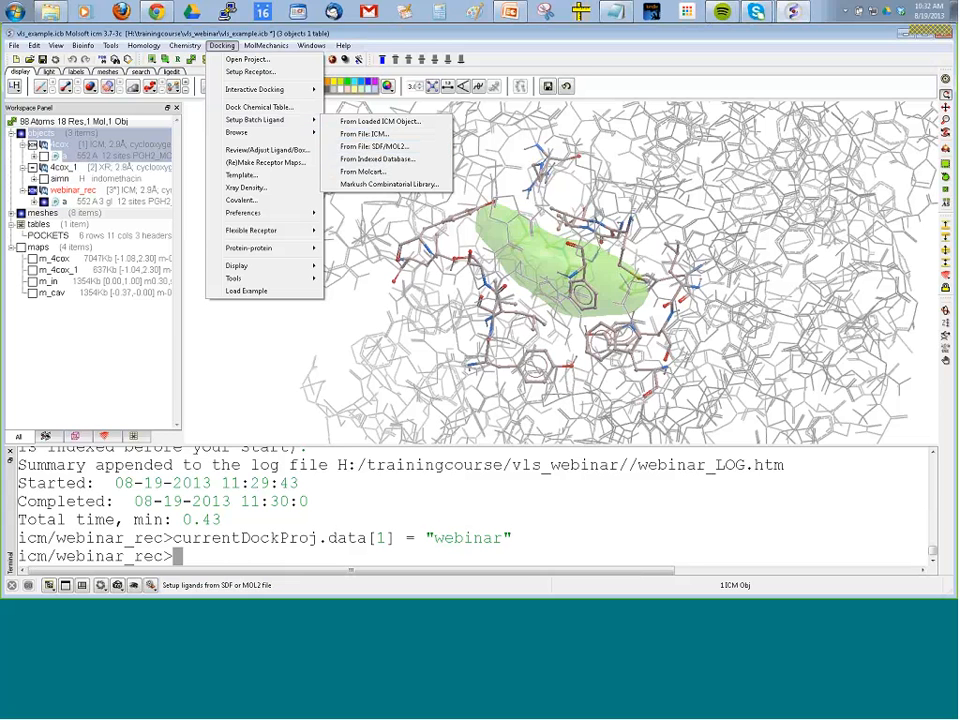
left_click(225, 49)
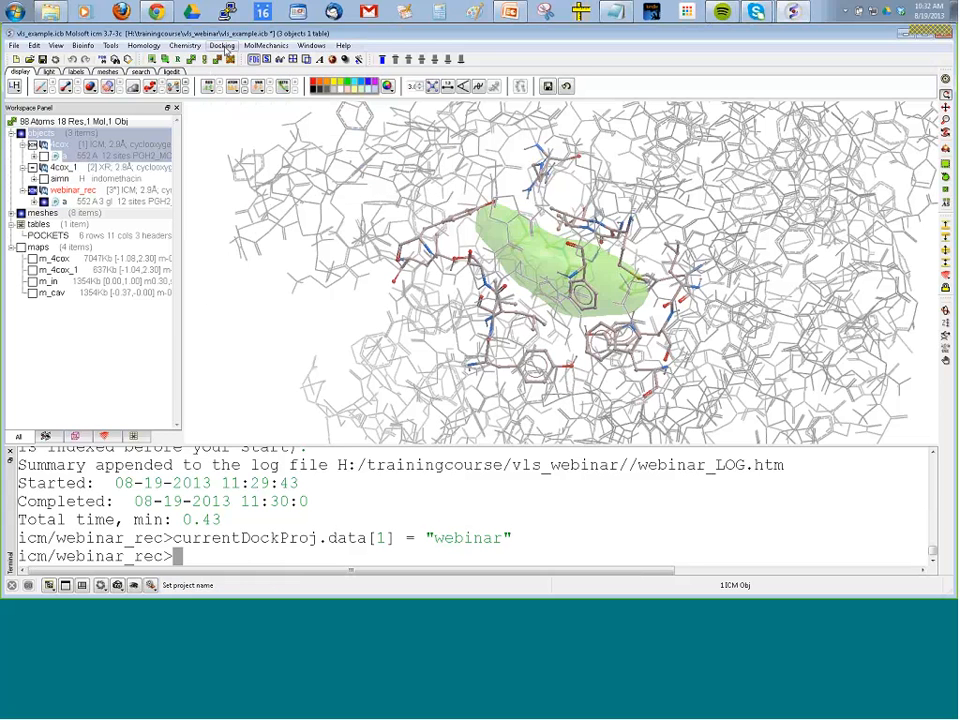
left_click(225, 48)
mouse_move(266, 282)
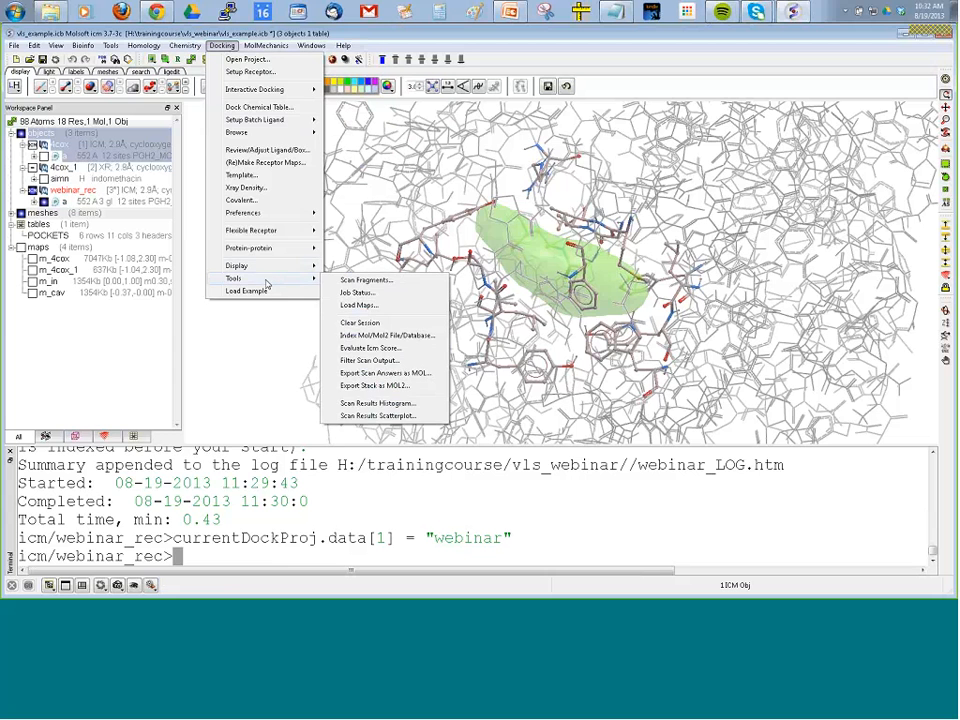
left_click(378, 335)
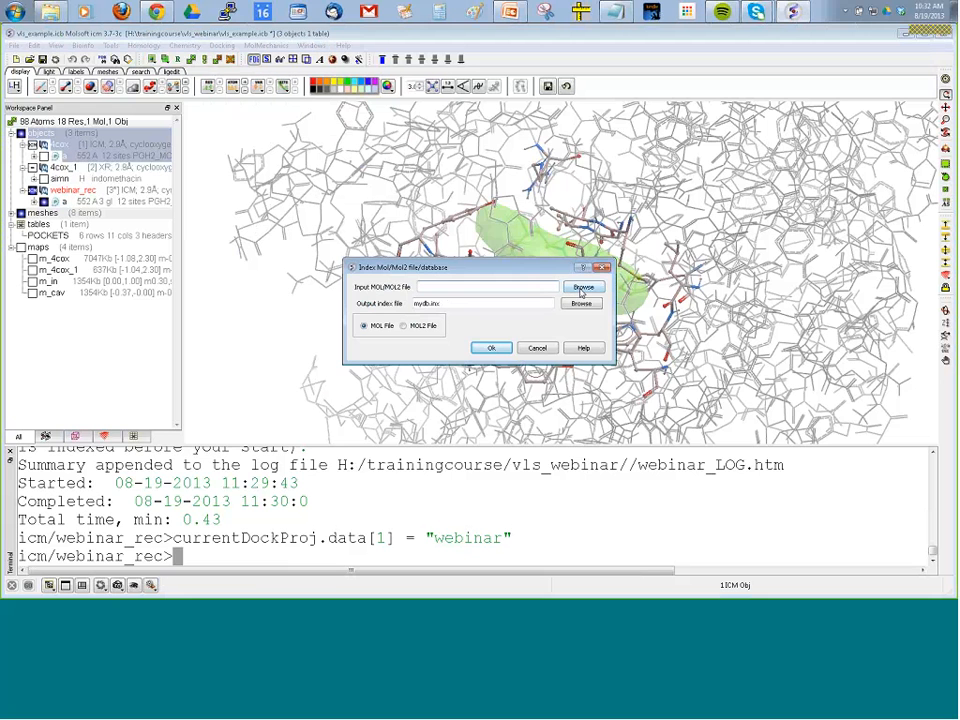
double_click(435, 304)
type("ind")
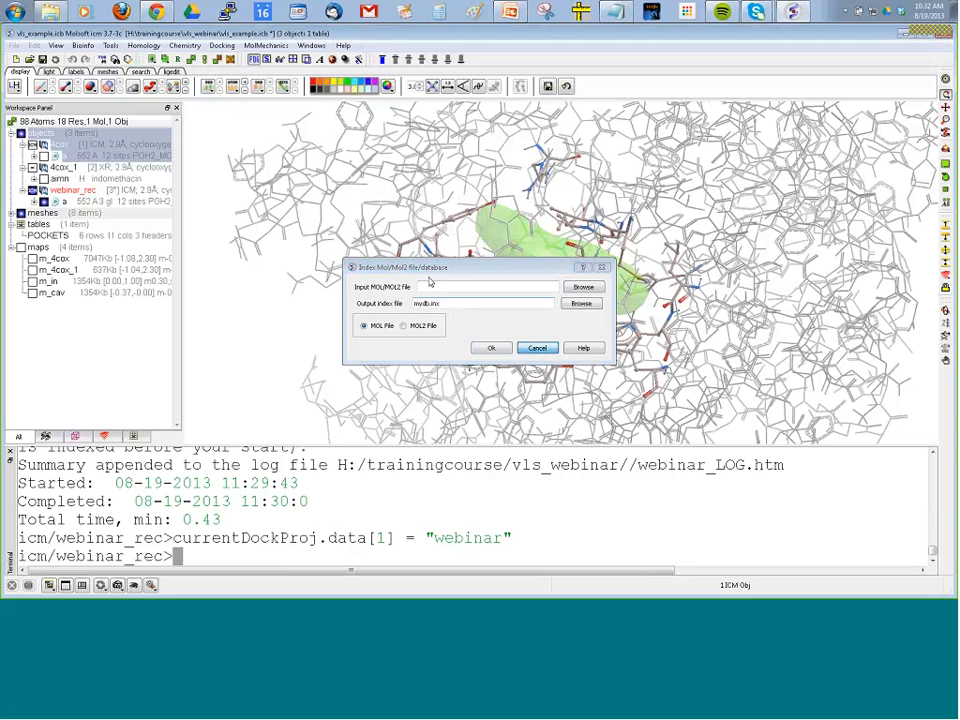
left_click(538, 348)
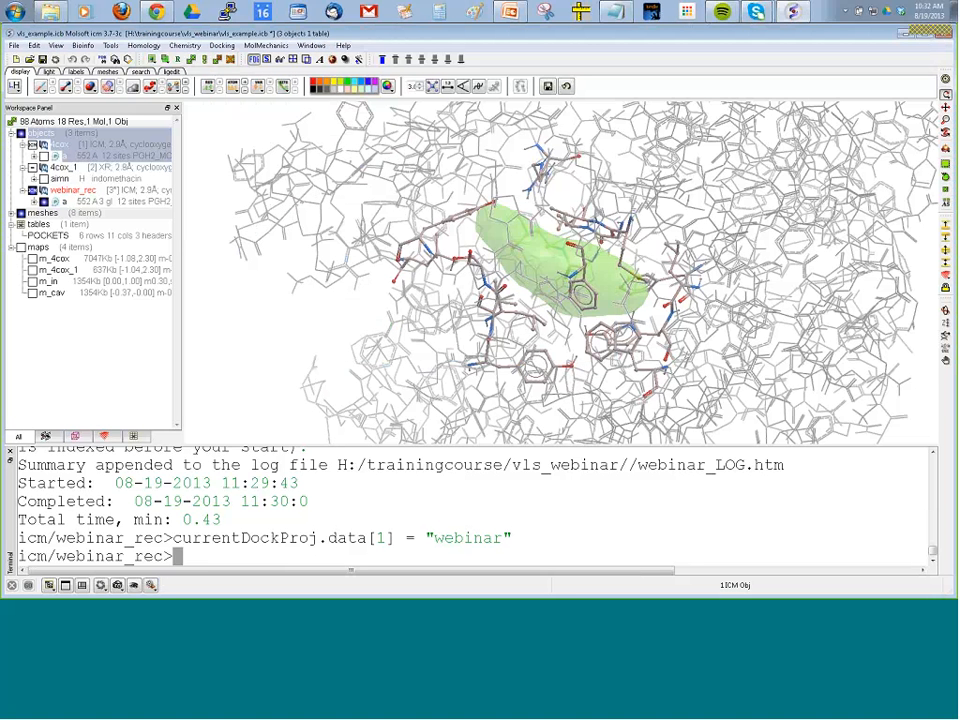
Set up the batch ligands for project webinar from the SDF file celebrex50.sdf in the ICM-Pro_2_3 folder, using the Mol file format.
left_click(222, 46)
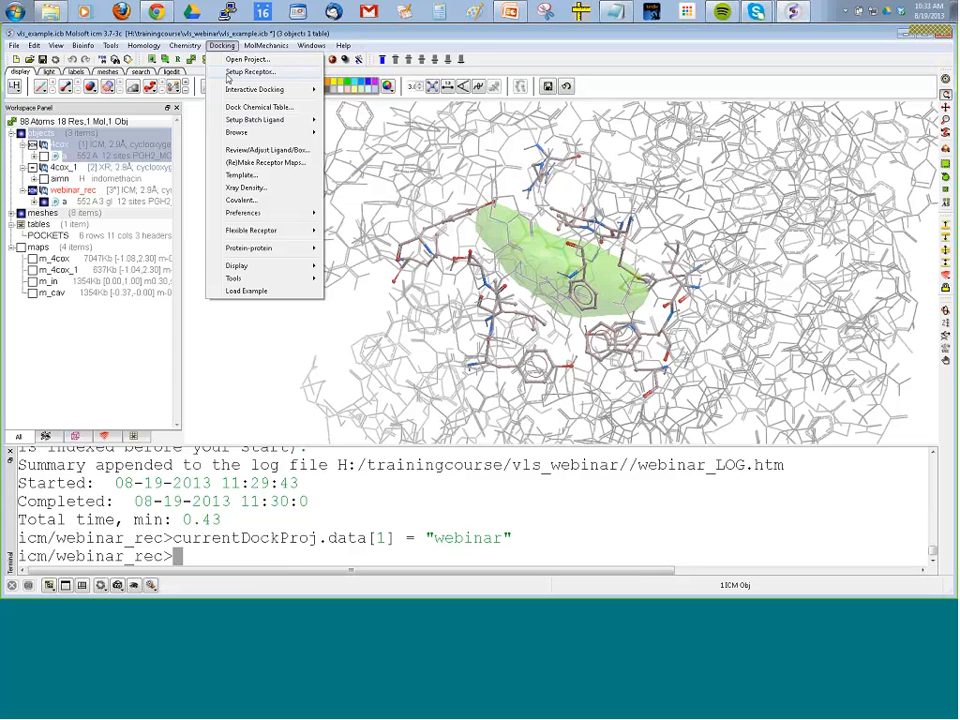
mouse_move(240, 121)
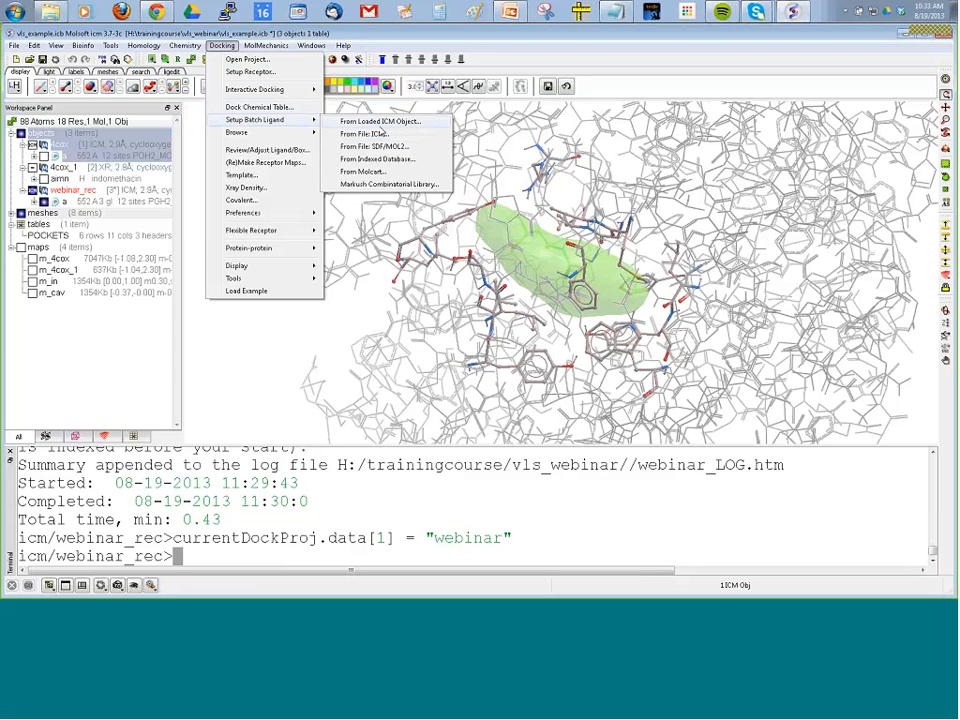
left_click(376, 147)
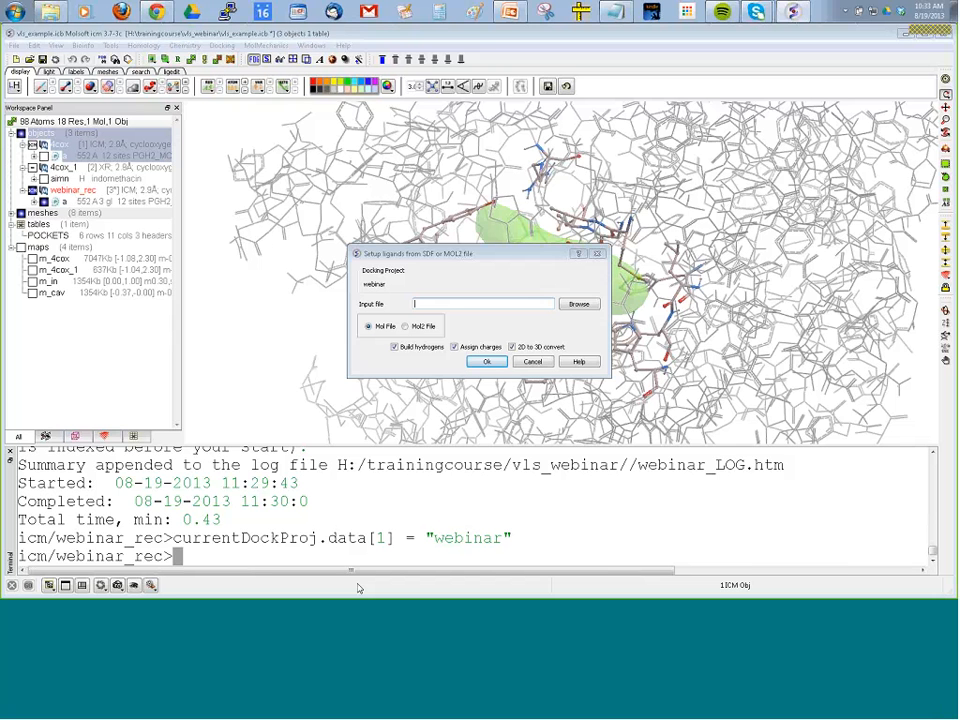
key("ctrl+v")
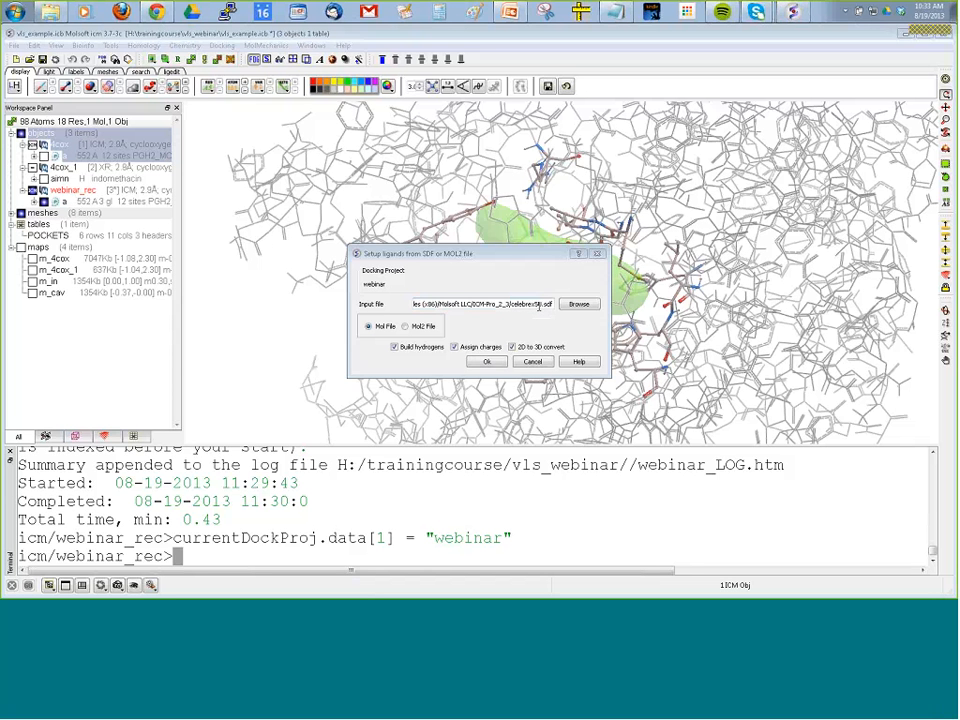
left_click(601, 326)
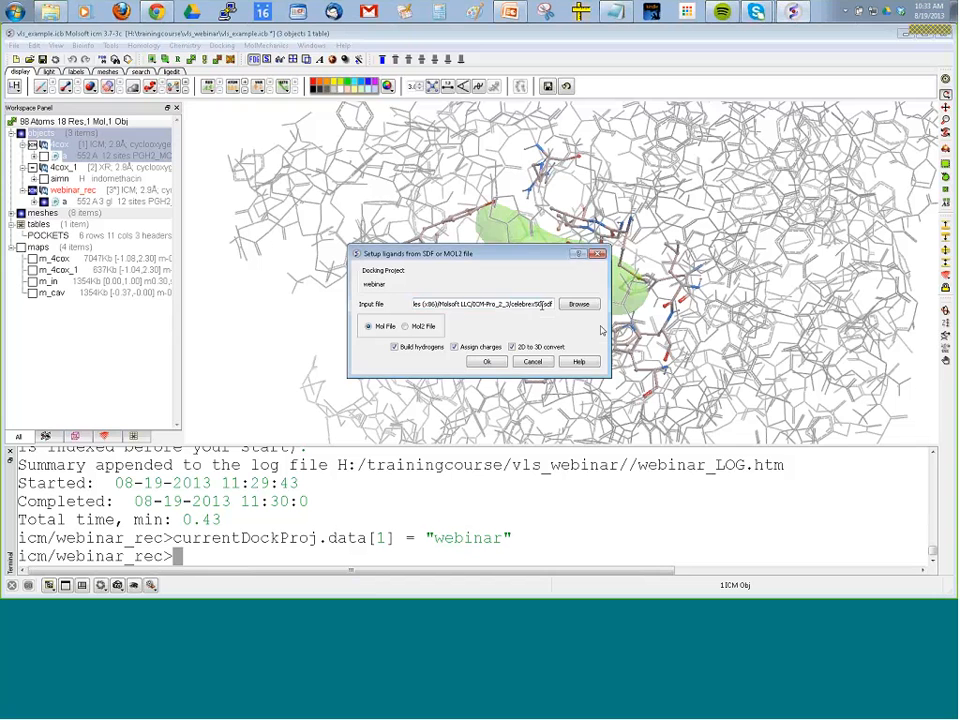
left_click_drag(606, 321, 709, 322)
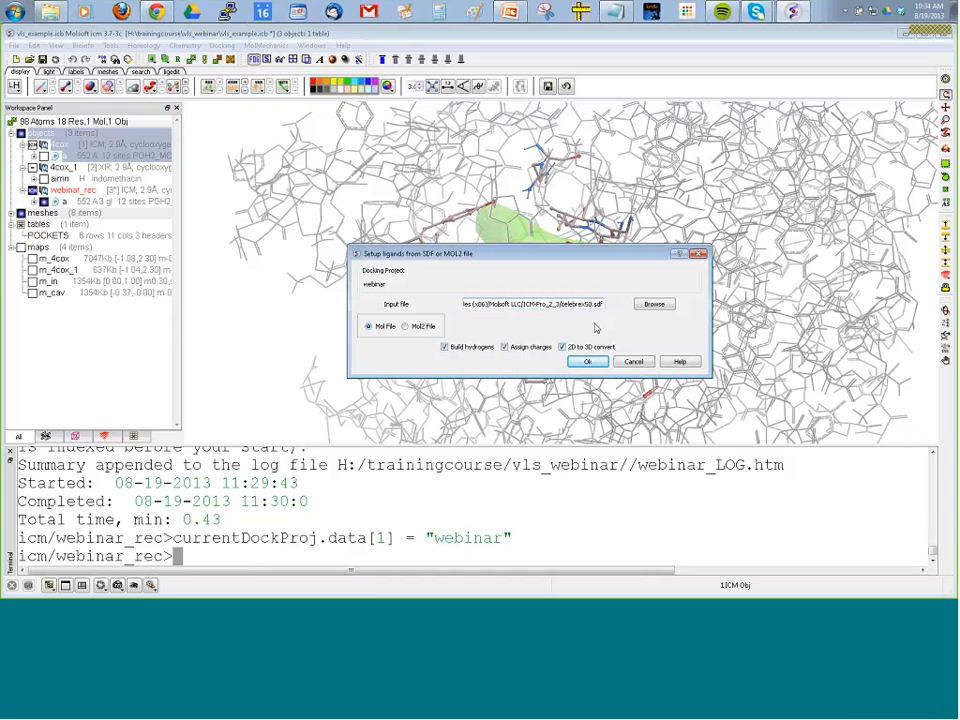
left_click(587, 362)
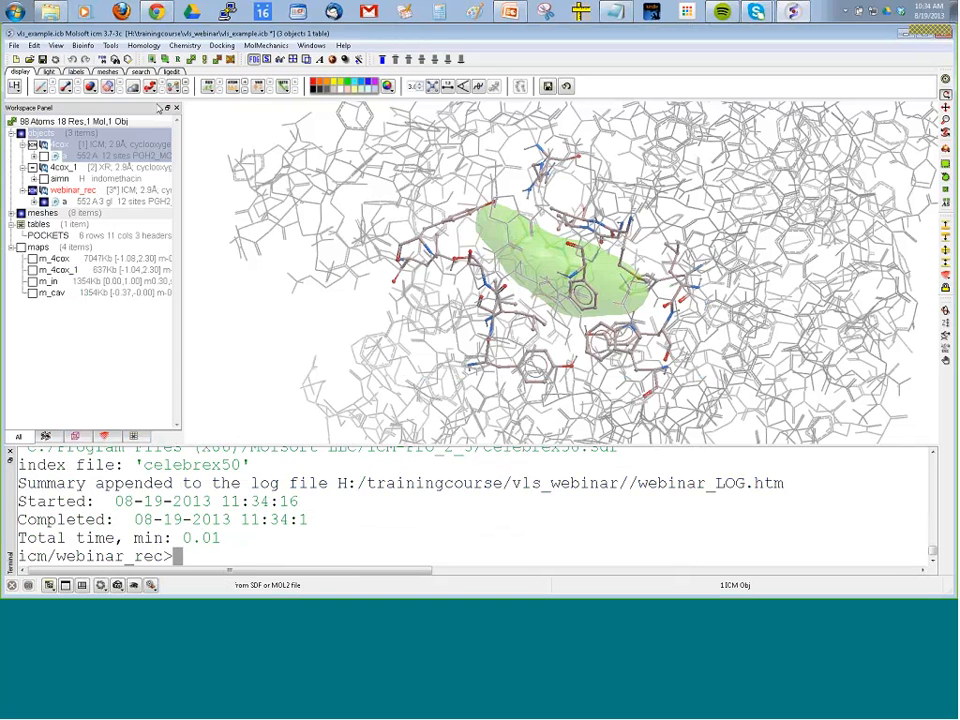
Load the celebrex50 ligand file as a table, enlarge the table area in place of the terminal, and browse its structures.
left_click(15, 45)
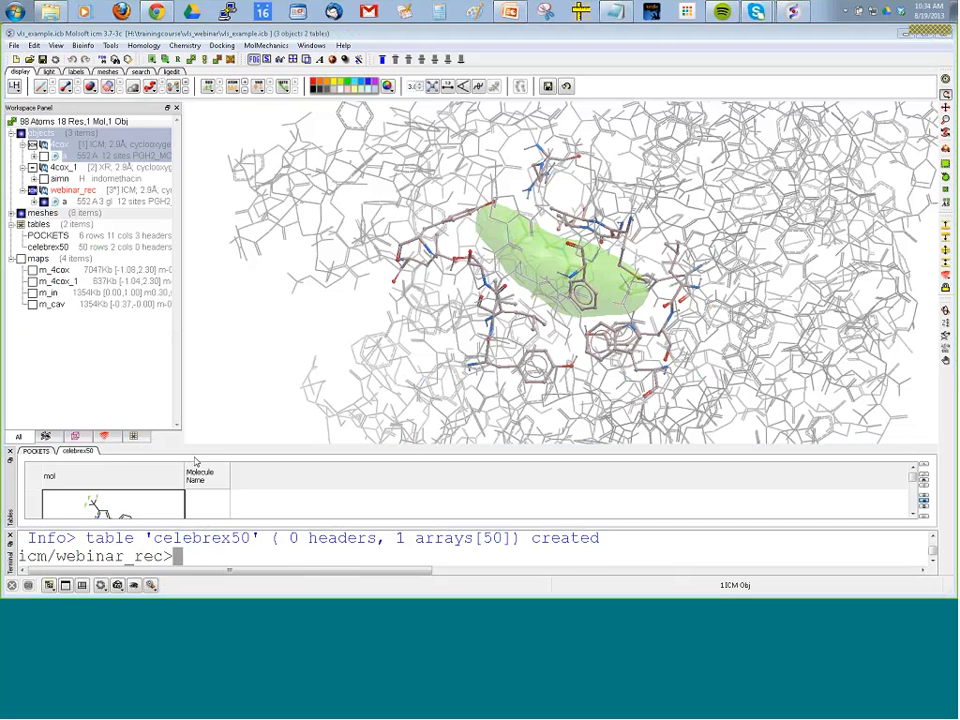
left_click_drag(177, 445, 178, 373)
left_click(10, 506)
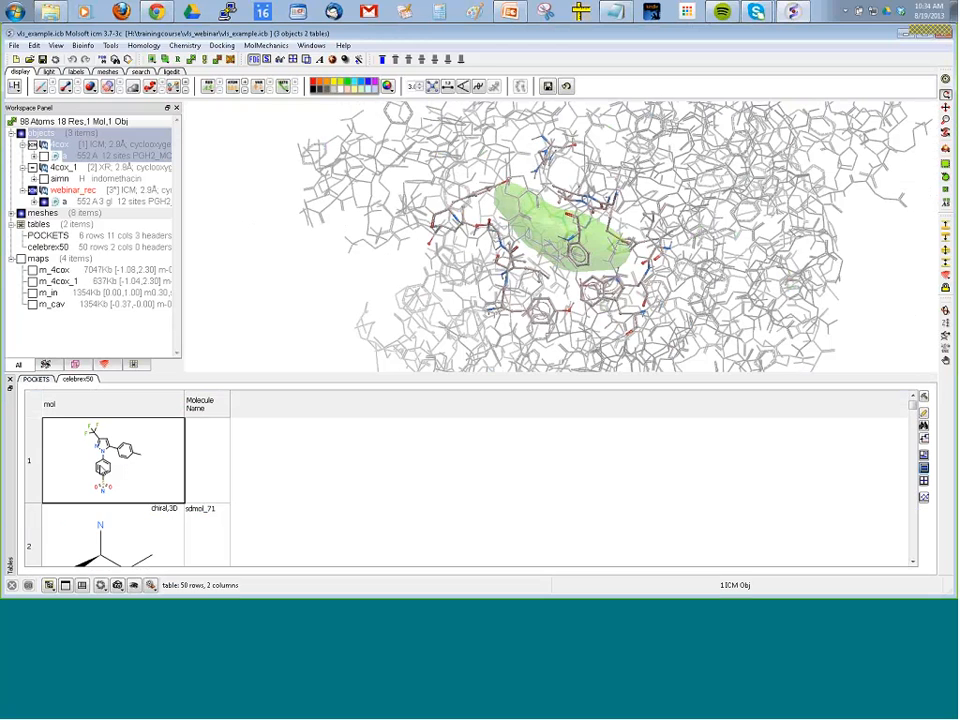
scroll(158, 481, "down", 4)
scroll(157, 481, "up", 4)
scroll(138, 478, "down", 4)
scroll(138, 478, "down", 20)
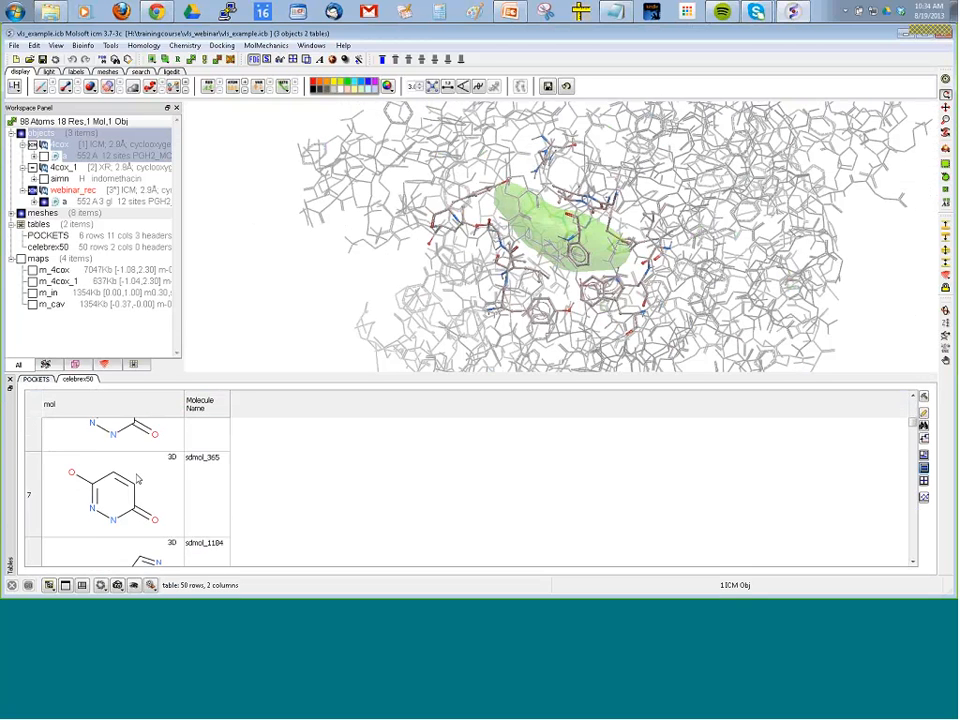
scroll(138, 475, "down", 18)
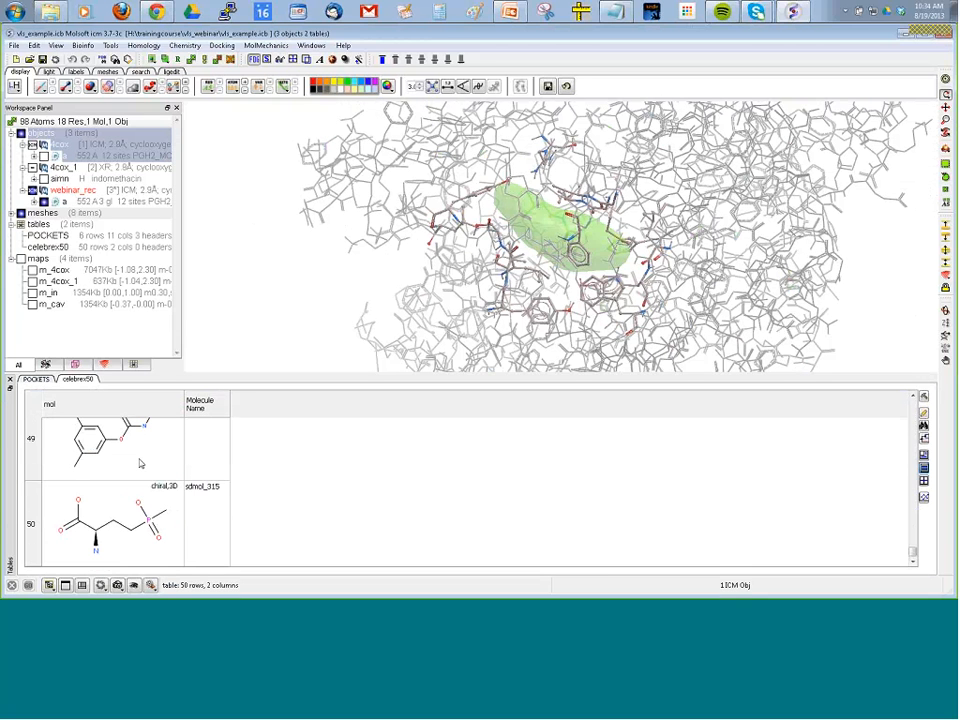
scroll(140, 463, "up", 20)
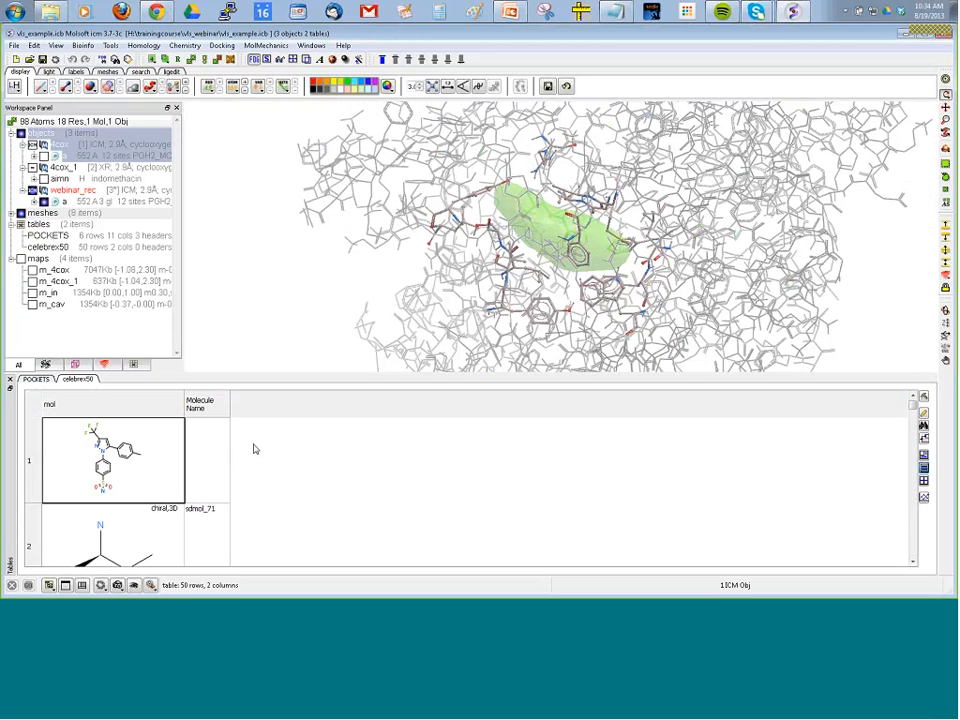
Set the charge groups to auto in the general docking preferences for project webinar.
left_click(222, 46)
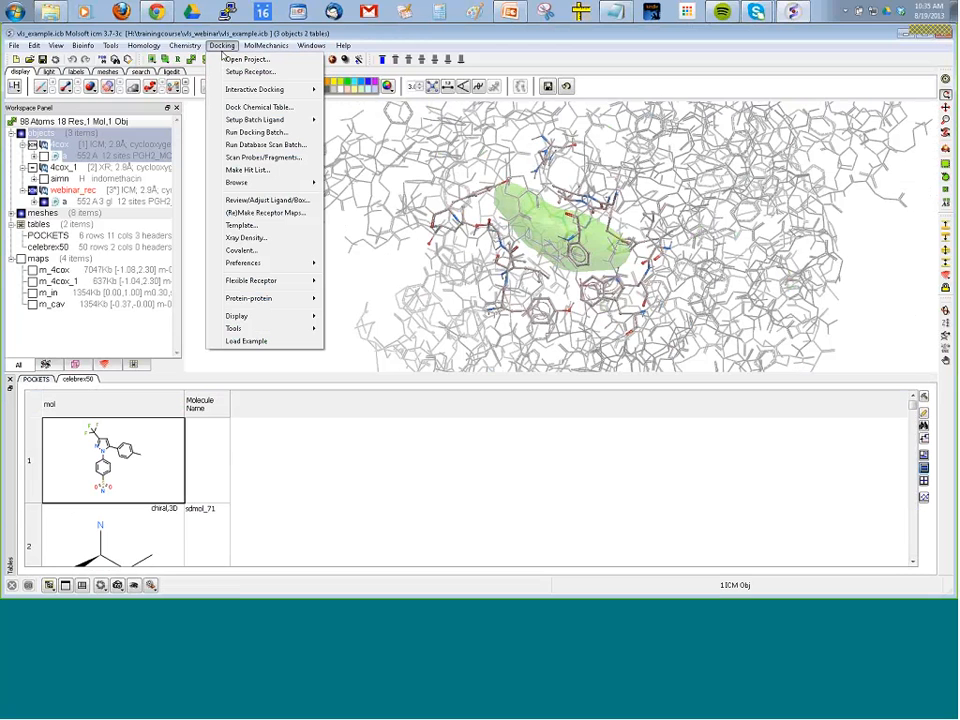
mouse_move(248, 123)
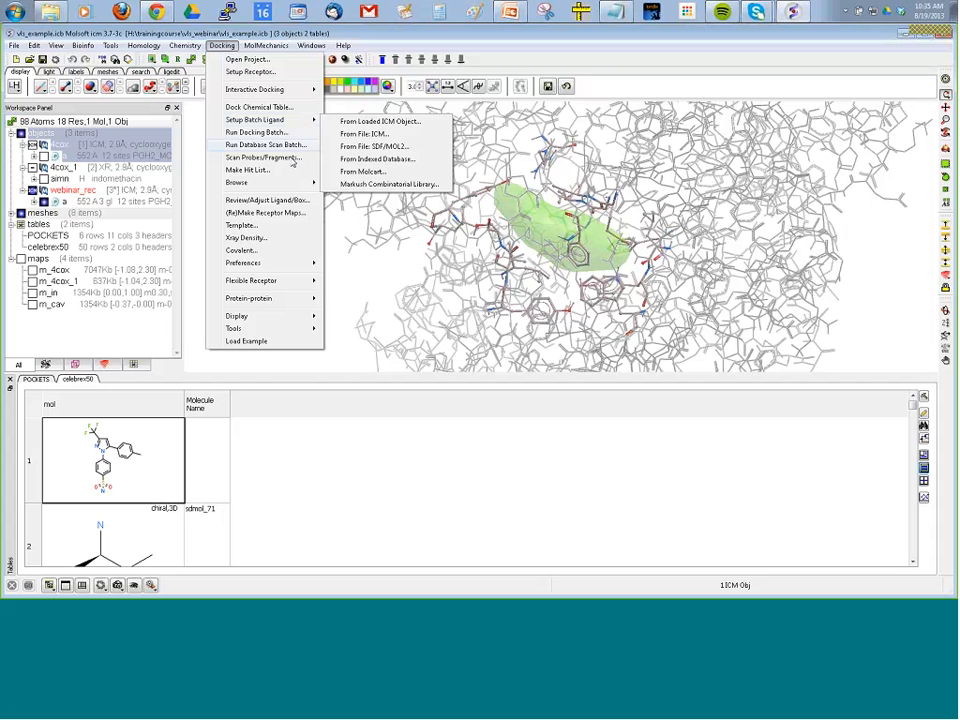
mouse_move(300, 263)
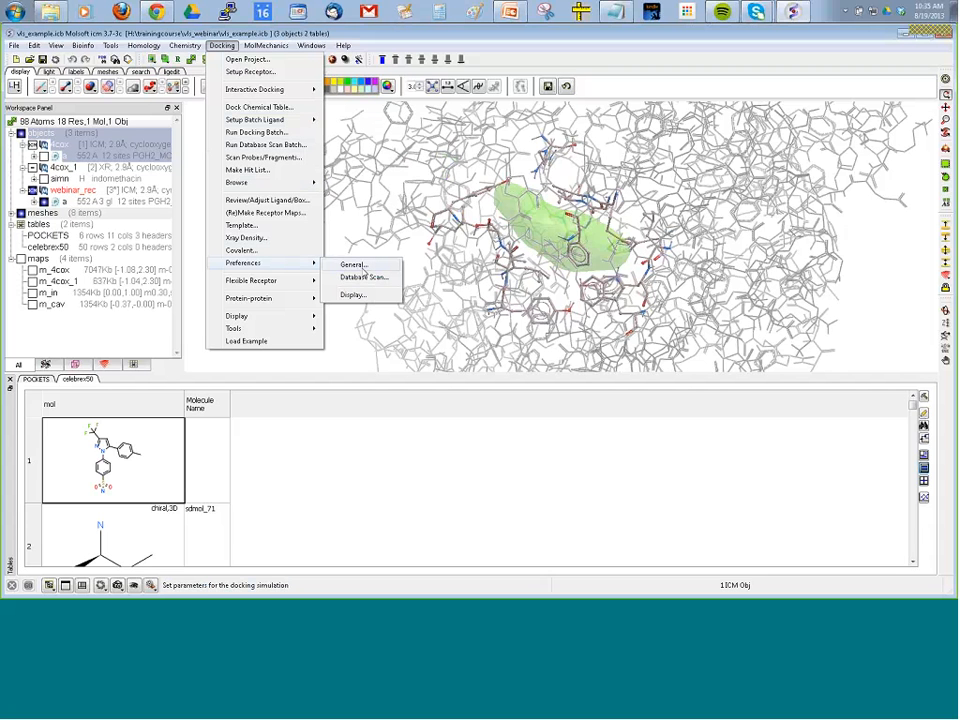
left_click(362, 269)
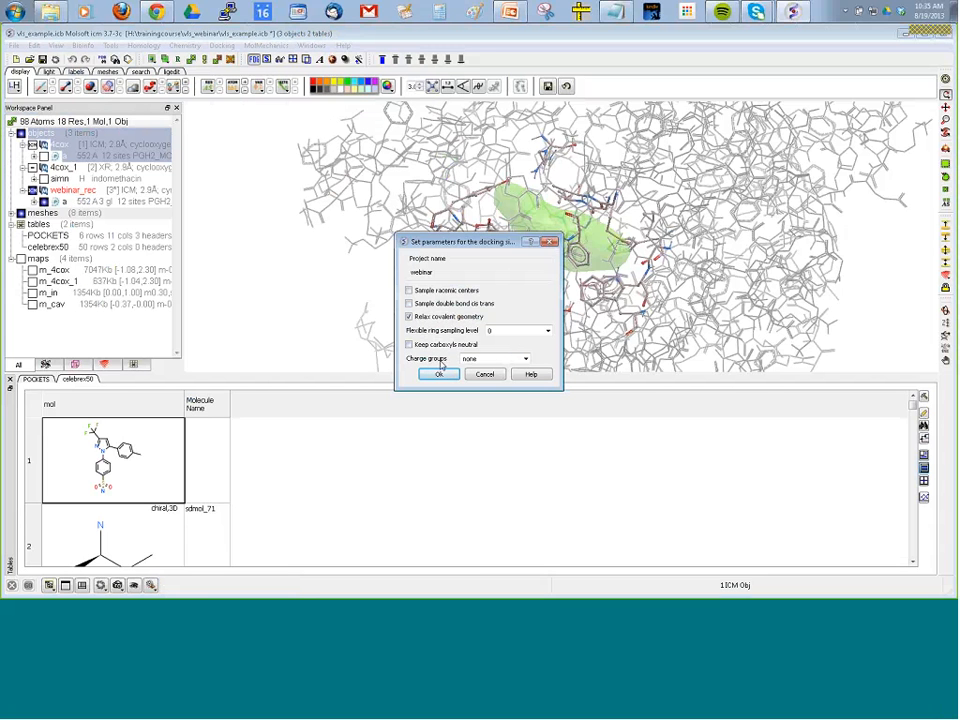
left_click(523, 359)
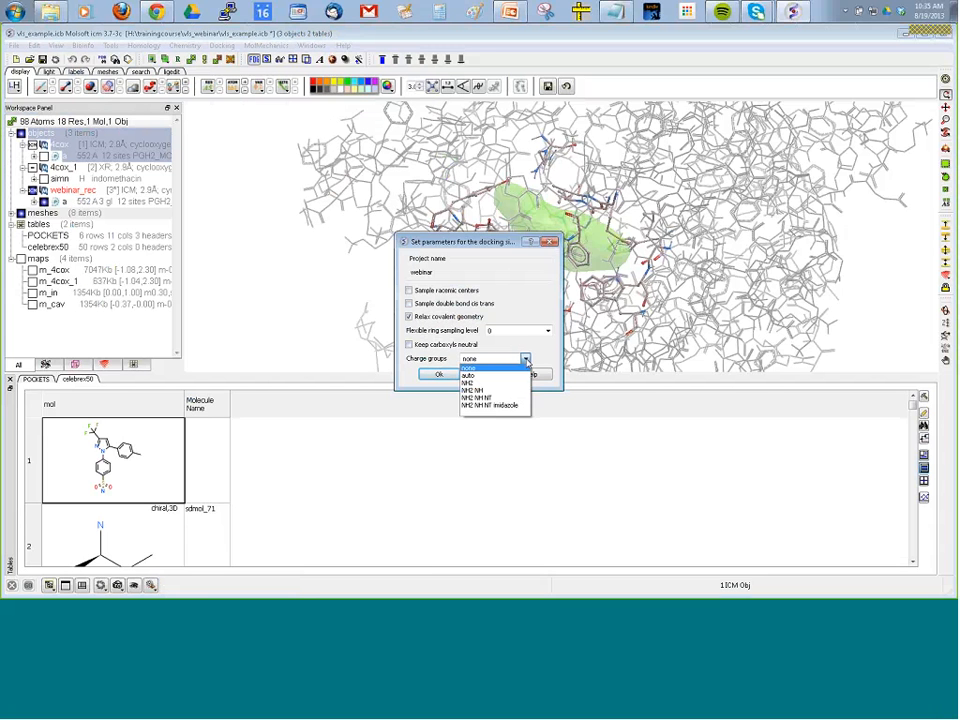
left_click(477, 377)
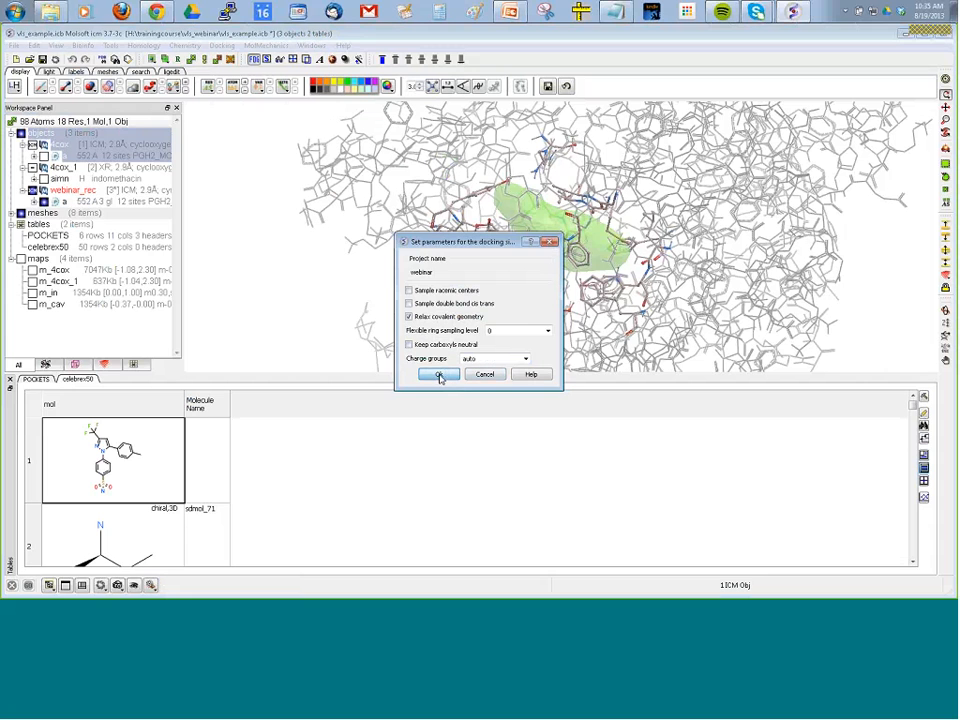
left_click(446, 375)
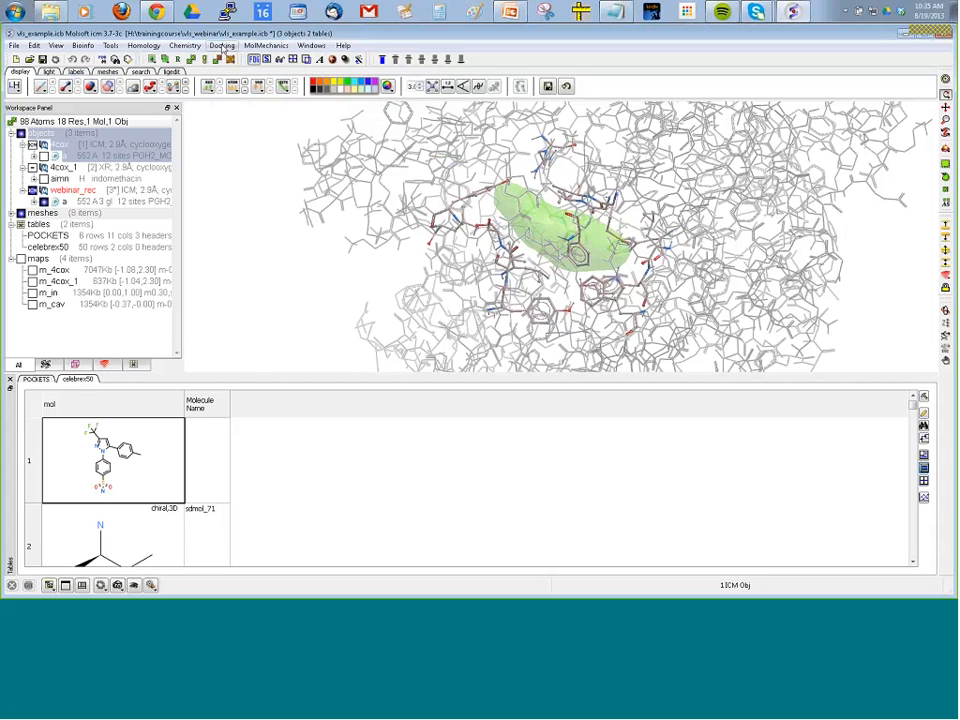
Review the database scan preferences of project webinar, including the score threshold and ligand size limits, and leave without applying changes.
left_click(222, 46)
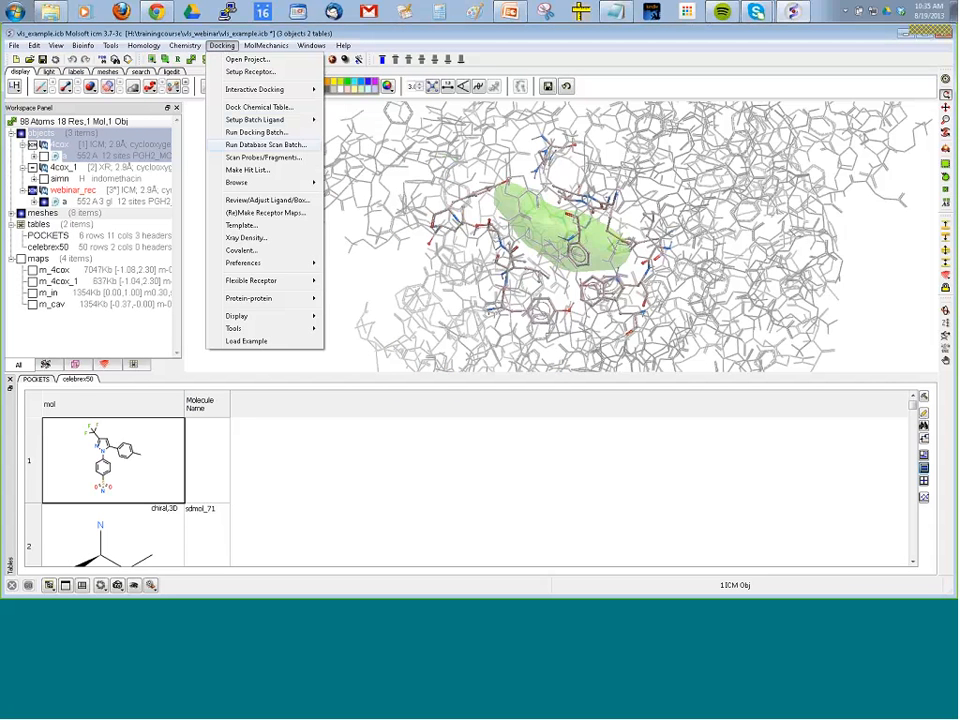
mouse_move(300, 263)
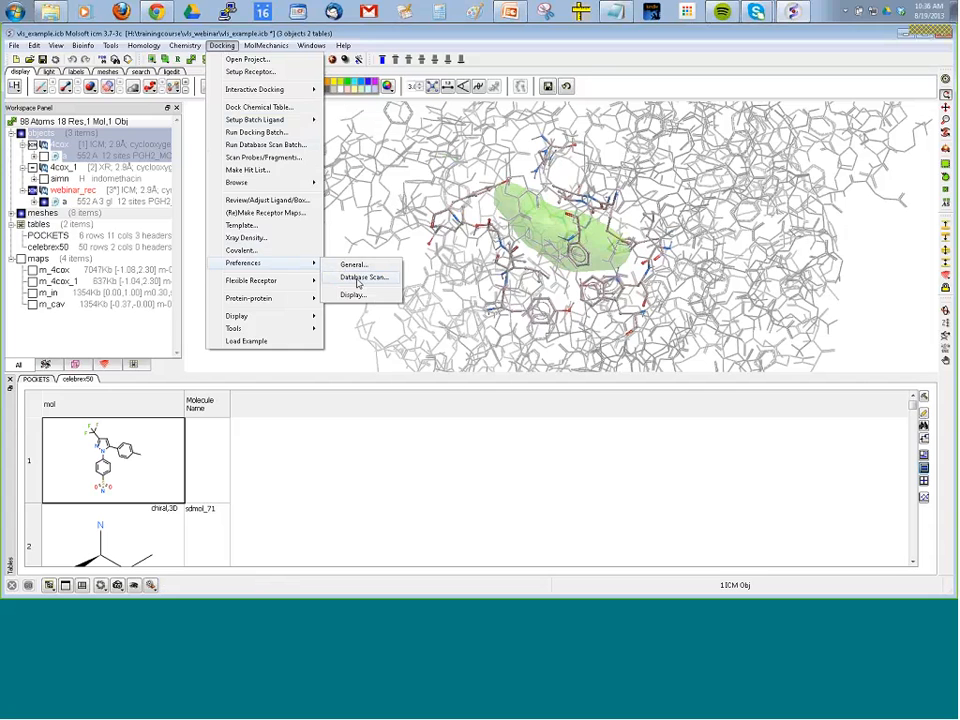
left_click(358, 284)
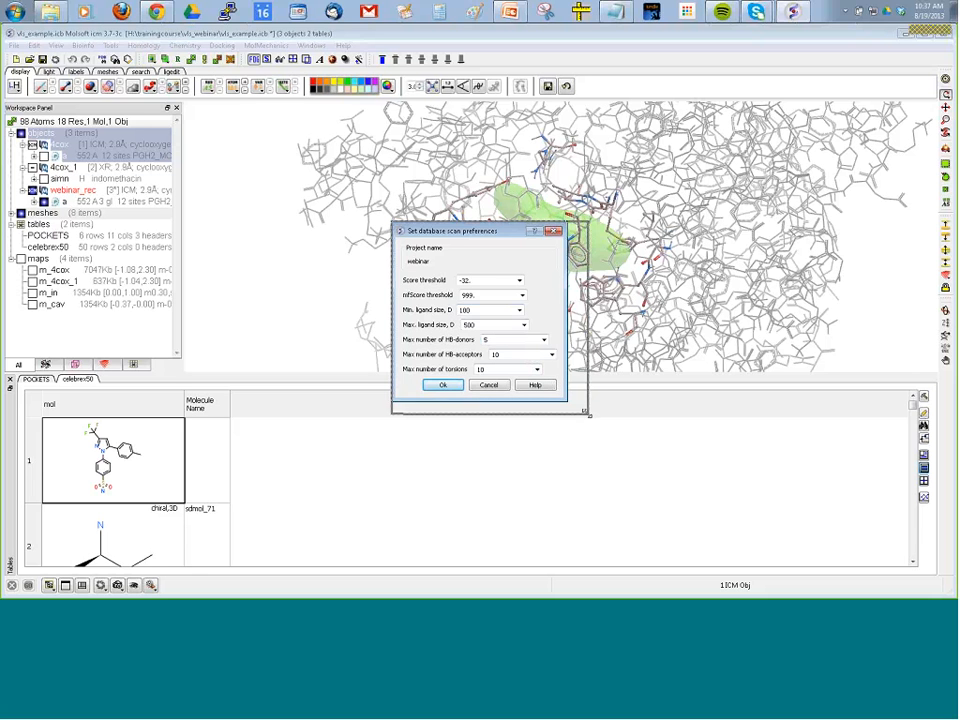
left_click_drag(568, 403, 590, 416)
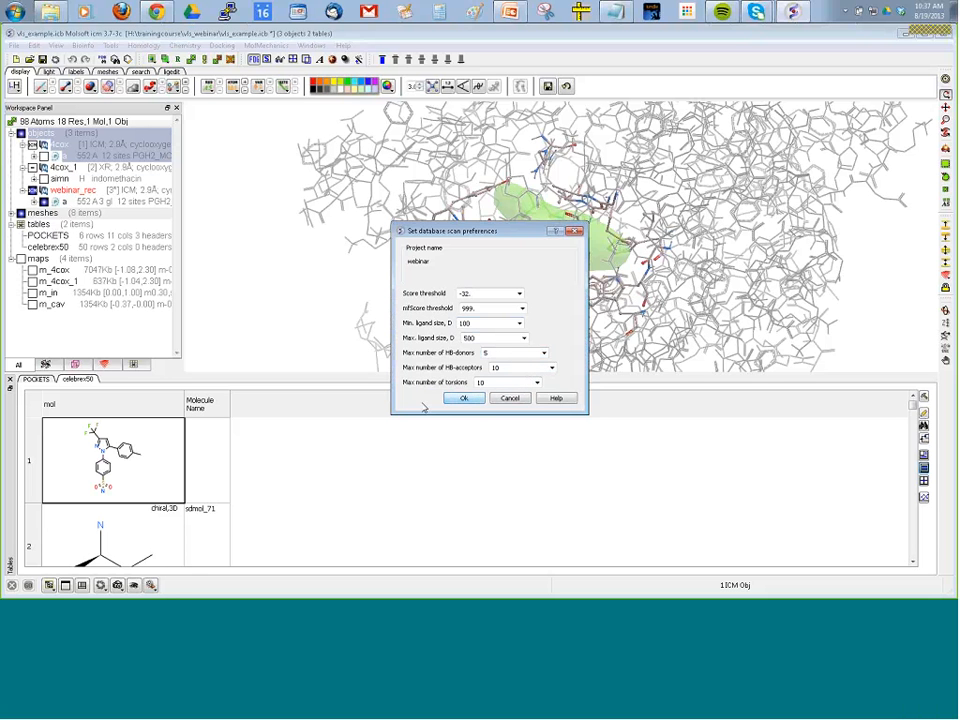
left_click(474, 294)
left_click_drag(474, 294, 451, 294)
left_click(481, 293)
double_click(481, 293)
left_click(508, 398)
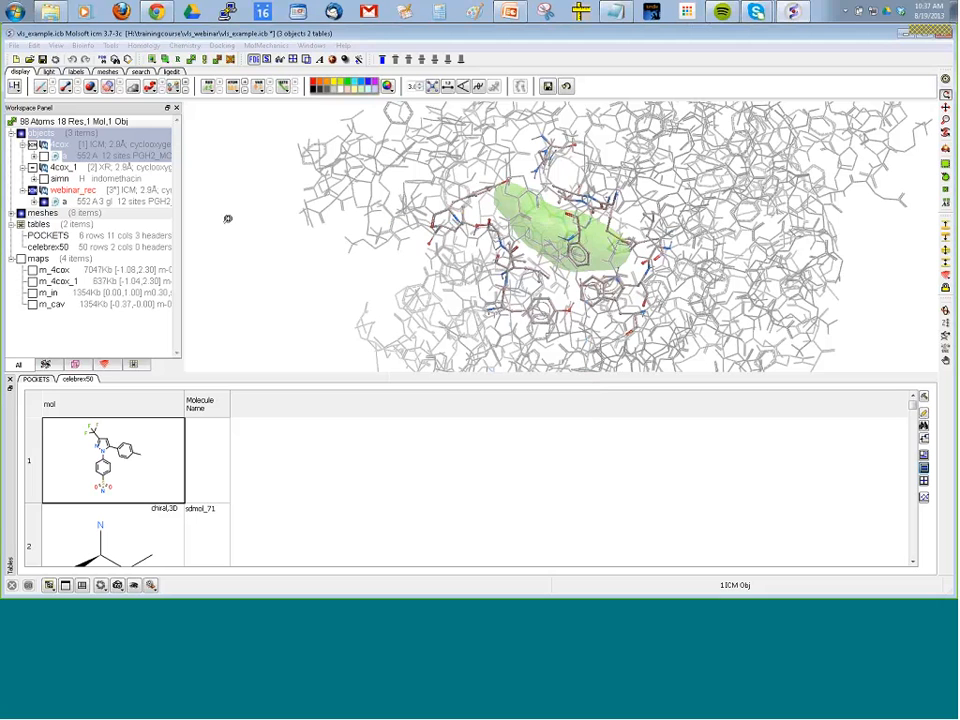
Switch to Chrome for dockTable.pdf, locate the webinar.dtb project file in File Explorer, and return to the PDF.
left_click(220, 46)
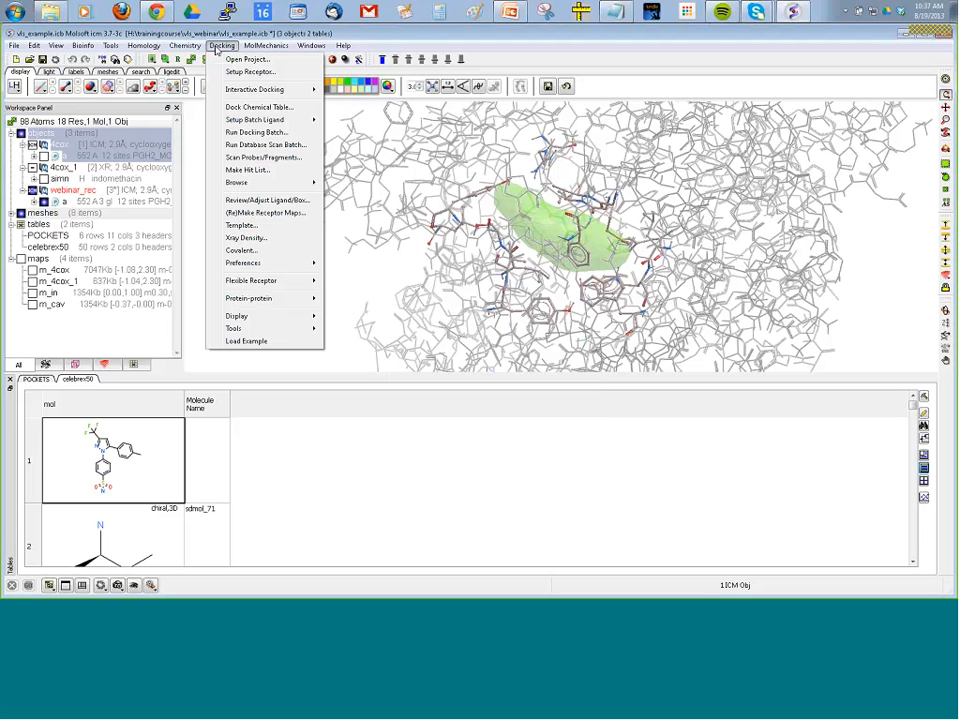
mouse_move(256, 268)
left_click(157, 11)
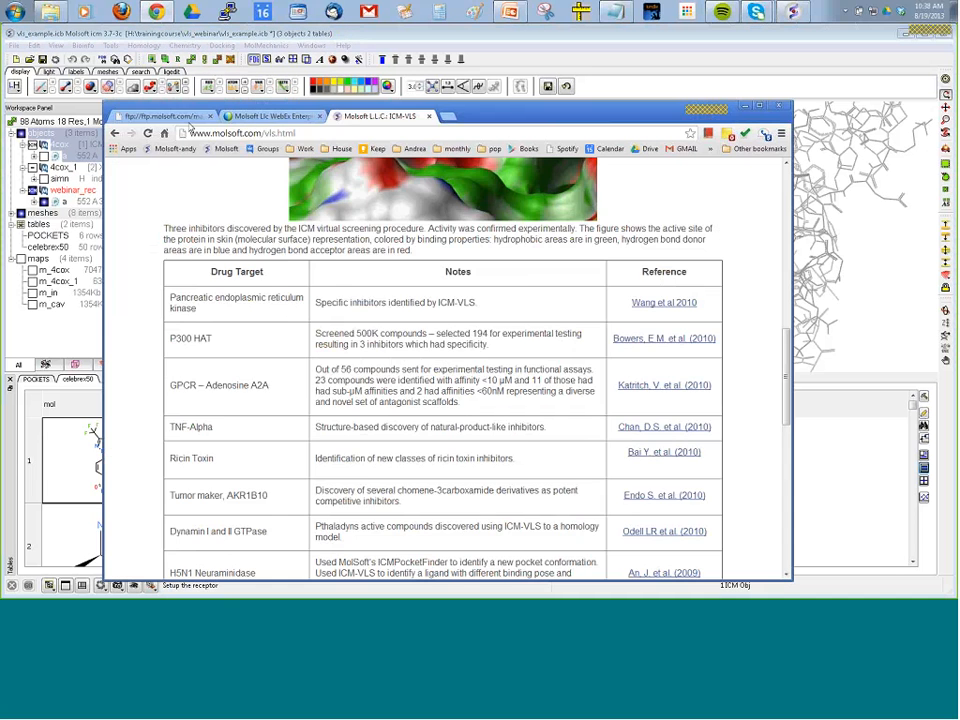
left_click(50, 11)
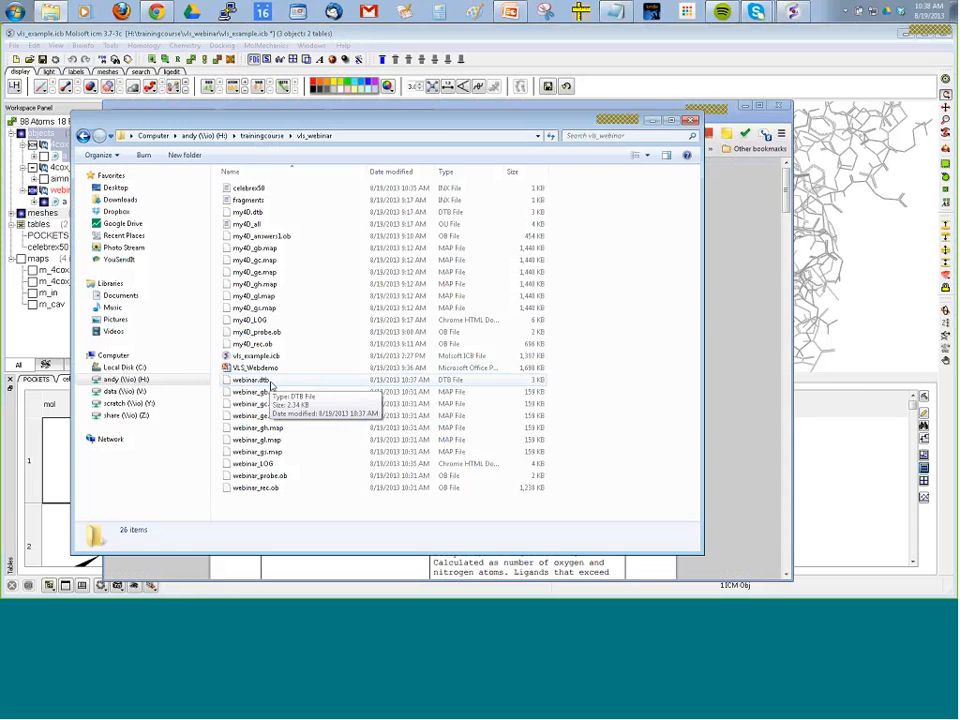
right_click(292, 387)
left_click(738, 400)
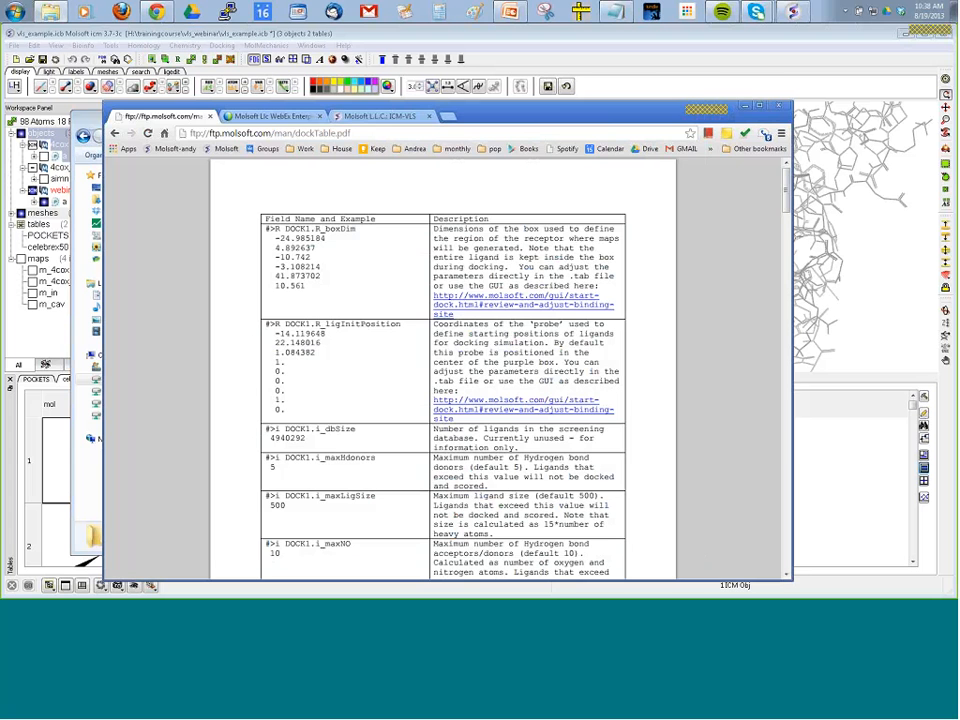
left_click_drag(502, 117, 502, 75)
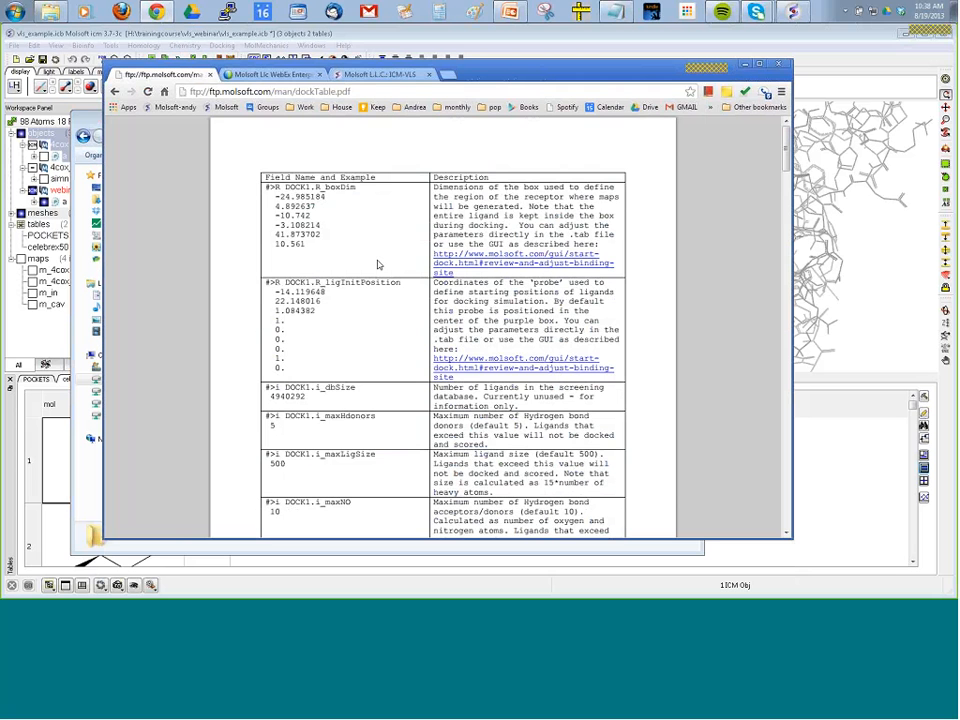
Read the docking parameter descriptions in dockTable.pdf, highlighting i_maxHdonors and continuing through the ligand limits to the l_readyLigand field.
scroll(379, 263, "down", 3)
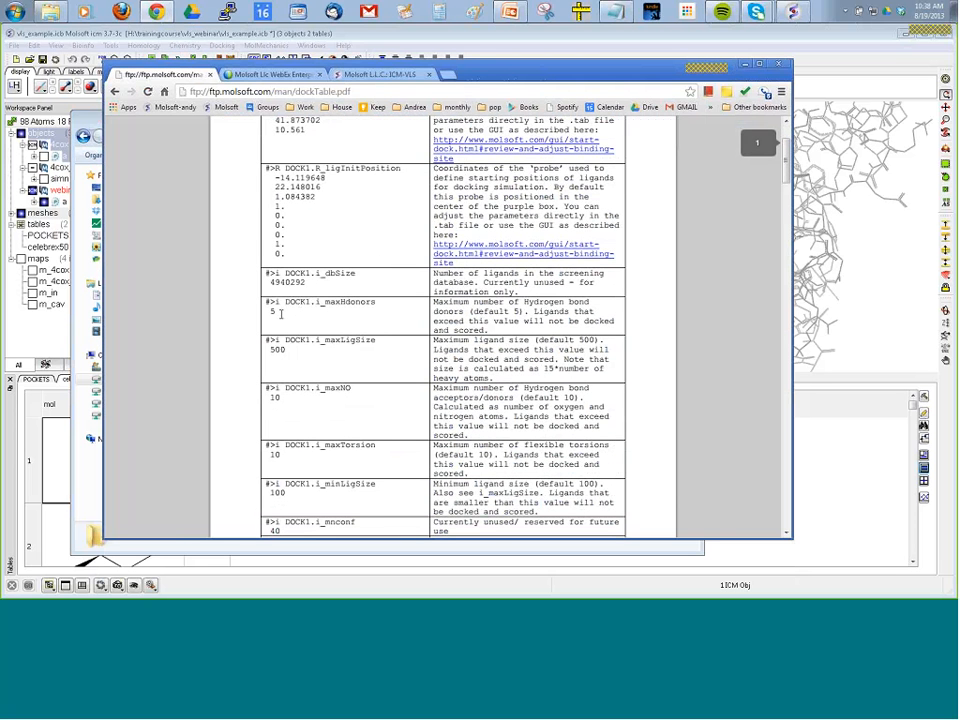
left_click_drag(317, 303, 368, 311)
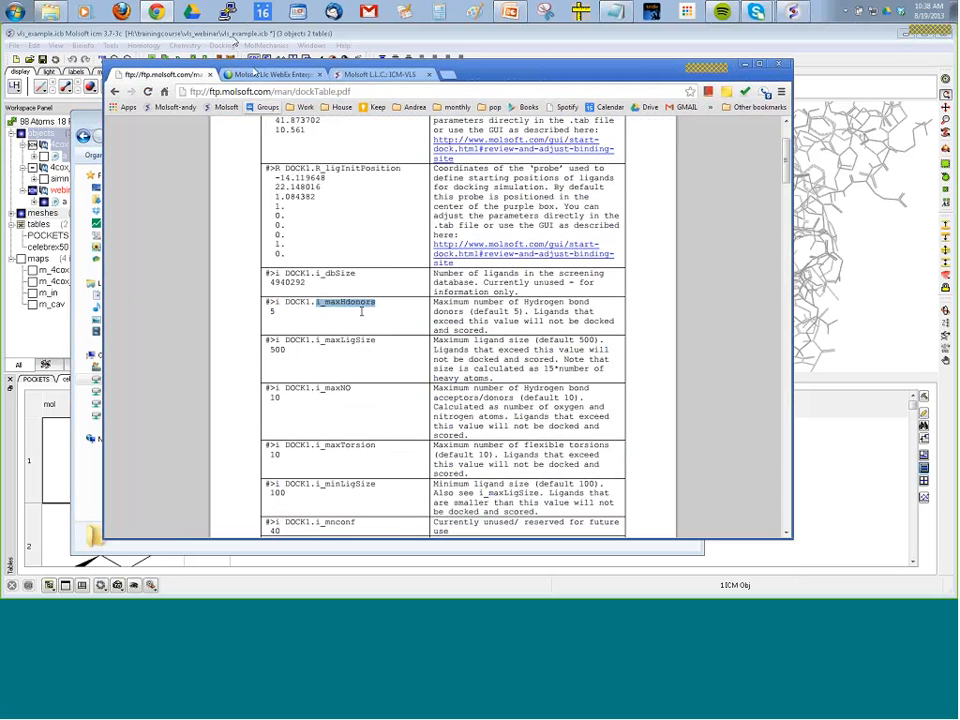
scroll(340, 315, "down", 3)
scroll(297, 319, "down", 2)
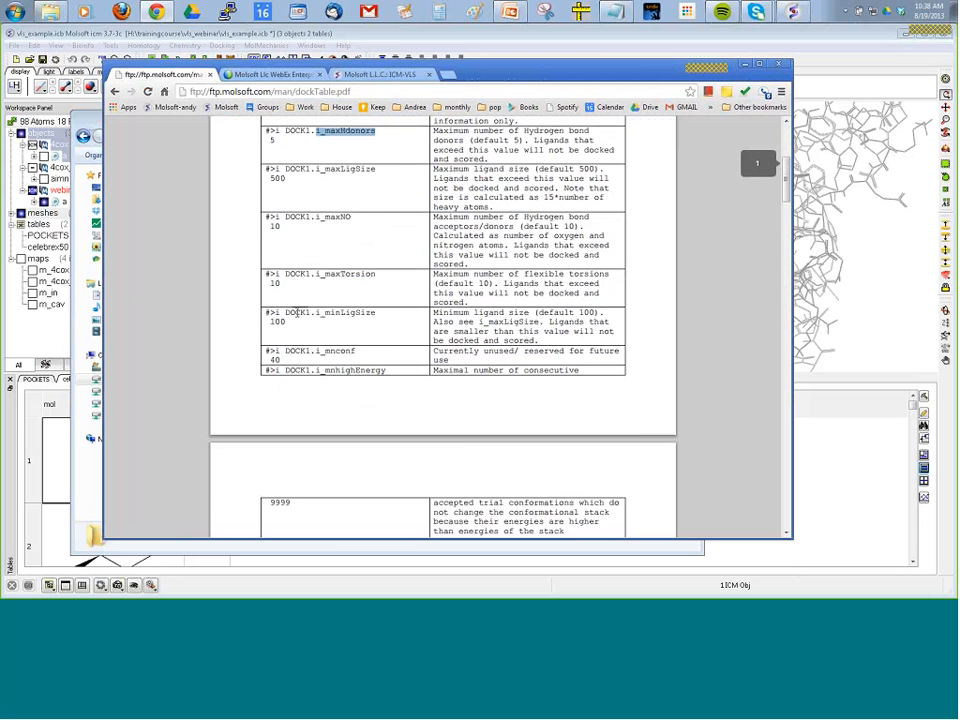
scroll(297, 317, "down", 2)
scroll(297, 314, "down", 2)
scroll(297, 314, "down", 6)
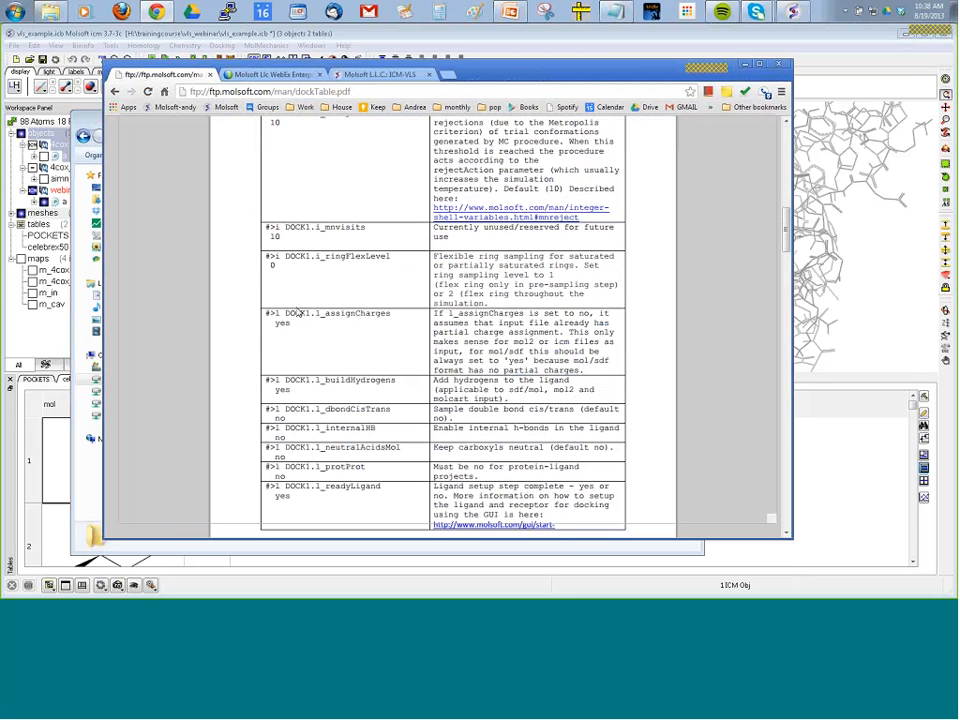
Search dockTable.pdf for "logp" and highlight the example value of the DOCK1.r_maxPk field.
key("ctrl+p")
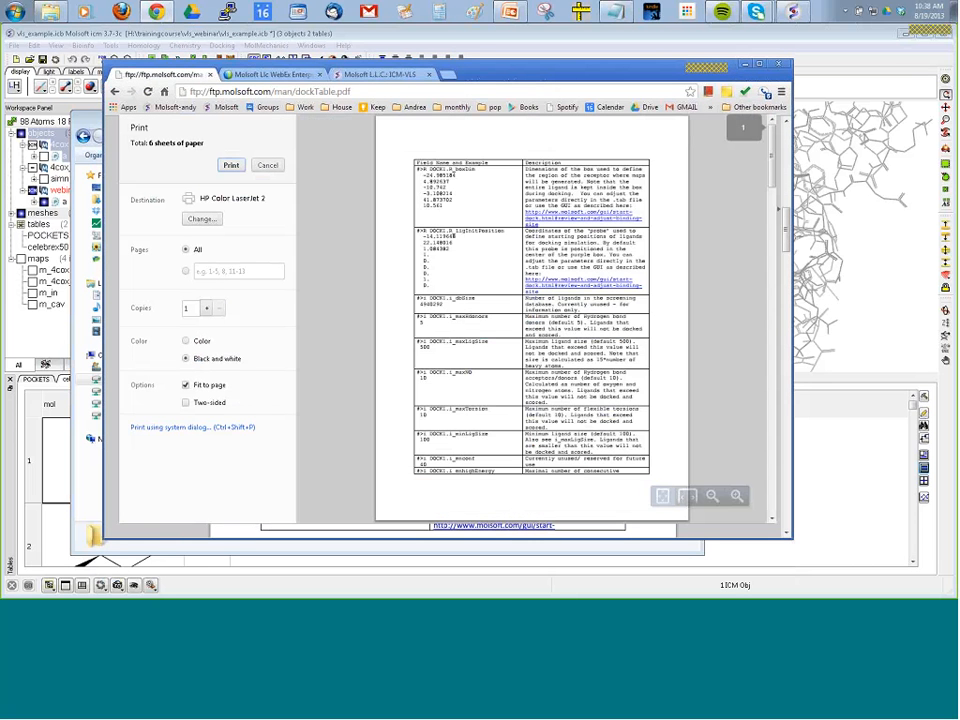
left_click(114, 95)
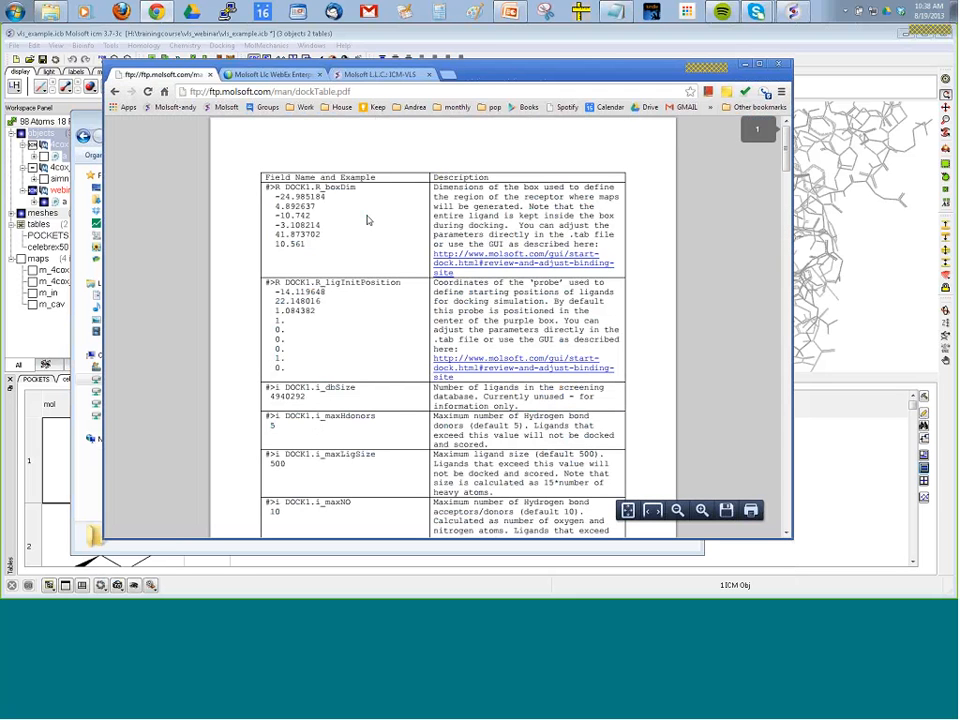
key("ctrl+f")
type("logp")
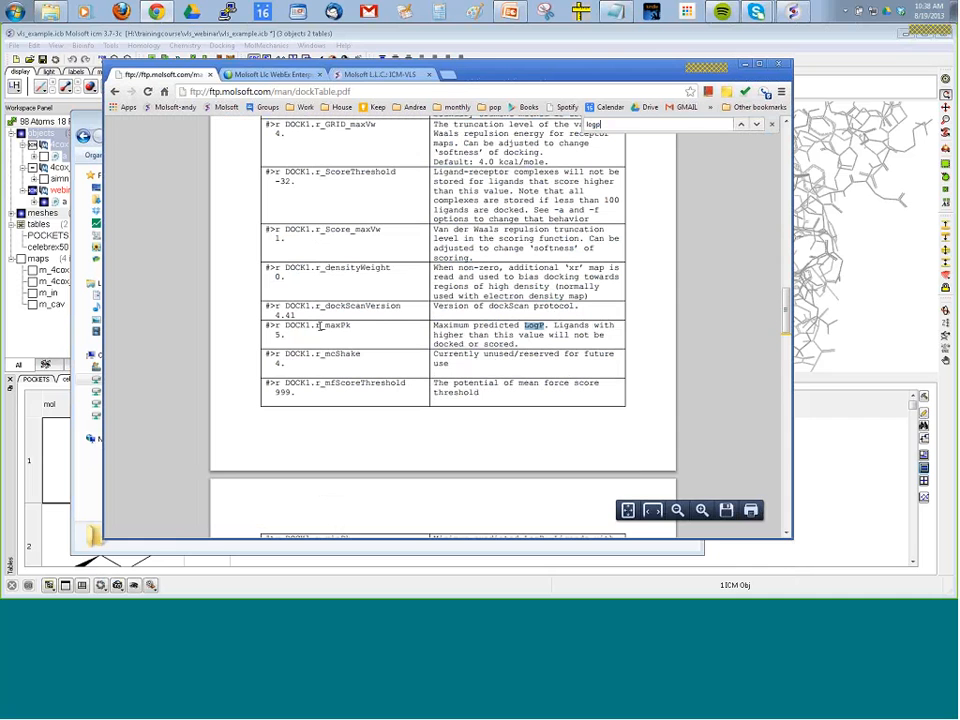
left_click(280, 335)
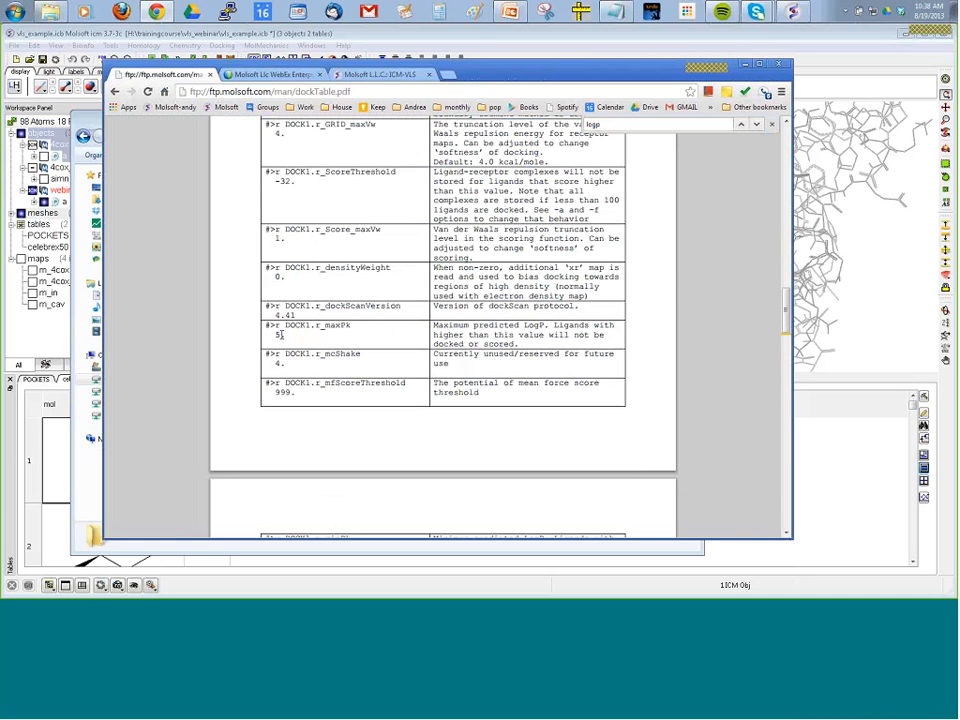
double_click(281, 335)
left_click(293, 335)
double_click(281, 335)
left_click(282, 335)
double_click(281, 335)
left_click(282, 335)
double_click(281, 335)
Read the remaining real and string docking fields in dockTable.pdf, returning to the DOCK1.s_chargeGroups description.
scroll(380, 354, "down", 1)
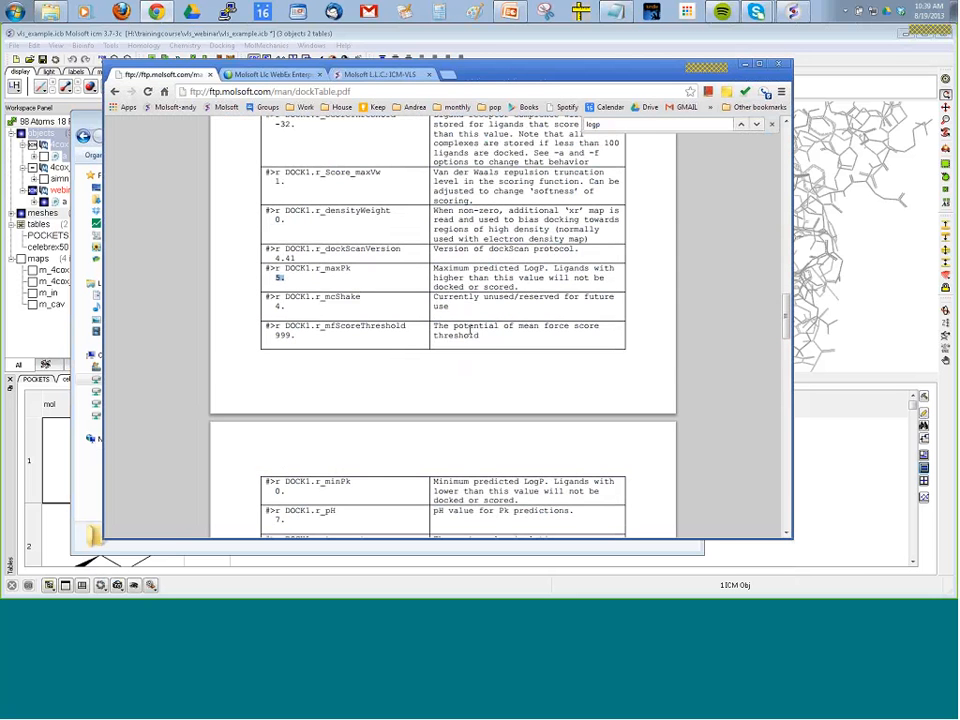
scroll(469, 333, "down", 3)
scroll(469, 333, "down", 3)
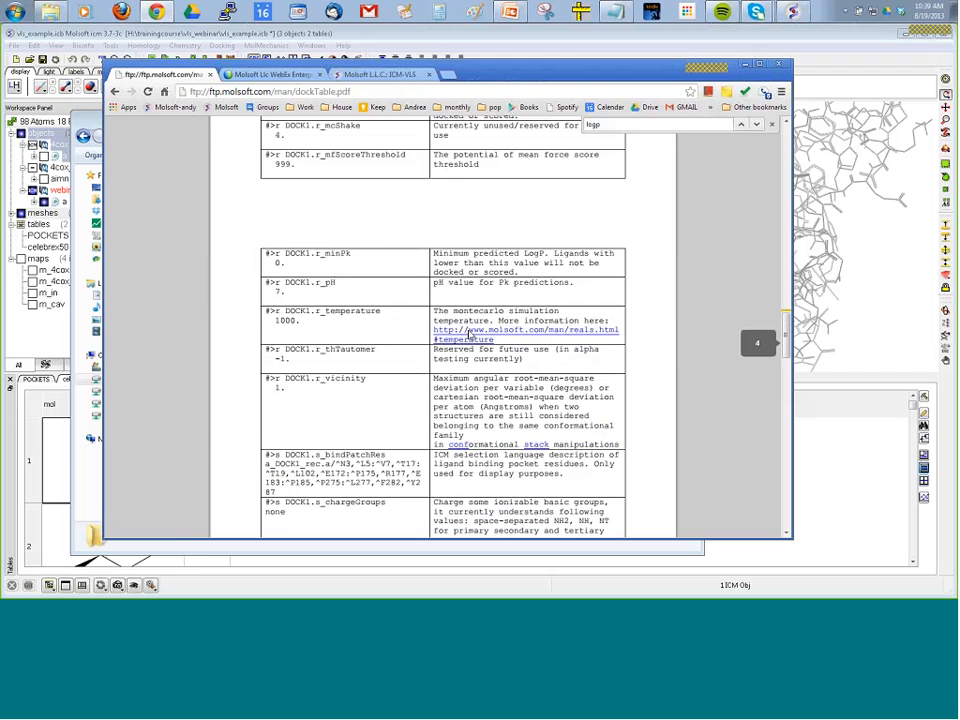
scroll(470, 335, "down", 2)
scroll(469, 337, "down", 7)
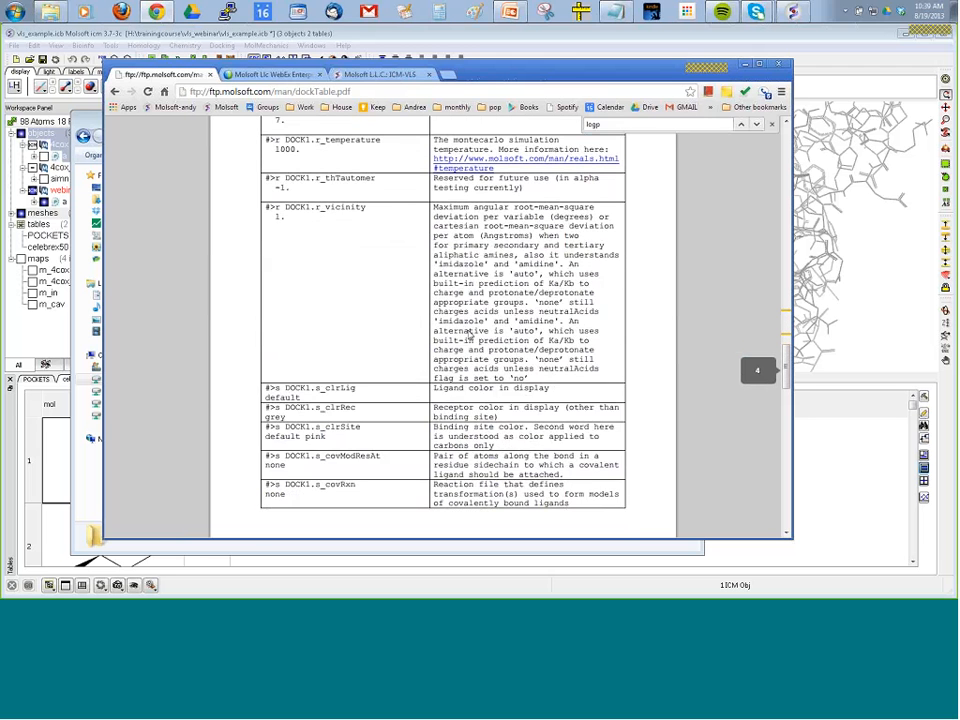
scroll(469, 335, "down", 7)
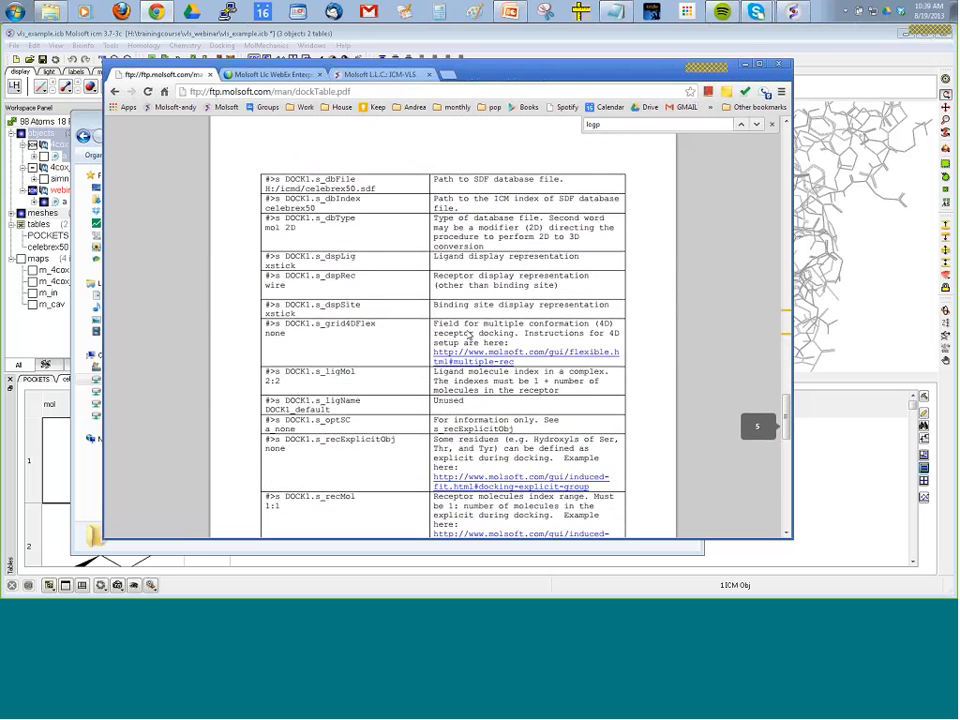
scroll(469, 335, "up", 15)
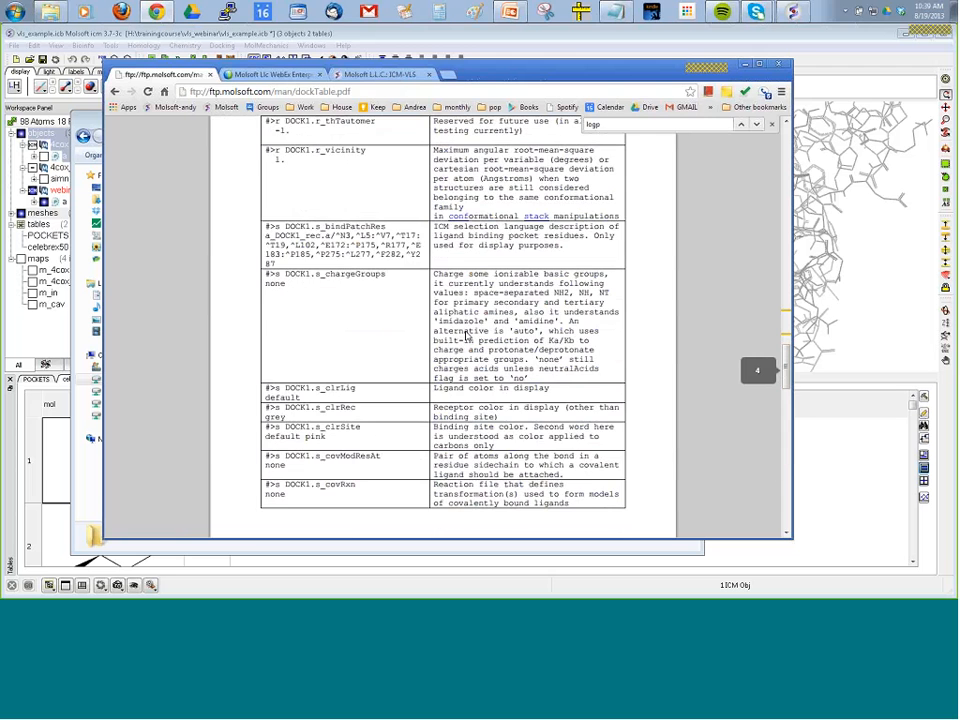
Review the docking fields in dockTable.pdf and highlight the residue selection value of DOCK1.s_bindPatchRes.
scroll(466, 336, "up", 20)
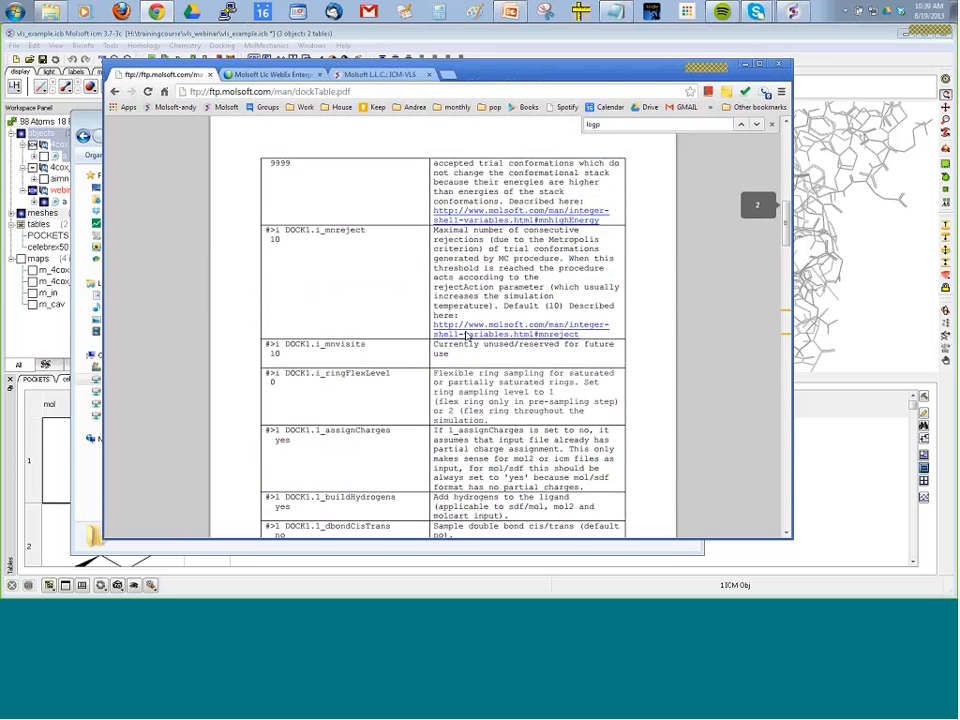
scroll(466, 336, "up", 10)
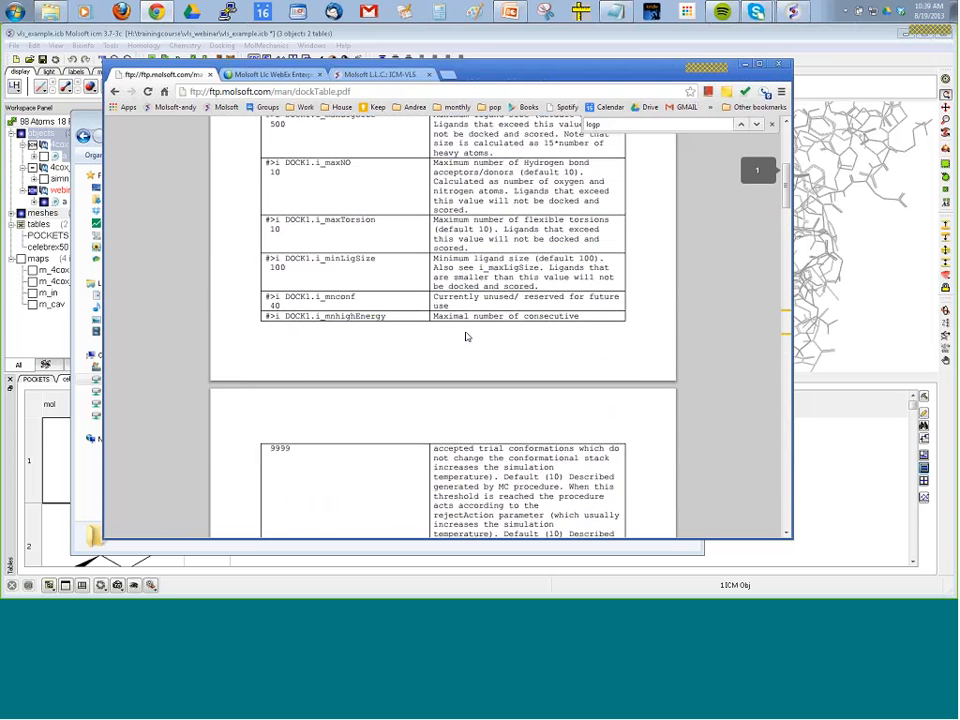
scroll(466, 336, "down", 10)
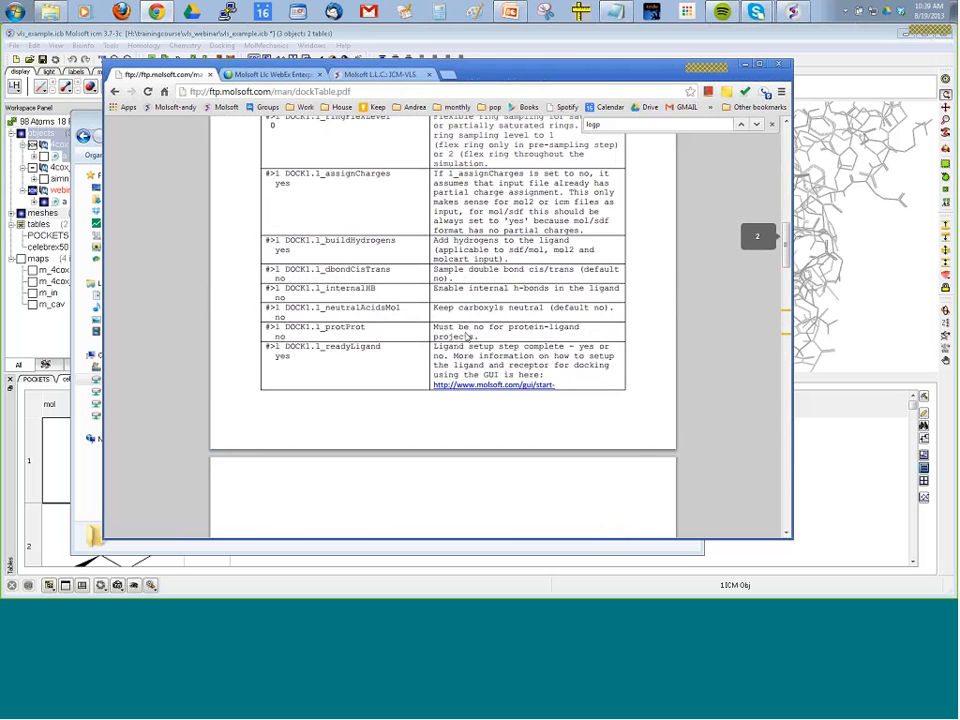
scroll(466, 336, "down", 20)
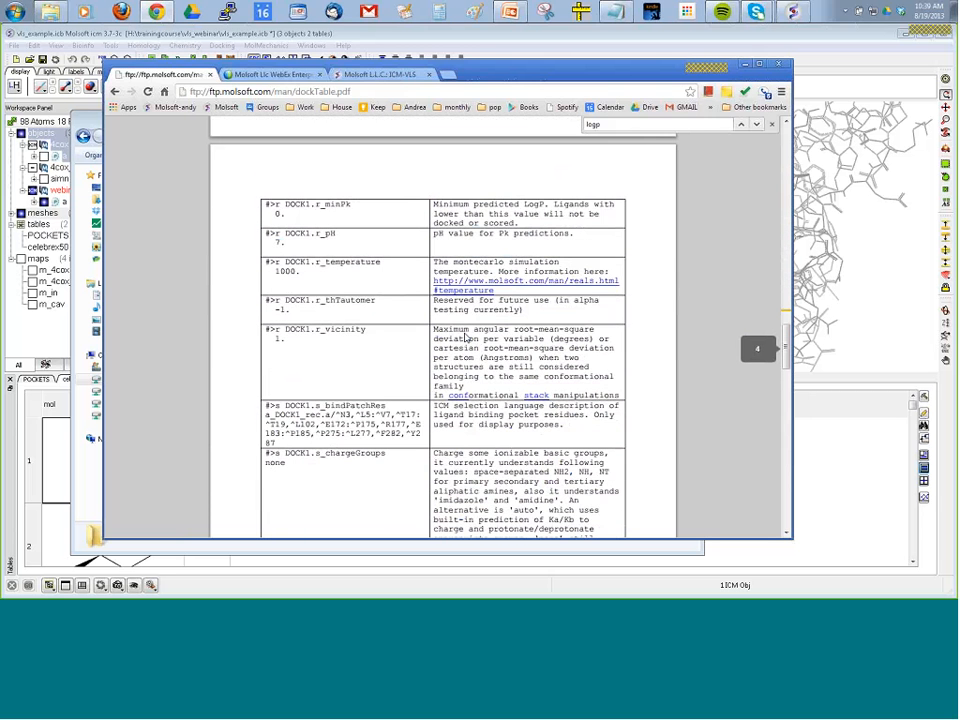
scroll(466, 336, "down", 1)
left_click_drag(267, 358, 380, 377)
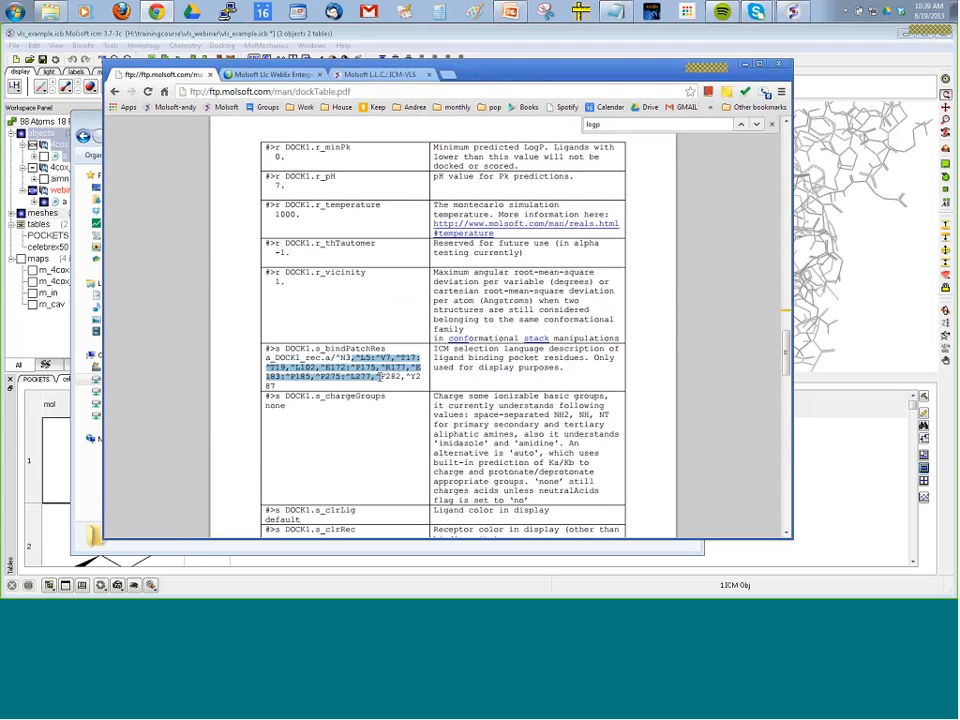
left_click(380, 377)
Highlight the example values of DOCK1.s_dbFile and DOCK1.s_dbType in dockTable.pdf, and switch back to ICM.
scroll(378, 370, "down", 2)
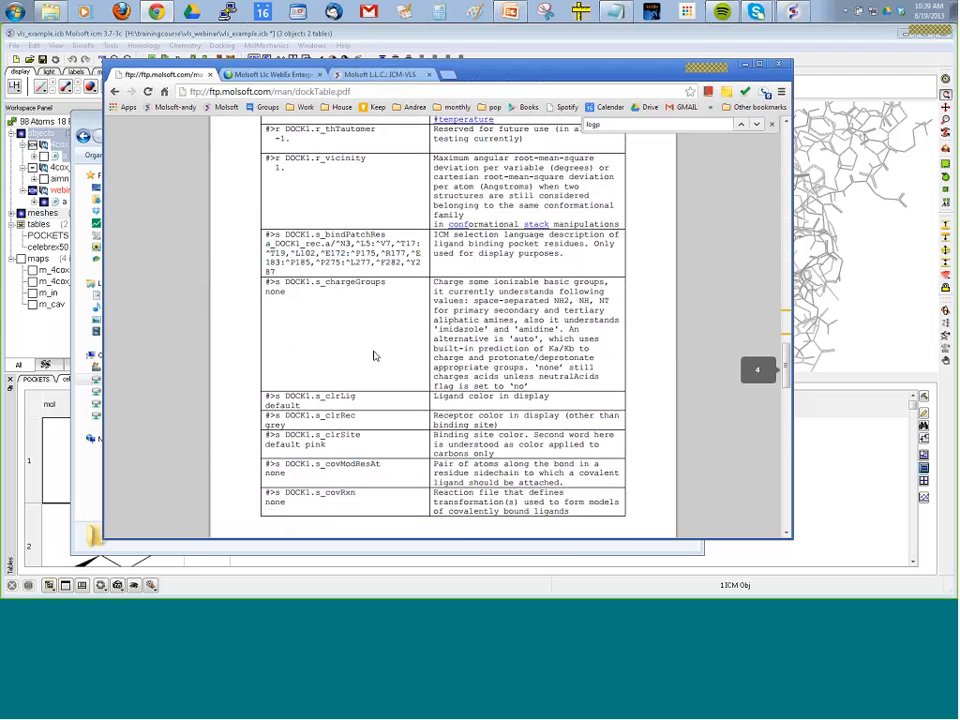
scroll(328, 340, "down", 3)
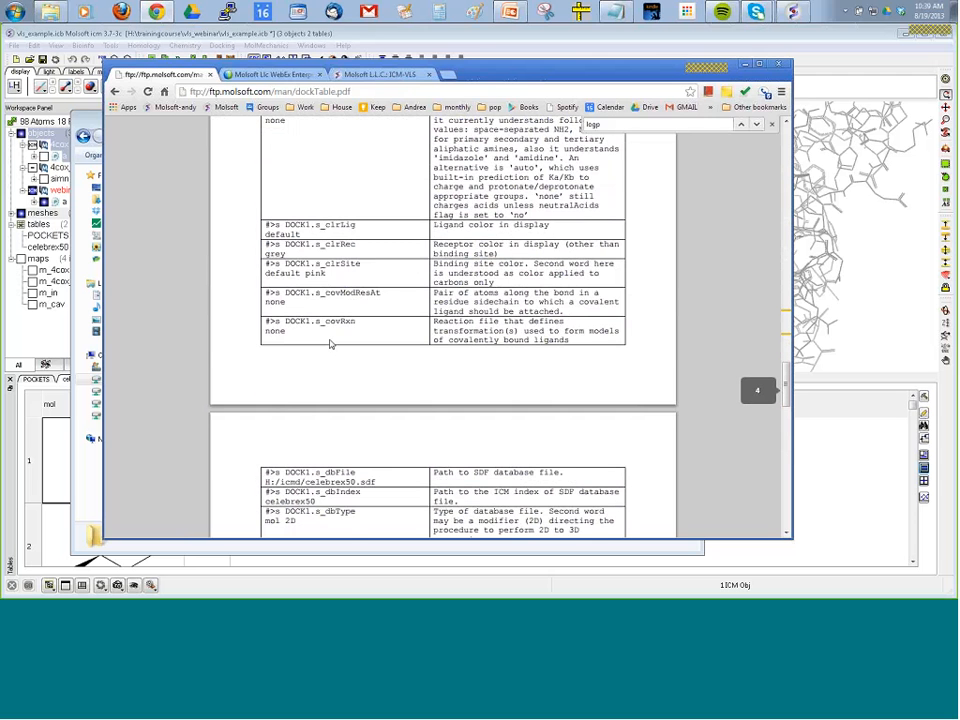
scroll(330, 343, "down", 2)
left_click_drag(378, 368, 264, 368)
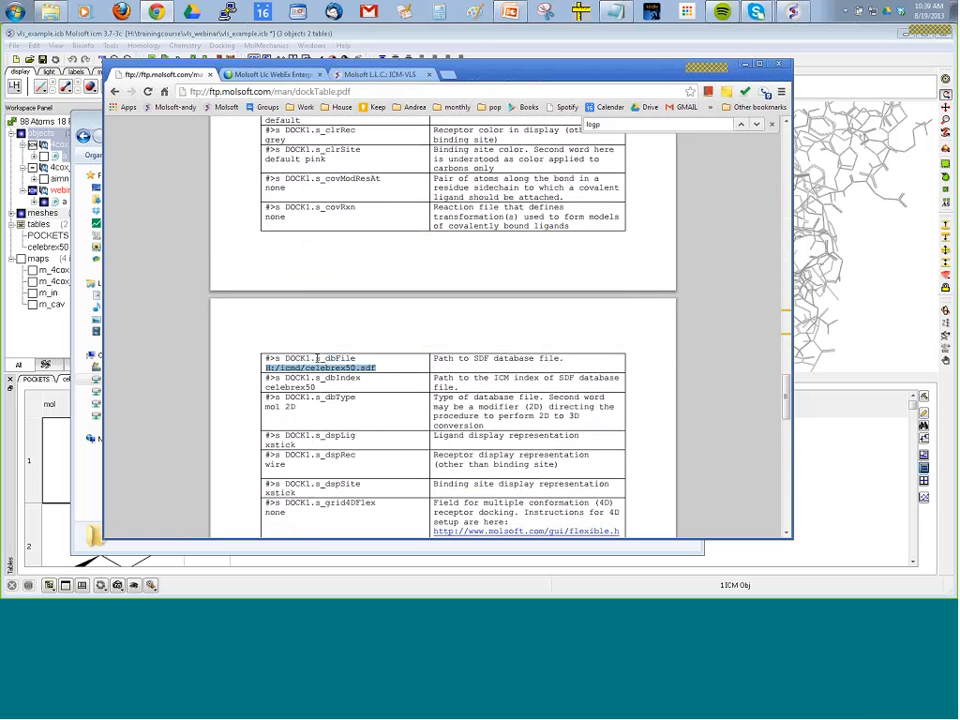
left_click(307, 370)
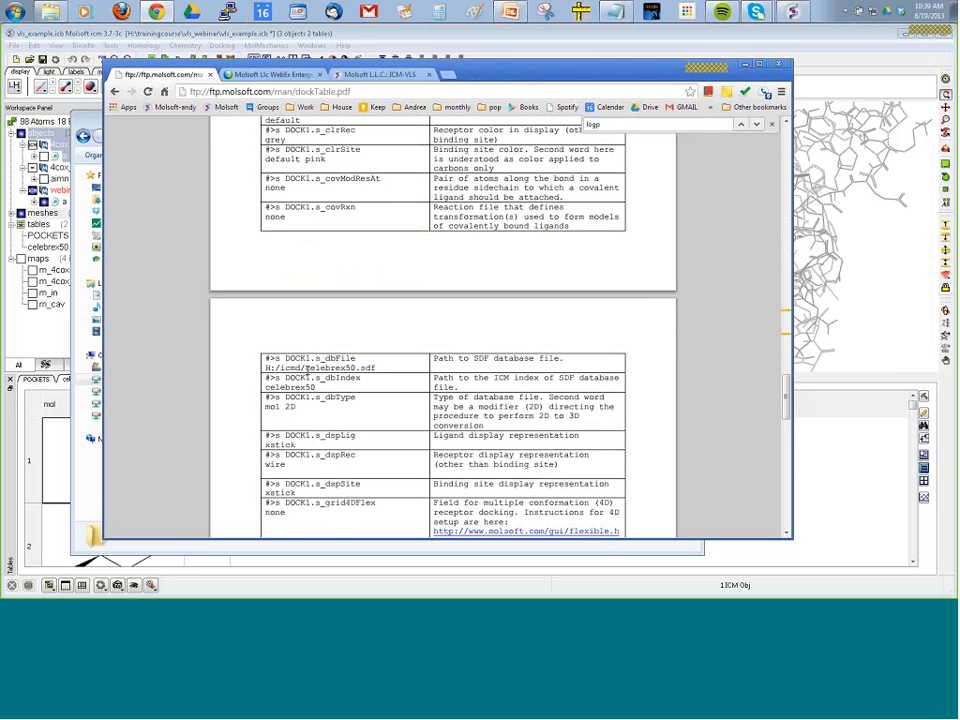
left_click_drag(265, 407, 298, 409)
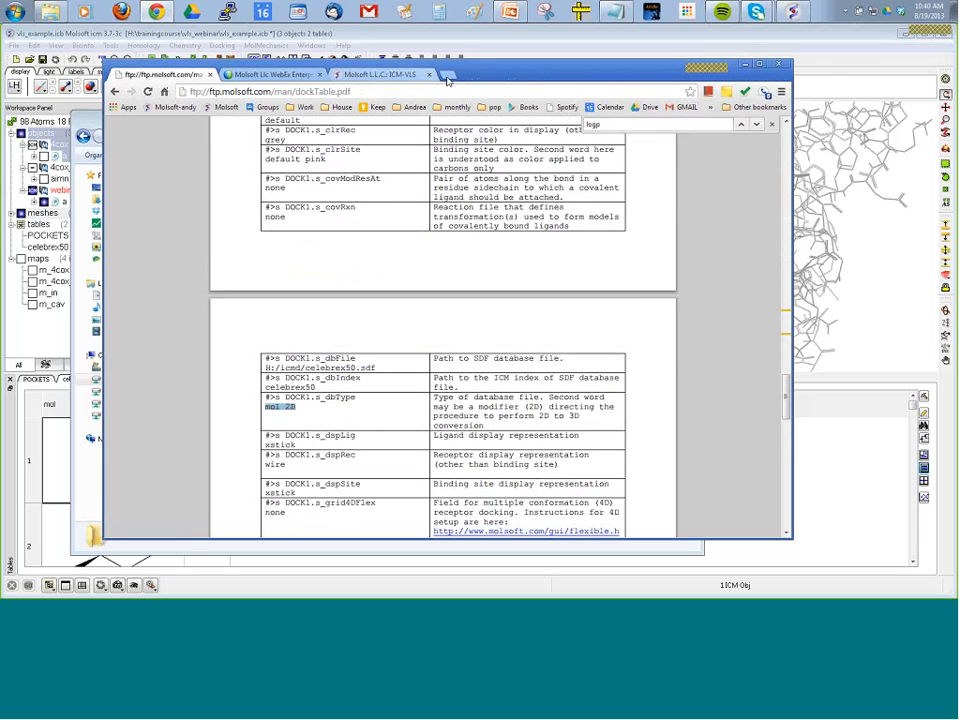
left_click(818, 63)
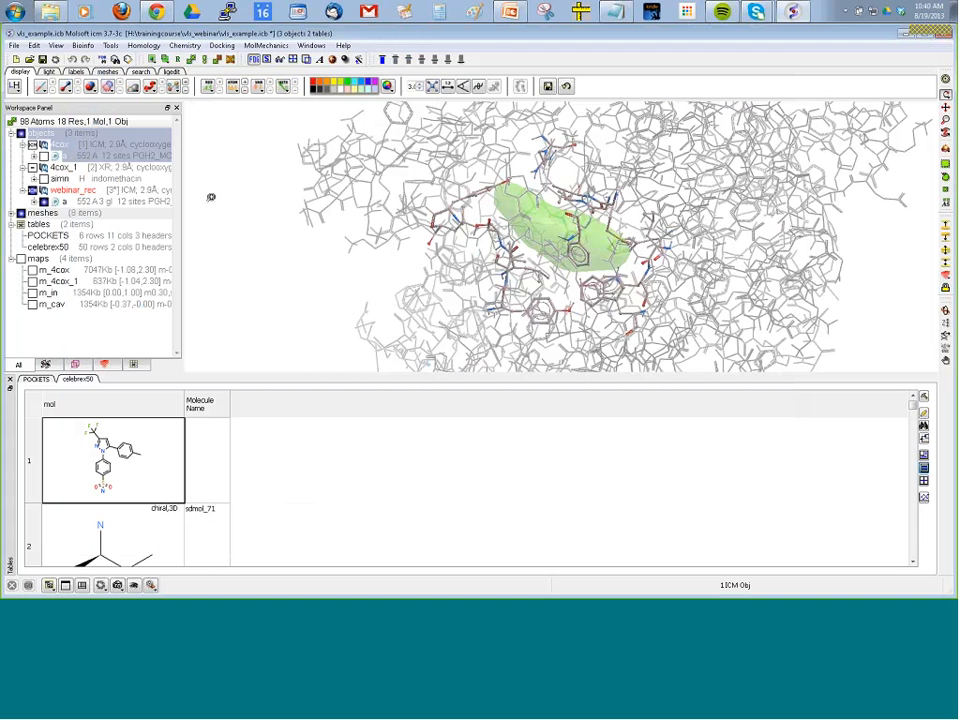
Try a local database scan batch setup for the webinar project with entries 5001 to 10000, and cancel it.
left_click(220, 46)
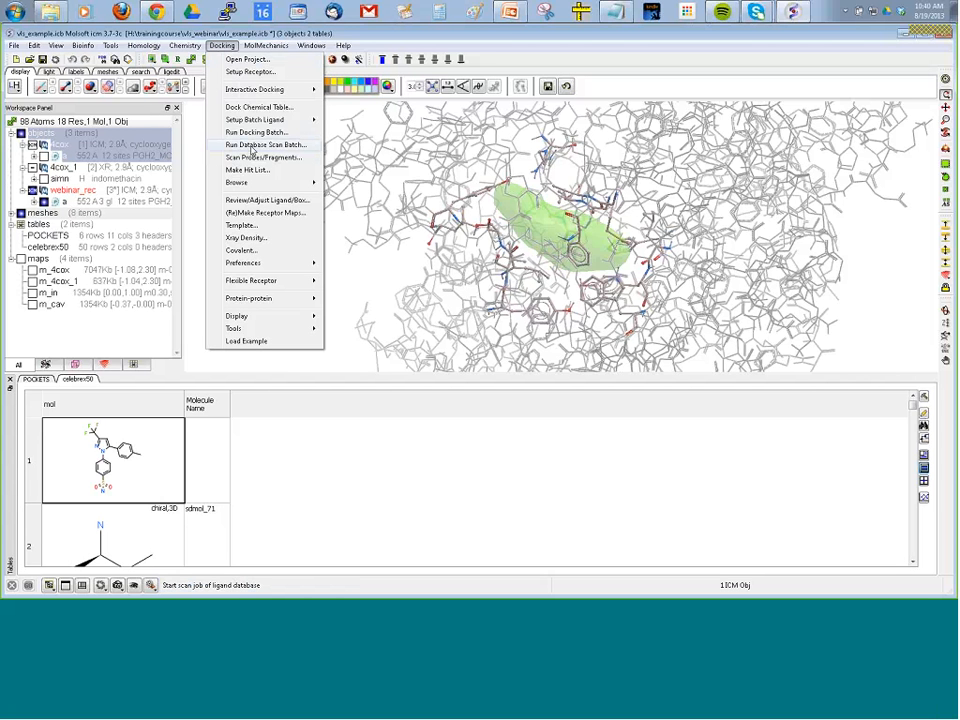
left_click(253, 146)
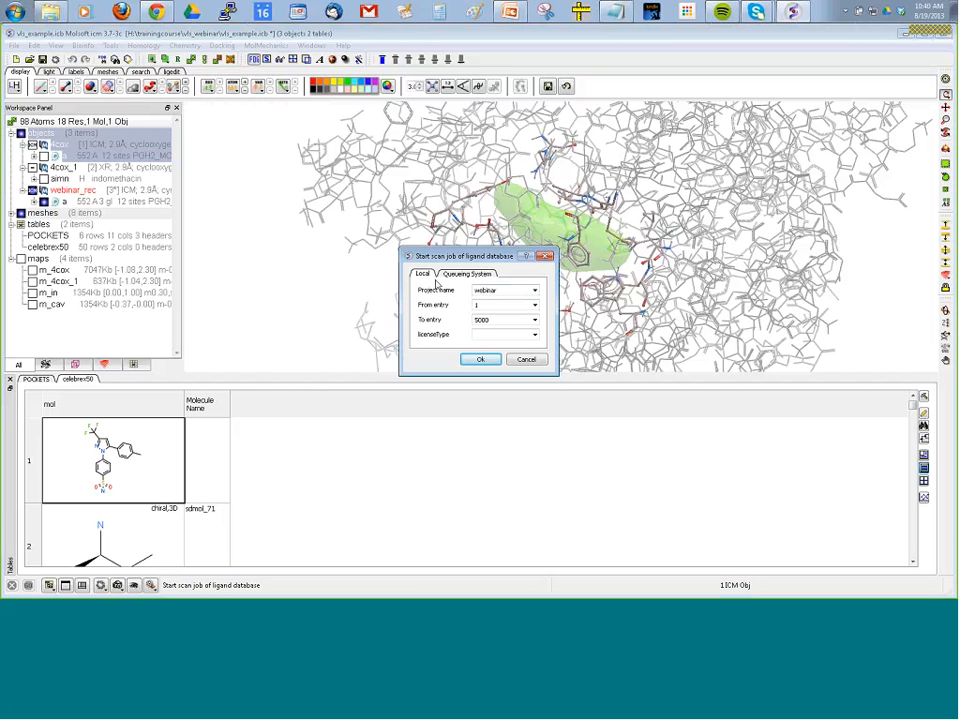
double_click(499, 290)
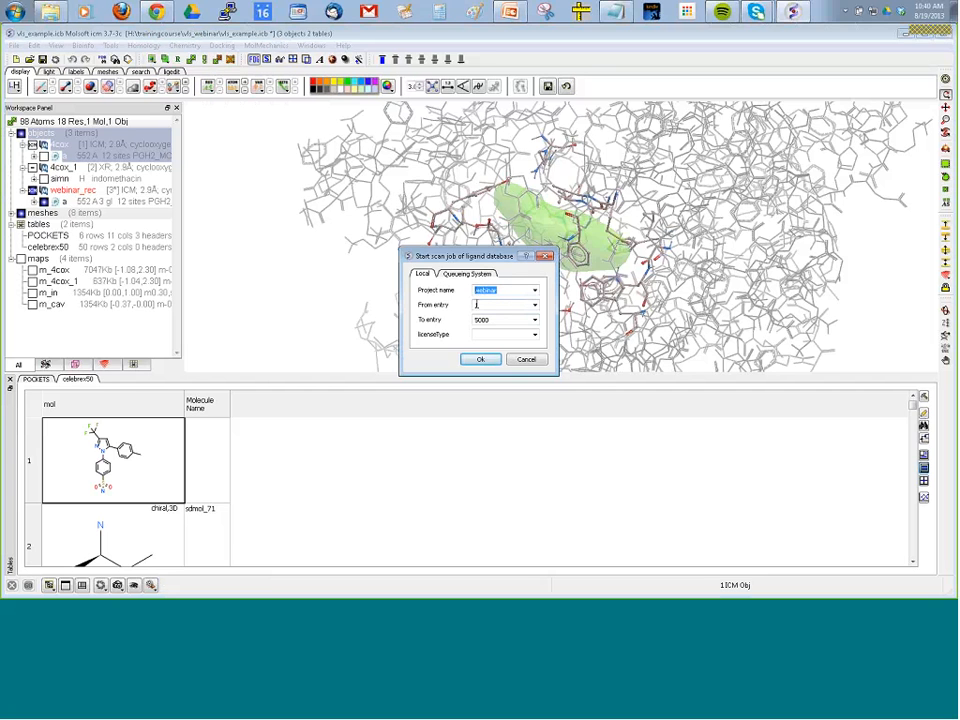
left_click(476, 305)
double_click(488, 321)
double_click(478, 305)
type("5001")
double_click(483, 318)
type("10000")
left_click(526, 359)
Start the docking batch for the webinar project with output suffix answers, docking thoroughness 1, and only the alternative conformations stored.
left_click(221, 46)
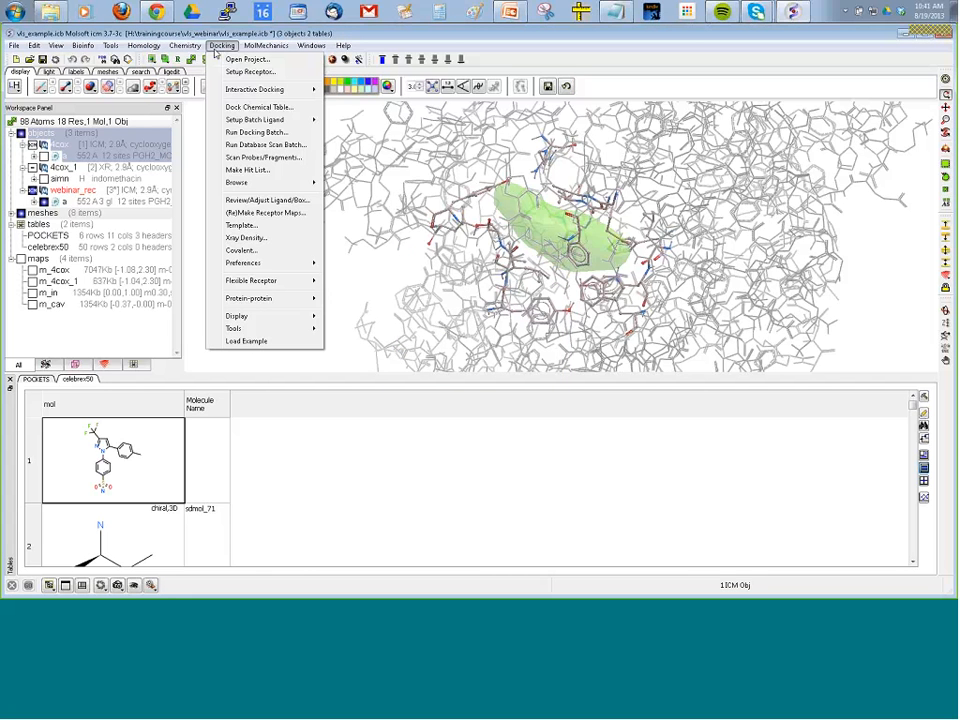
left_click(250, 133)
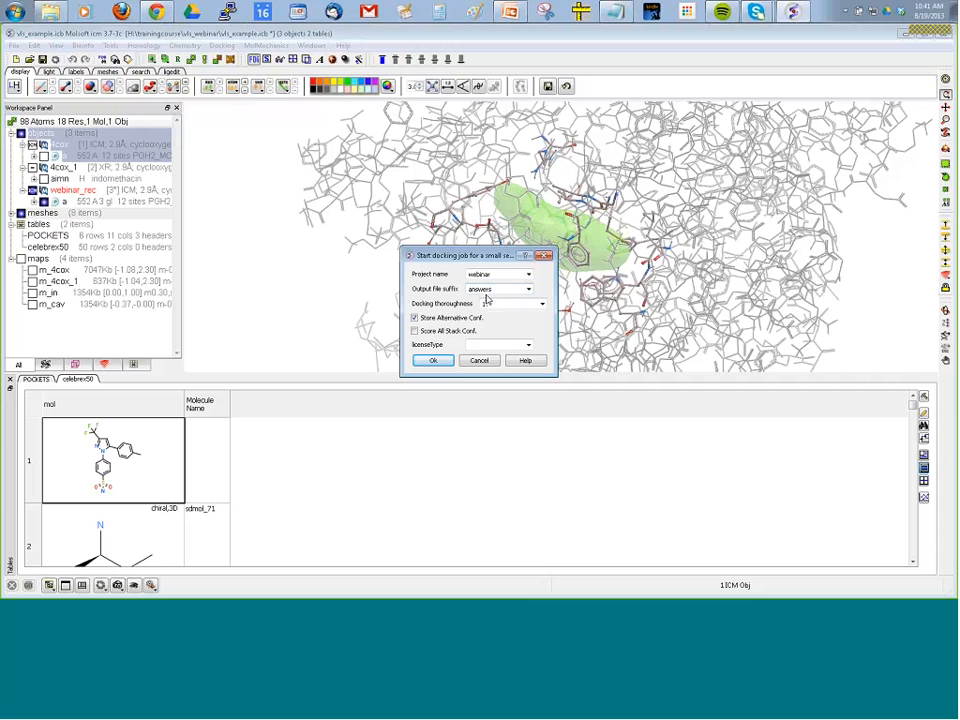
double_click(488, 290)
left_click(495, 290)
left_click(542, 304)
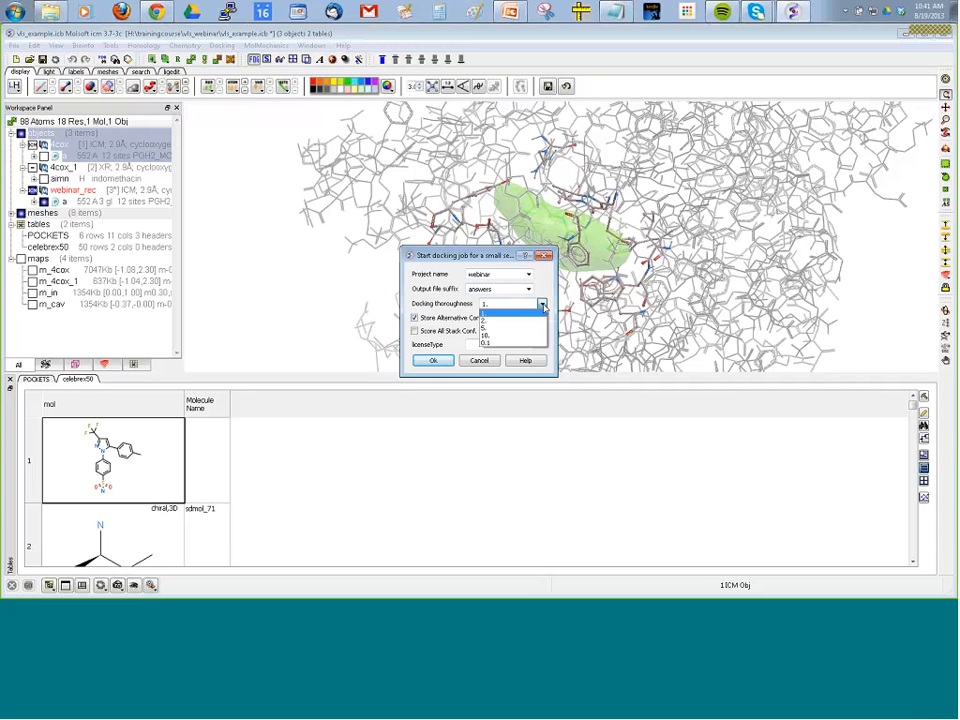
left_click(542, 305)
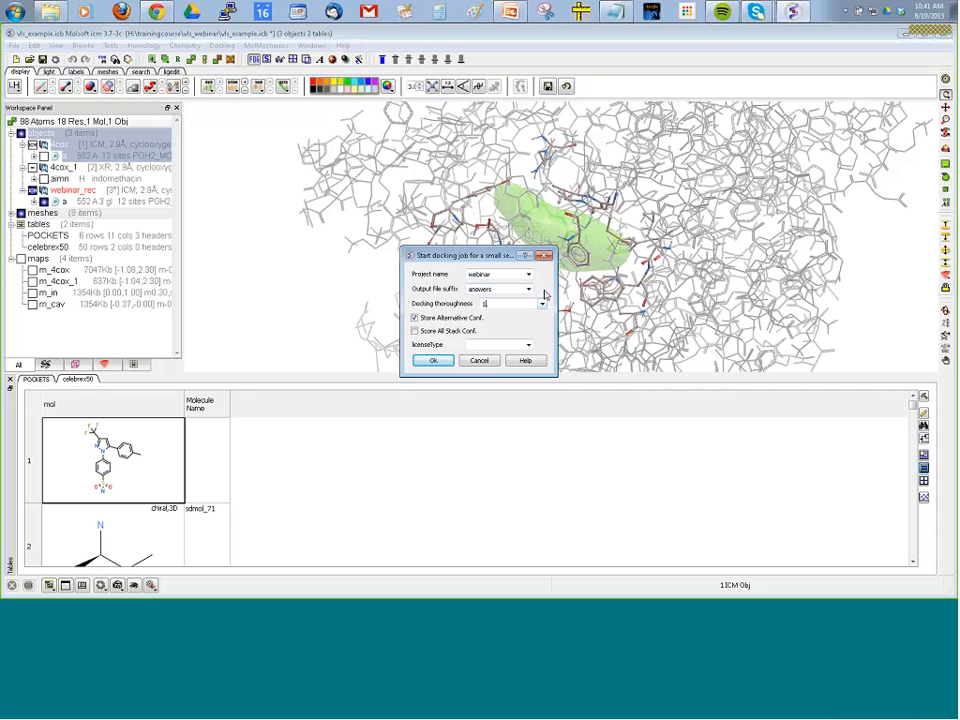
left_click_drag(489, 304, 478, 304)
left_click(541, 304)
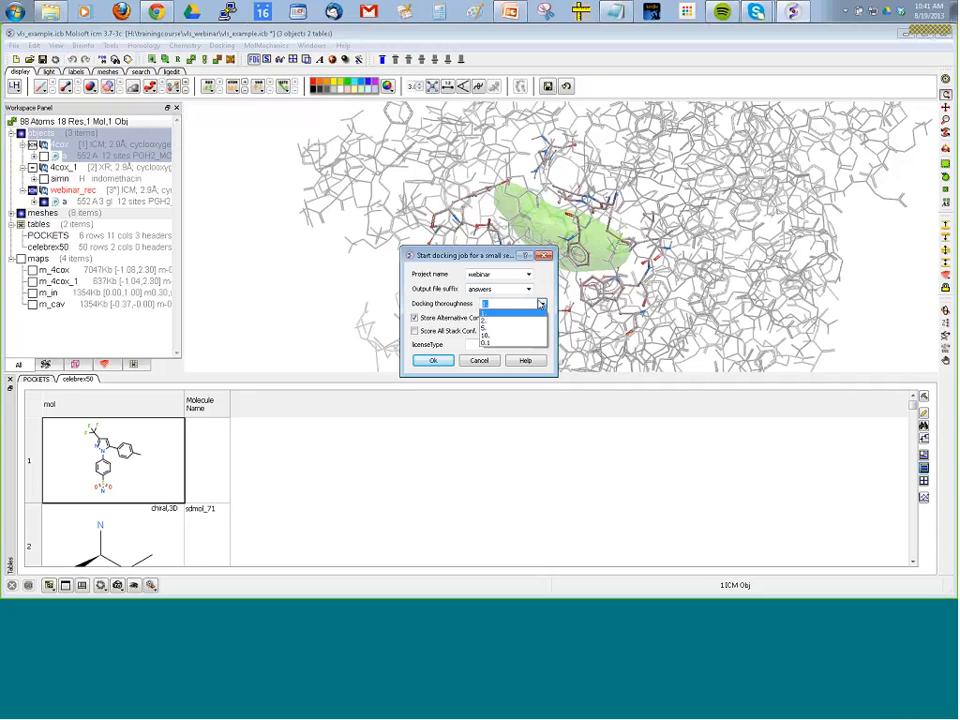
left_click(541, 304)
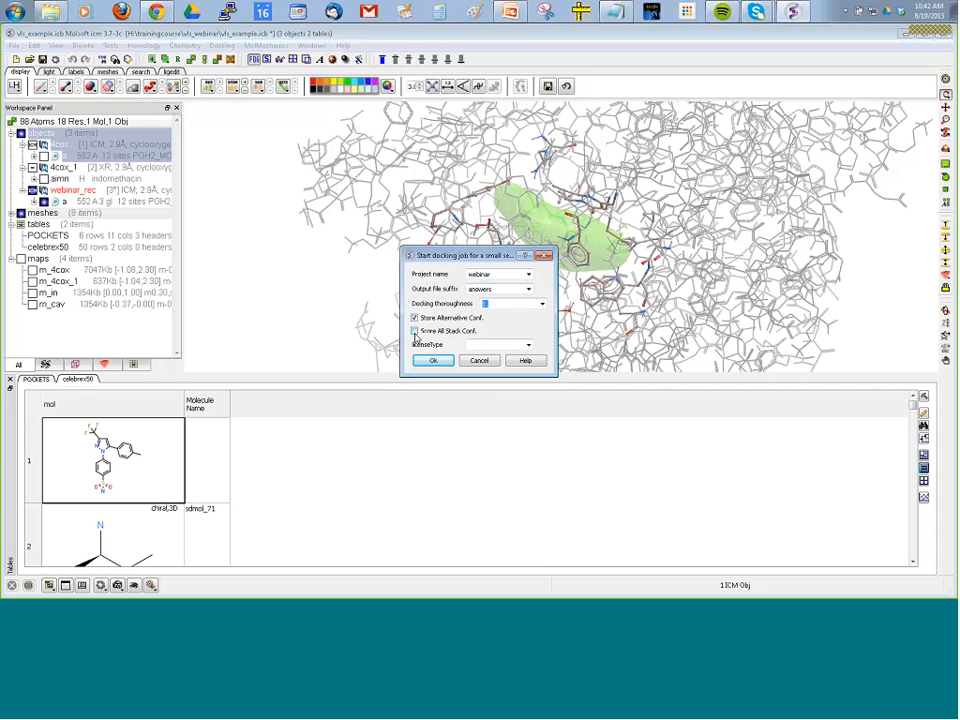
left_click(414, 331)
left_click(414, 332)
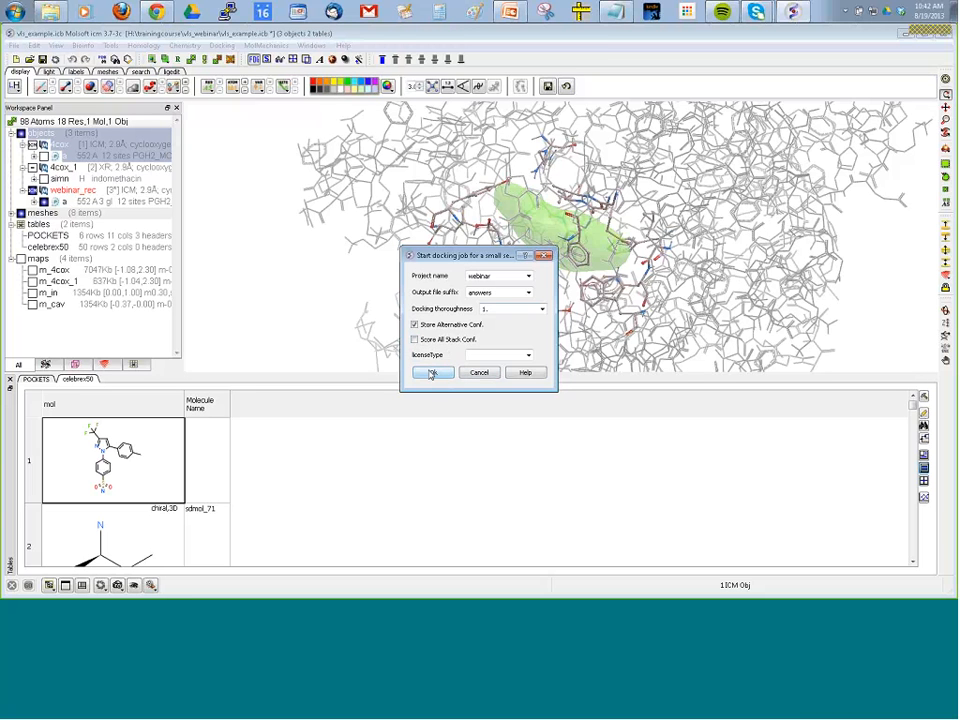
left_click(433, 373)
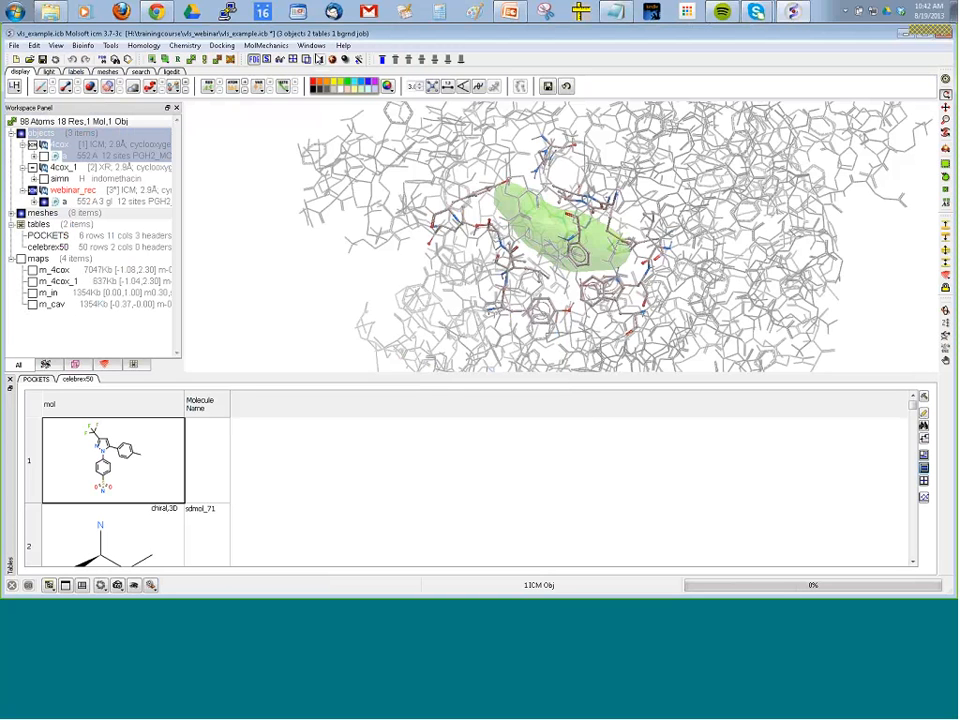
Display the list of background jobs to monitor the running docking batch.
left_click(311, 46)
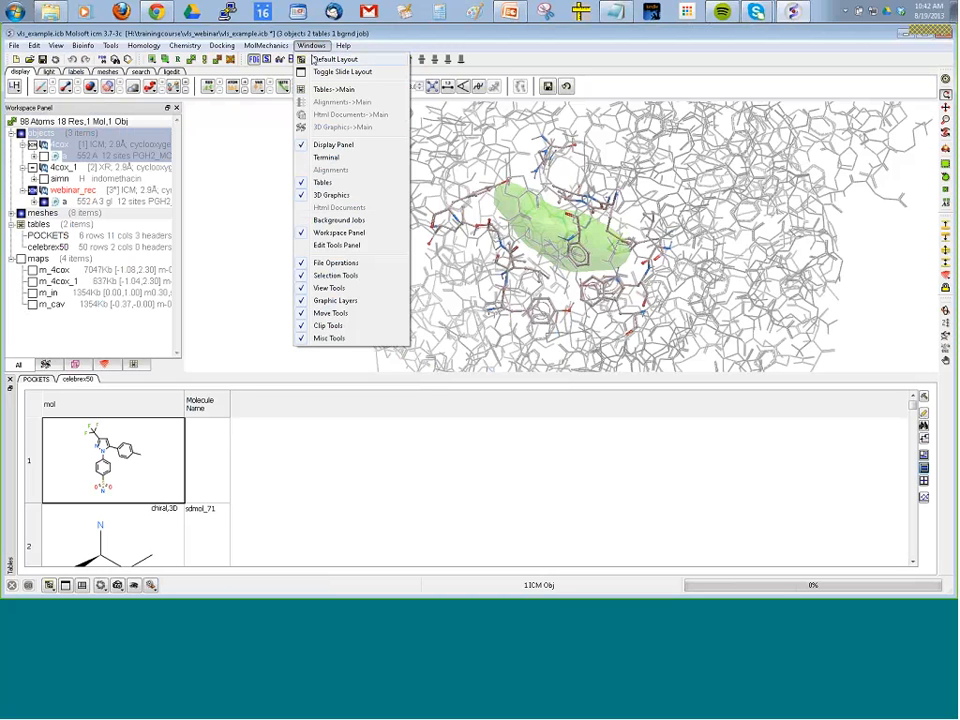
left_click(338, 221)
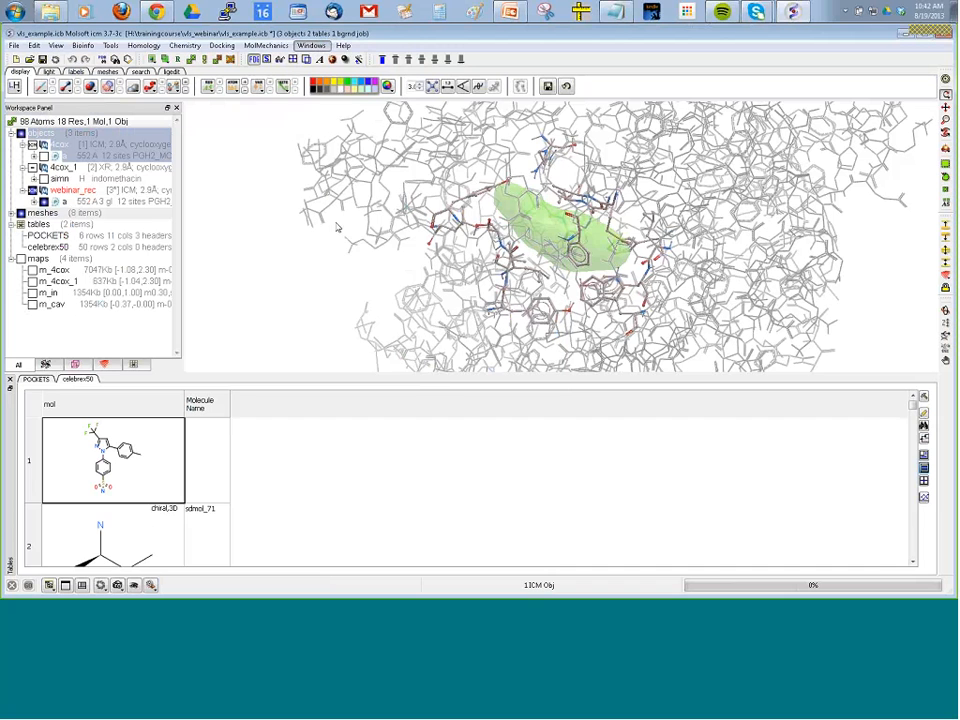
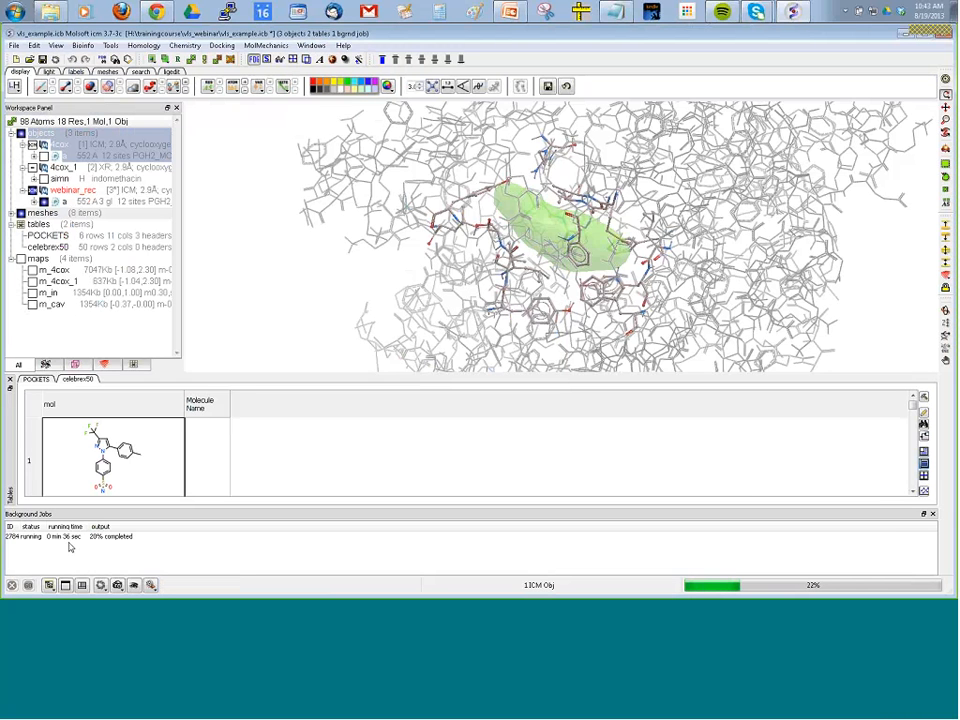
Start preparing a hit list for the webinar project and check its docking object file webinar_answers1.
left_click(222, 46)
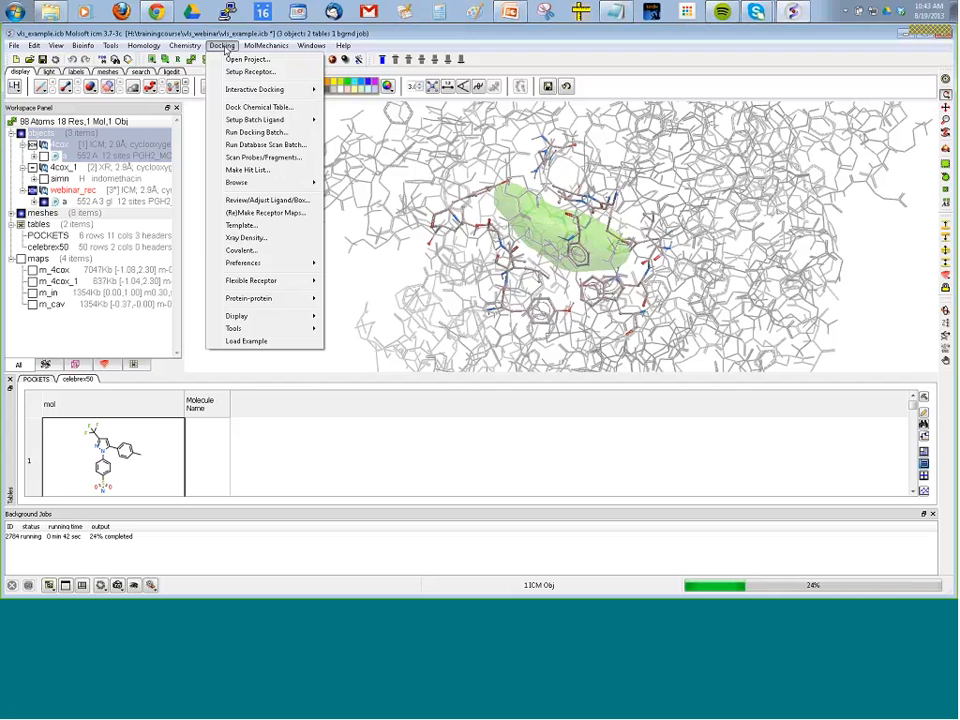
left_click(222, 46)
left_click(222, 46)
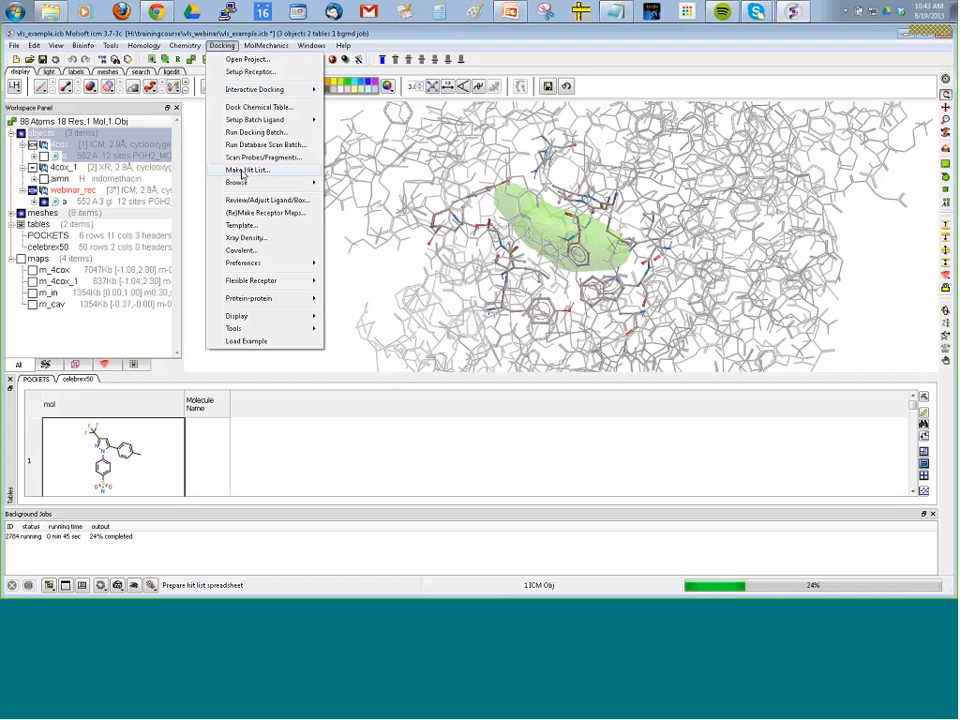
left_click(241, 172)
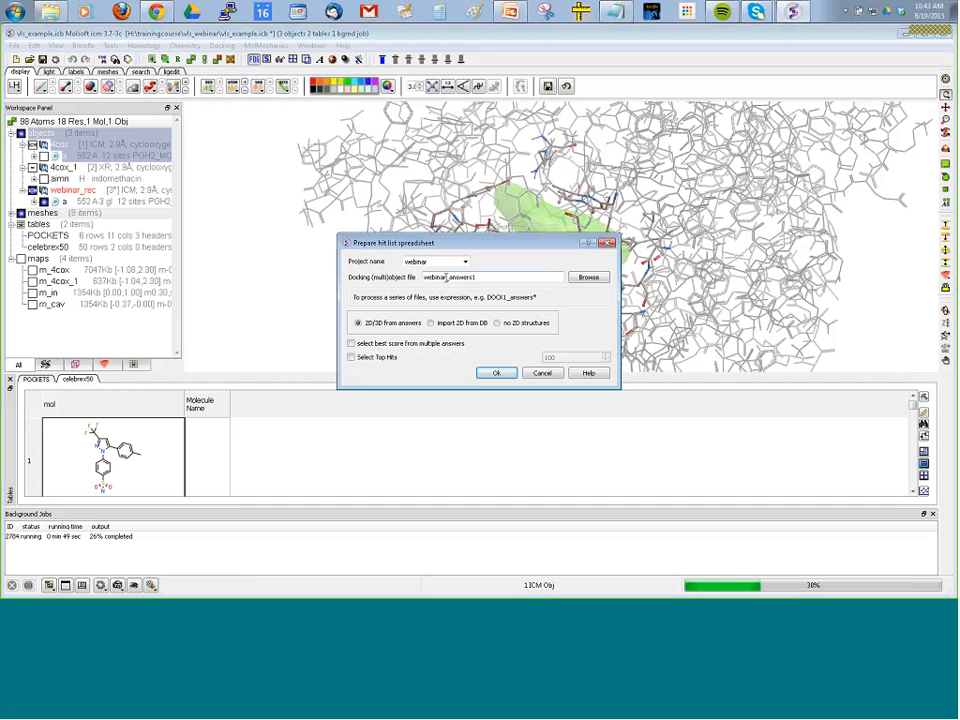
left_click_drag(448, 279, 422, 281)
left_click(487, 278)
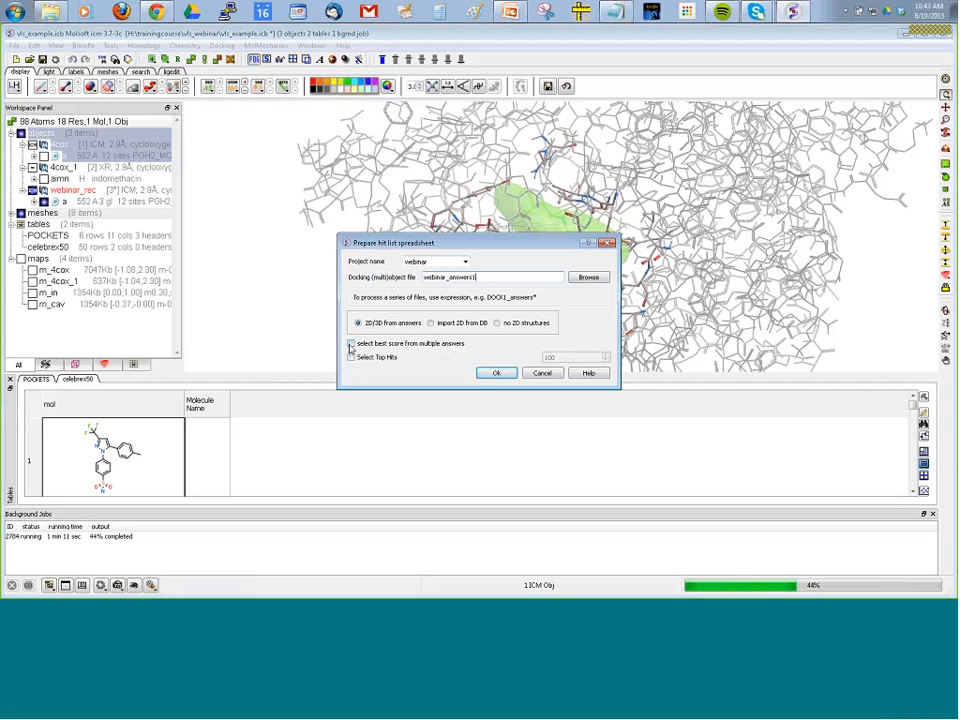
Generate the hit list from webinar_answers1 with 2D/3D structures from answers and only the best score from multiple answers.
left_click(351, 344)
left_click(352, 344)
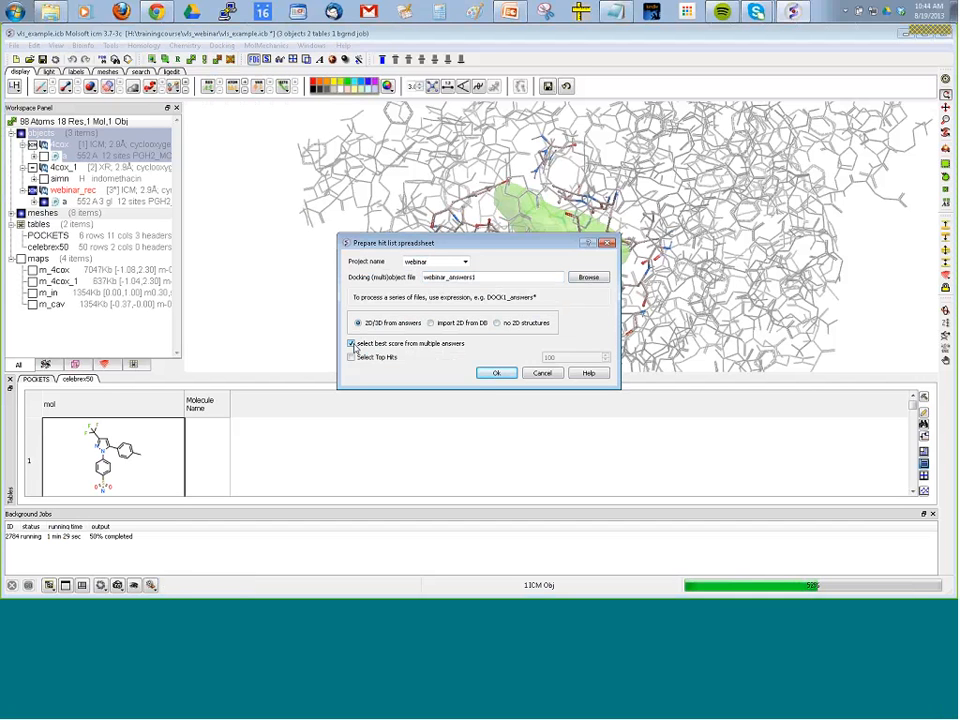
left_click(352, 344)
left_click(352, 358)
left_click(352, 358)
left_click(352, 344)
left_click(351, 358)
left_click(351, 357)
left_click(491, 376)
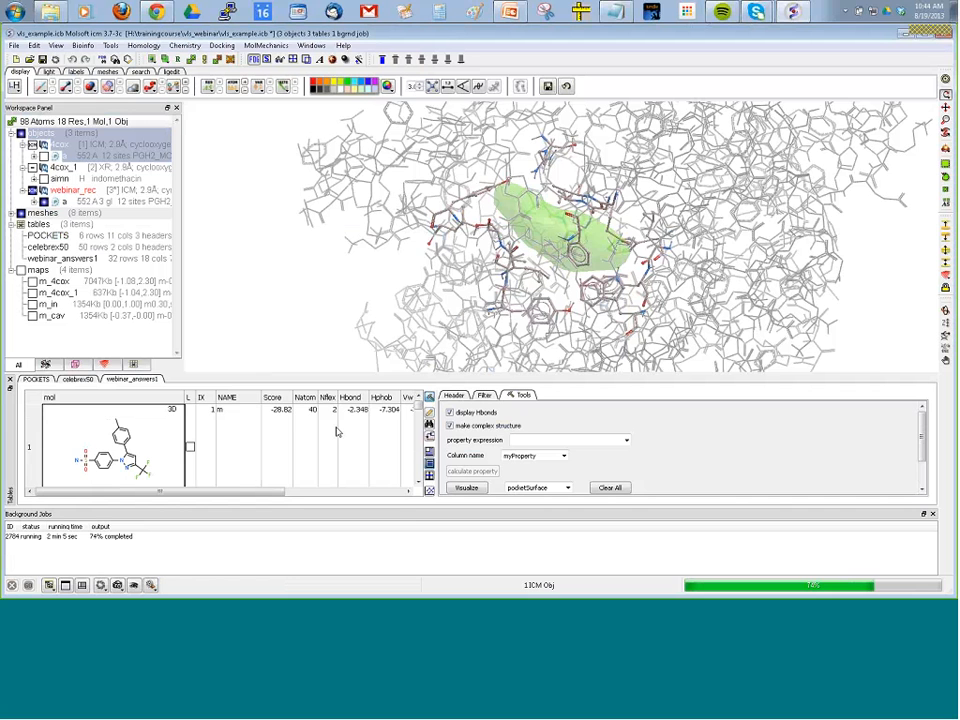
Close the background jobs list, and sort the widened webinar_answers1 table by Score in ascending order.
left_click(933, 514)
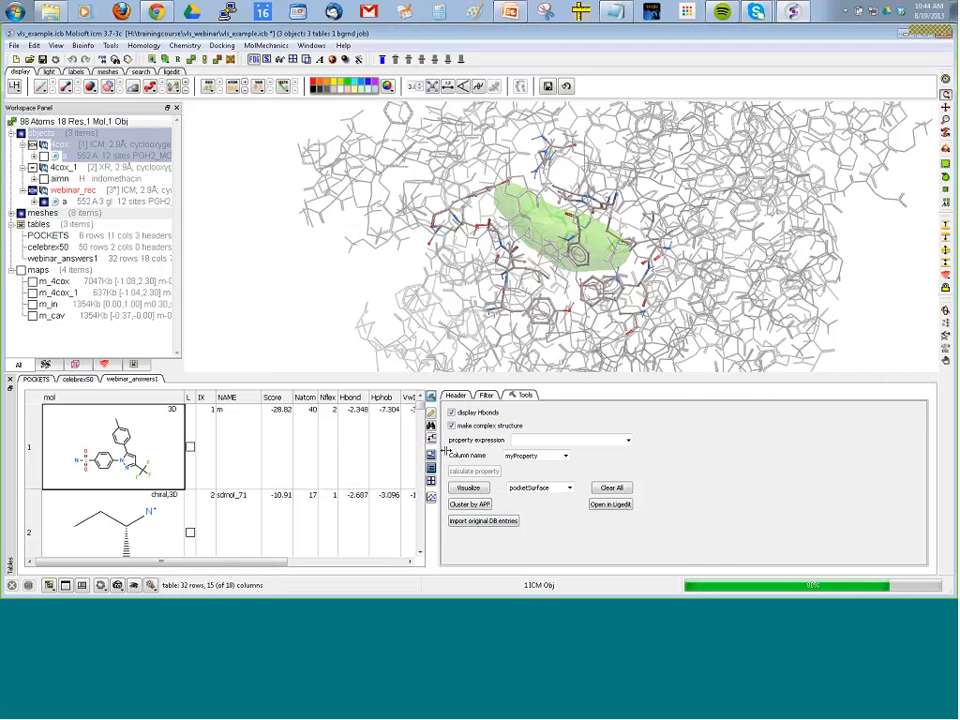
left_click_drag(437, 446, 714, 446)
right_click(272, 399)
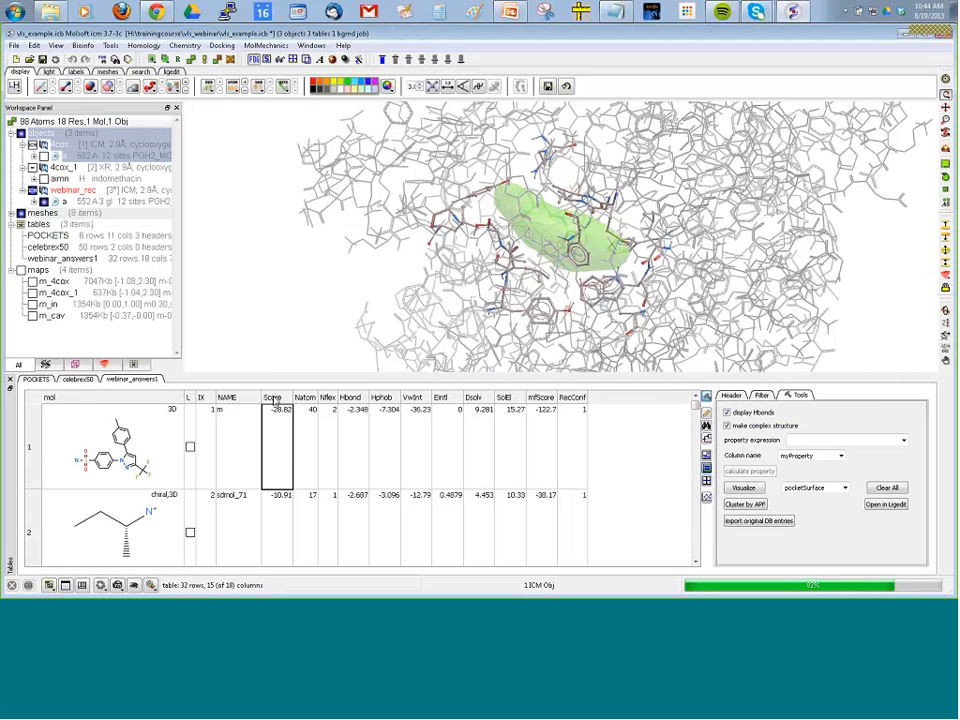
left_click(300, 310)
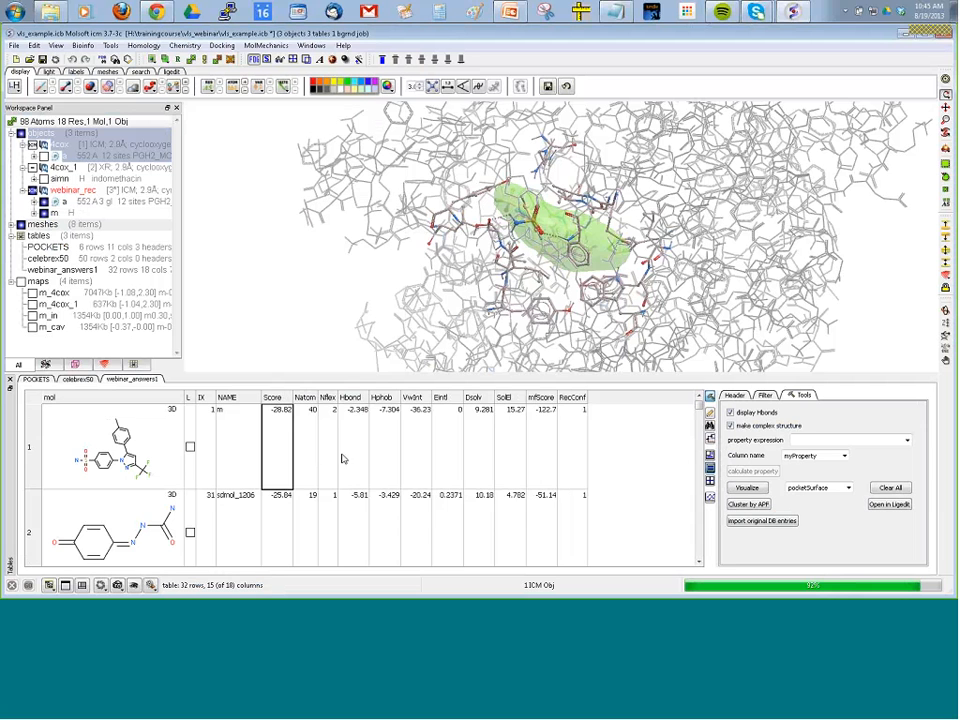
Examine the top hit's Hbond, VwInt and Eintl values and its docked pose in the pocket, dismissing the batch notice.
left_click(350, 443)
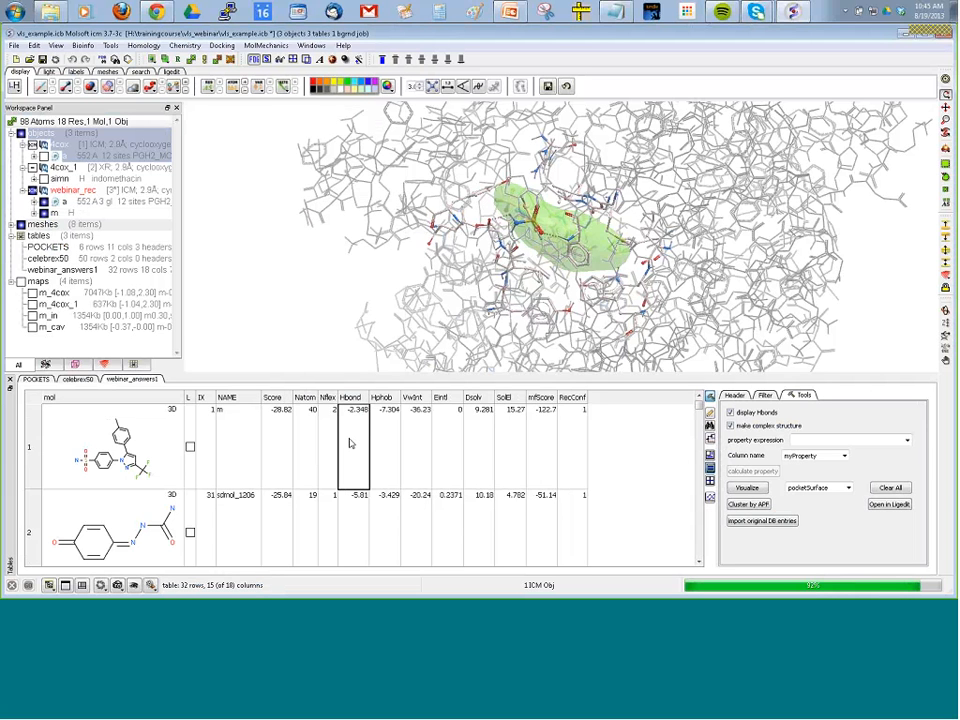
left_click(425, 443)
left_click(455, 452)
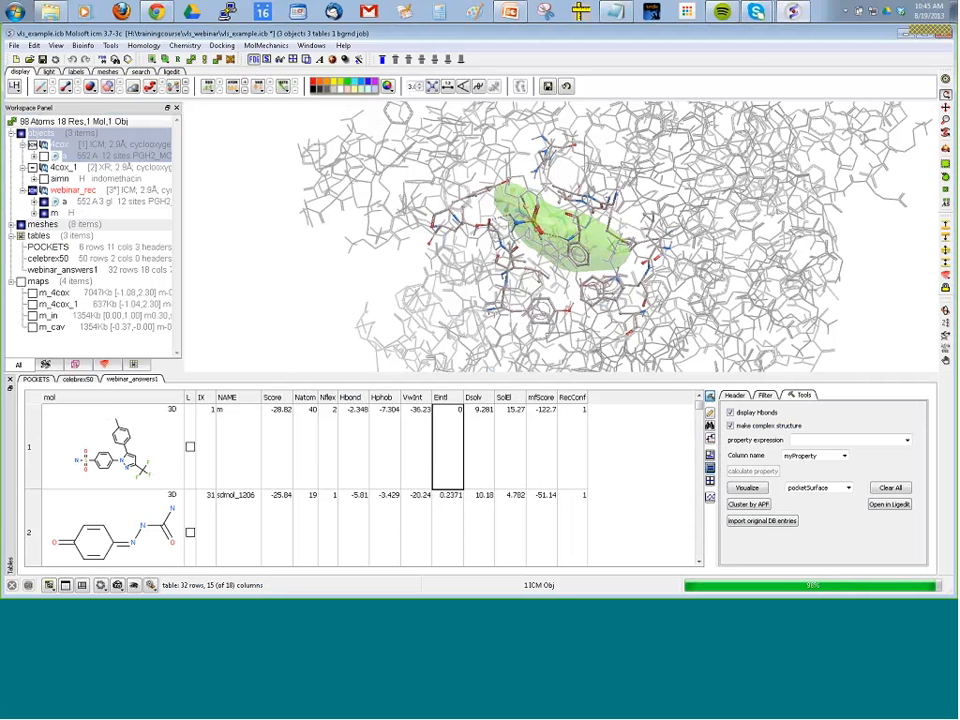
left_click_drag(281, 304, 276, 267)
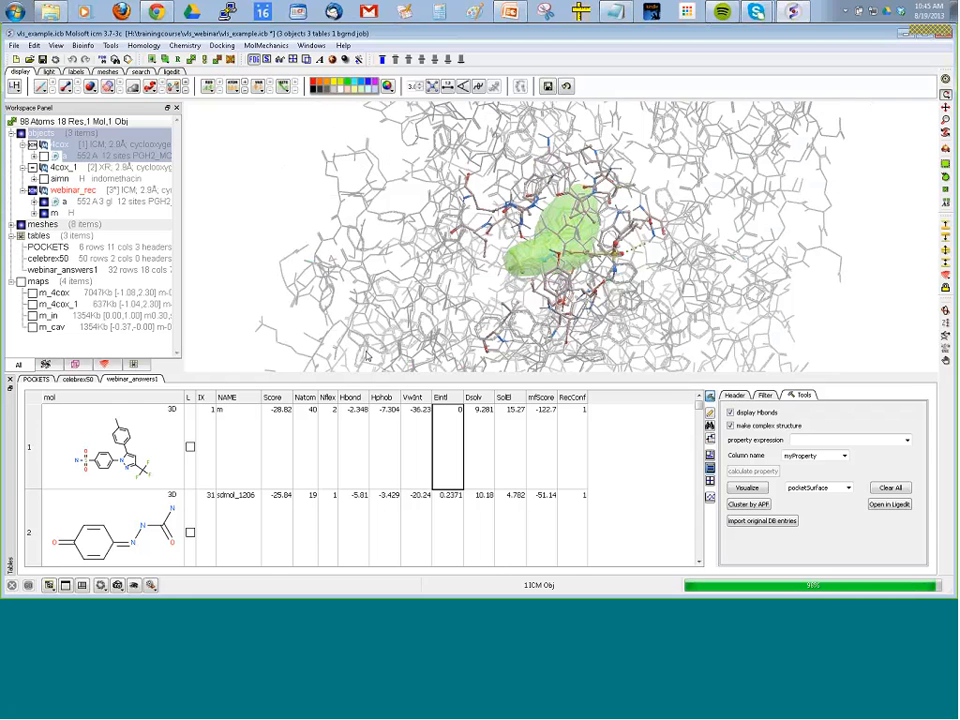
left_click_drag(573, 218, 547, 337)
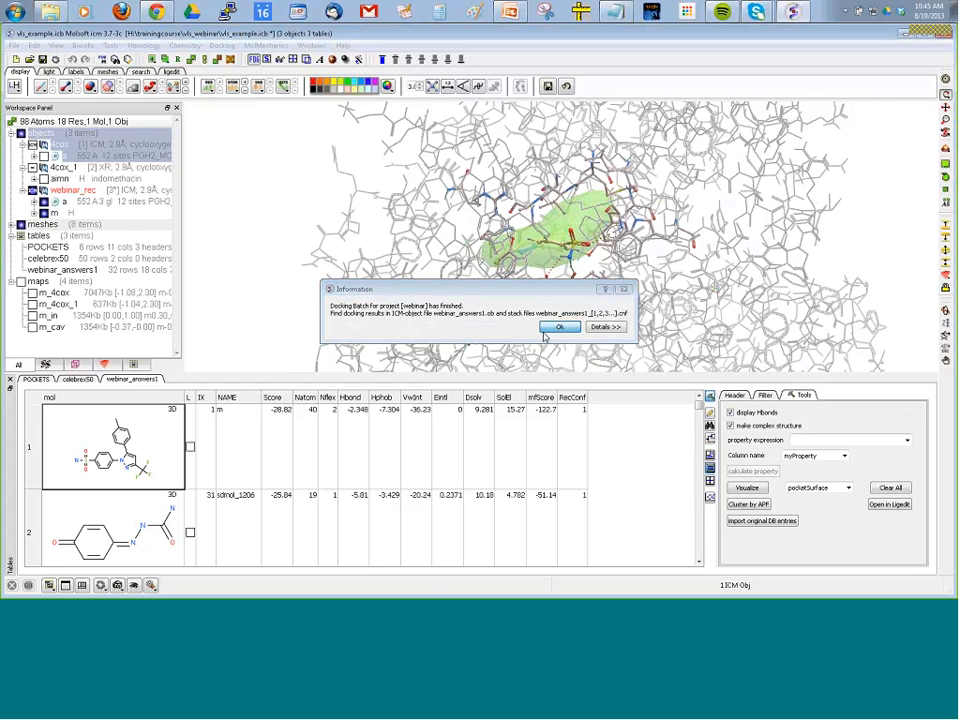
left_click(548, 330)
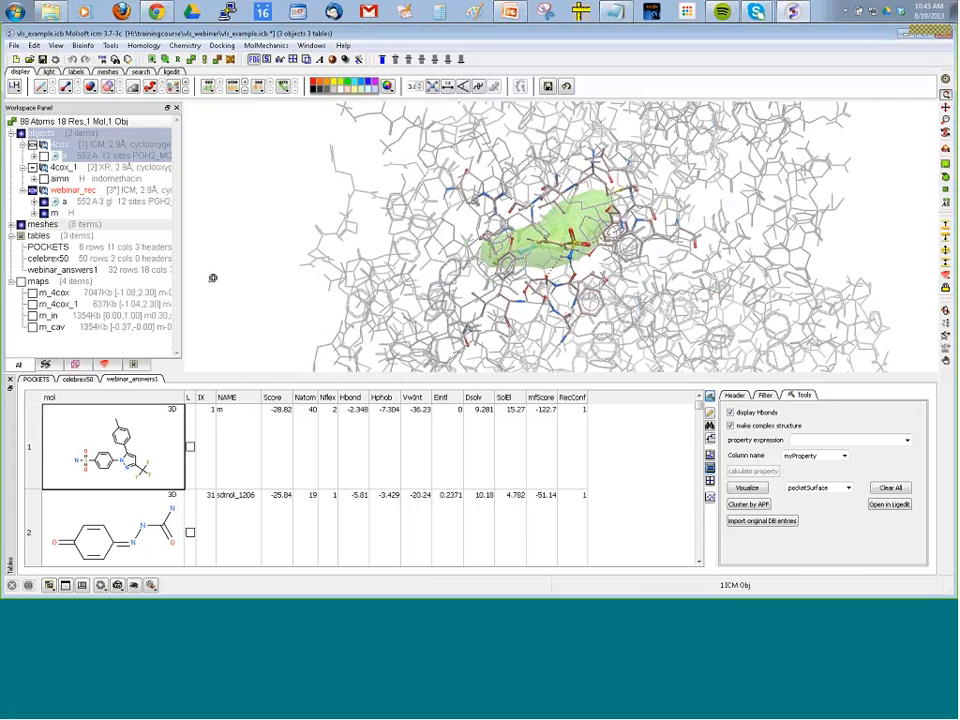
Hide the wire representation of the receptor around the docked ligand, and clear the atom selection.
left_click_drag(212, 278, 191, 163)
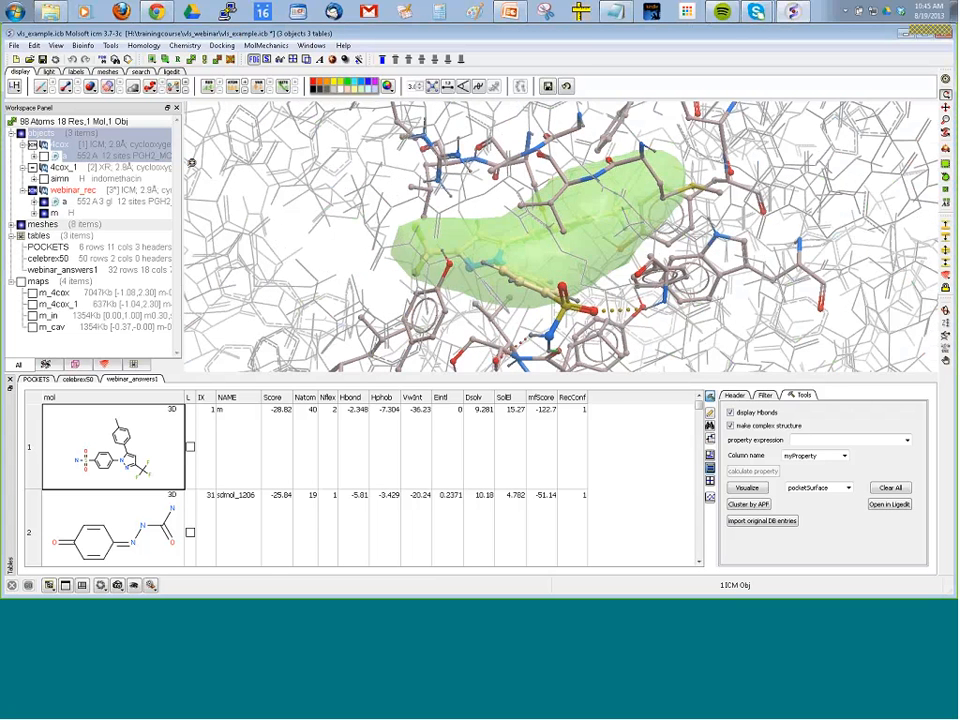
left_click(44, 83)
right_click_drag(279, 223, 298, 237)
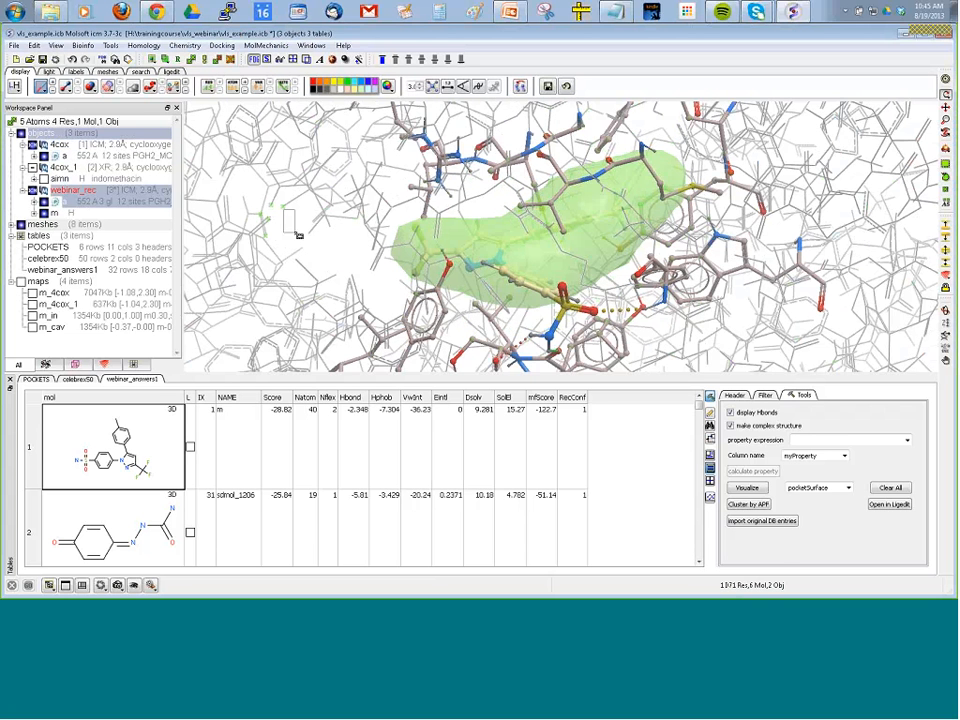
key("ctrl+z")
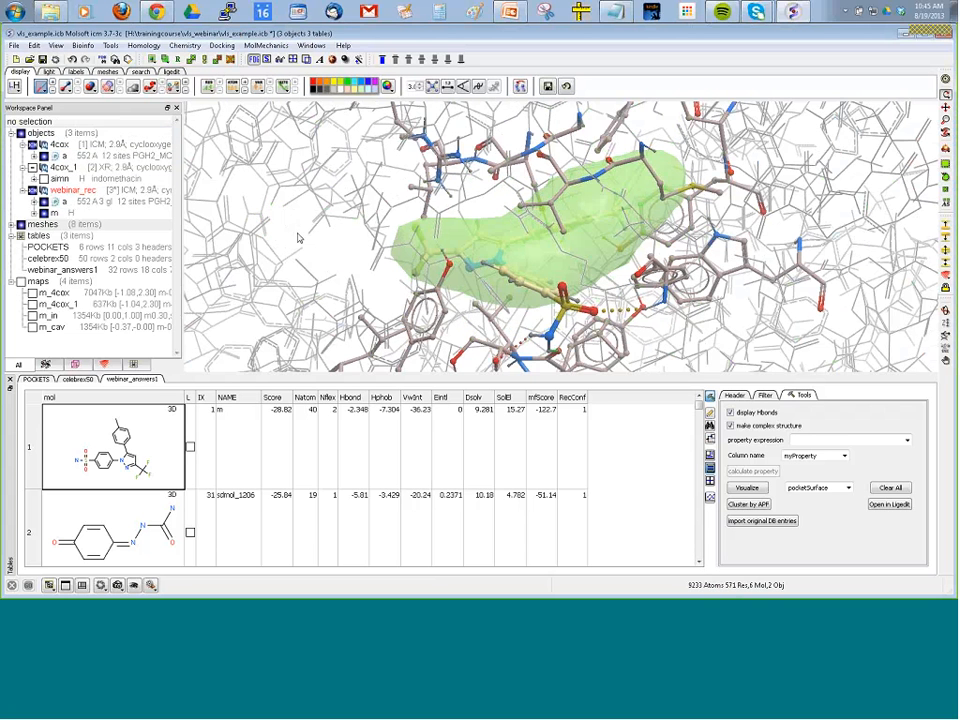
left_click_drag(298, 237, 279, 259)
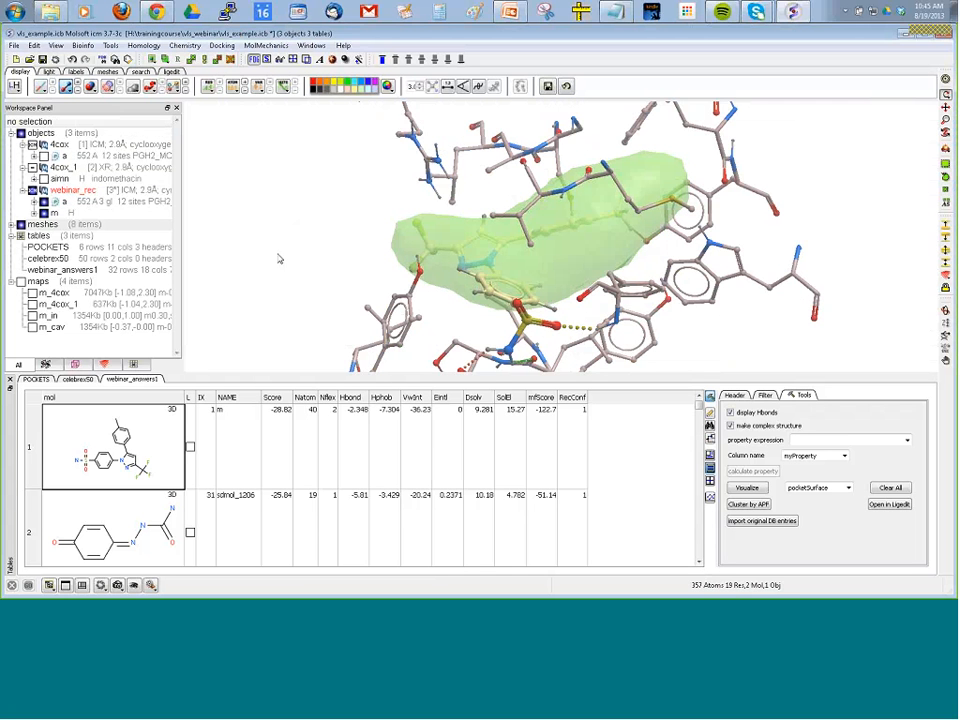
Examine the docked poses of the best-scoring hits one after another down the webinar_answers1 table.
left_click(61, 431)
key("Down")
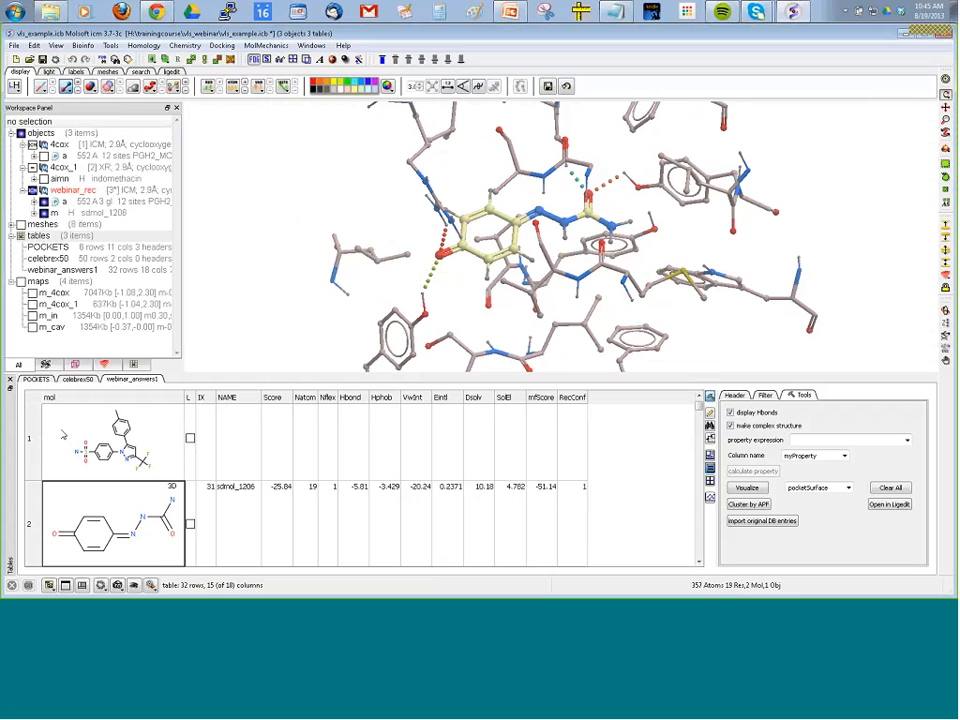
key("Down")
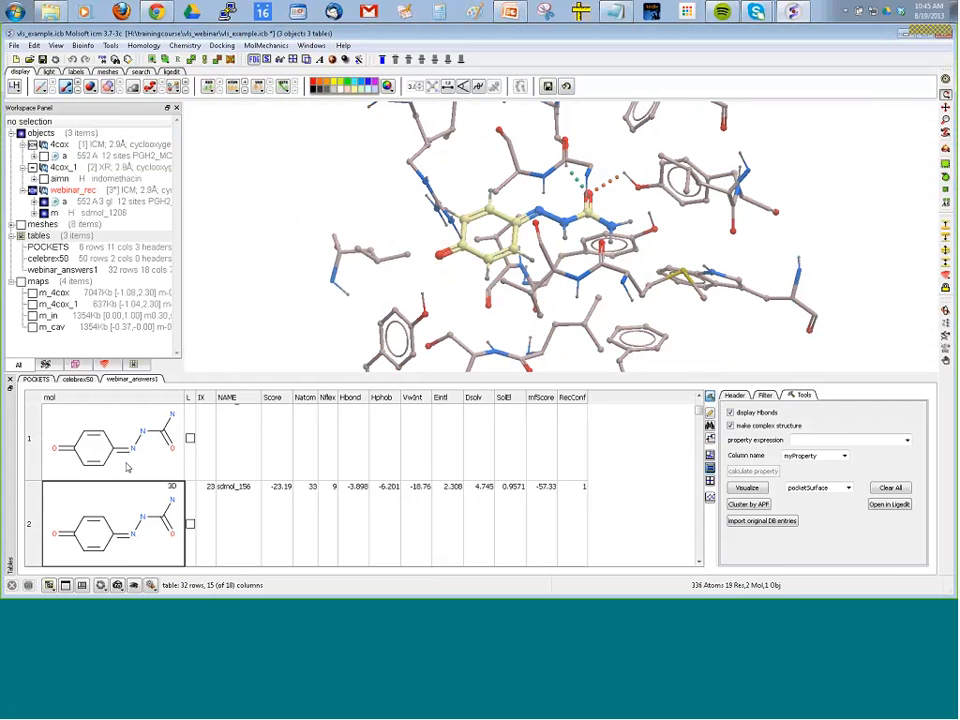
key("Down")
key("Down")
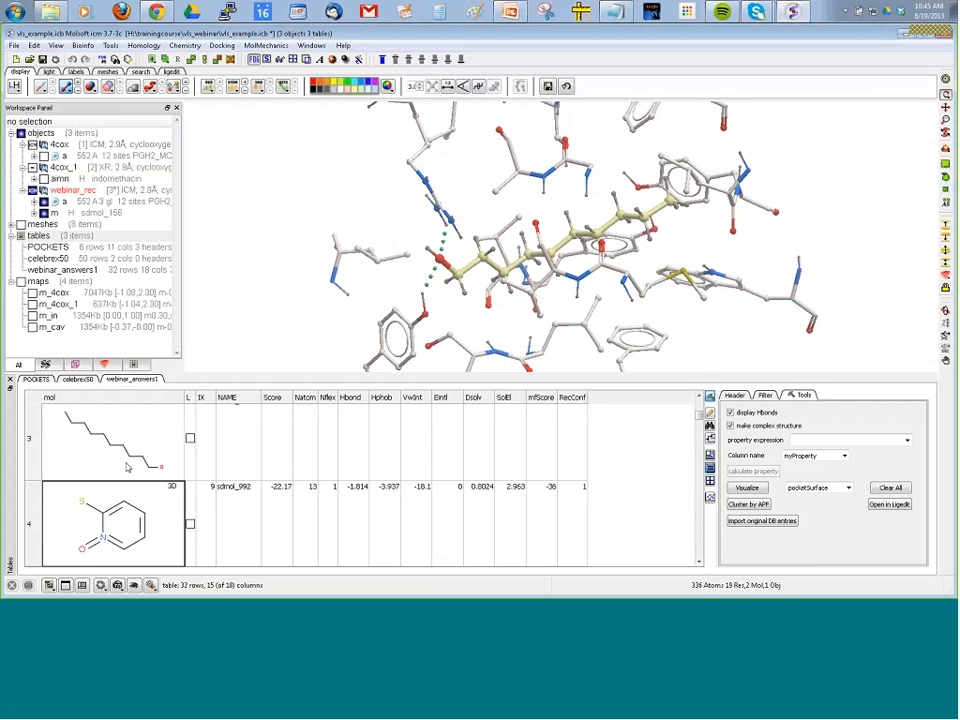
key("Down")
key("Down")
key("Down")
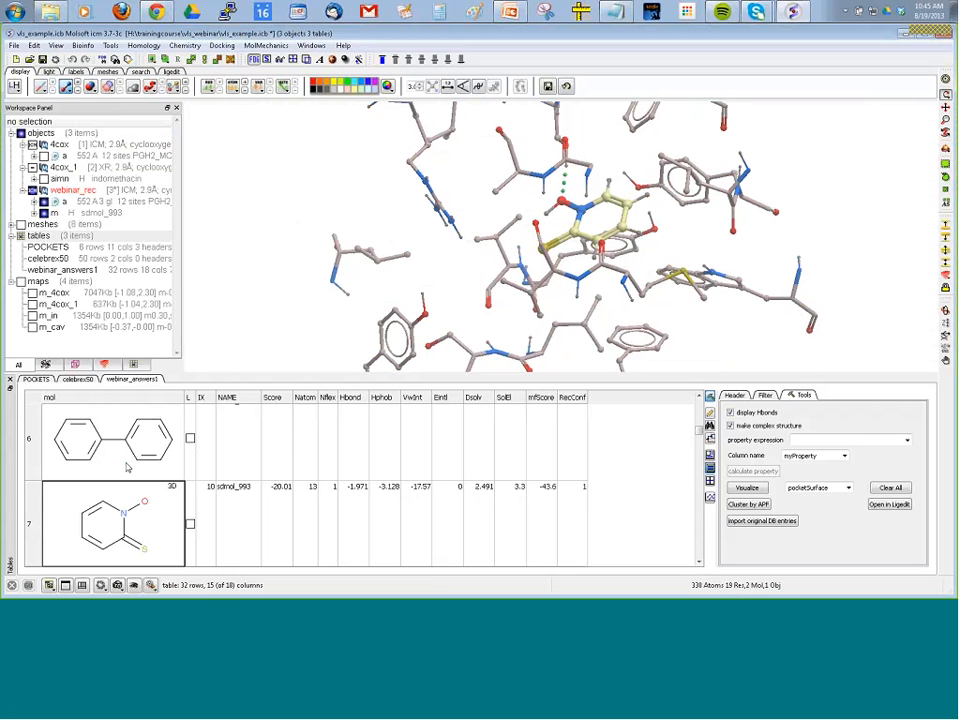
key("Down")
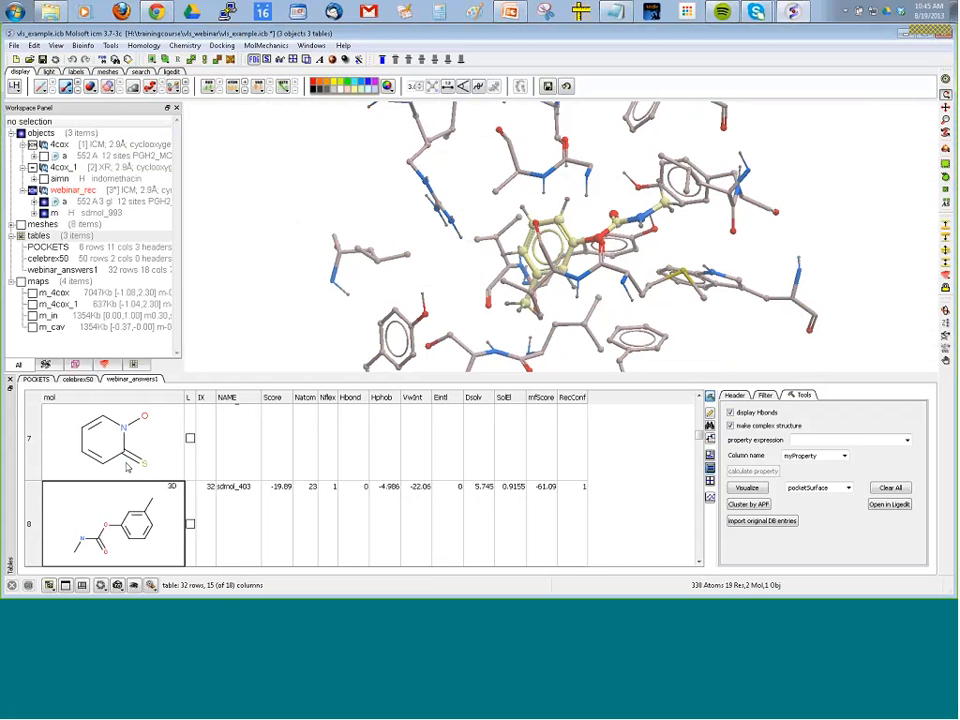
key("Down")
key("Down")
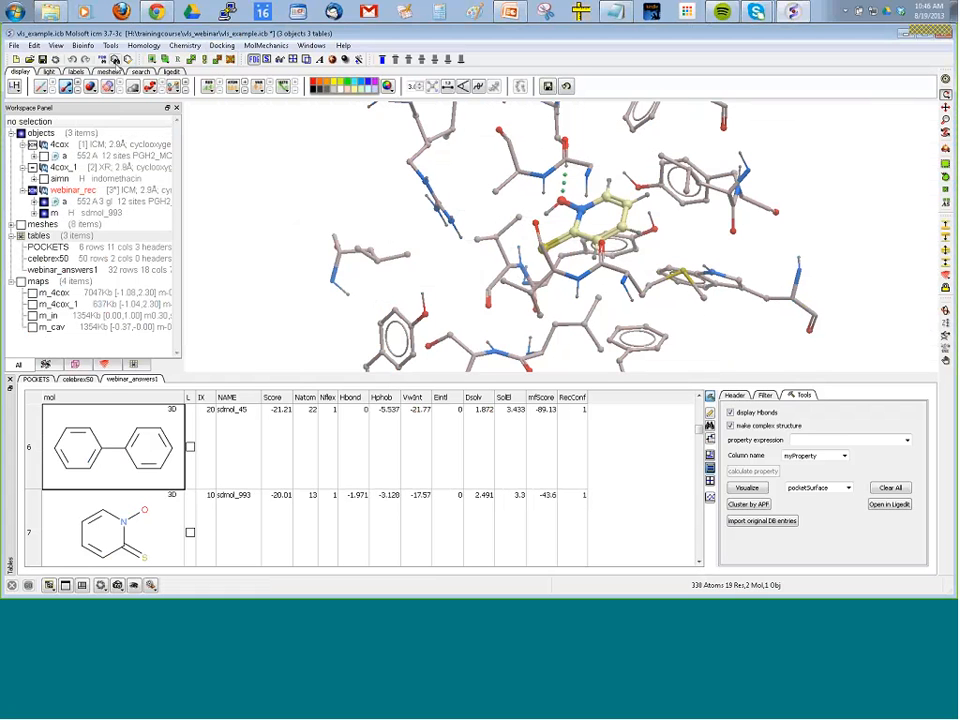
Open the docking output file webinar_all from the vls_webinar folder in WordPad.
left_click(115, 60)
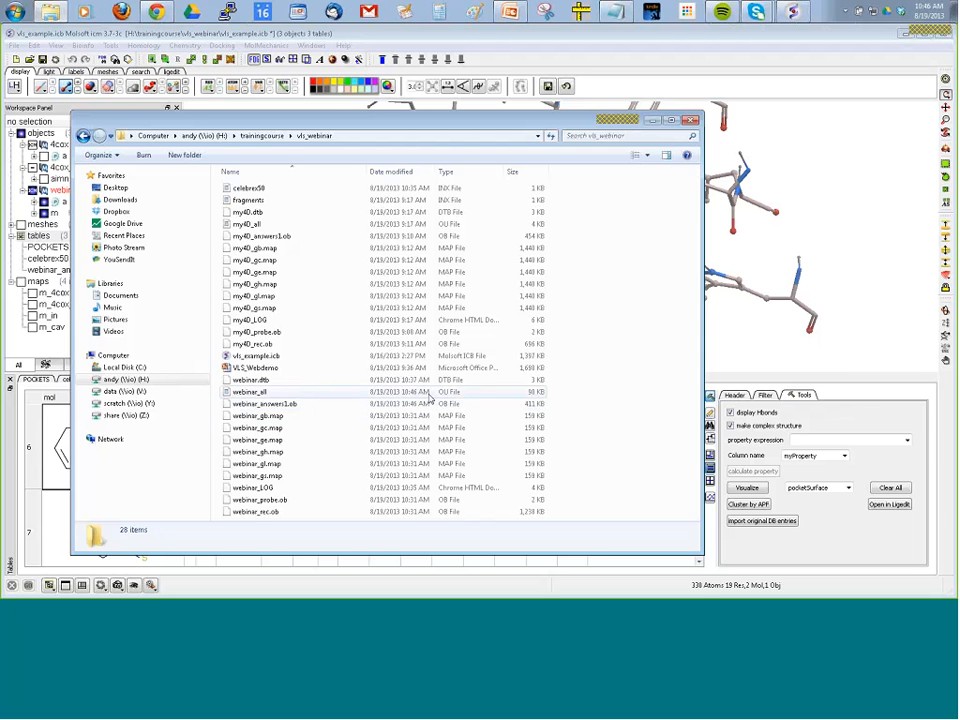
right_click(309, 399)
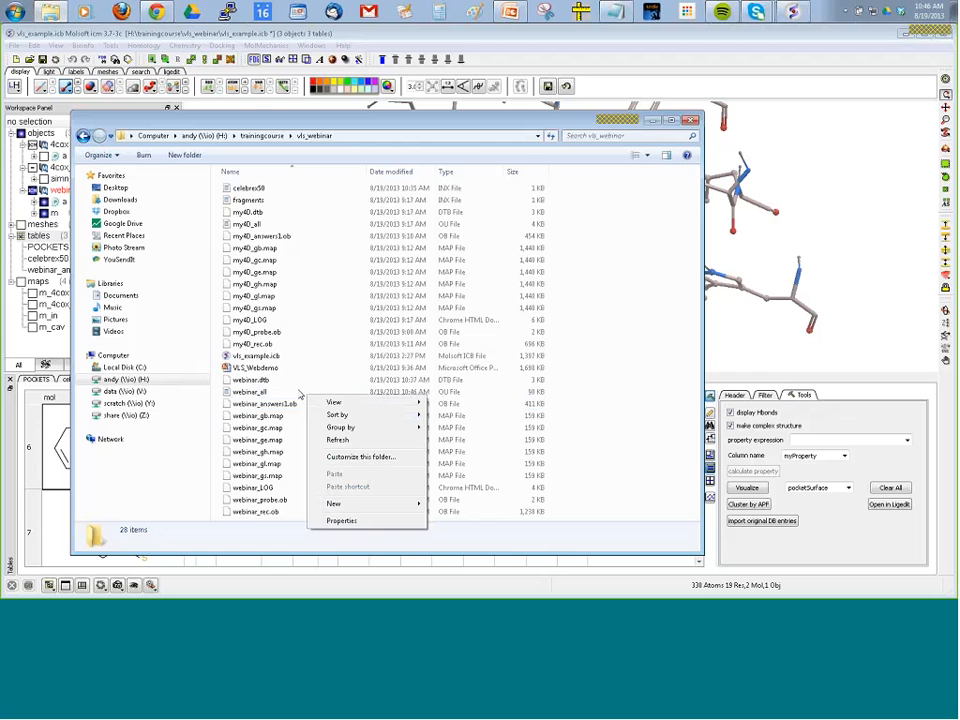
right_click(300, 392)
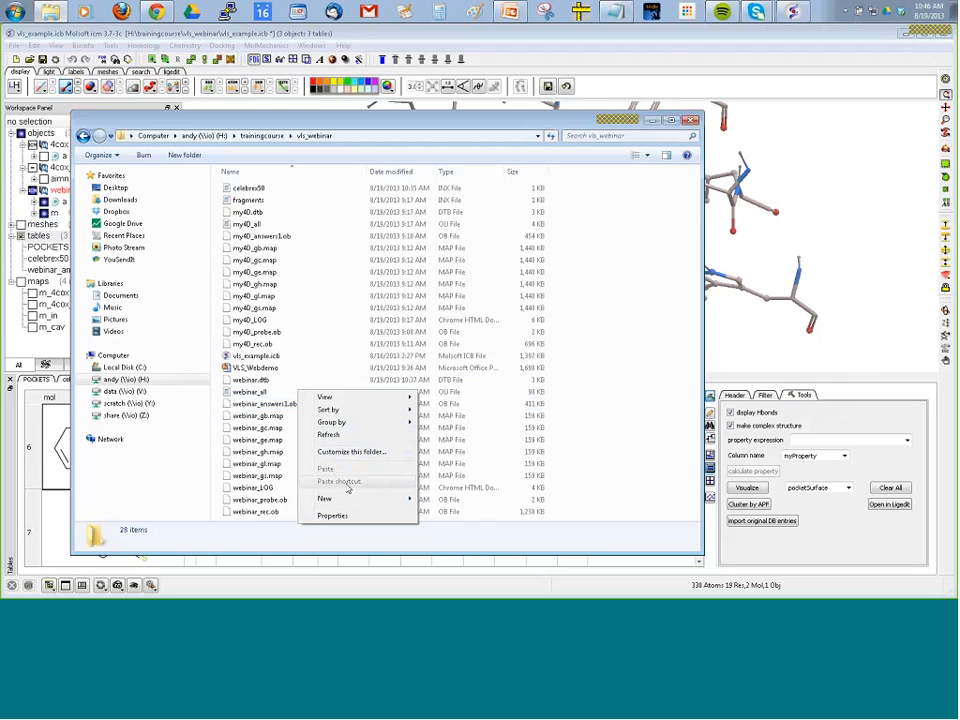
left_click(262, 392)
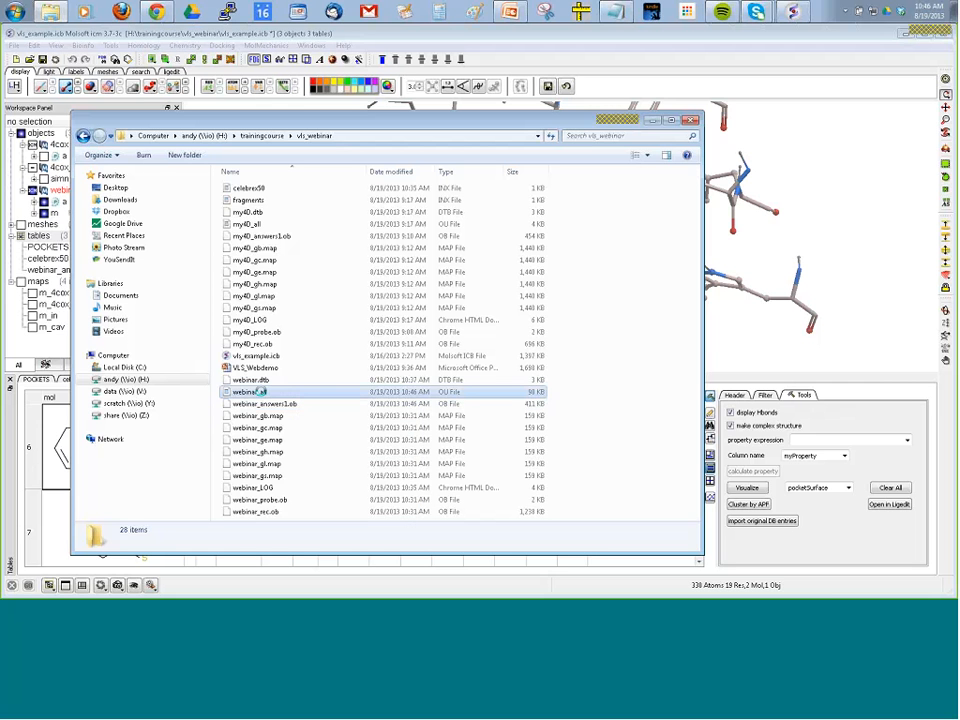
right_click(262, 392)
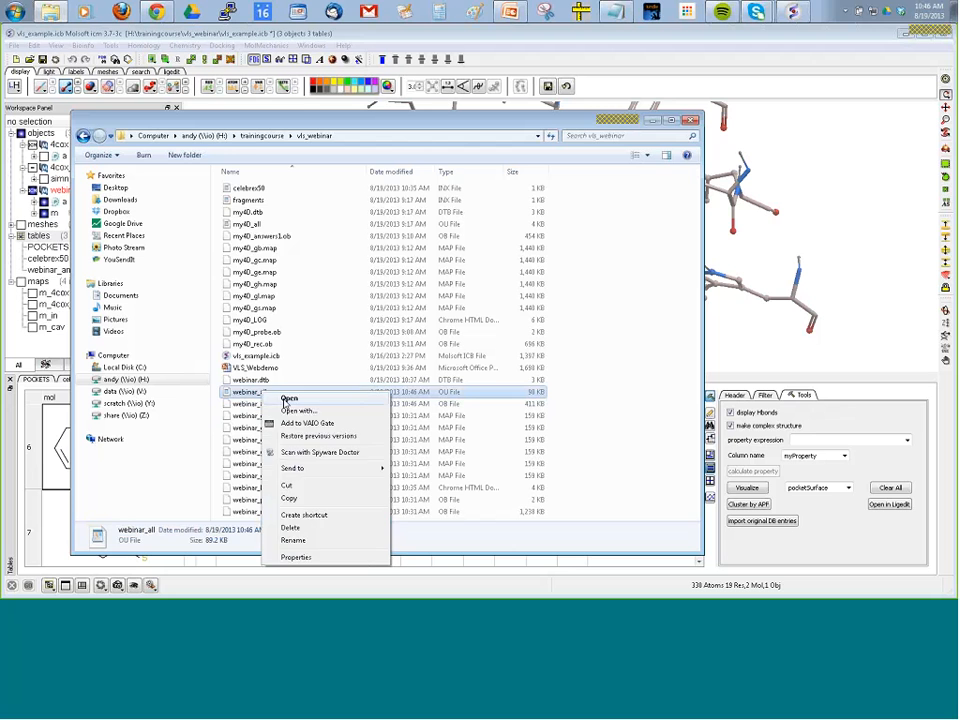
left_click(285, 400)
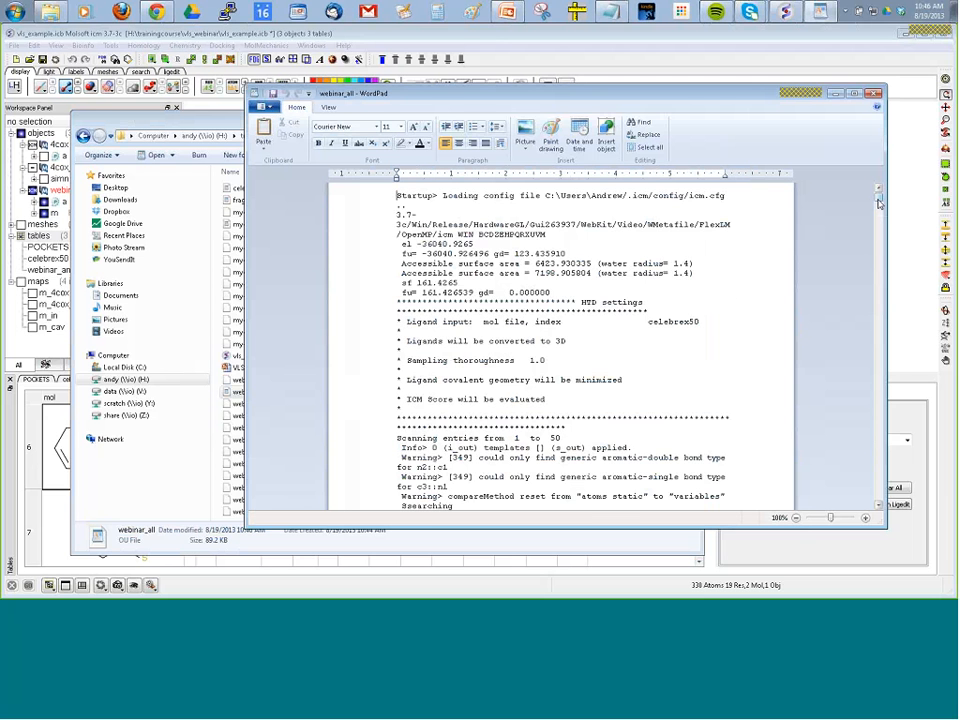
Highlight the SCORES entry for ligand No 50 at the end of the webinar_all log.
left_click_drag(879, 202, 855, 510)
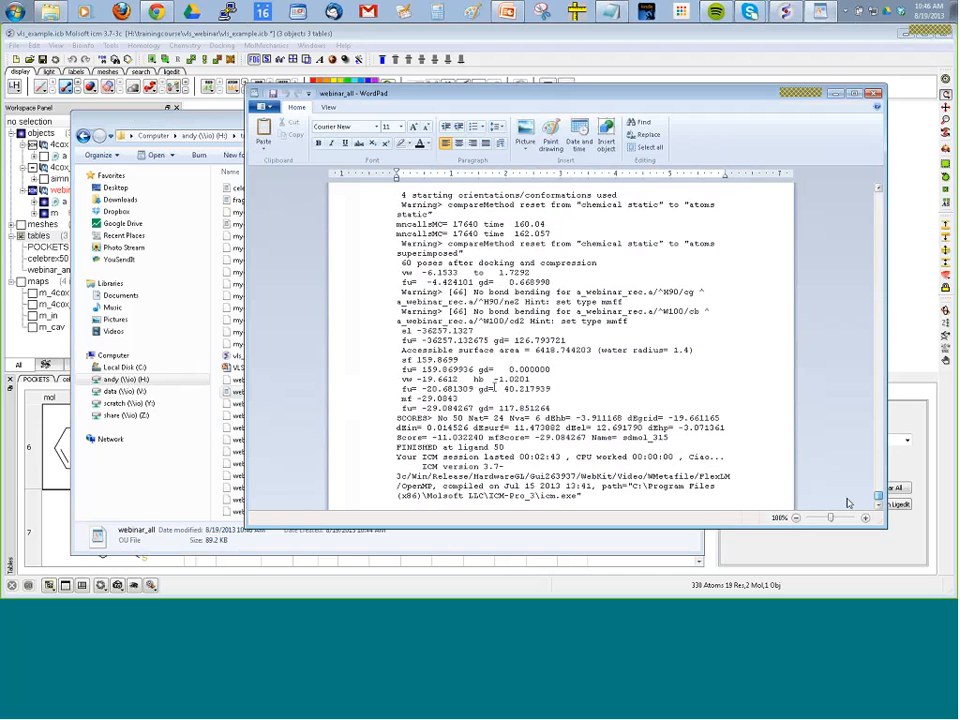
double_click(416, 419)
left_click(393, 419)
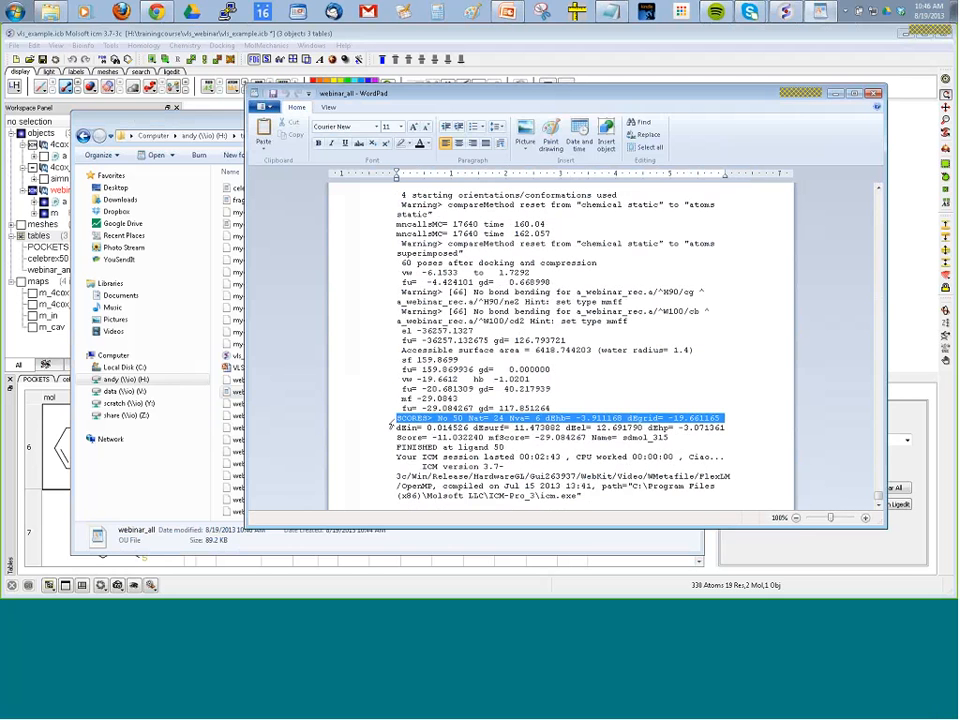
left_click_drag(437, 419, 462, 420)
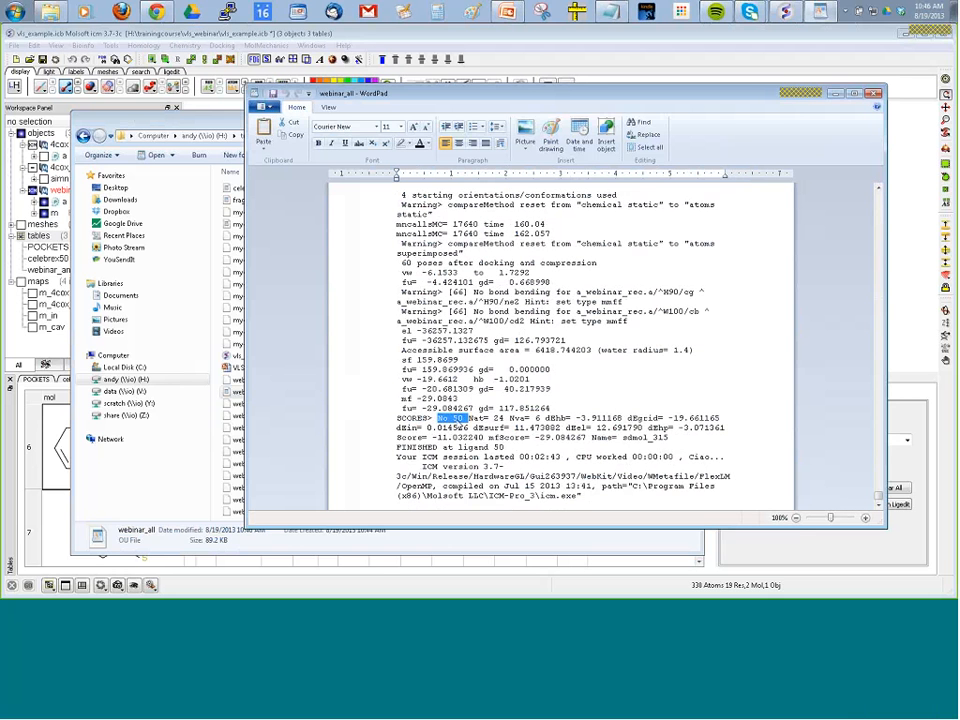
left_click_drag(397, 418, 466, 419)
Switch back to ICM and try a database scan job for the webinar project starting from entry 51.
left_click(551, 578)
left_click(224, 46)
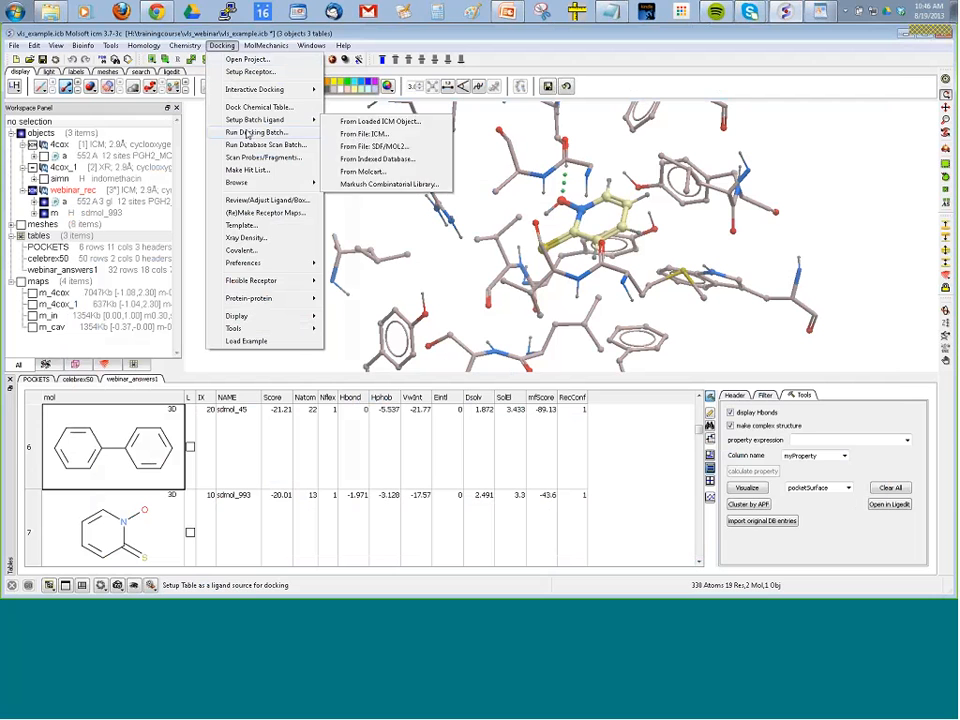
left_click(248, 146)
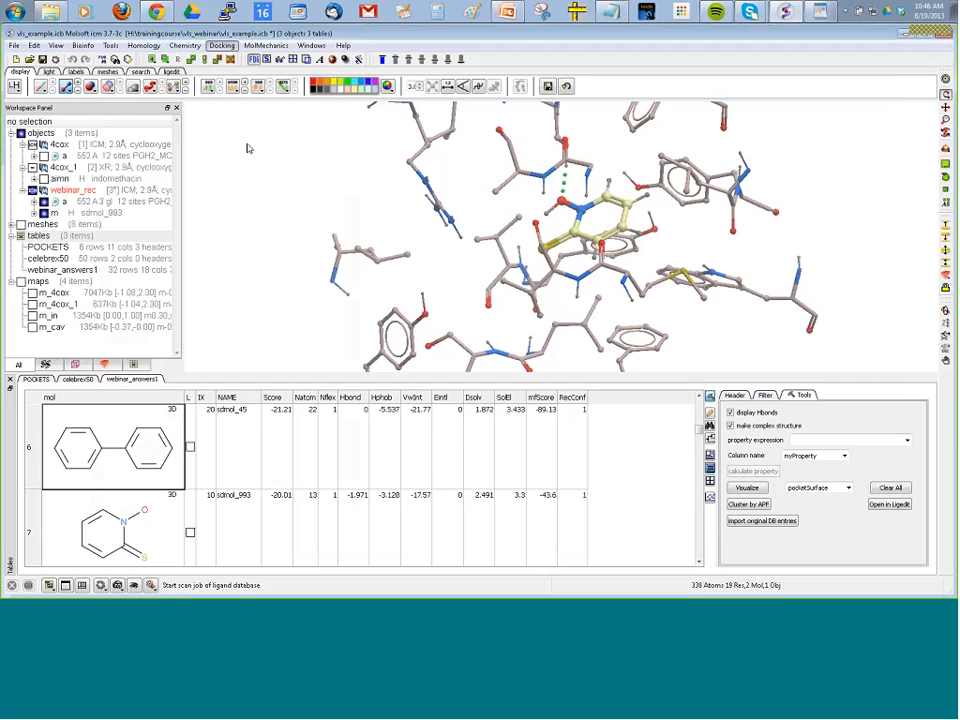
left_click_drag(491, 305, 458, 305)
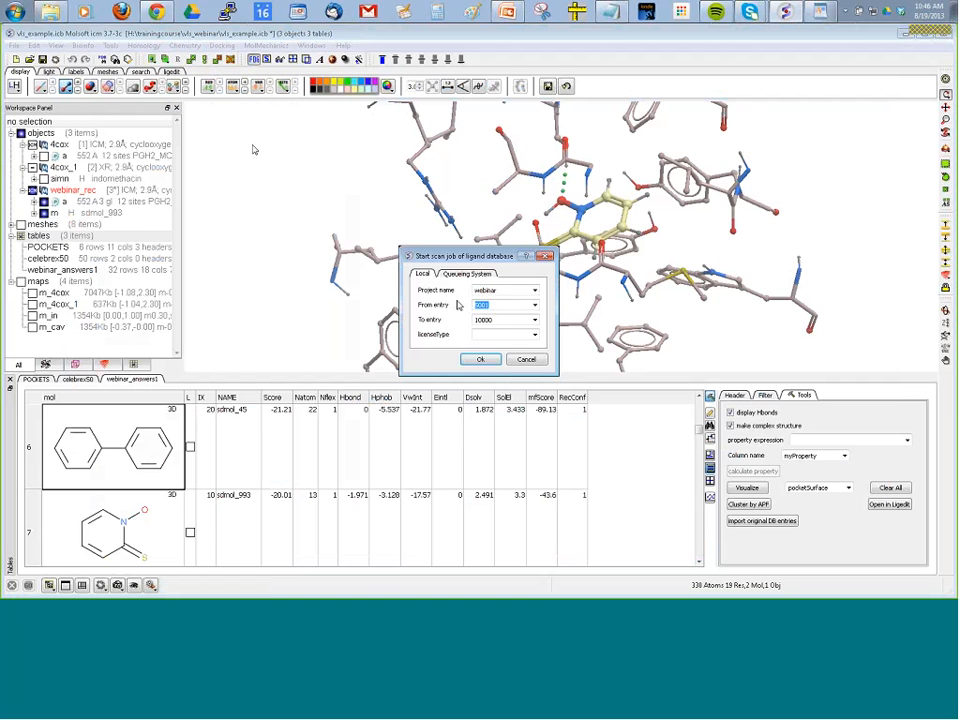
type("51")
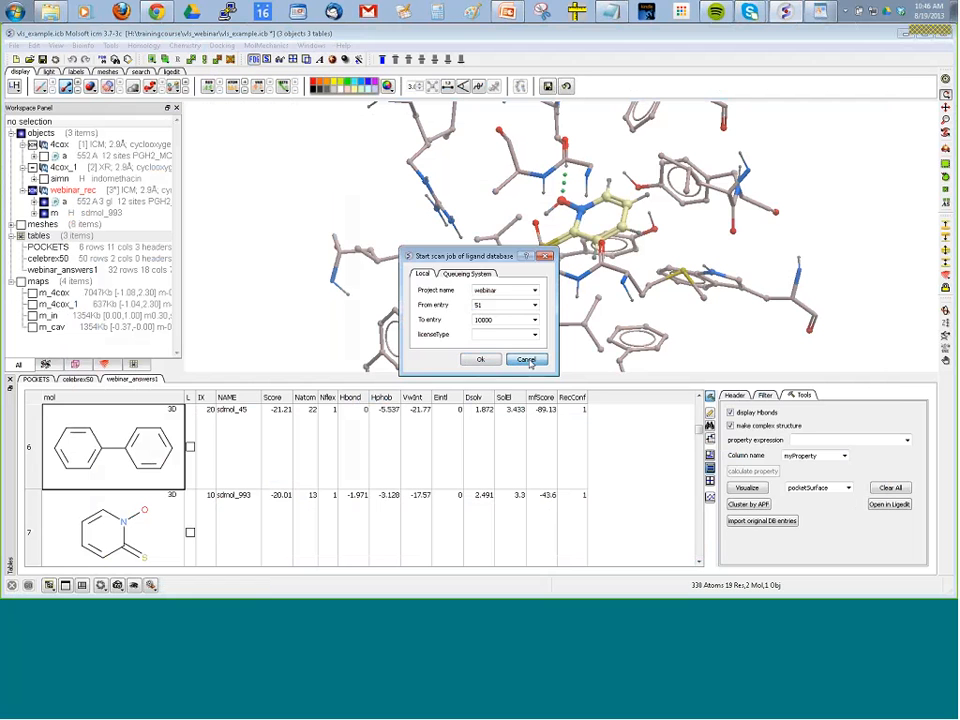
left_click(527, 360)
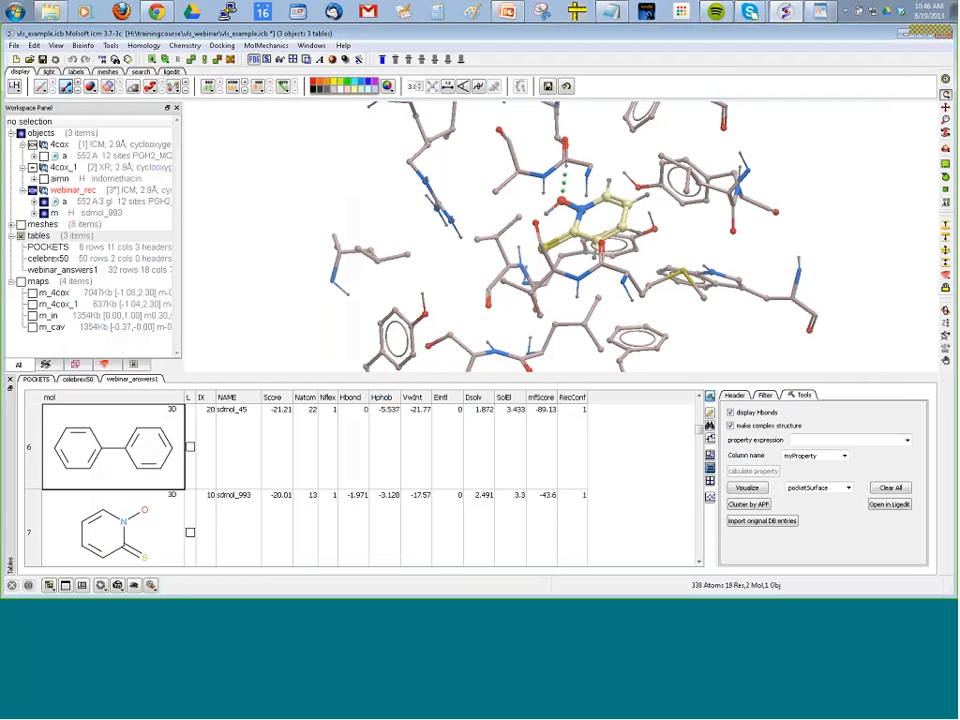
Display the docked pose of hit sdmol_403 from the webinar_answers1 table.
left_click_drag(379, 192, 400, 262)
scroll(130, 511, "down", 1)
double_click(130, 511)
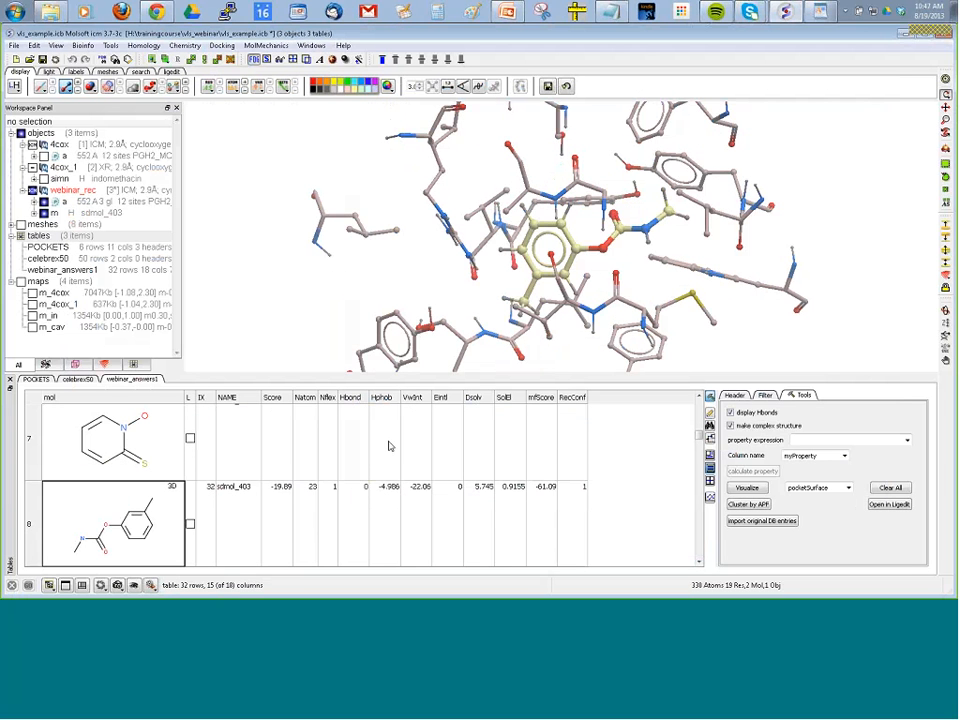
Plot Score on X against Natom on Y for the webinar_answers1 table, and enlarge the plot area.
scroll(280, 438, "up", 1)
scroll(240, 446, "up", 1)
scroll(203, 453, "up", 4)
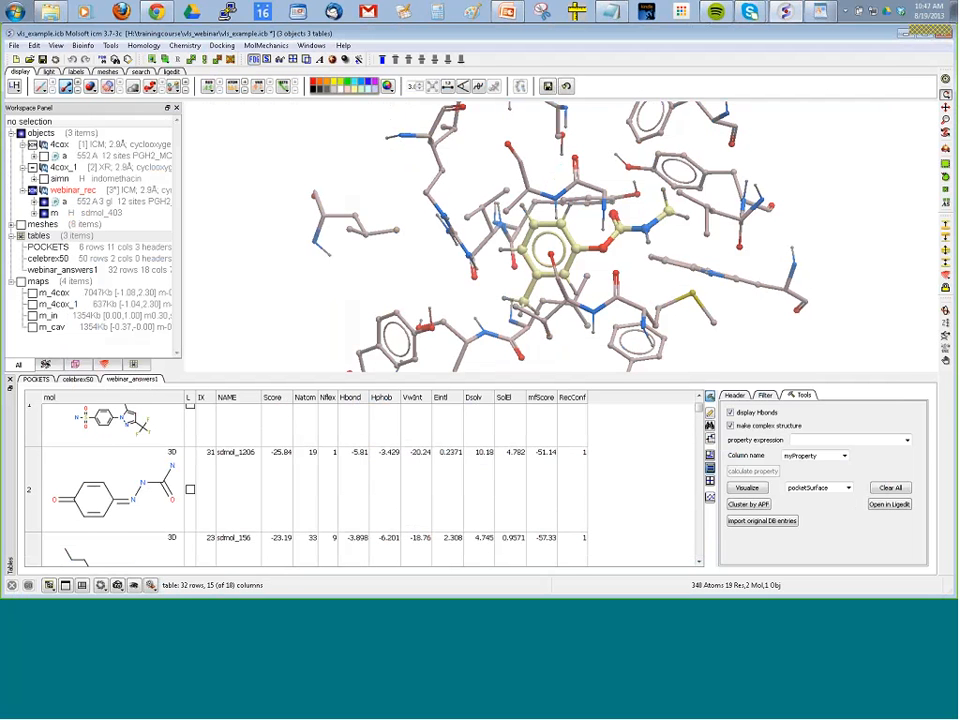
left_click(710, 502)
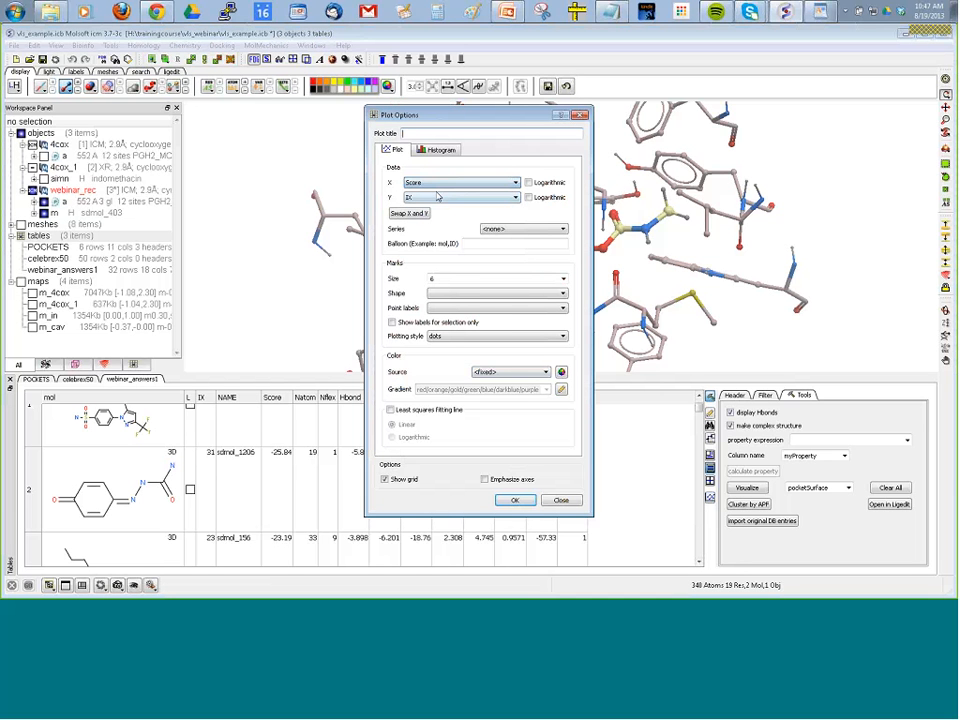
left_click(437, 198)
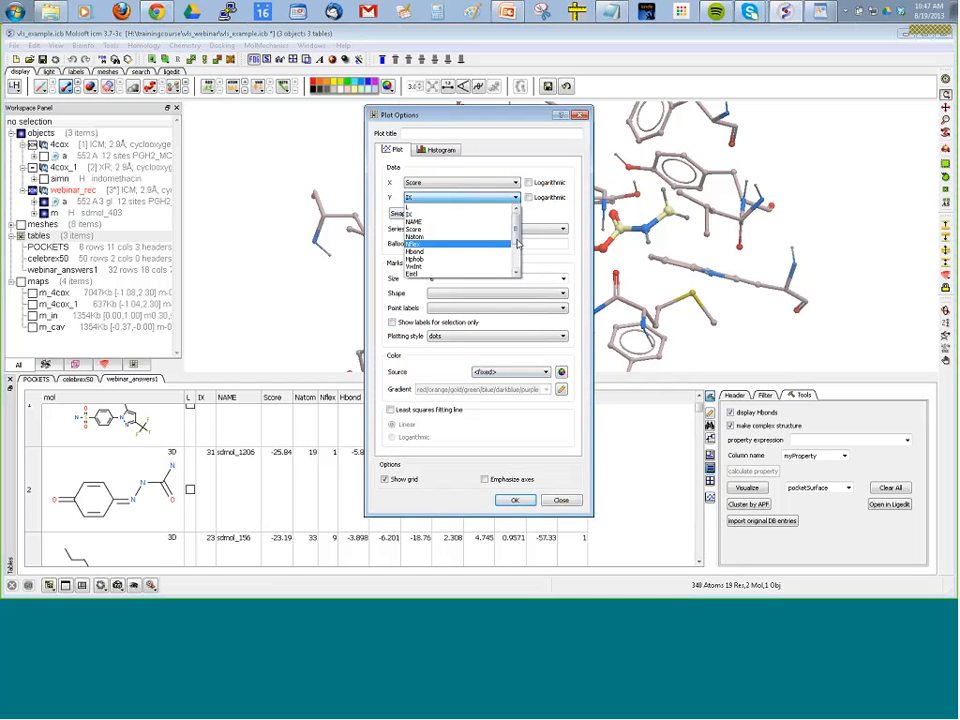
scroll(460, 241, "down", 2)
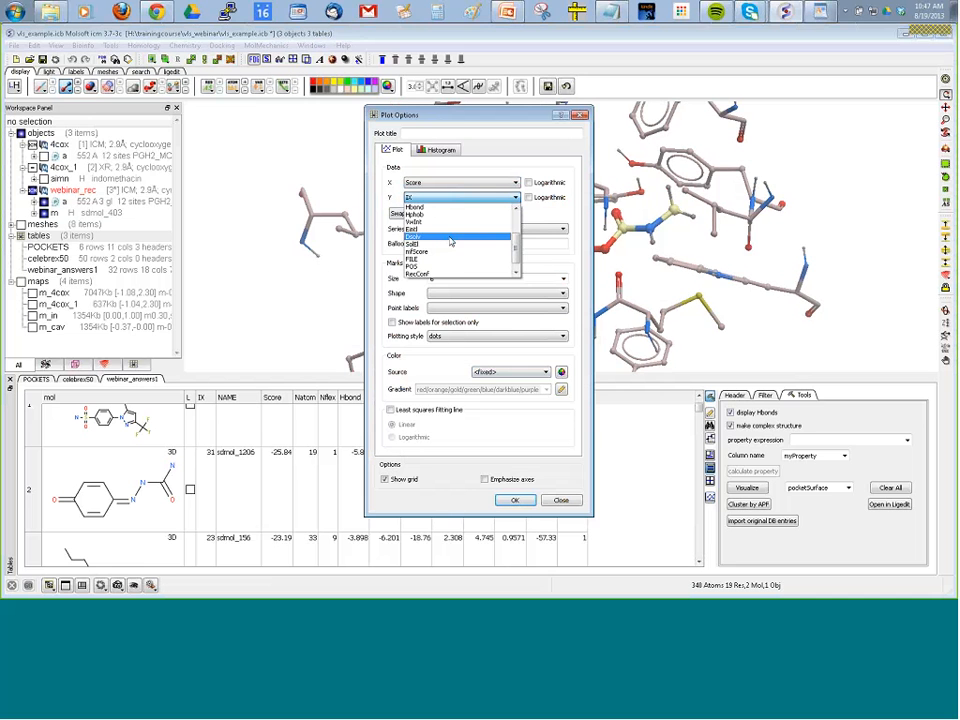
left_click(447, 232)
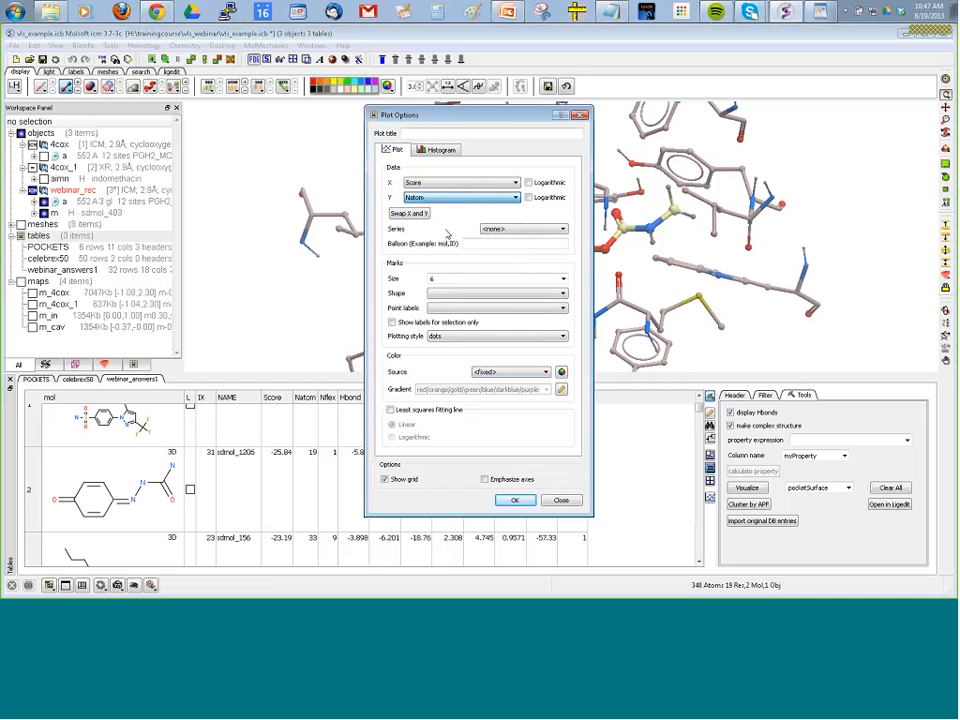
left_click(515, 500)
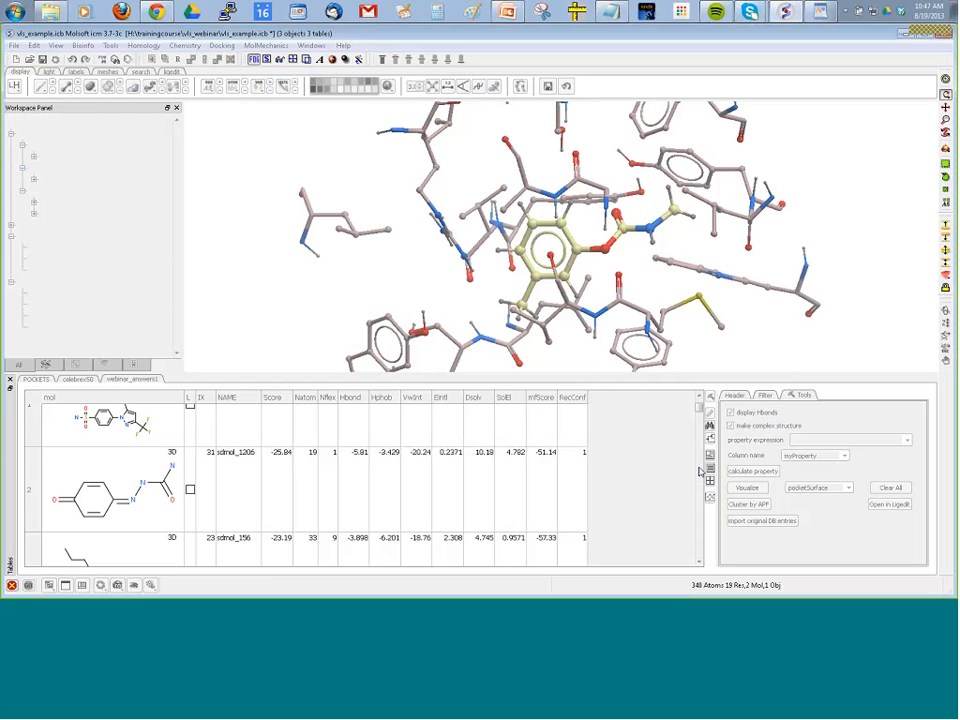
left_click_drag(703, 472, 624, 470)
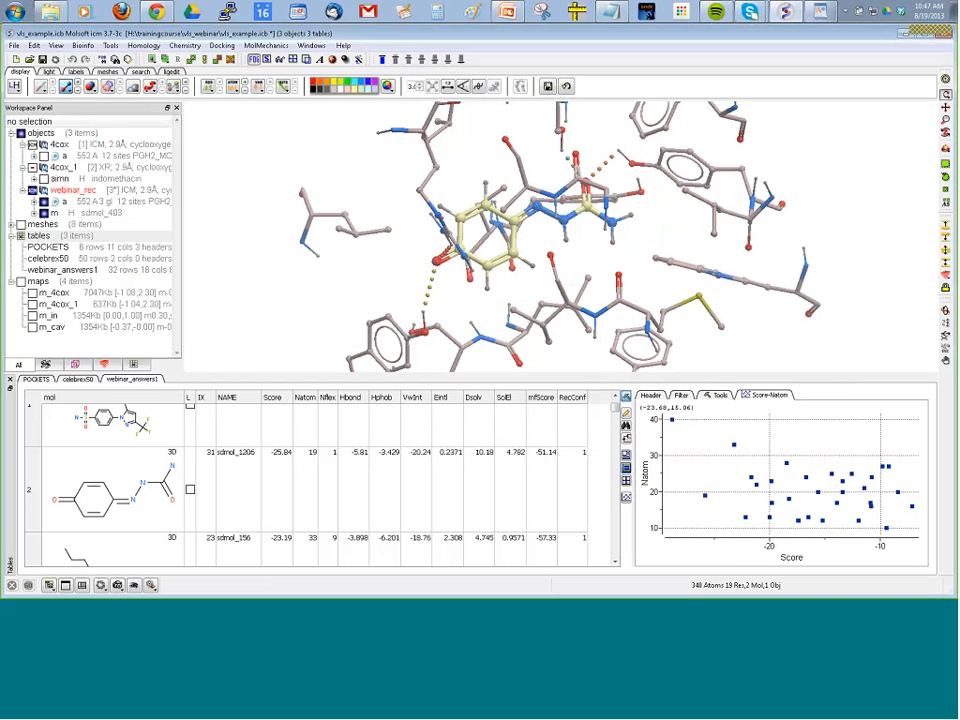
Select a group of mid-scoring points with about 20 to 30 atoms in the Score-Natom plot, and clear the selection.
left_click_drag(795, 462, 884, 501)
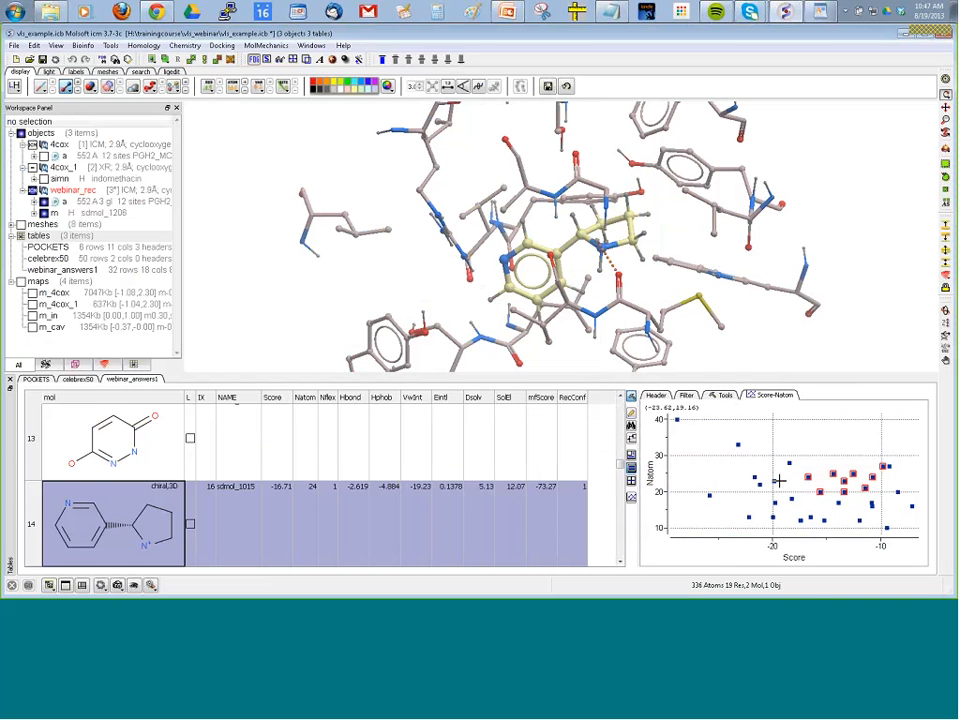
right_click(709, 475)
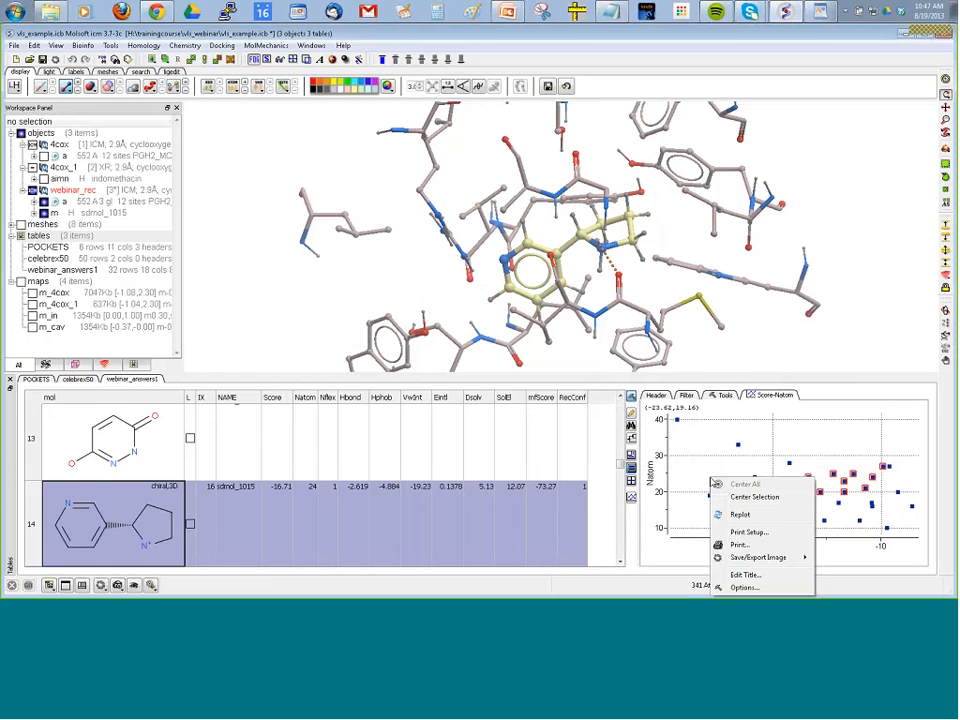
left_click(699, 468)
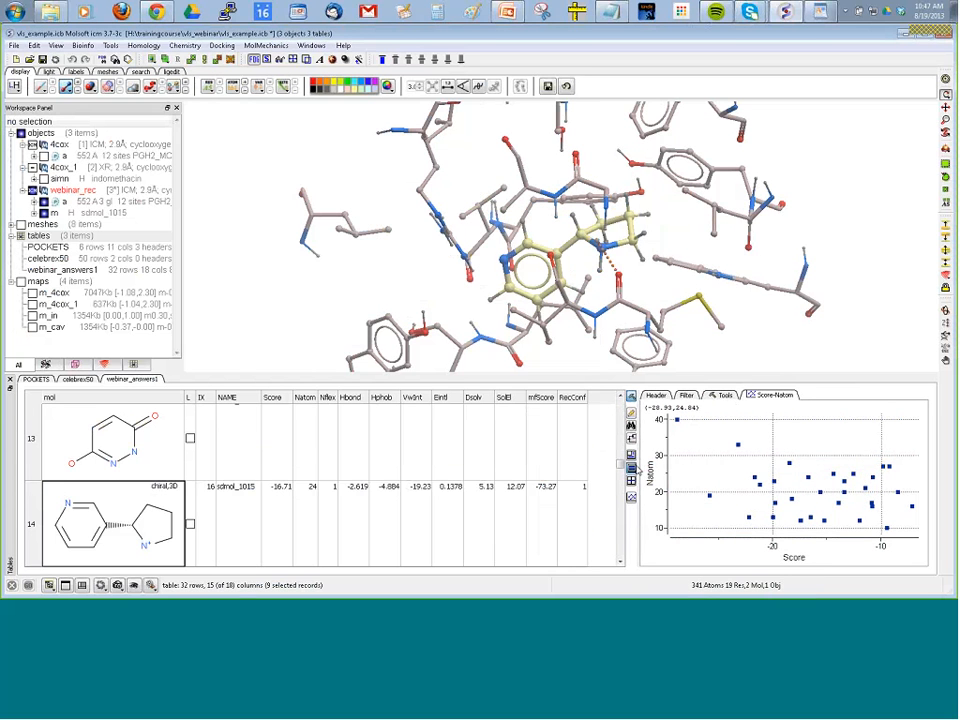
left_click(686, 395)
left_click(724, 395)
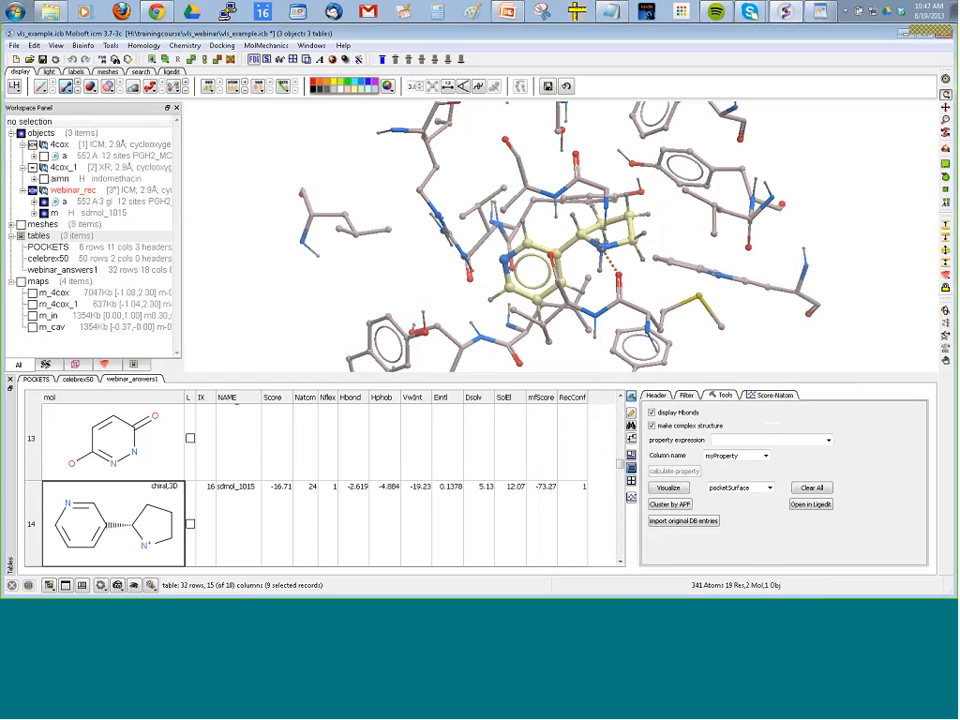
left_click(775, 395)
Cluster the webinar_answers1 hits into a tree and move the cluster split line to a distance of about 0.7.
scroll(306, 412, "up", 10)
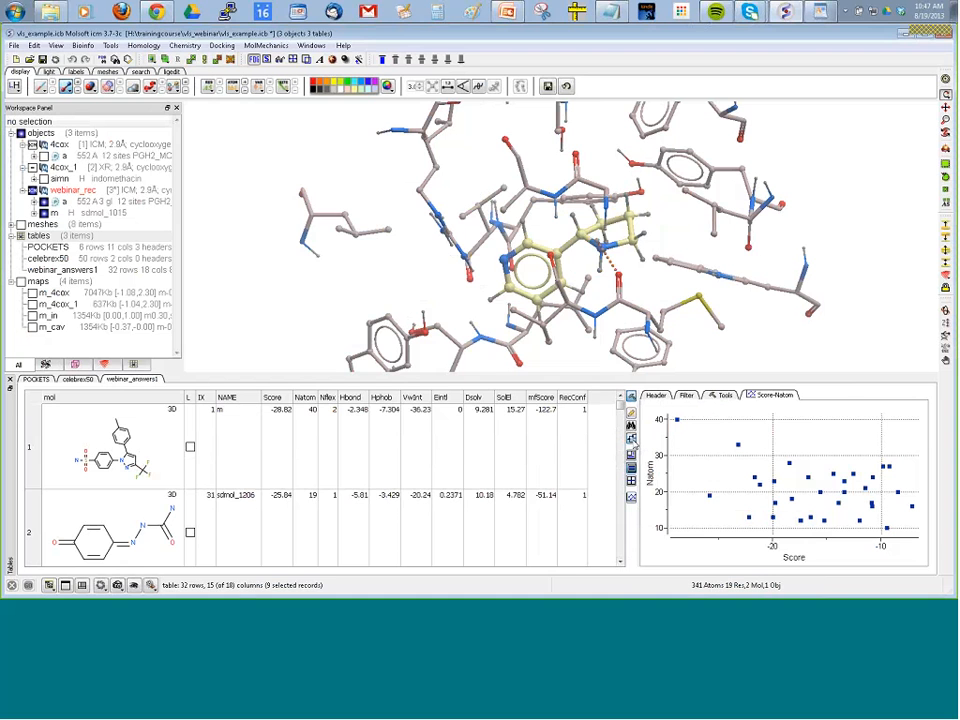
left_click(633, 420)
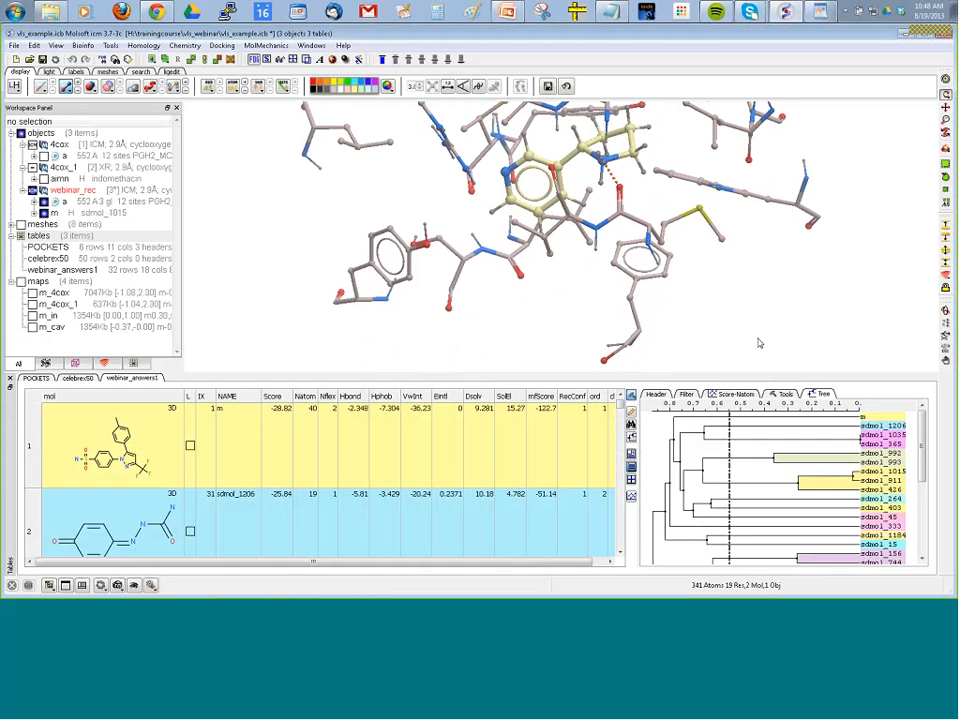
scroll(845, 432, "down", 2)
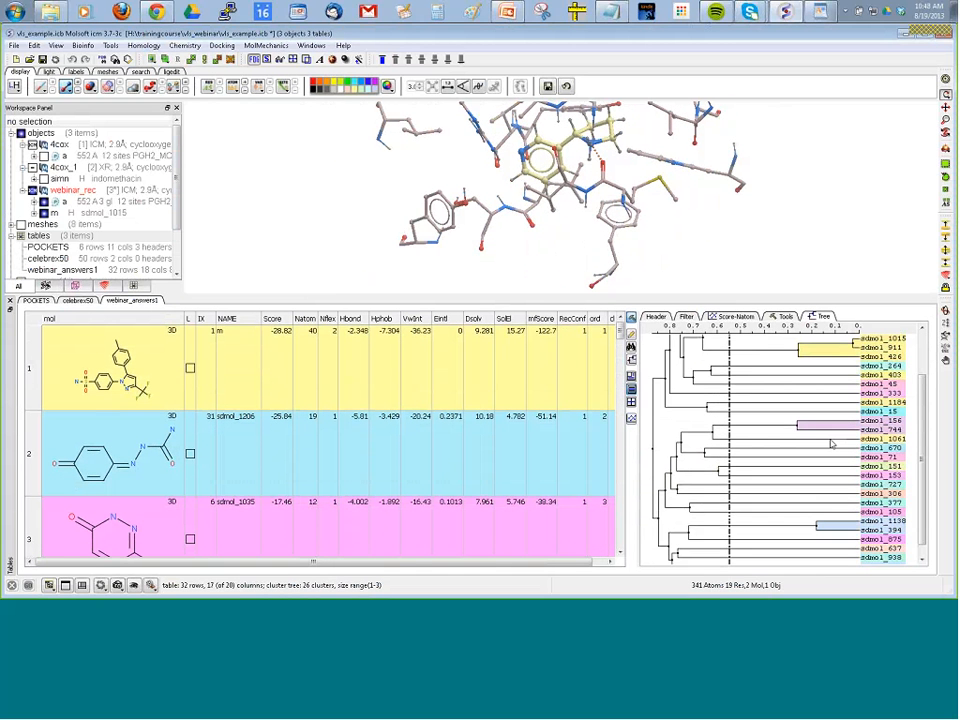
scroll(831, 443, "up", 3)
left_click_drag(729, 371, 676, 377)
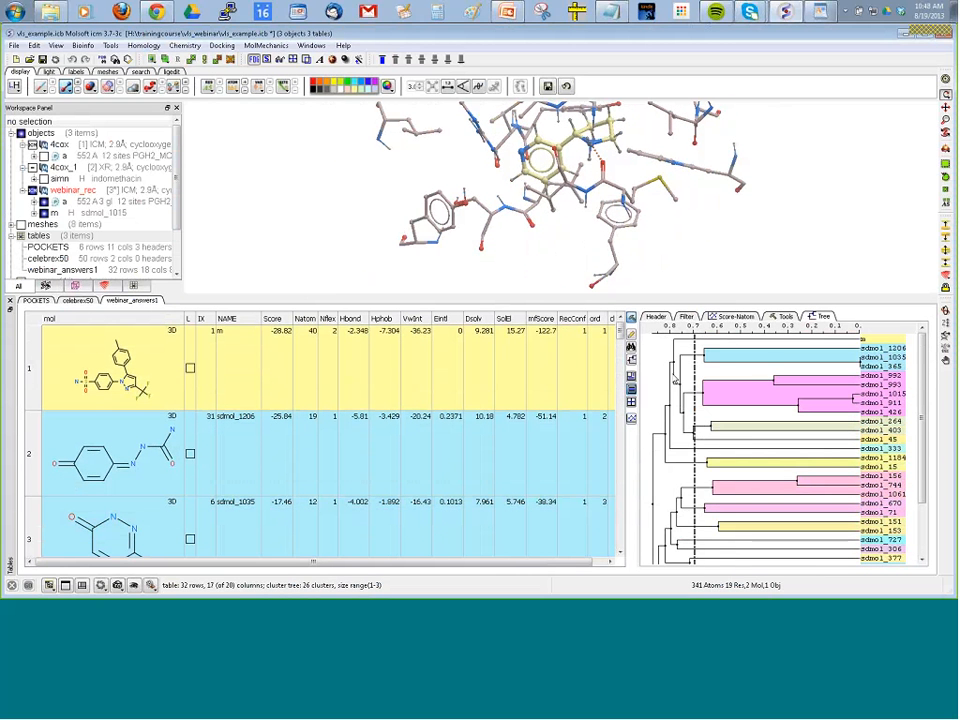
Select one representative from each cluster by minimum Score, treating singletons as individual clusters.
right_click(658, 375)
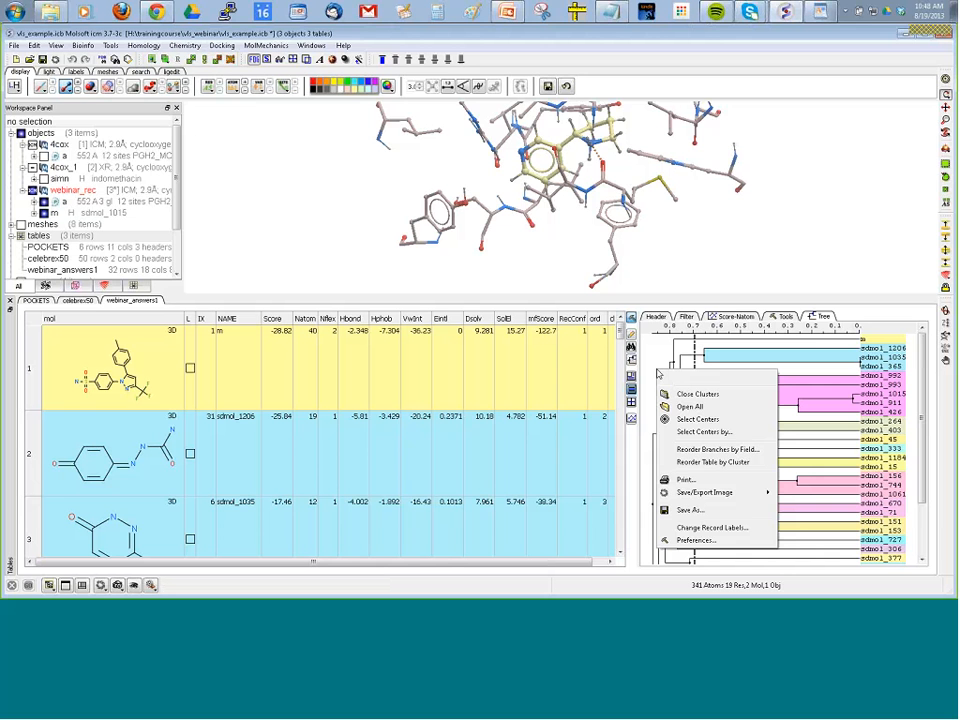
left_click(690, 432)
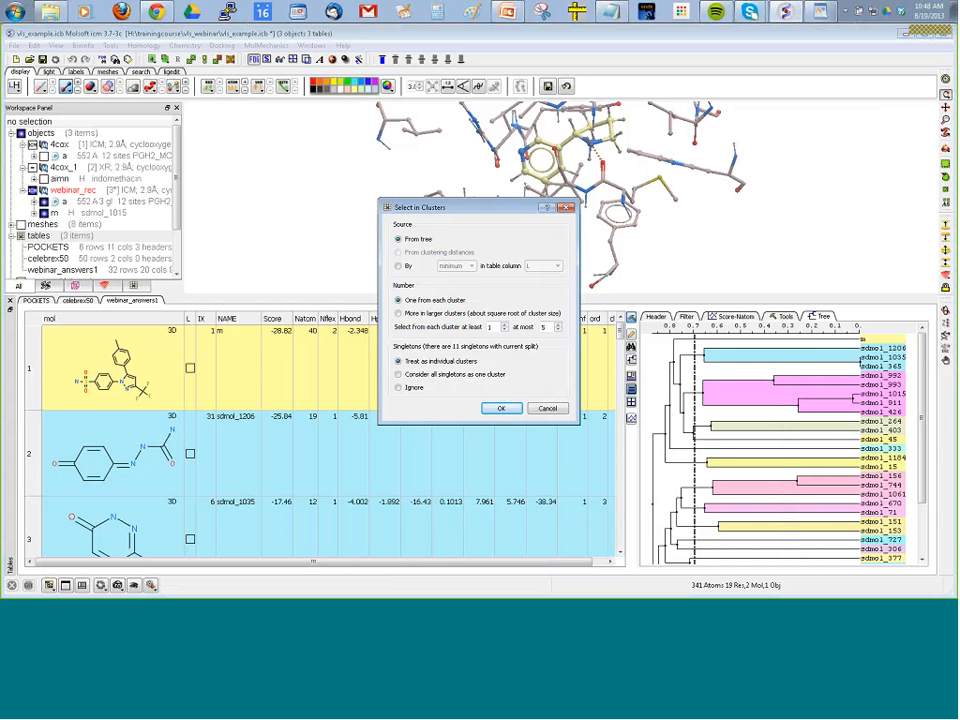
left_click(398, 265)
left_click(543, 265)
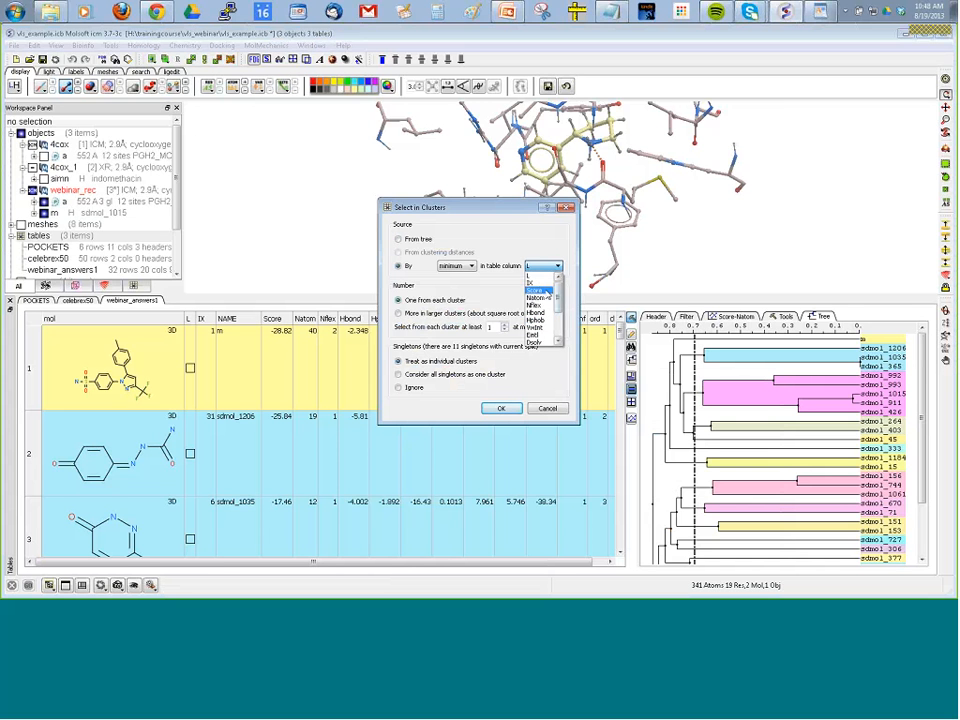
left_click(536, 291)
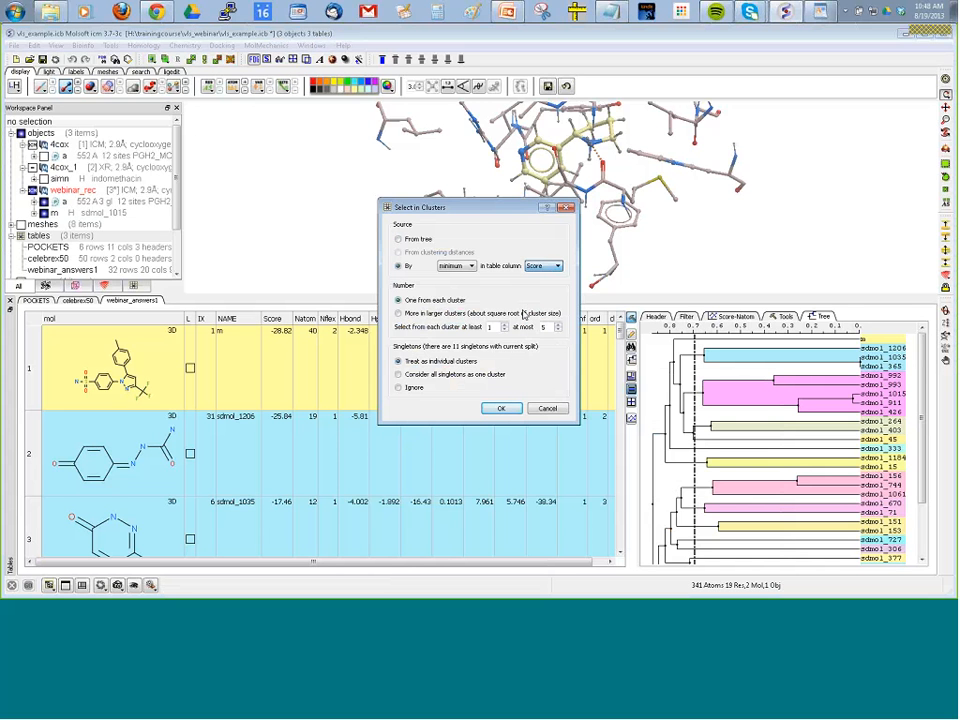
left_click(502, 409)
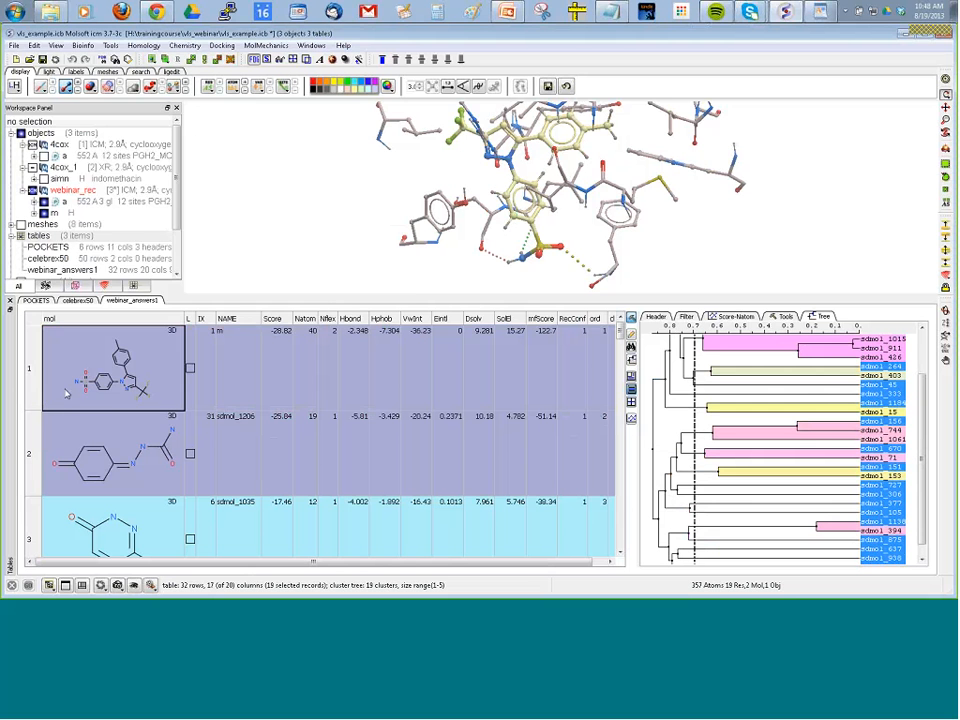
Copy the selected cluster representatives to a new ICM table named cherryPicked.
right_click(117, 340)
mouse_move(150, 264)
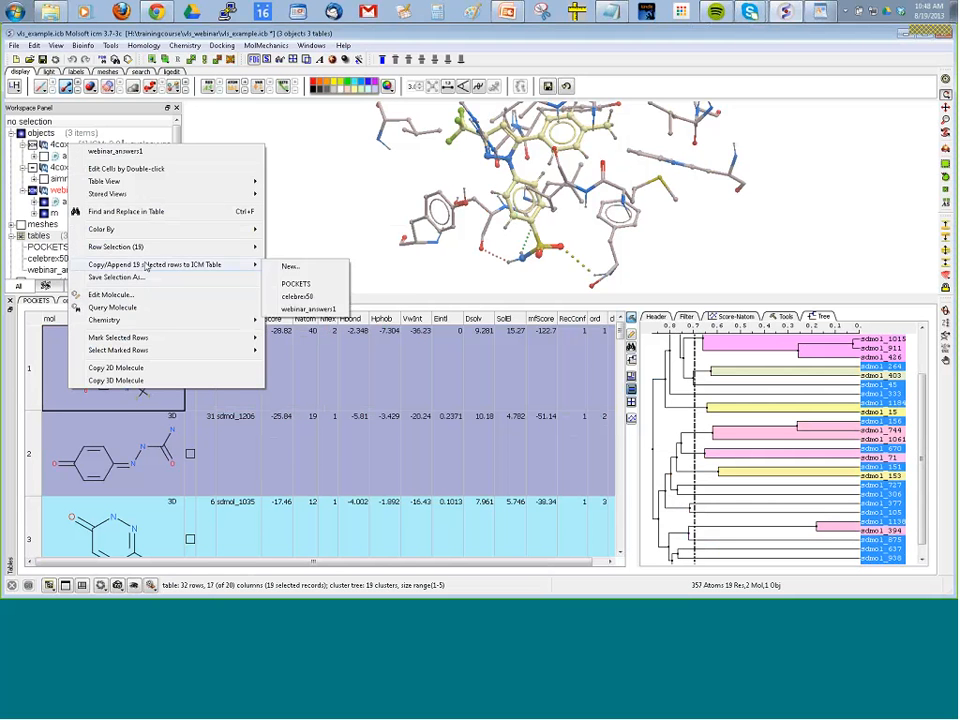
left_click(285, 262)
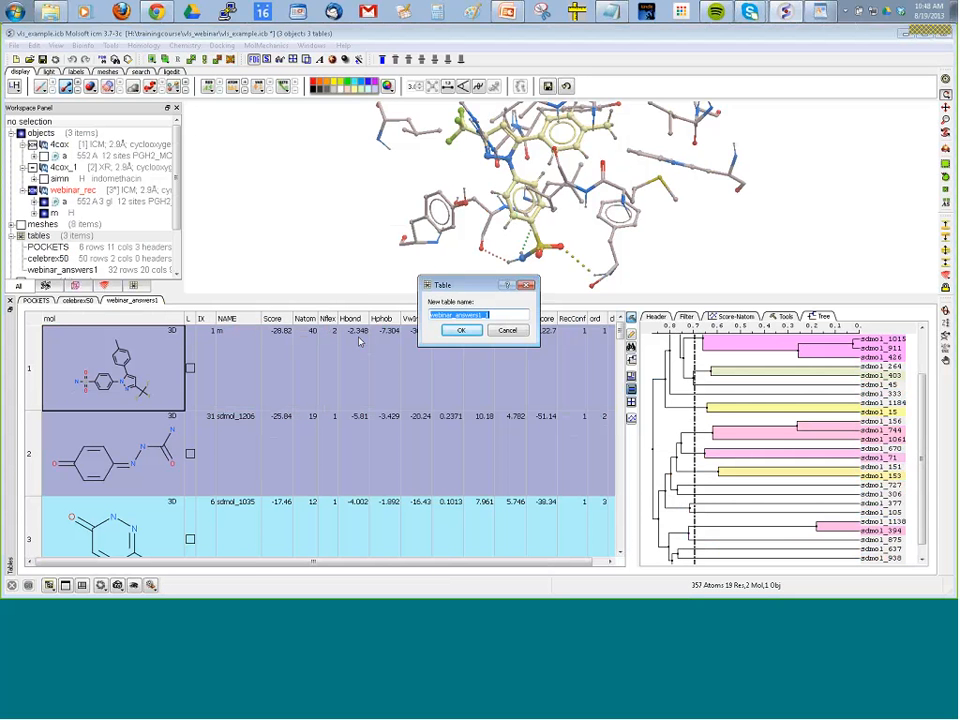
type("cherryPicked")
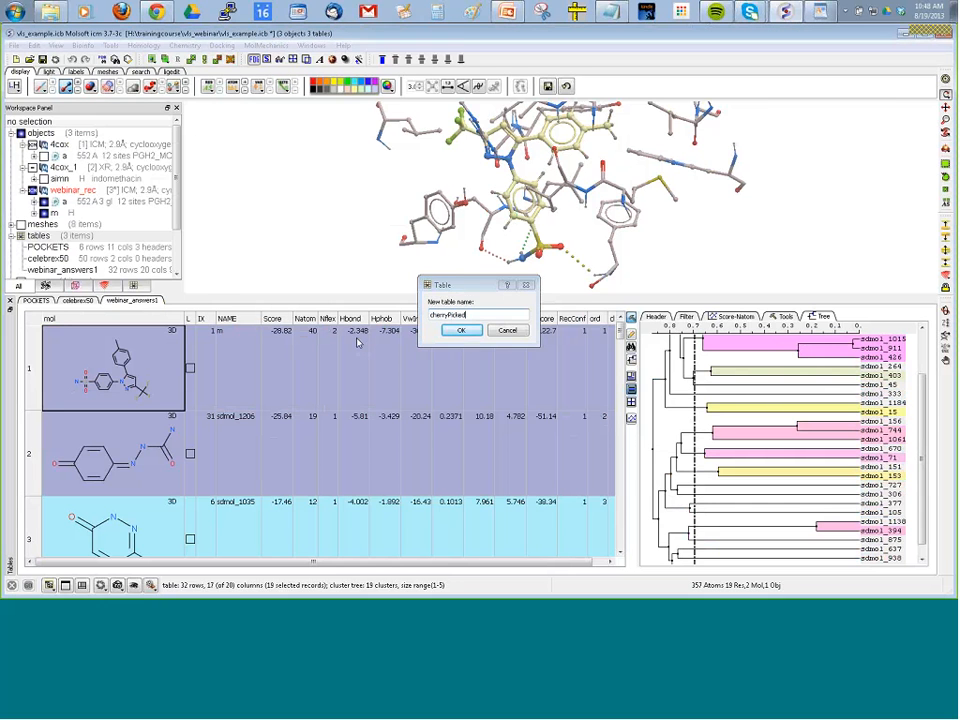
key("Return")
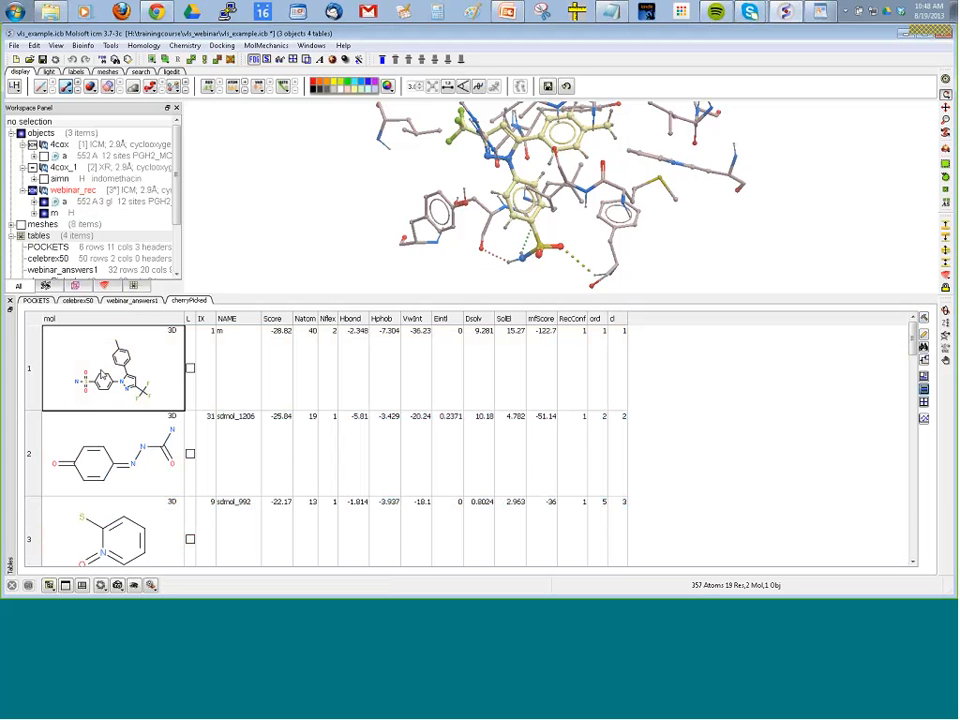
Display the pose of sdmol_1206 from the cherryPicked table, and return to the first hit in webinar_answers1.
double_click(113, 454)
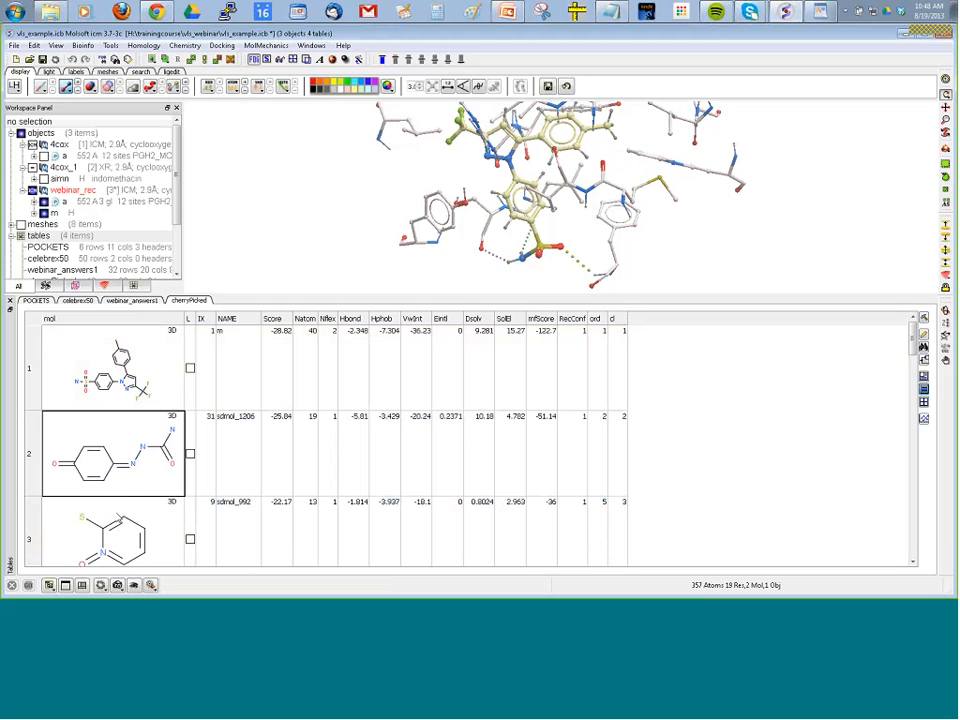
left_click(132, 301)
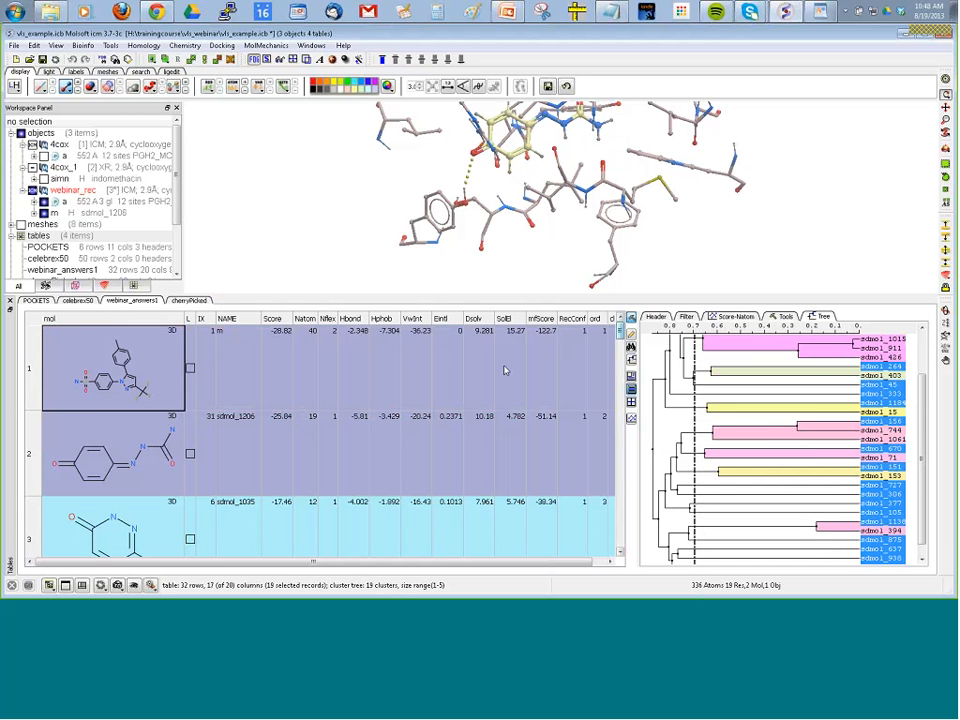
double_click(477, 372)
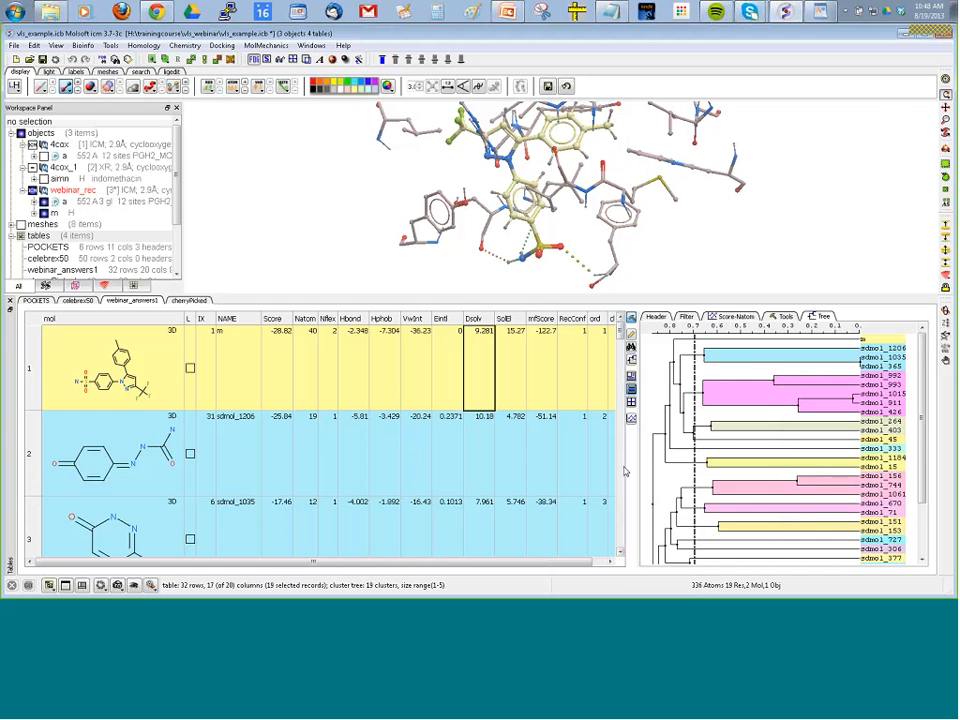
Display the first hit's docked pose and cluster the webinar_answers1 hits by APF.
left_click(686, 316)
left_click(785, 316)
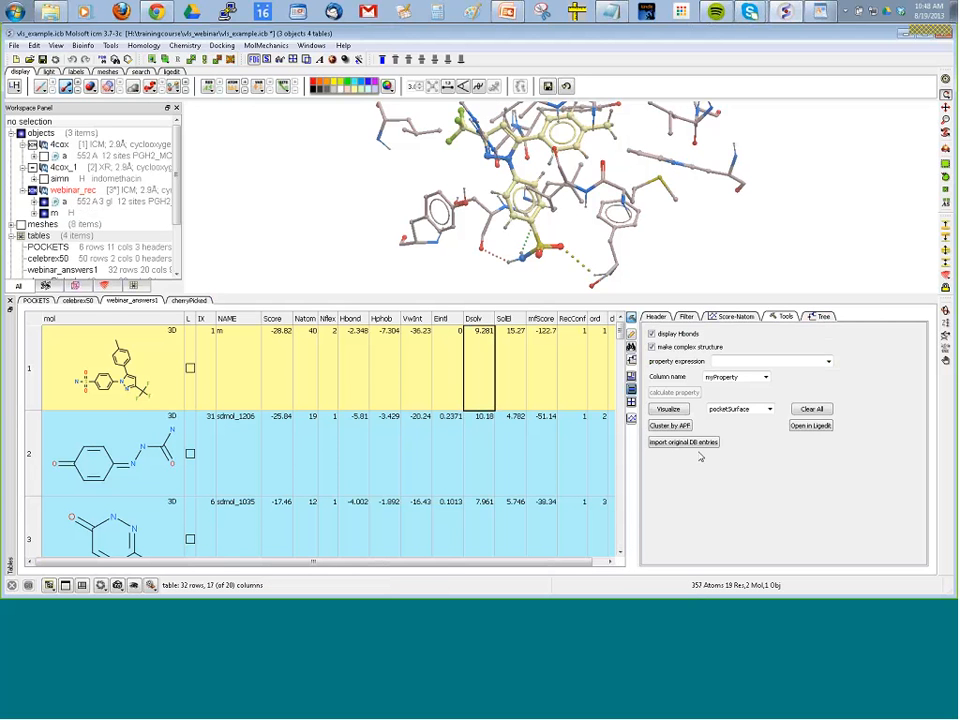
left_click(118, 476)
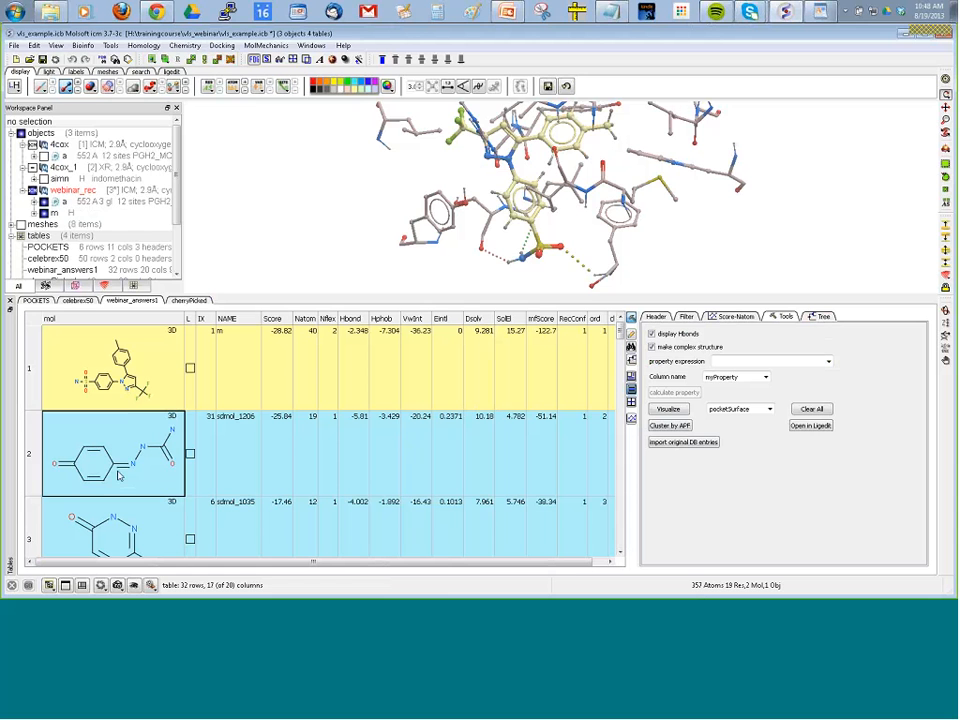
left_click(127, 403)
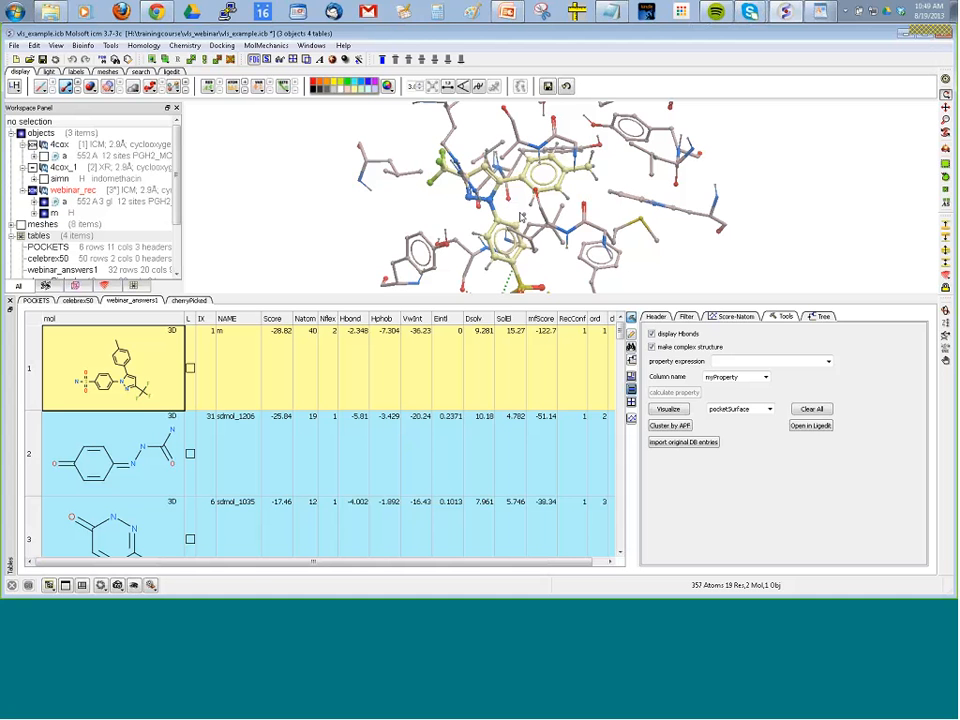
left_click(670, 426)
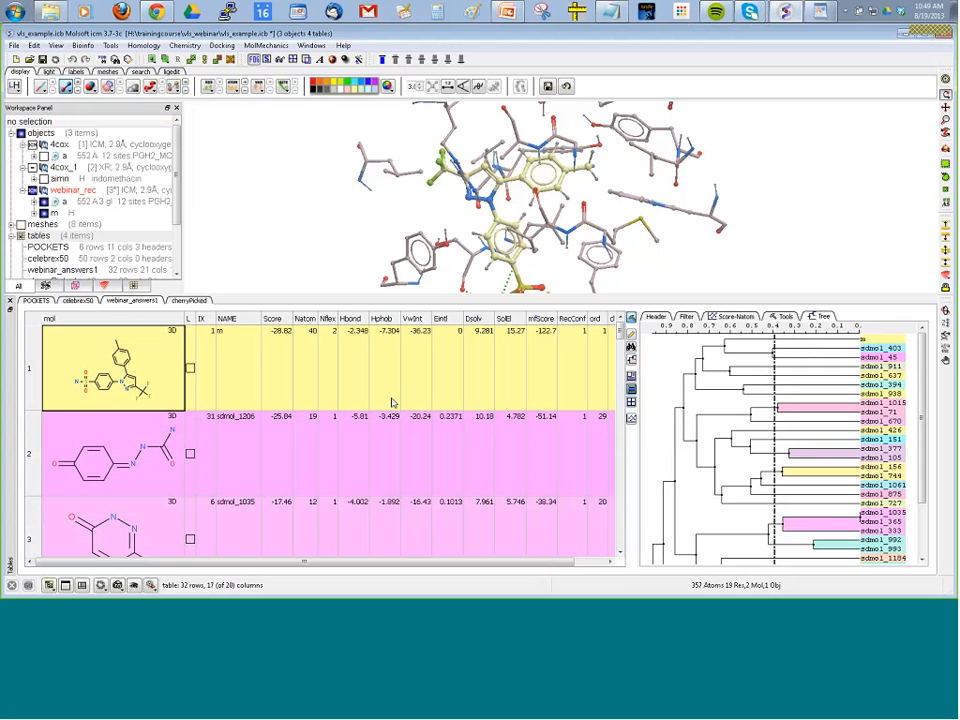
scroll(384, 403, "down", 1)
scroll(384, 403, "up", 1)
Lock the sdmol_1206 pose on display and compare it with sdmol_1015, sdmol_670 and sdmol_71 chosen from the cluster tree.
left_click(190, 453)
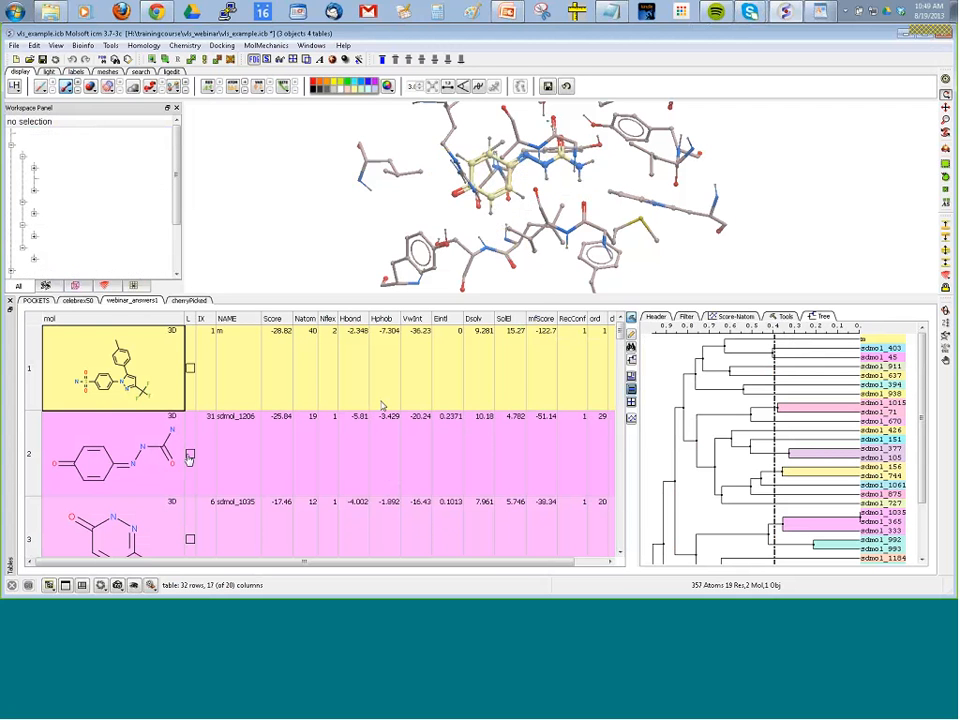
left_click(881, 403)
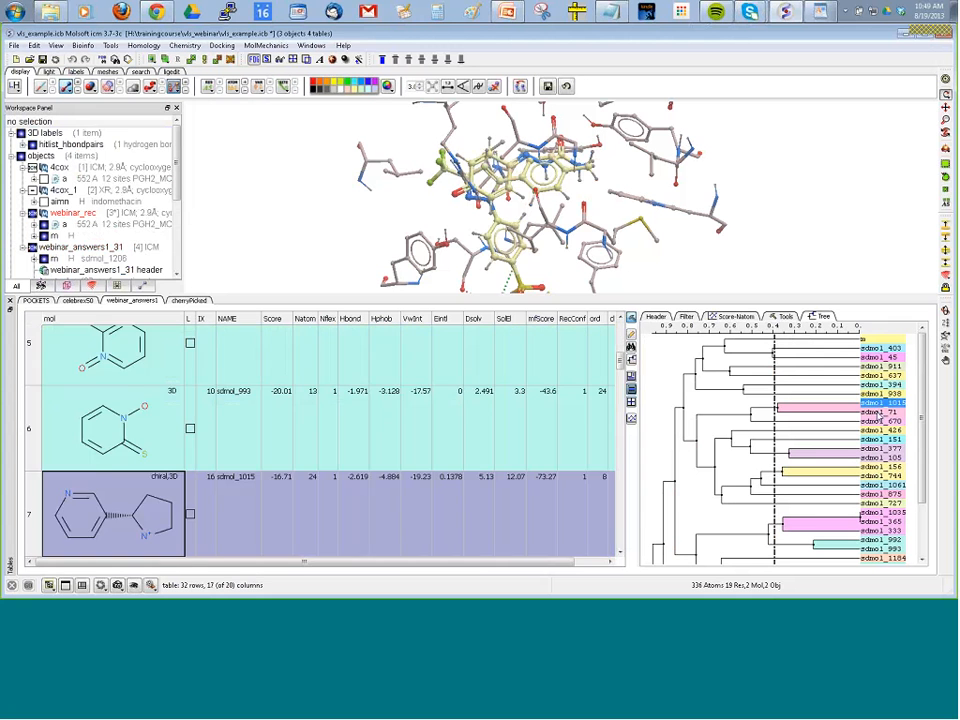
left_click(881, 421)
left_click(879, 413)
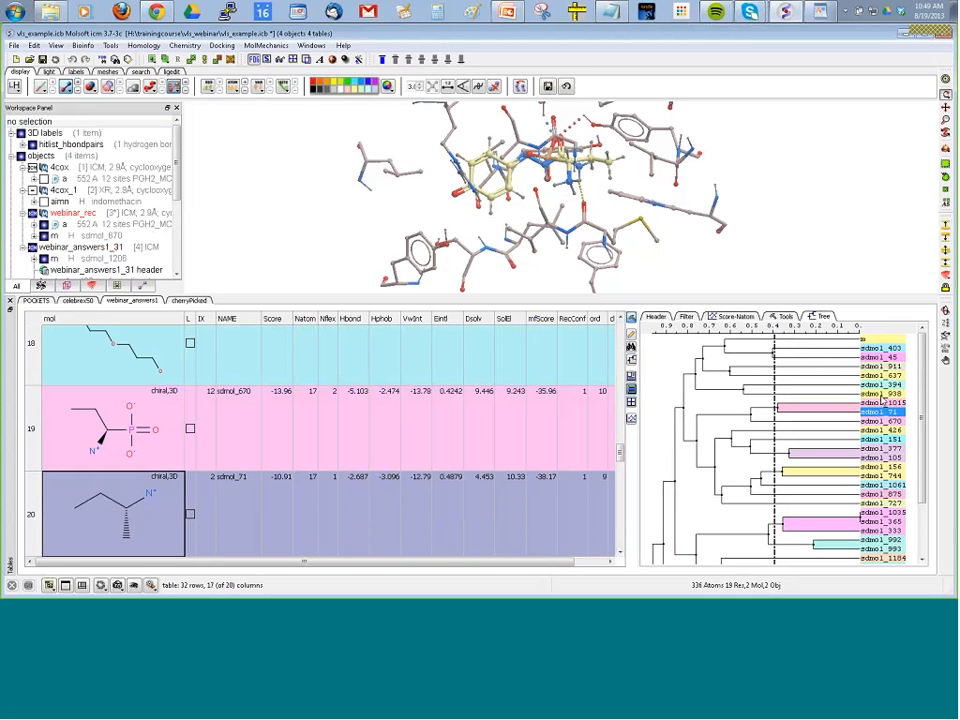
left_click(883, 403)
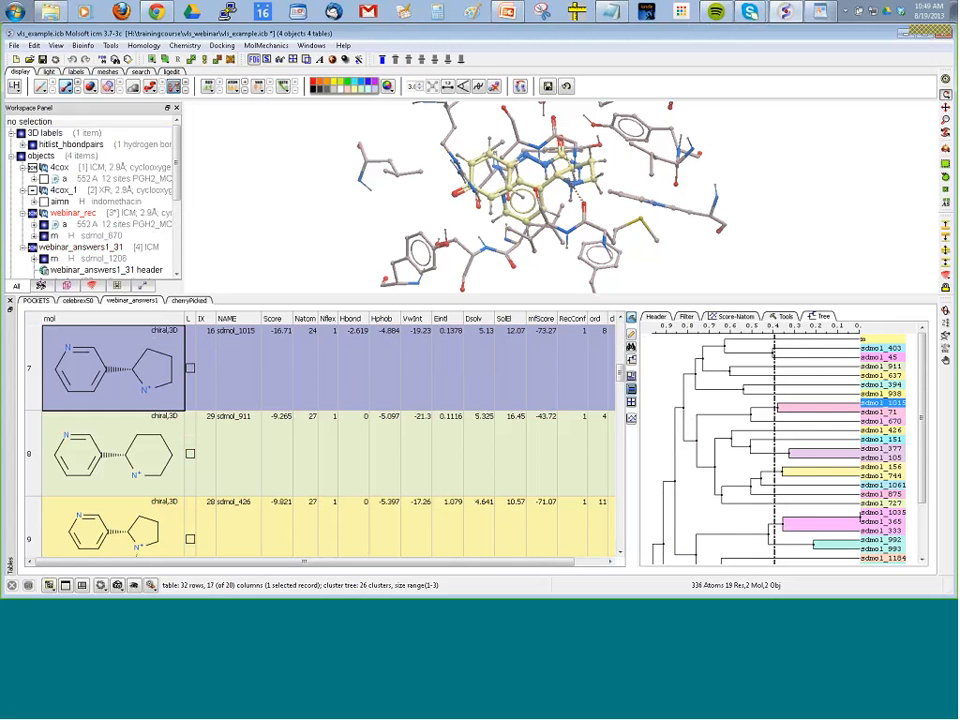
Move the APF cluster split line to a distance of about 0.5 and bring up the hit list tools.
left_click_drag(774, 380, 747, 380)
left_click(655, 317)
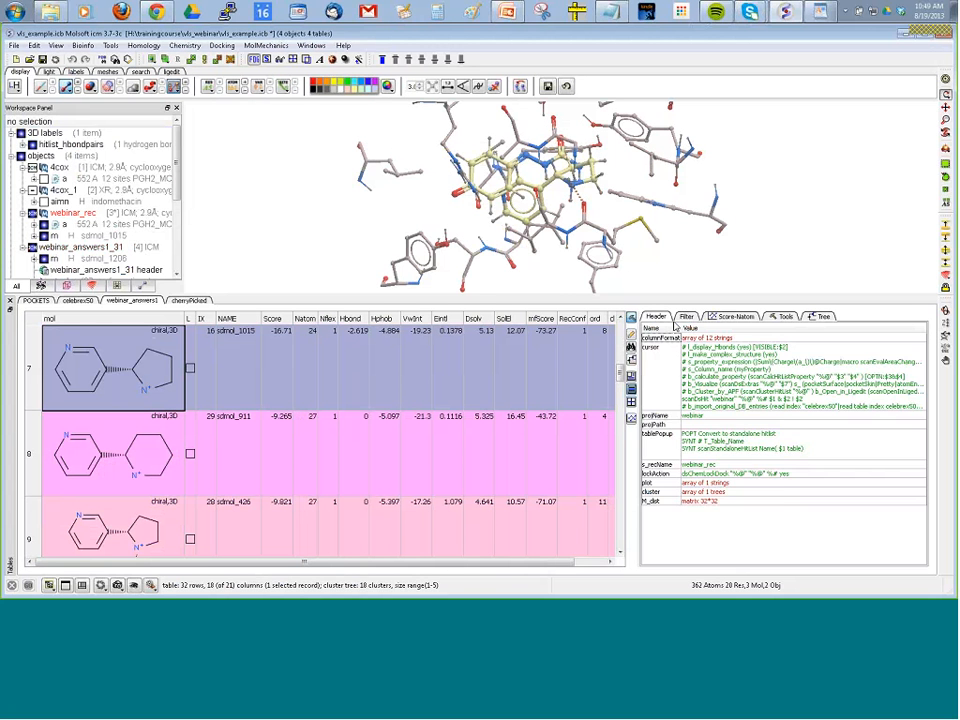
left_click(685, 318)
left_click(730, 317)
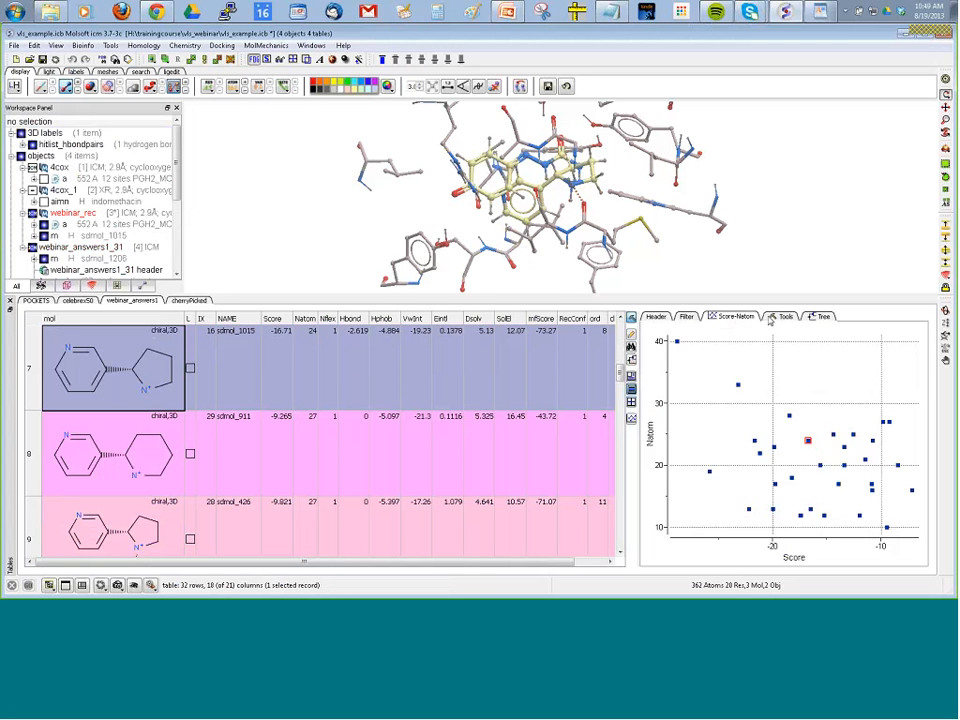
left_click(785, 317)
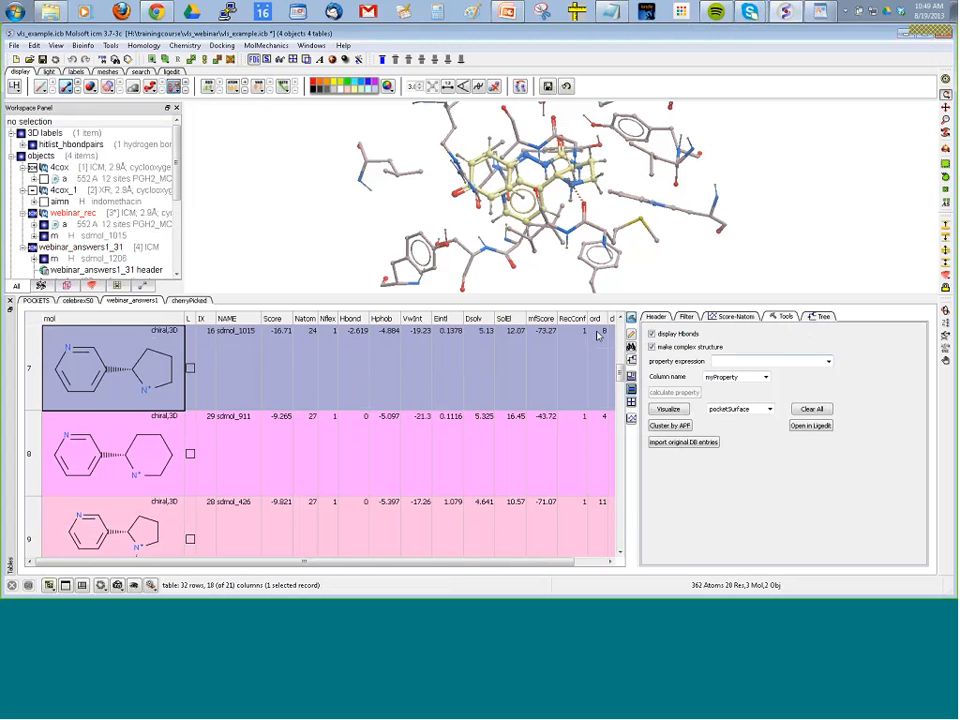
left_click(632, 319)
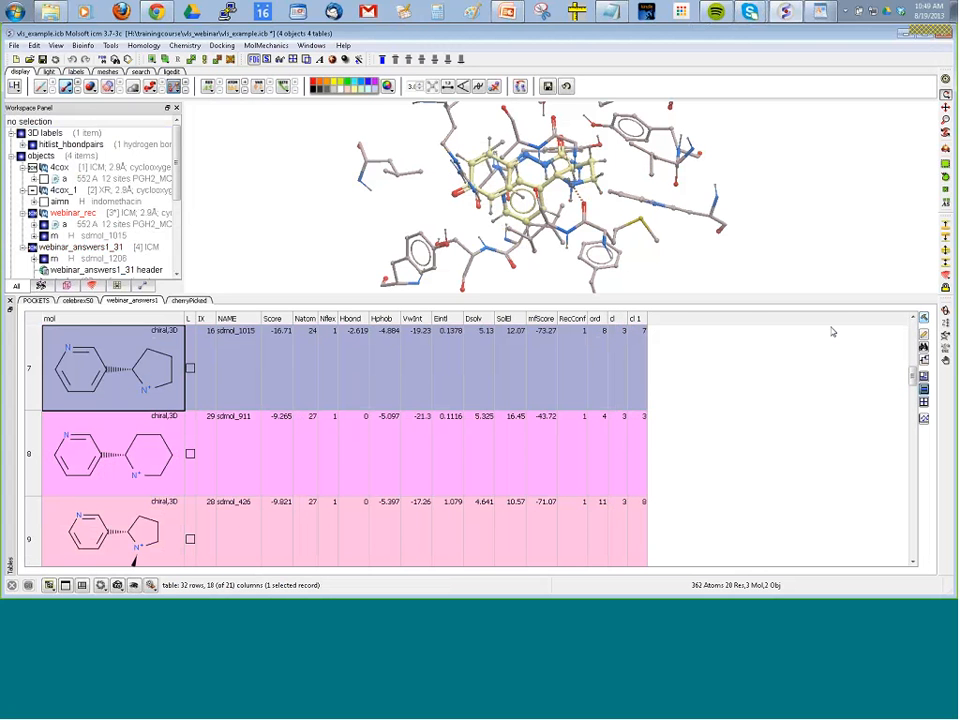
left_click(924, 318)
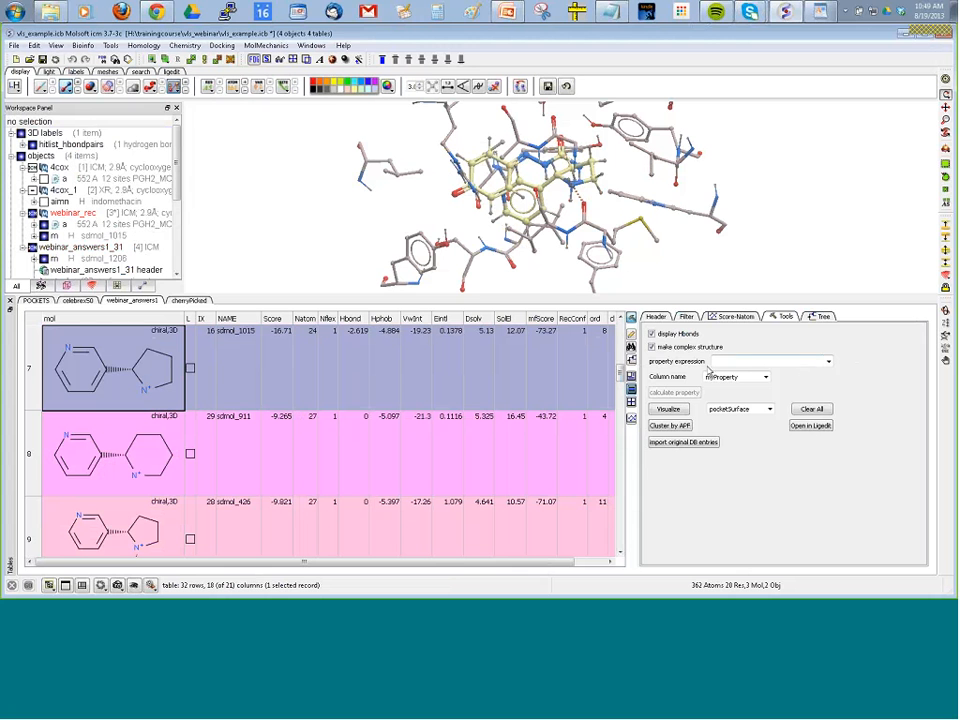
Set the property expression to Hbond to selection, and label and select residue M522 near the ligand.
left_click(828, 364)
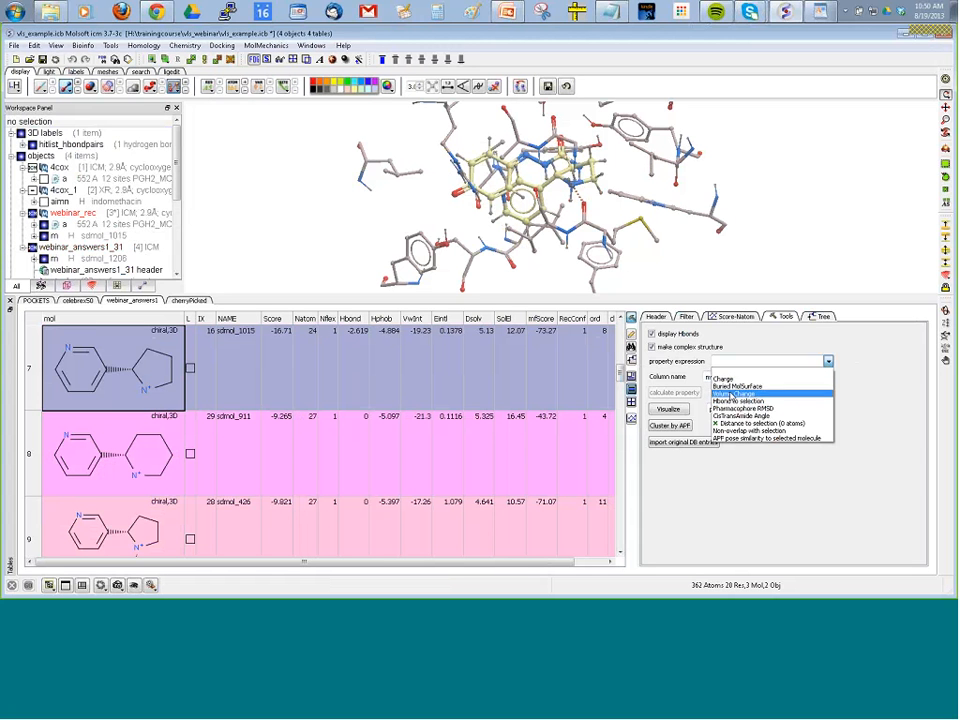
left_click(757, 401)
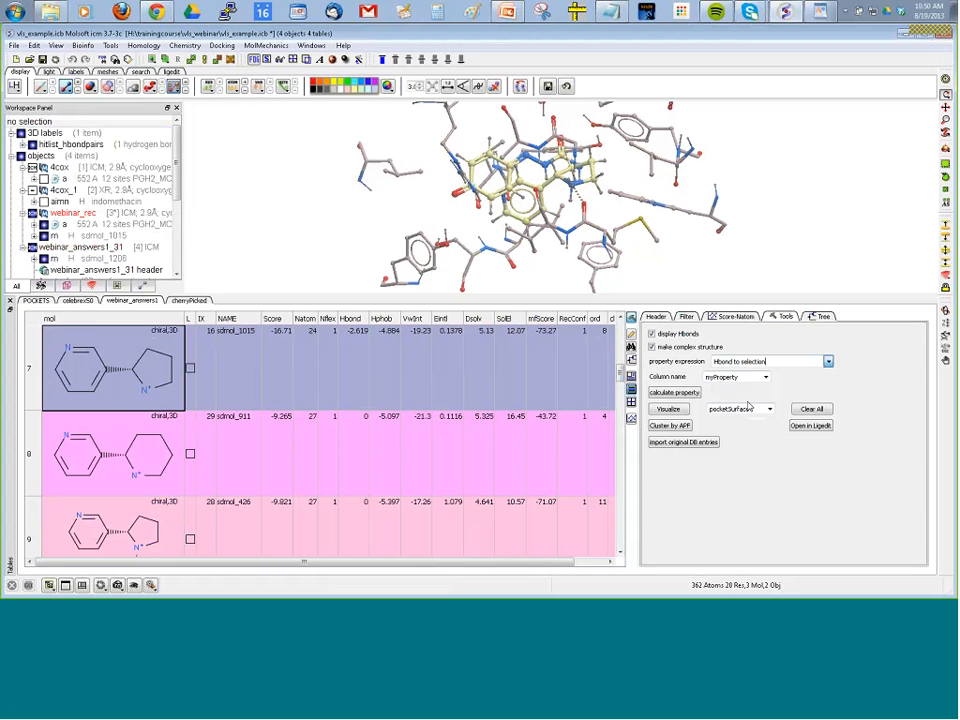
left_click_drag(588, 212, 645, 228)
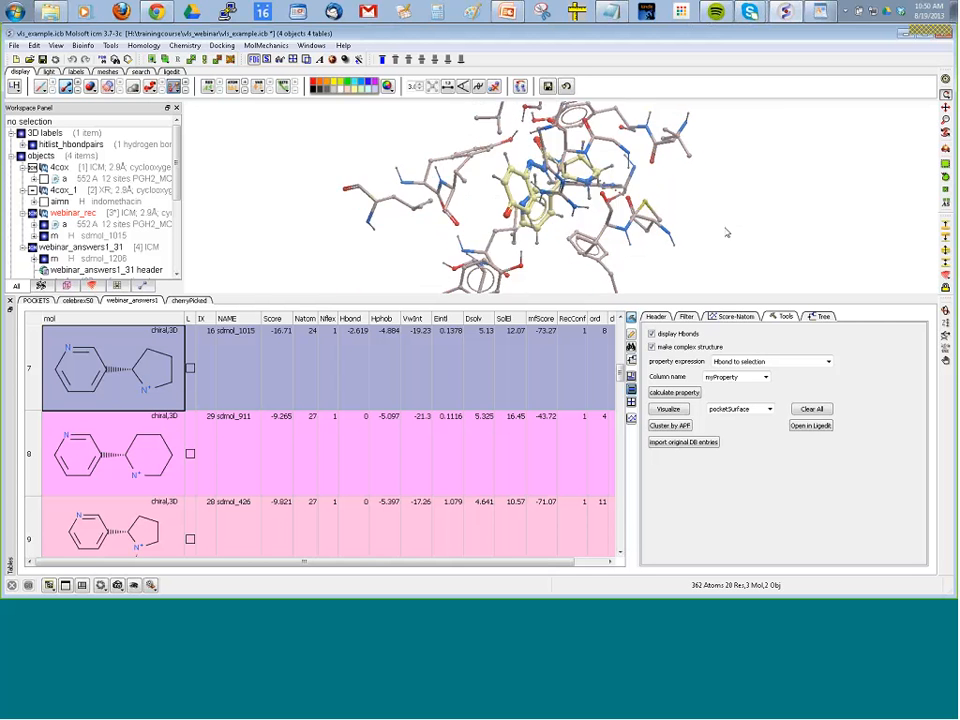
left_click(940, 205)
left_click(658, 215)
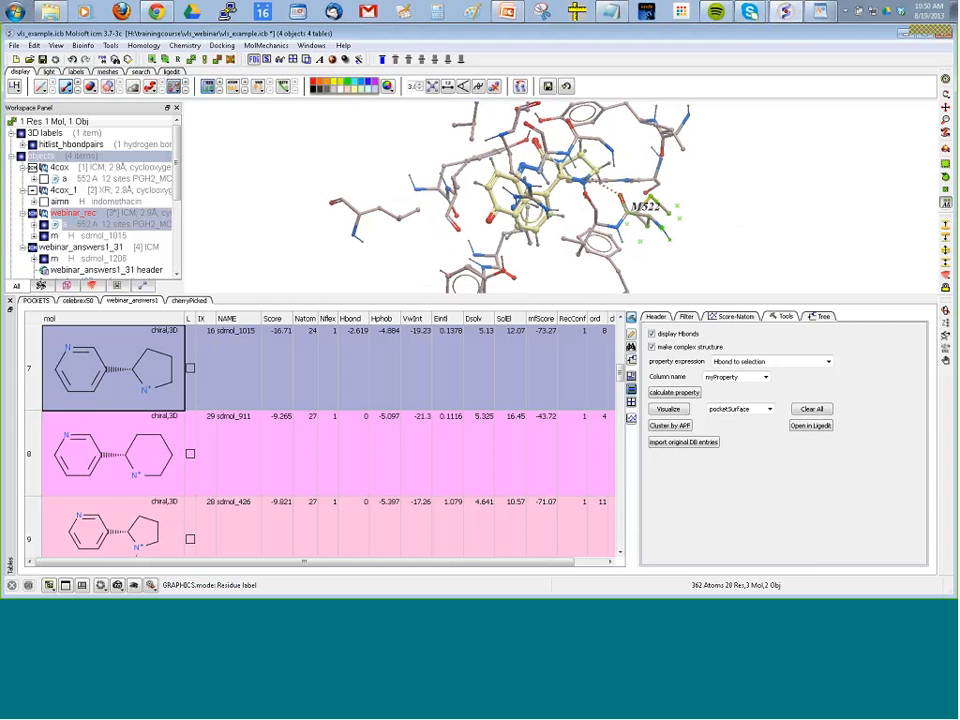
left_click(603, 342)
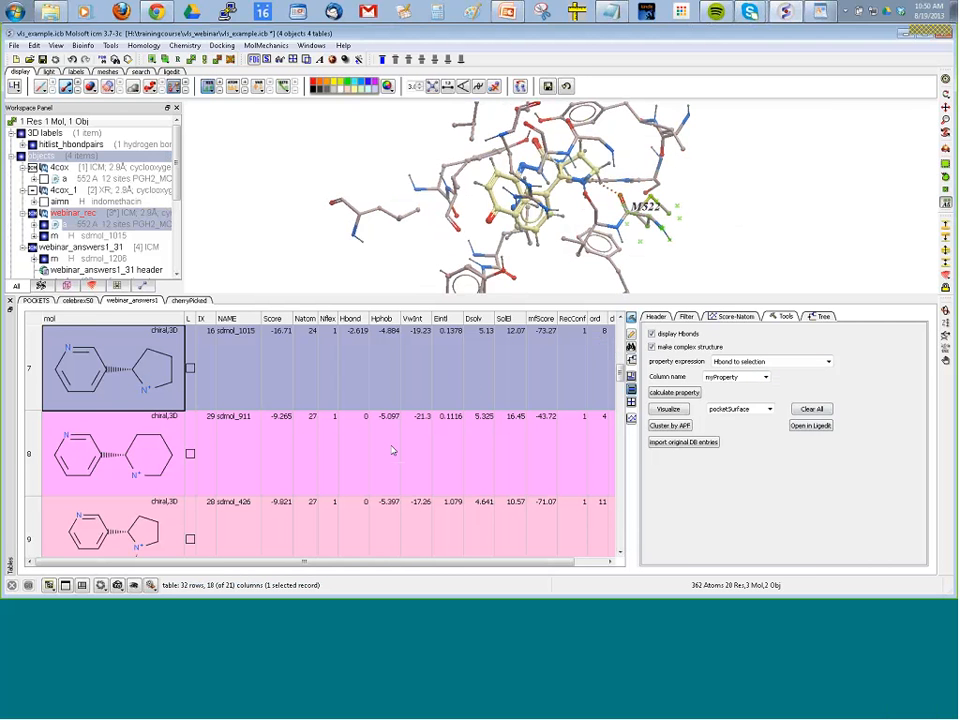
left_click(828, 362)
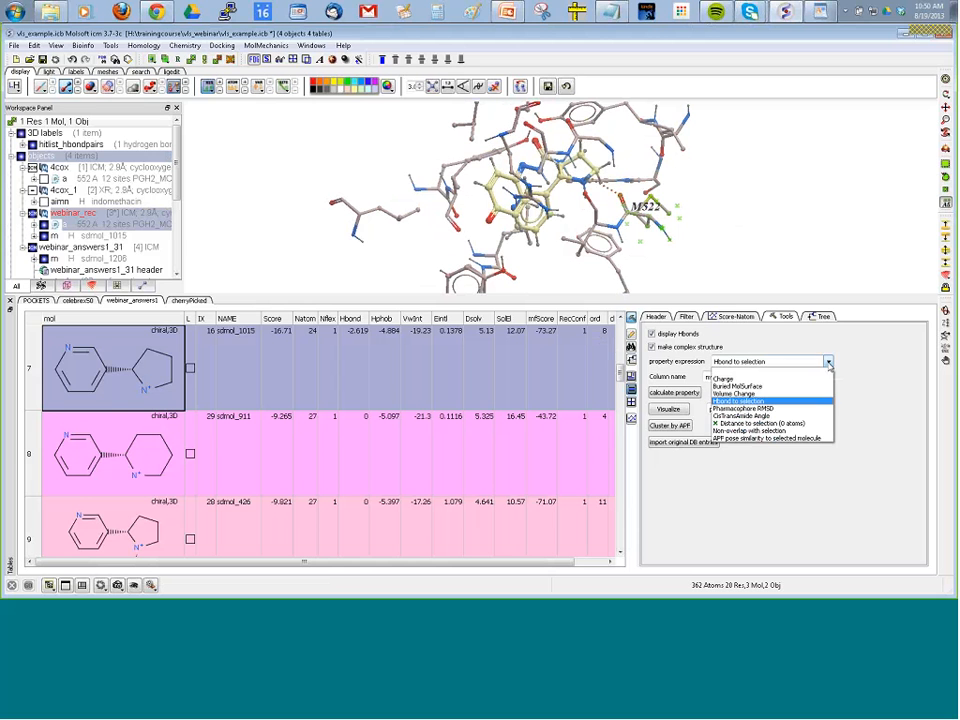
left_click(811, 425)
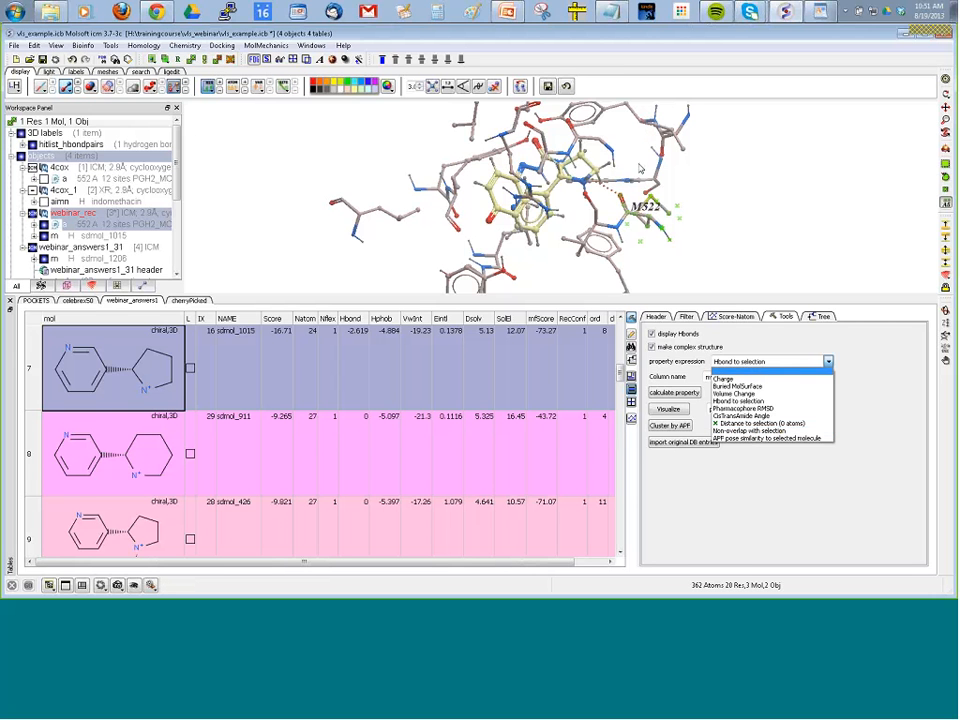
left_click(631, 294)
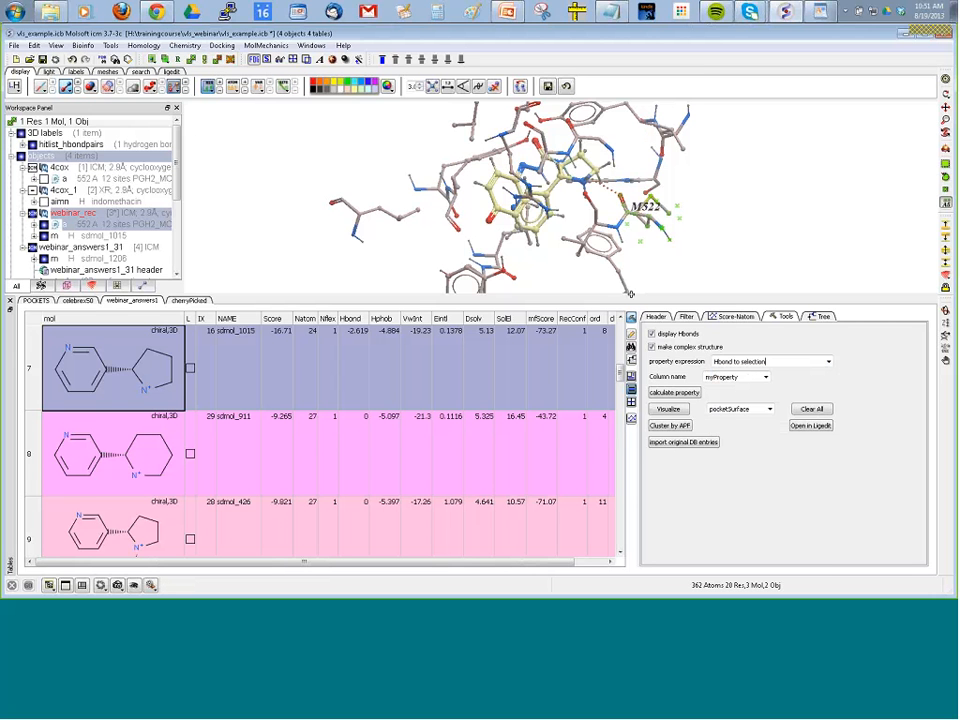
Visualize the pocketSurface around the docked sdmol_1015 pose.
left_click_drag(474, 221, 518, 314)
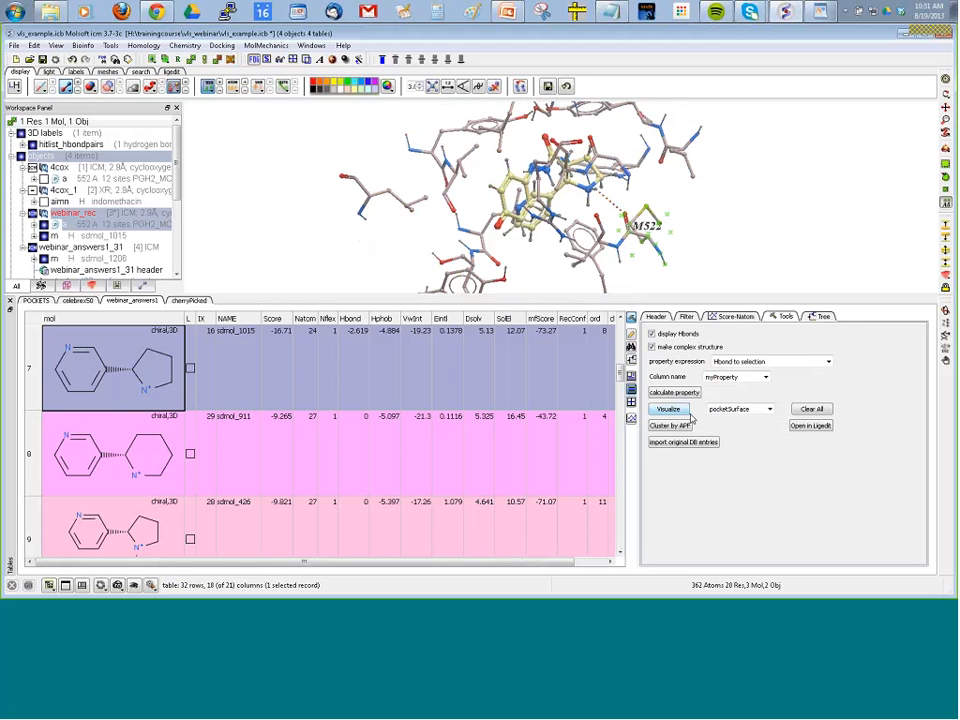
left_click(769, 410)
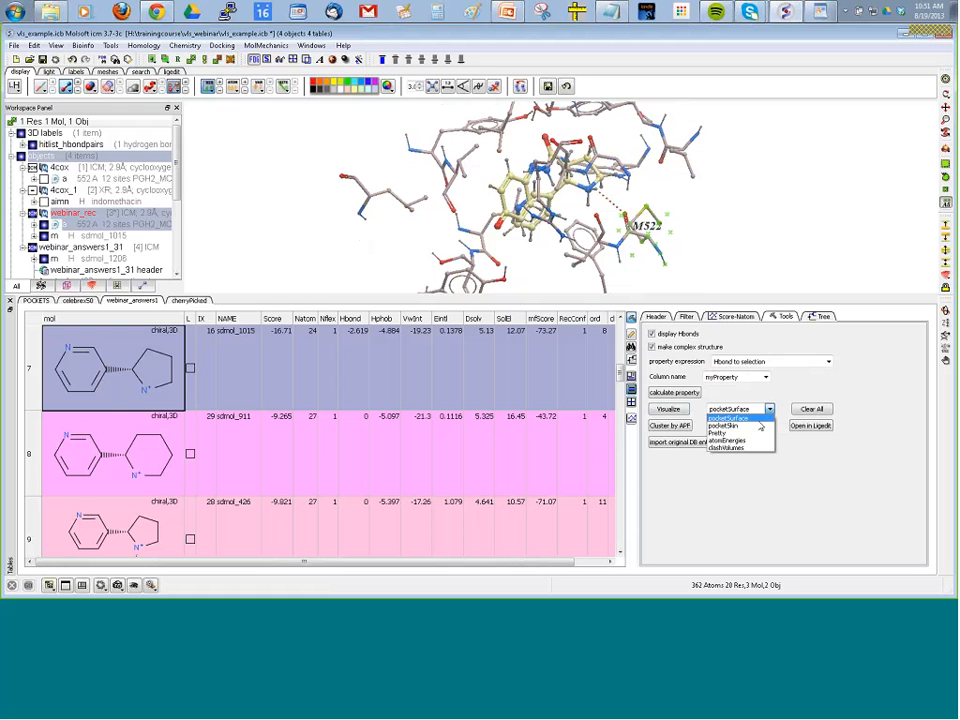
left_click(740, 418)
left_click(668, 409)
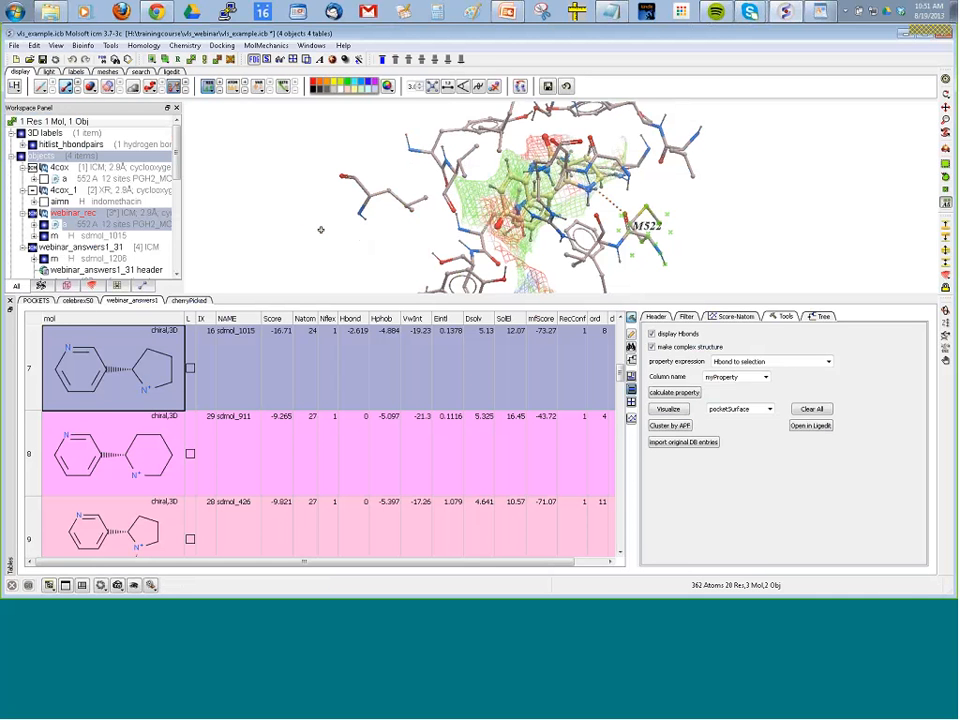
Visualize the pocketSkin of the receptor and examine the binding site from another side.
left_click(769, 409)
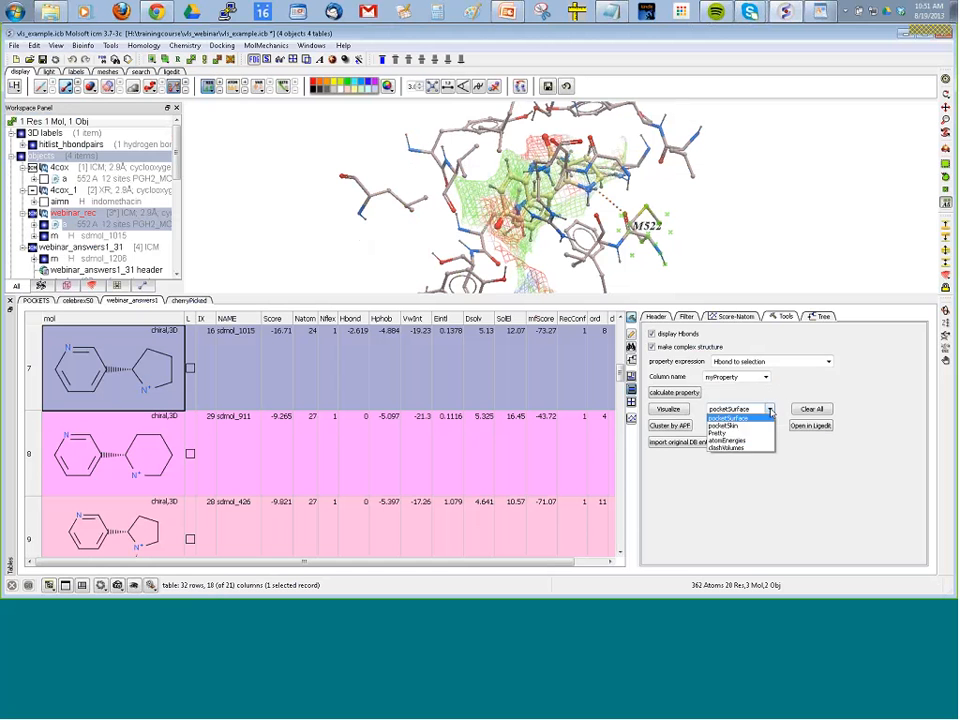
left_click(723, 425)
left_click(670, 409)
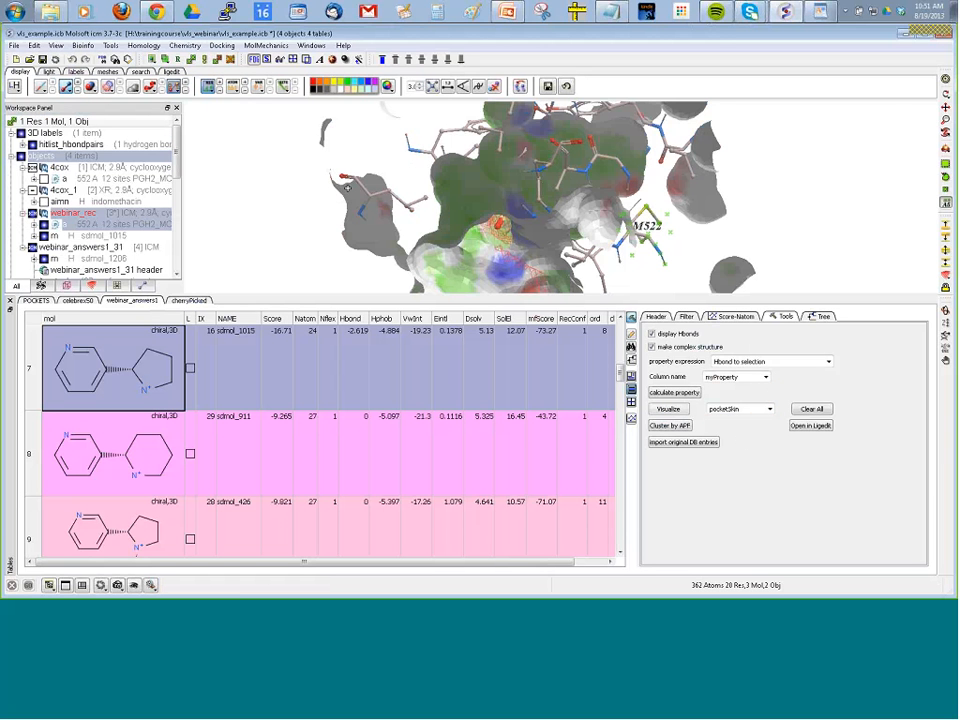
left_click(945, 94)
left_click_drag(715, 200, 38, 201)
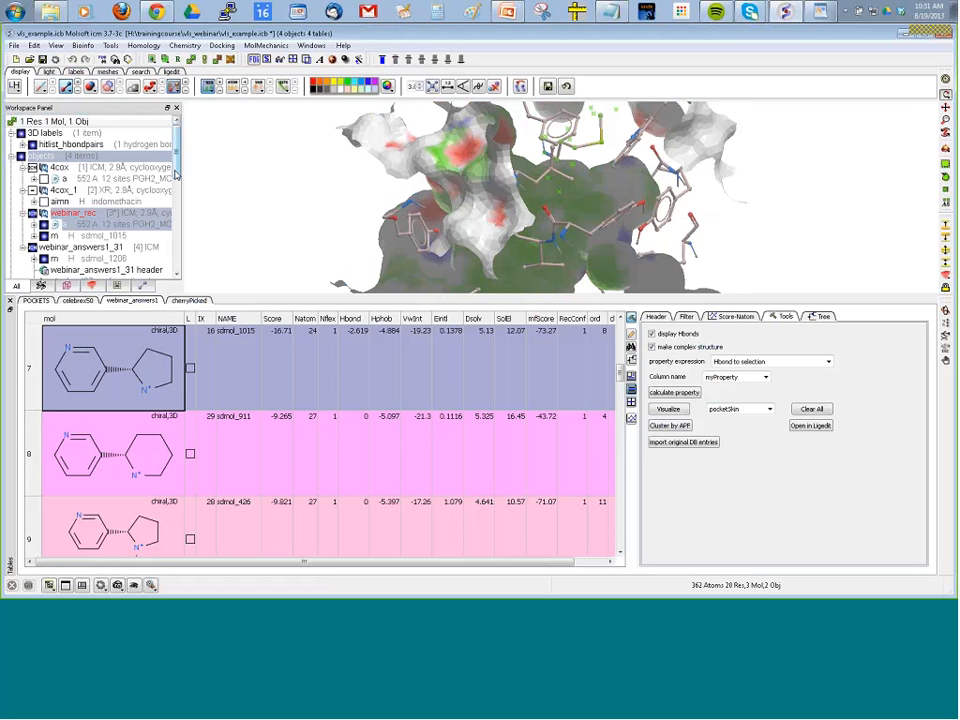
Hide the g_recSkin and g_recPocketSurface meshes.
scroll(175, 175, "down", 5)
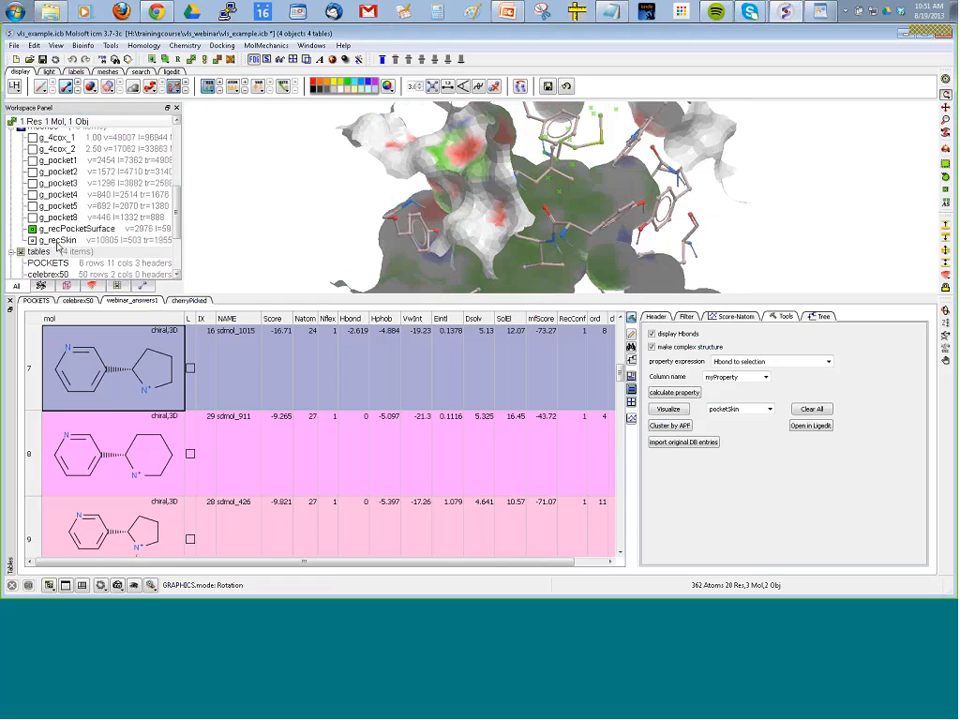
left_click(32, 240)
mouse_move(254, 227)
left_mouse_down()
mouse_move(276, 225)
mouse_move(246, 234)
left_mouse_up()
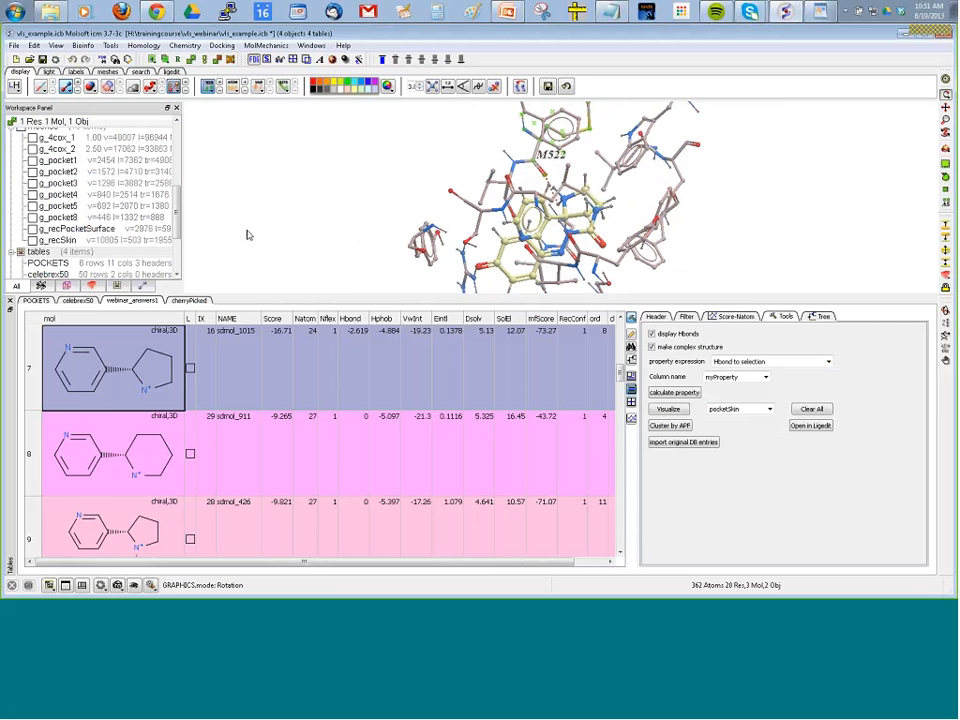
Enlarge the 3D graphics area and visualize the sdmol_1015 complex in the Pretty style.
left_click_drag(309, 302, 312, 385)
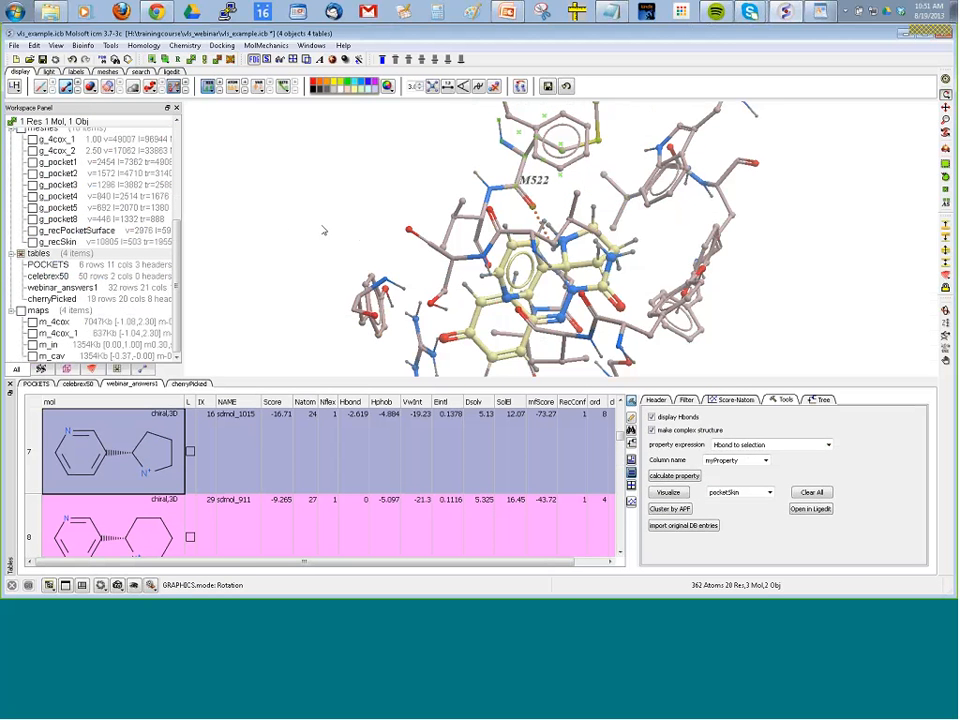
left_click(770, 493)
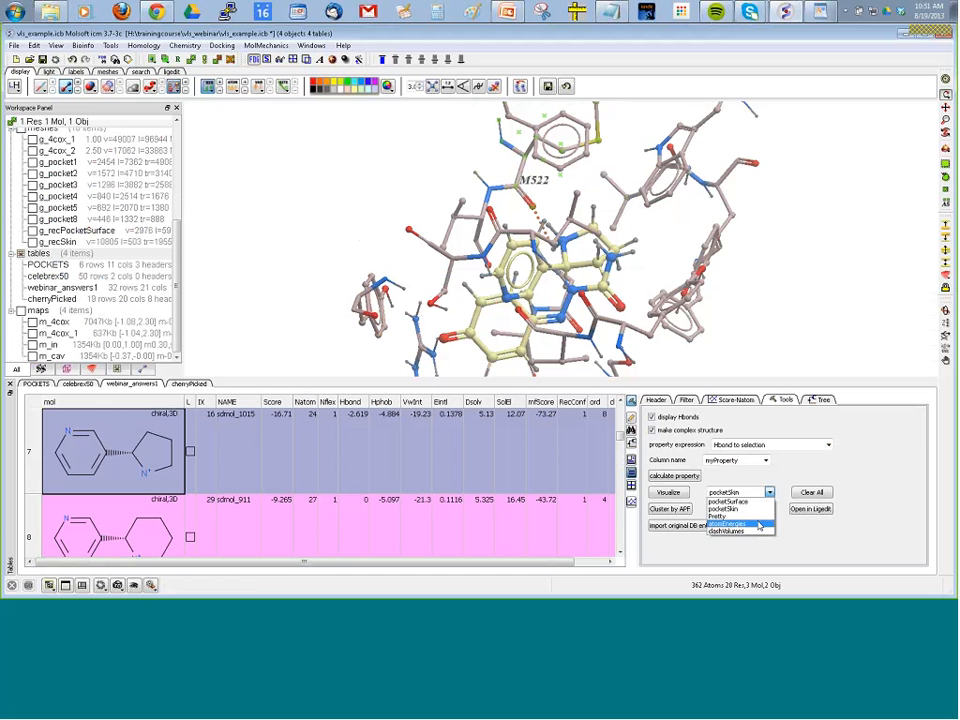
left_click(722, 516)
left_click(676, 494)
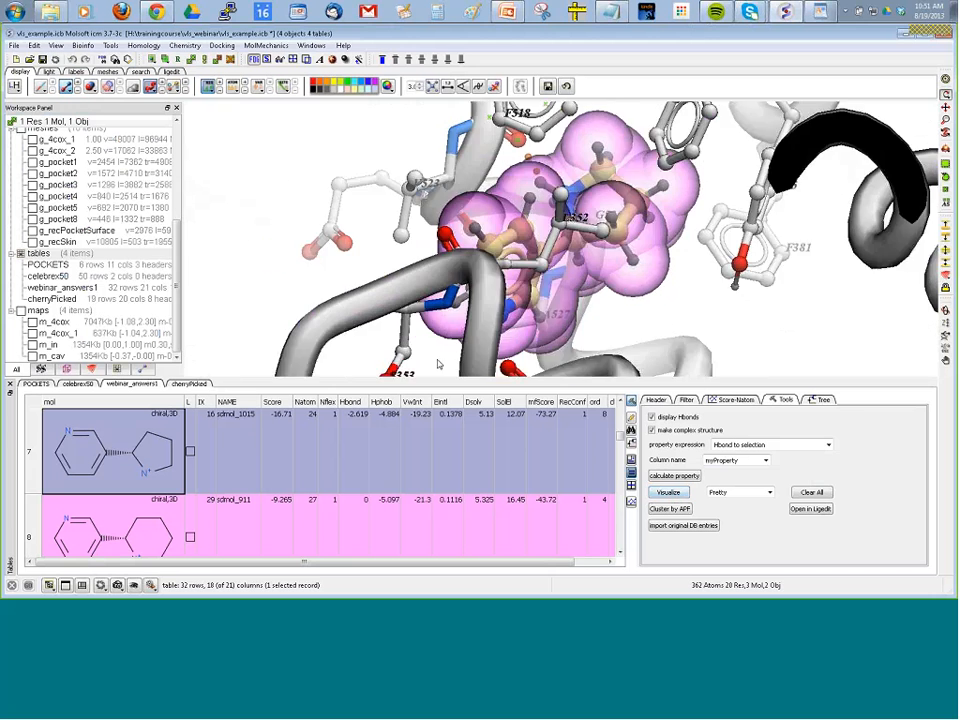
scroll(688, 328, "down", 5)
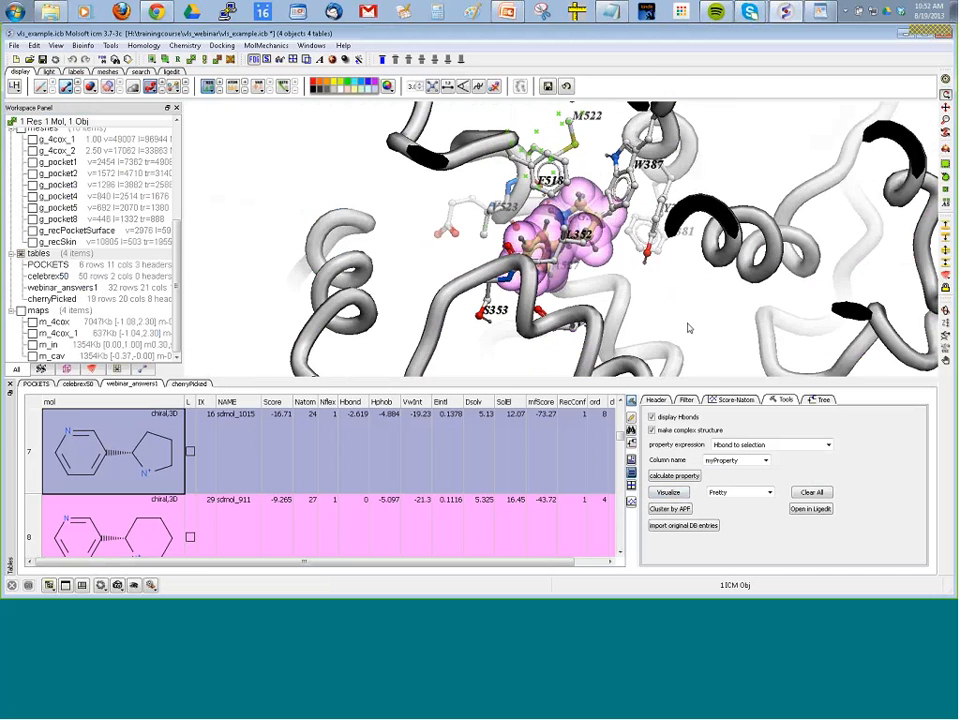
left_click_drag(688, 328, 501, 295)
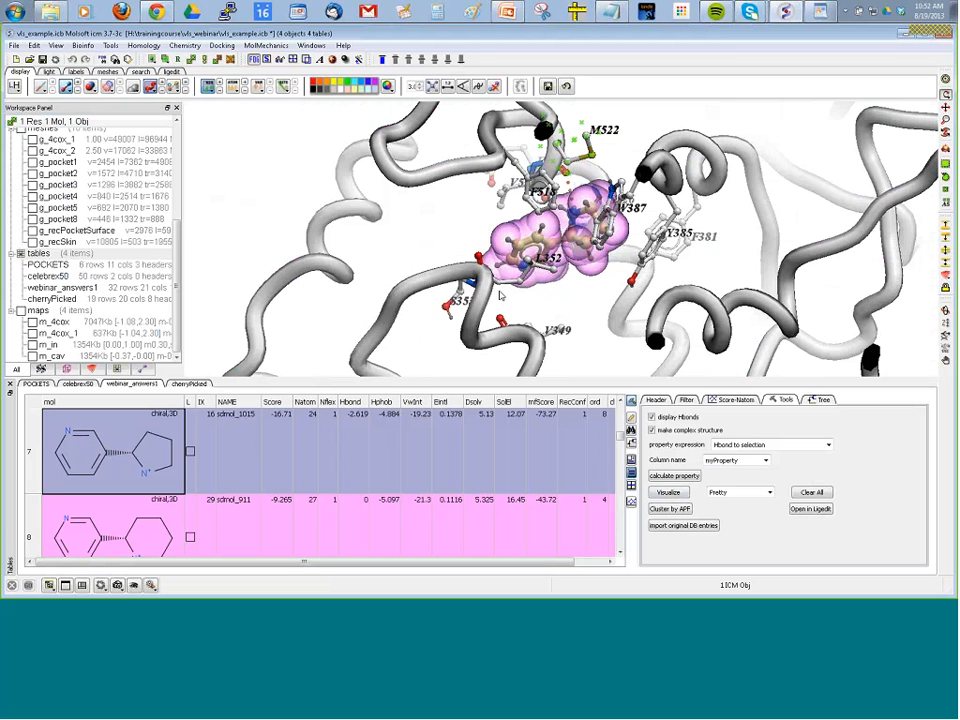
Visualize the atomEnergies of the sdmol_1015 complex and turn off the space-filling display around the ligand.
left_click(769, 492)
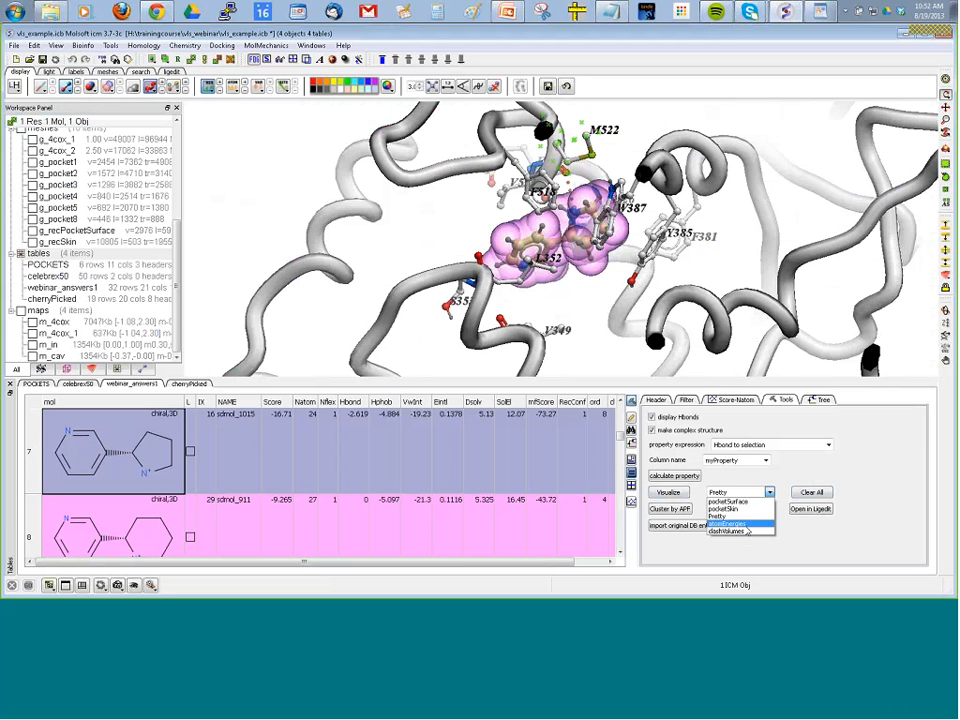
left_click(740, 524)
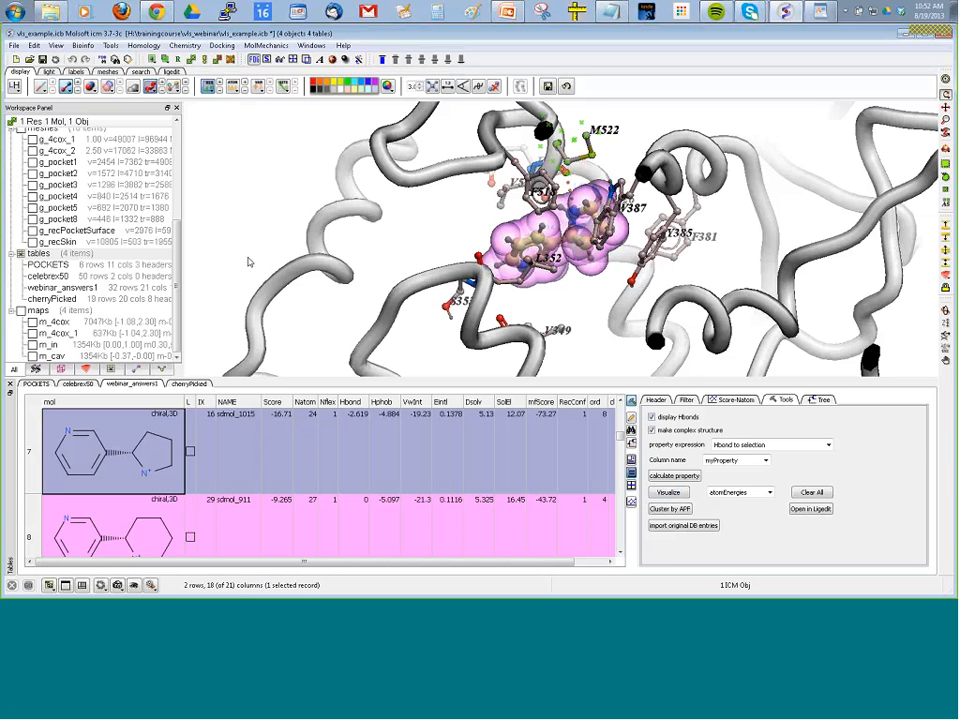
left_click(108, 87)
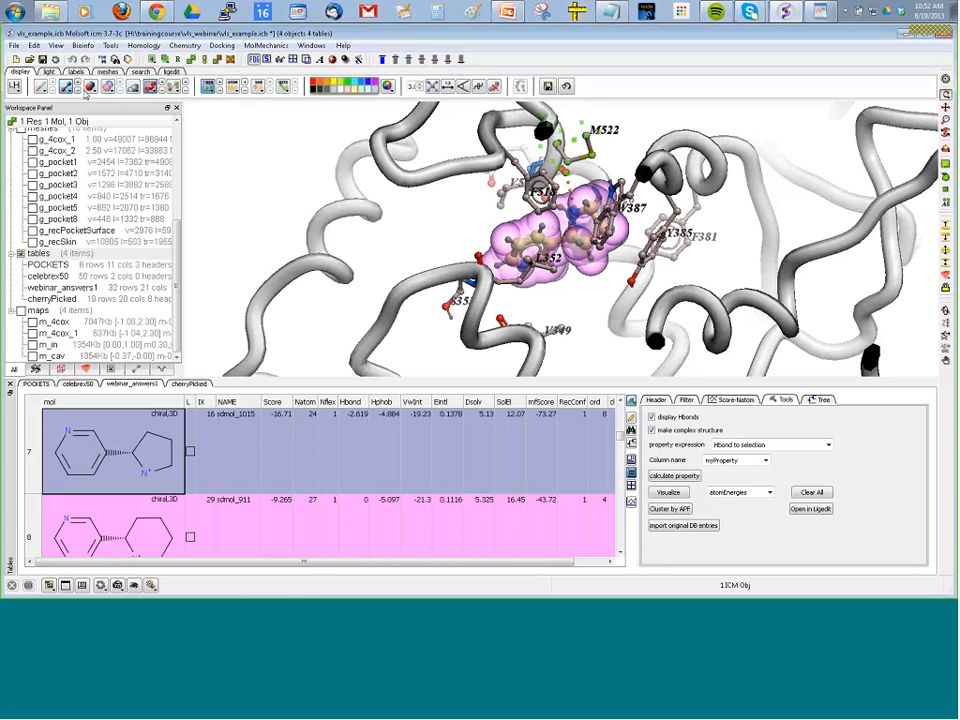
left_click(234, 155)
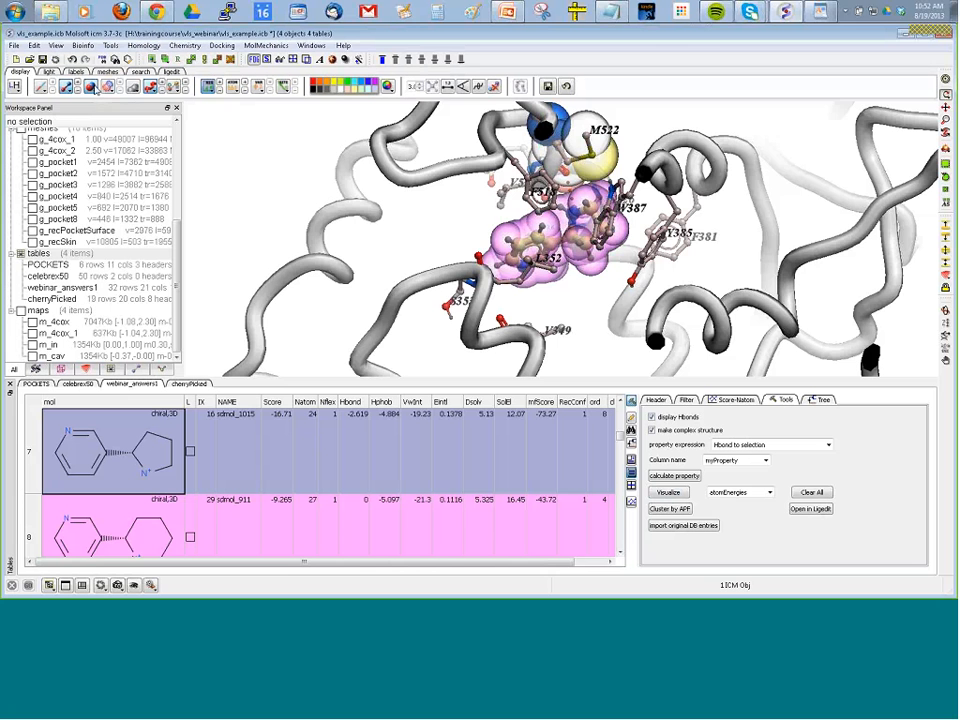
left_click(91, 87)
scroll(368, 272, "up", 6)
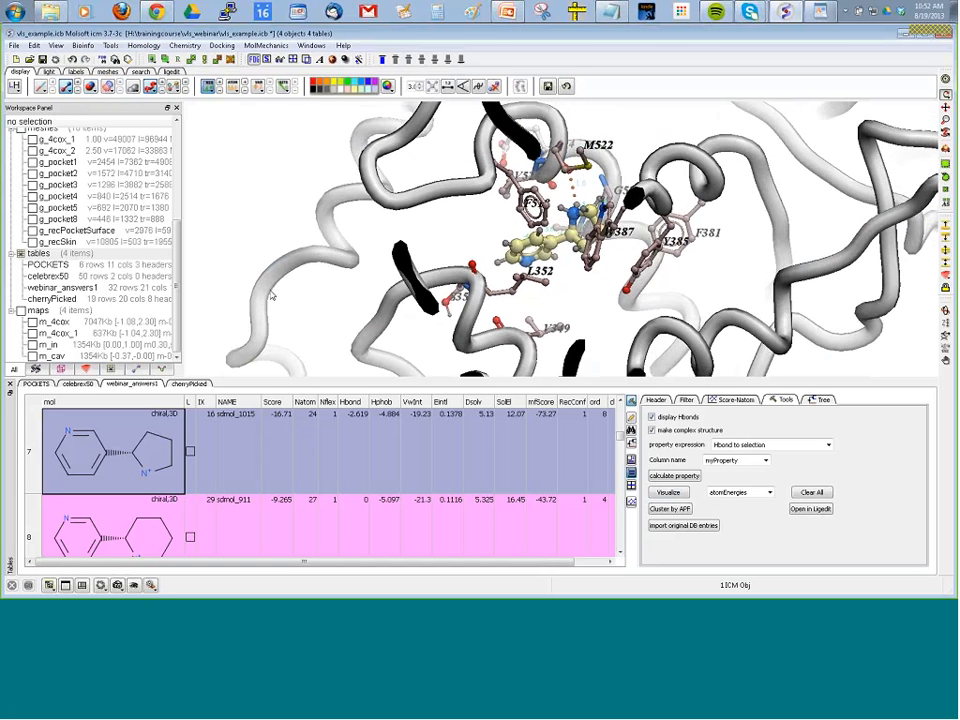
Examine the per-atom energy labels on the docked sdmol_1015 ligand from several angles.
left_click_drag(420, 278, 464, 283)
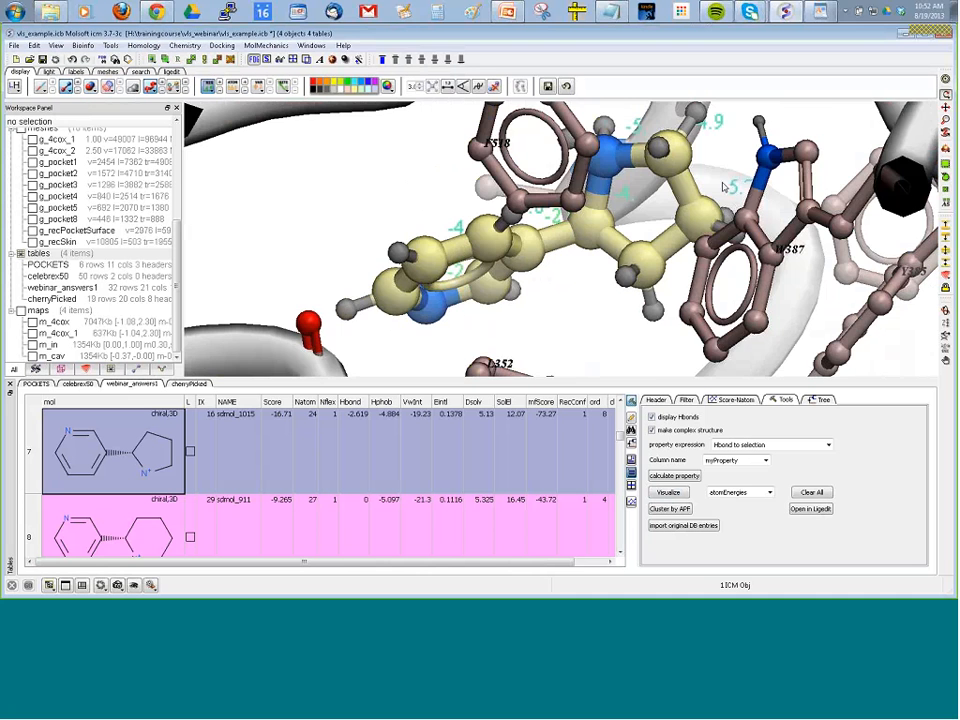
left_click_drag(544, 141, 553, 193)
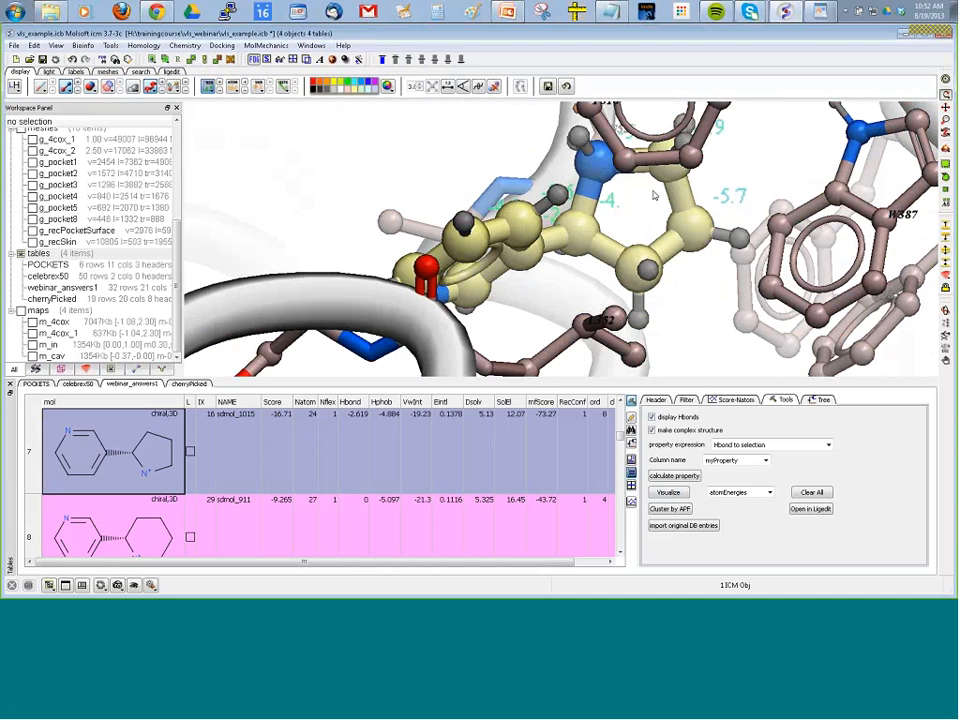
left_click_drag(653, 195, 588, 245)
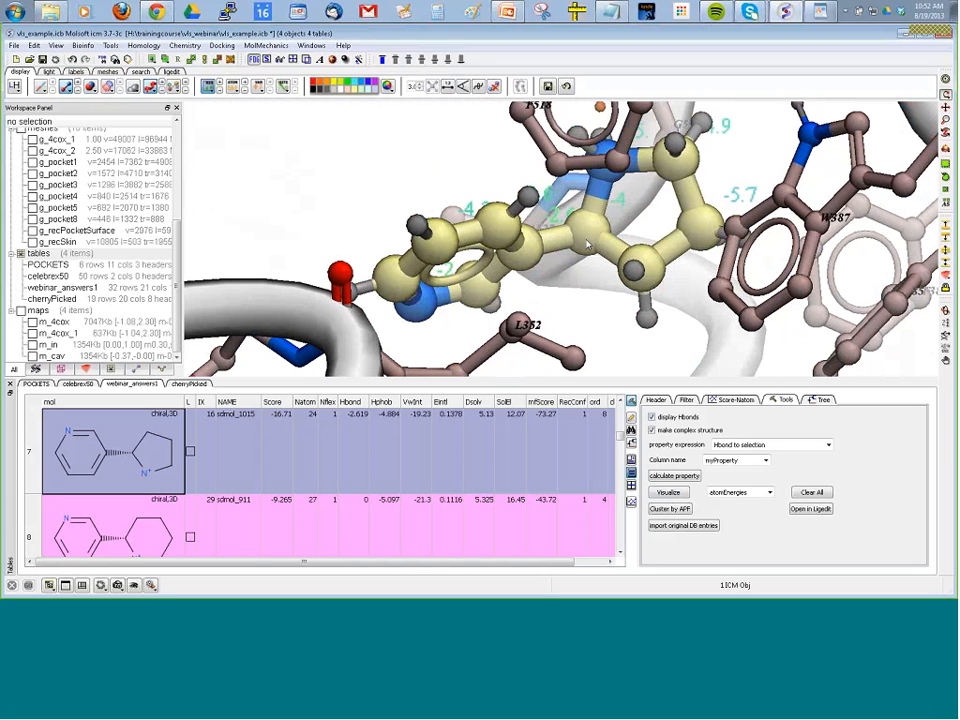
left_click(314, 418)
left_click_drag(197, 346, 203, 256)
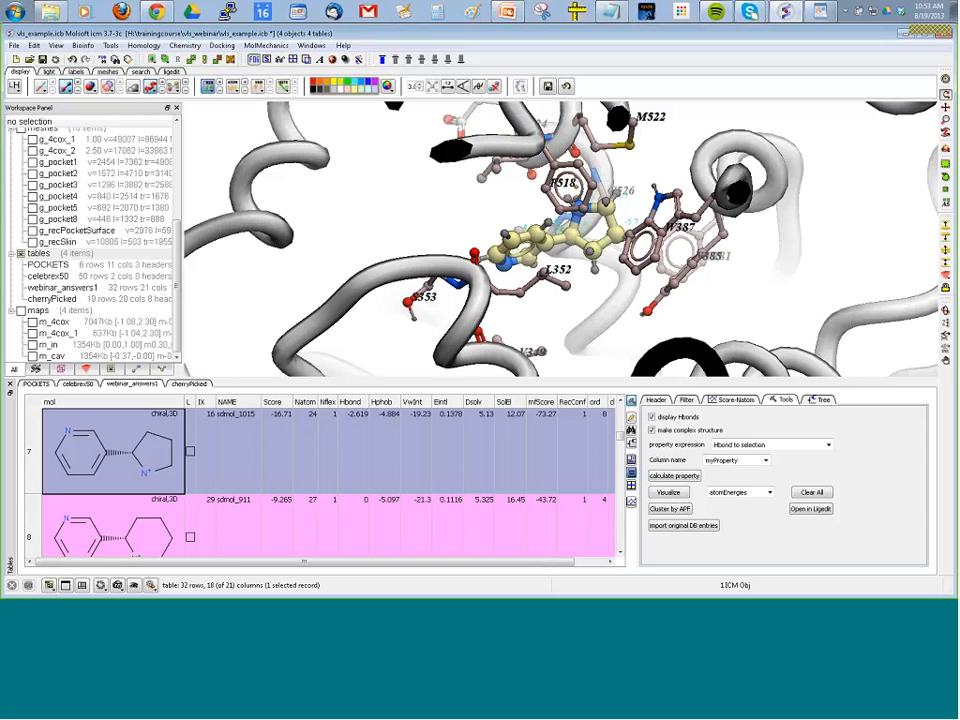
scroll(204, 220, "down", 5)
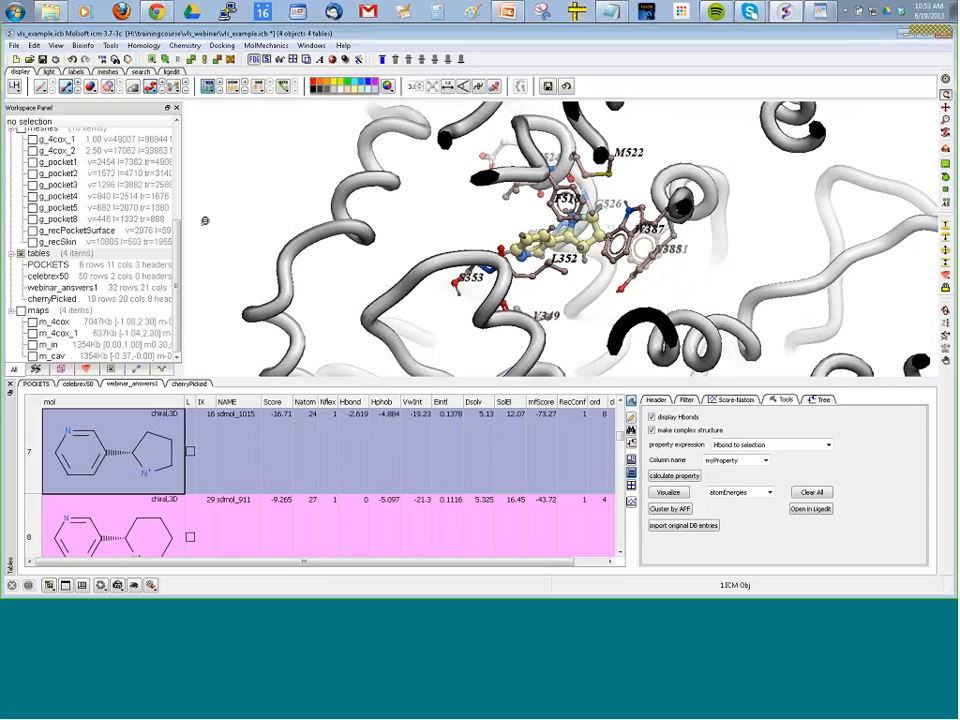
left_click_drag(204, 220, 161, 146)
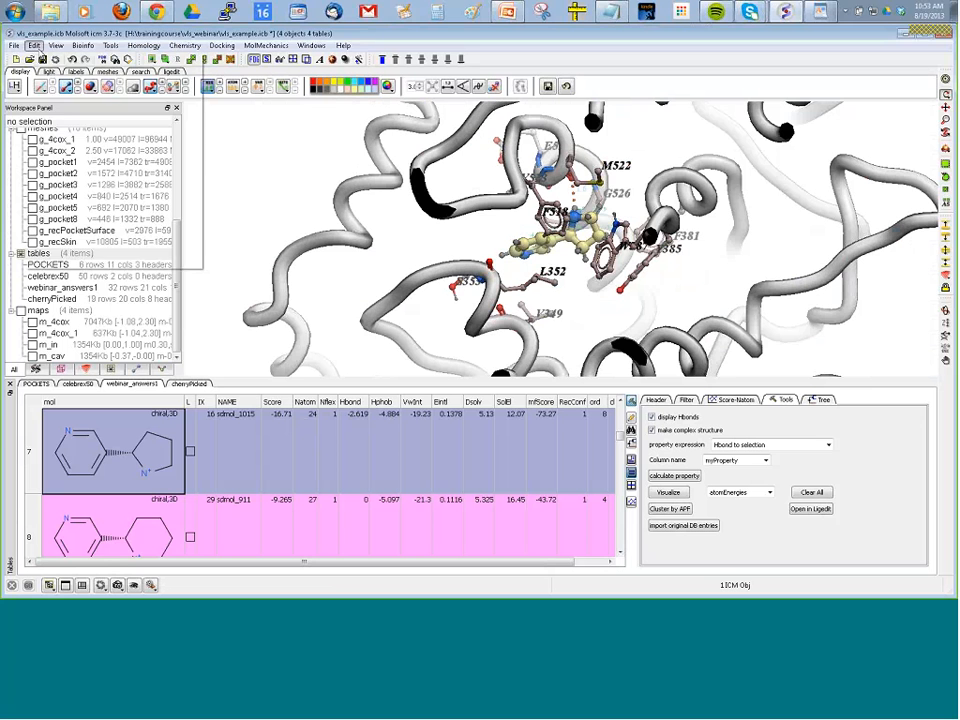
Delete all items from the current vls_example session.
left_click(34, 45)
left_click(34, 45)
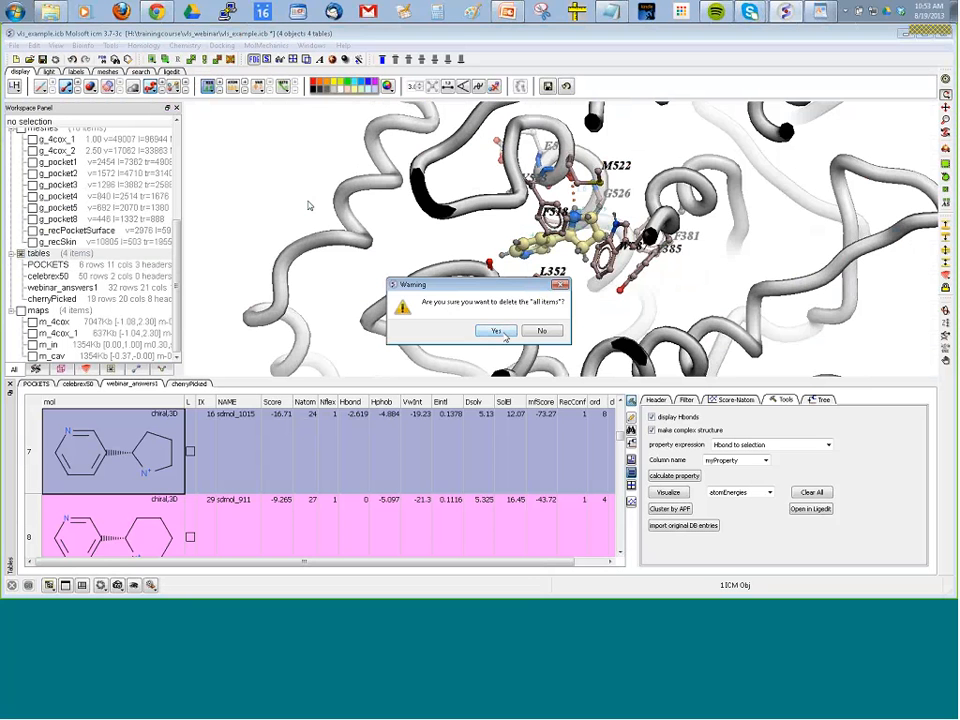
left_click(503, 338)
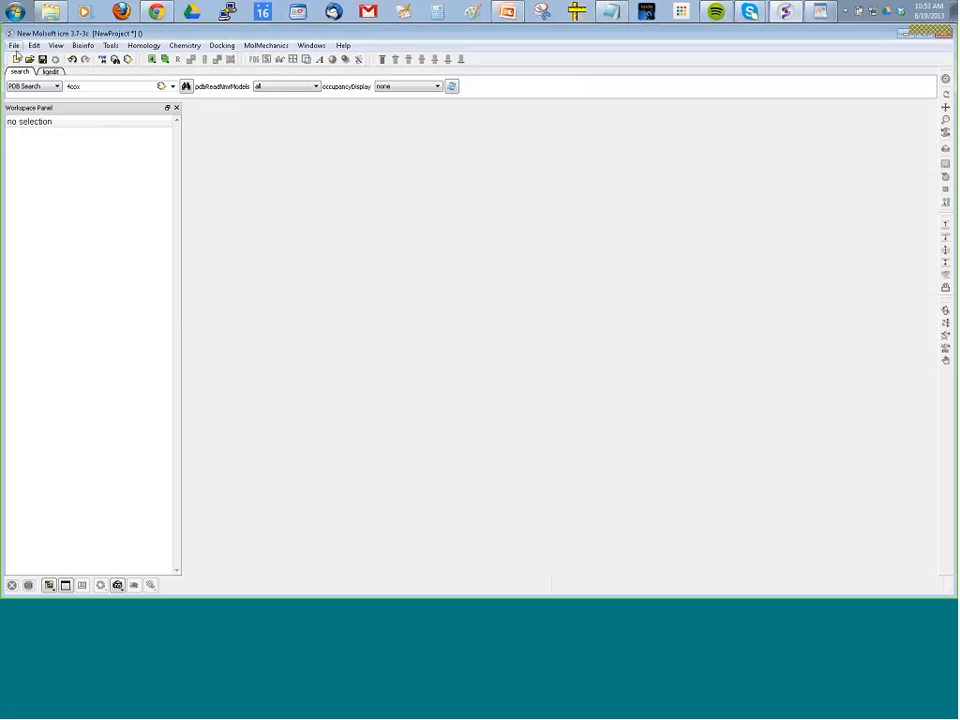
Open the recent project LIGAND_EDITOR_MRC.icb in read-only mode.
left_click(14, 45)
mouse_move(141, 261)
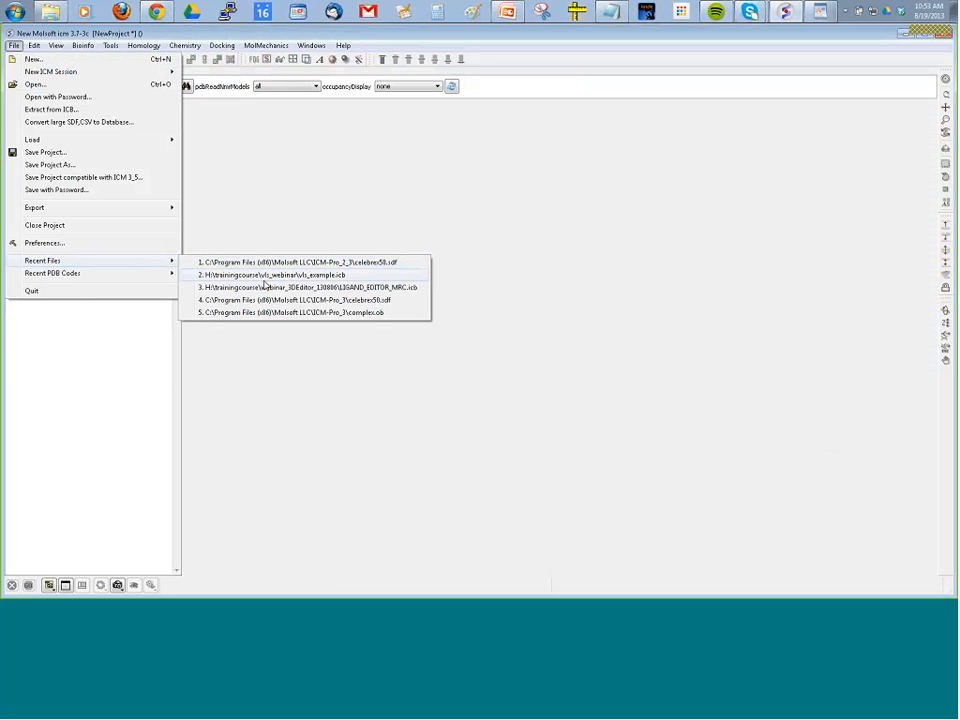
left_click(265, 288)
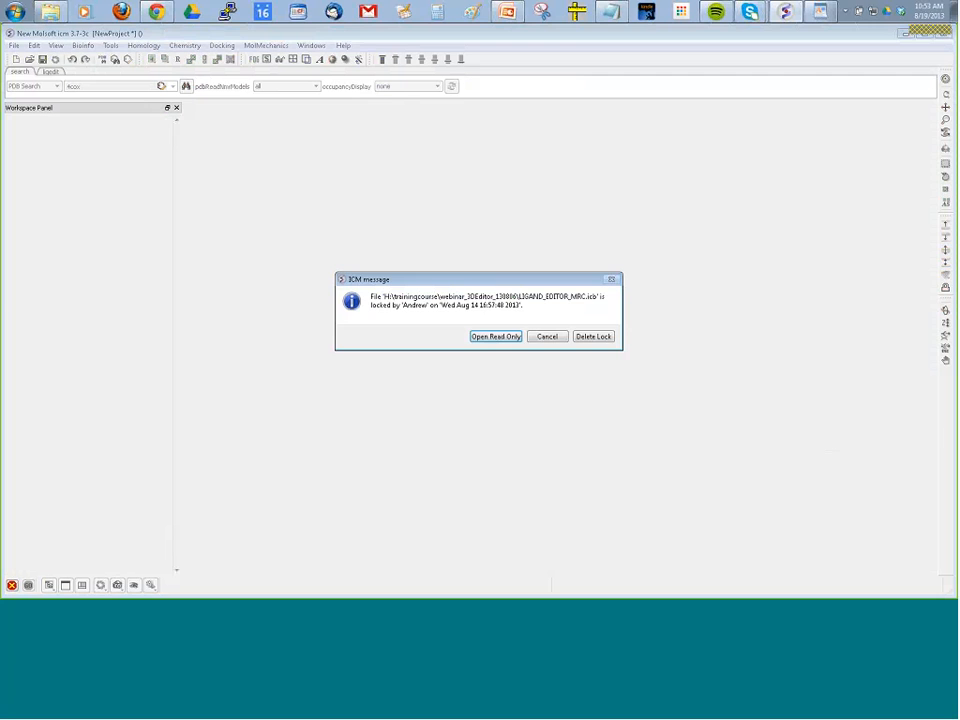
left_click(482, 336)
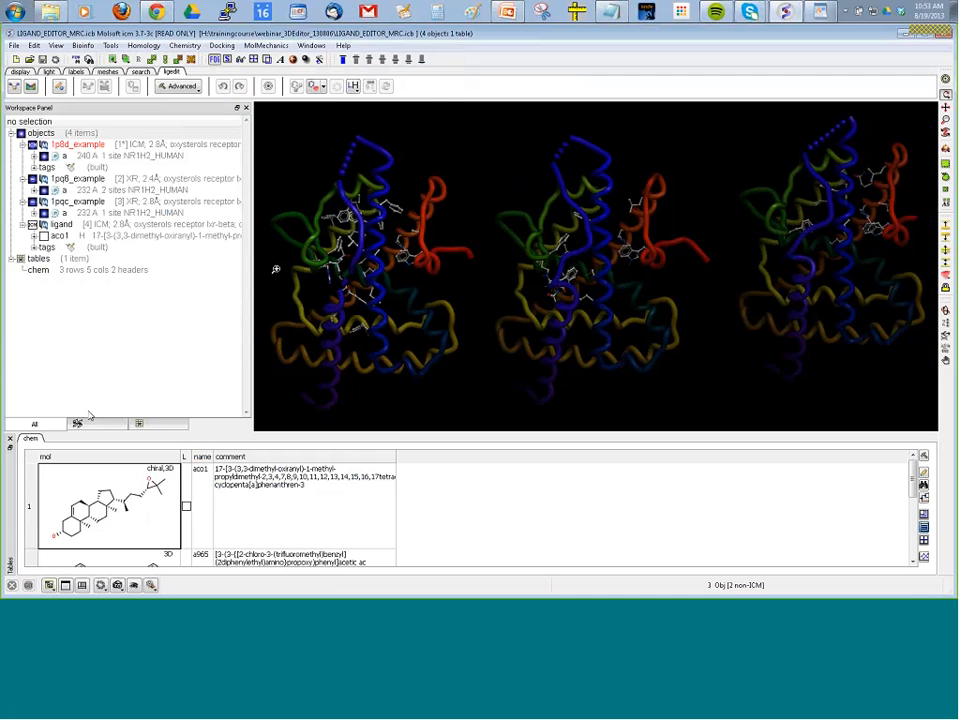
Close the tables panel and change the 3D graphics background to white.
left_click(11, 438)
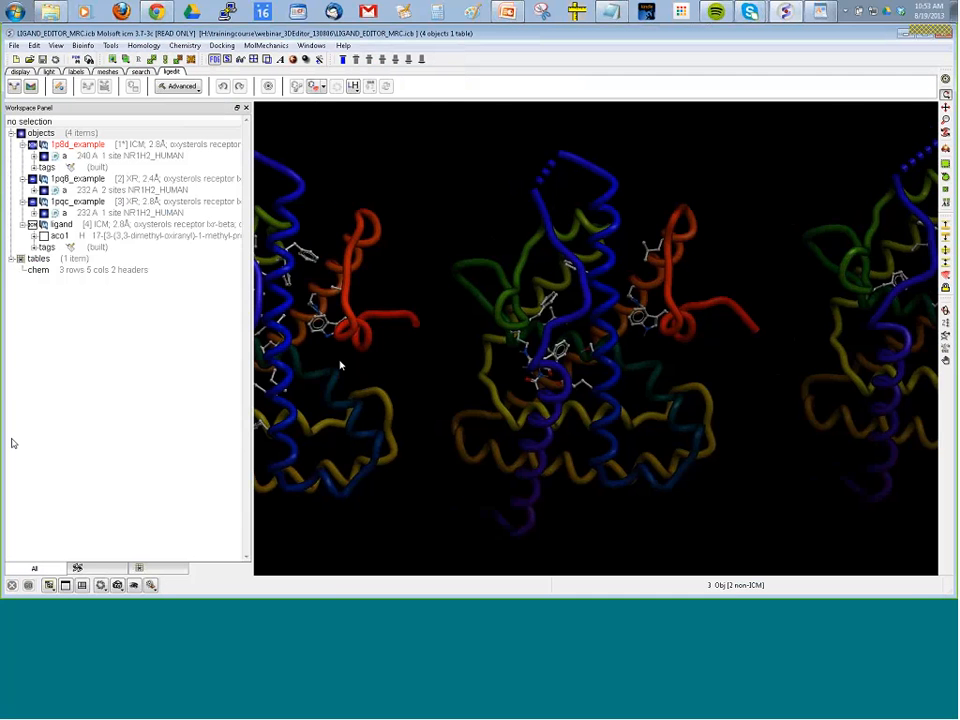
scroll(294, 322, "down", 3)
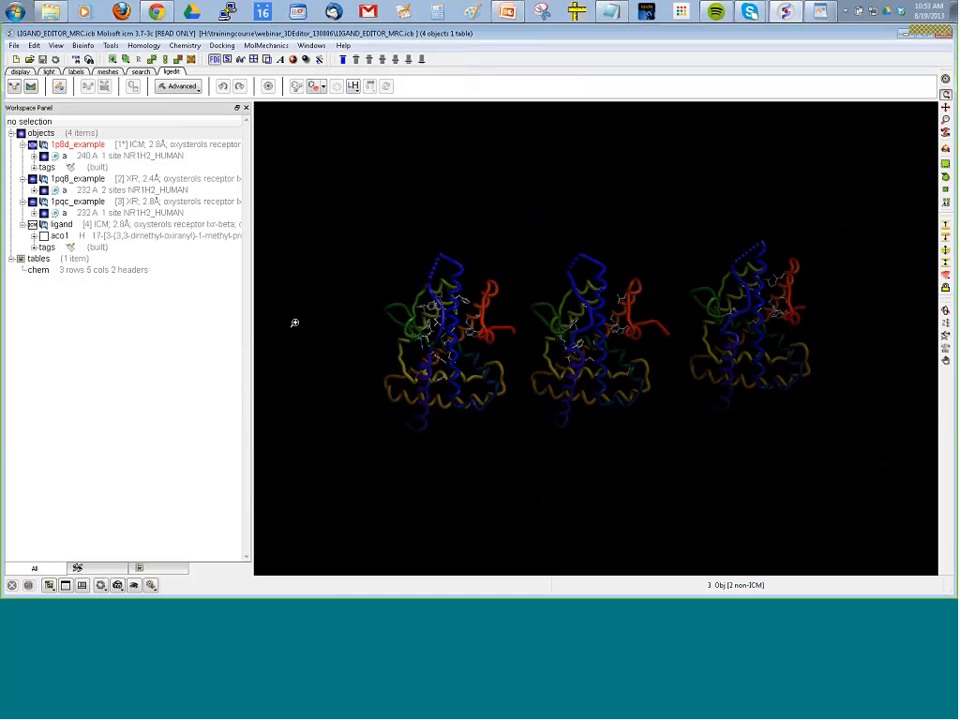
scroll(294, 322, "up", 4)
scroll(283, 264, "down", 2)
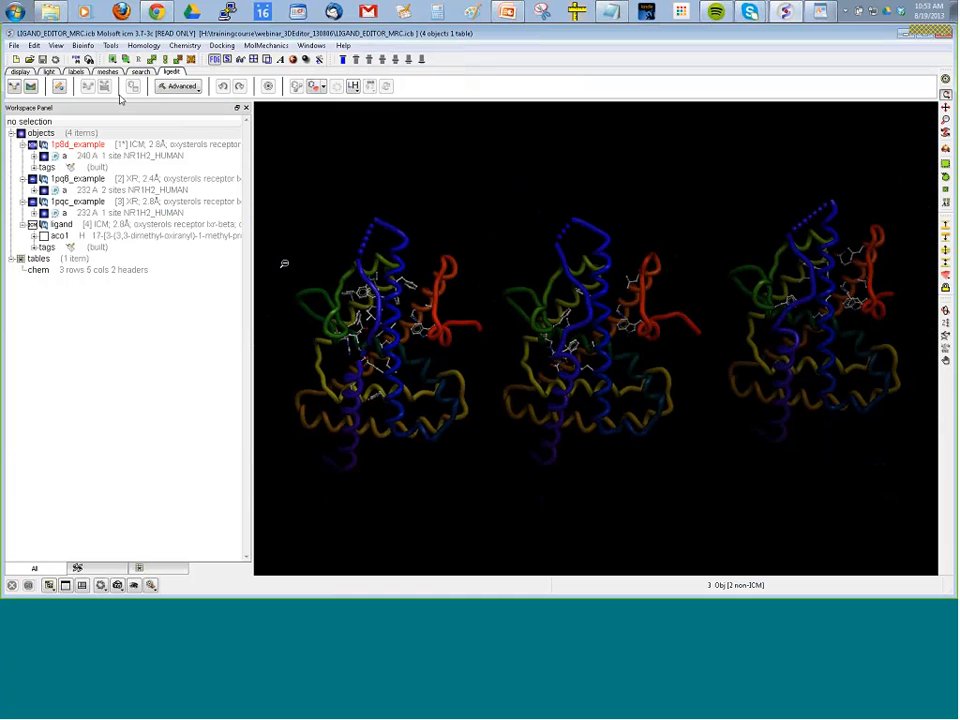
left_click(28, 72)
left_click(318, 87)
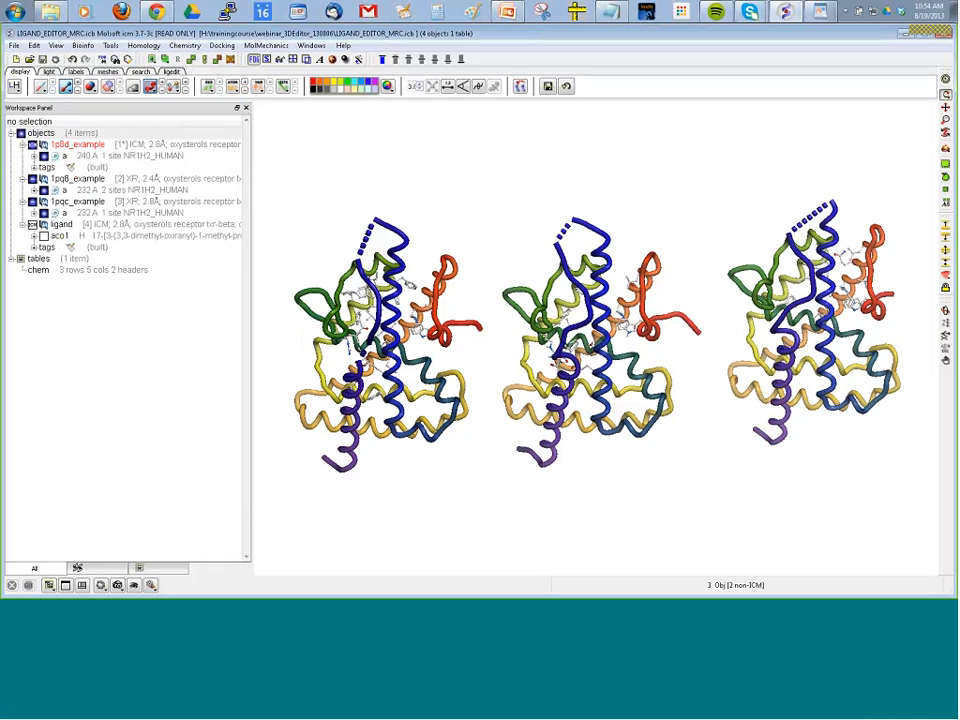
Set up Impose Conformations with the current object 1p8d_example as the main object.
left_click(265, 46)
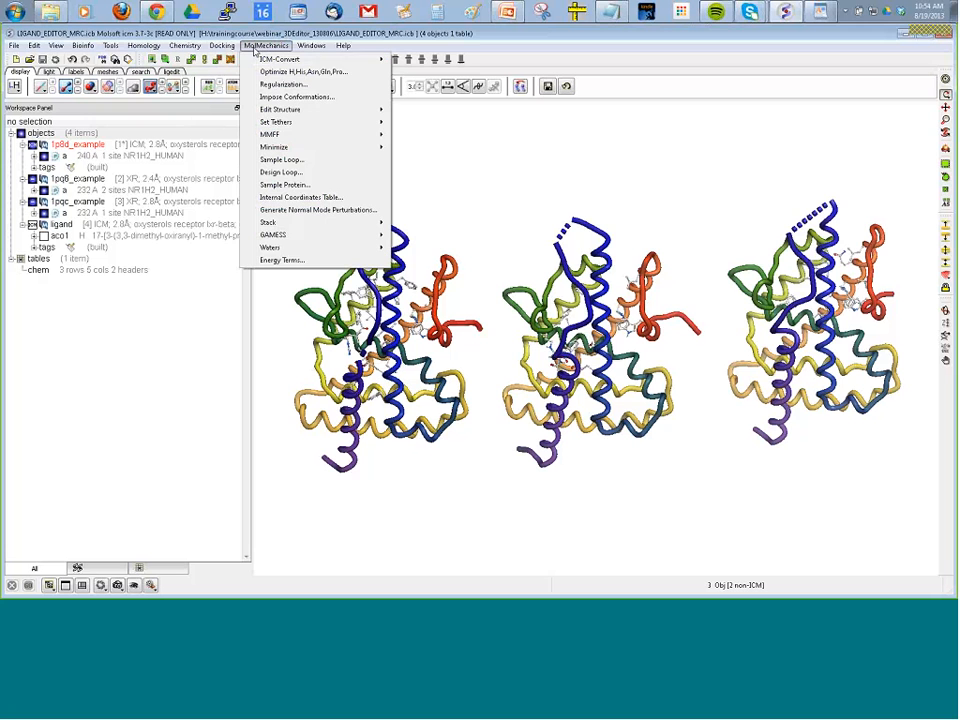
left_click(300, 97)
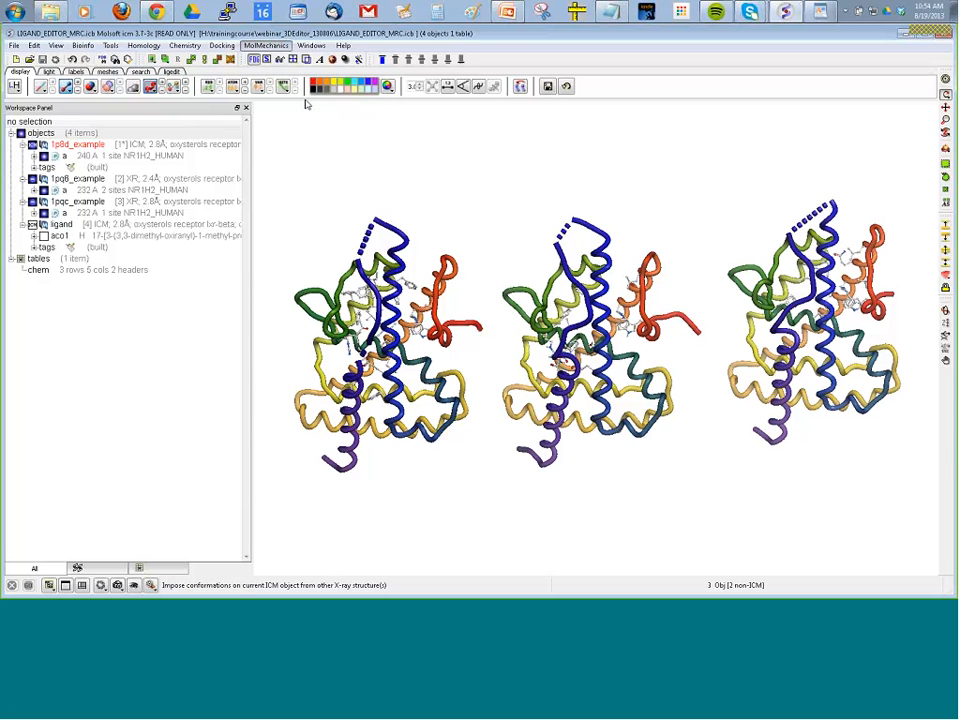
left_click_drag(475, 271, 416, 118)
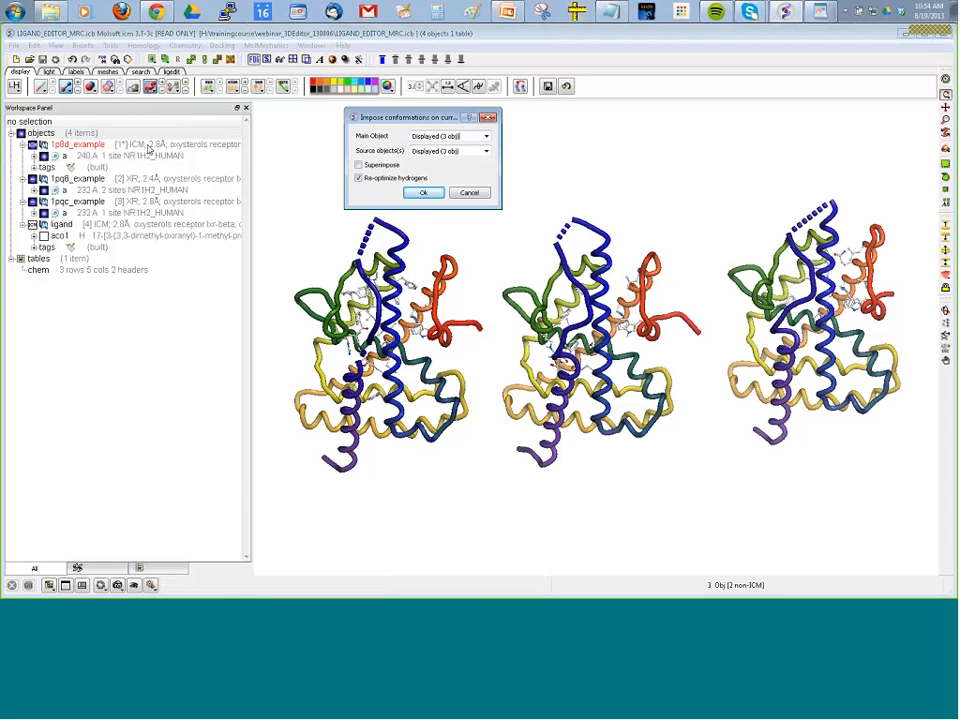
left_click(486, 136)
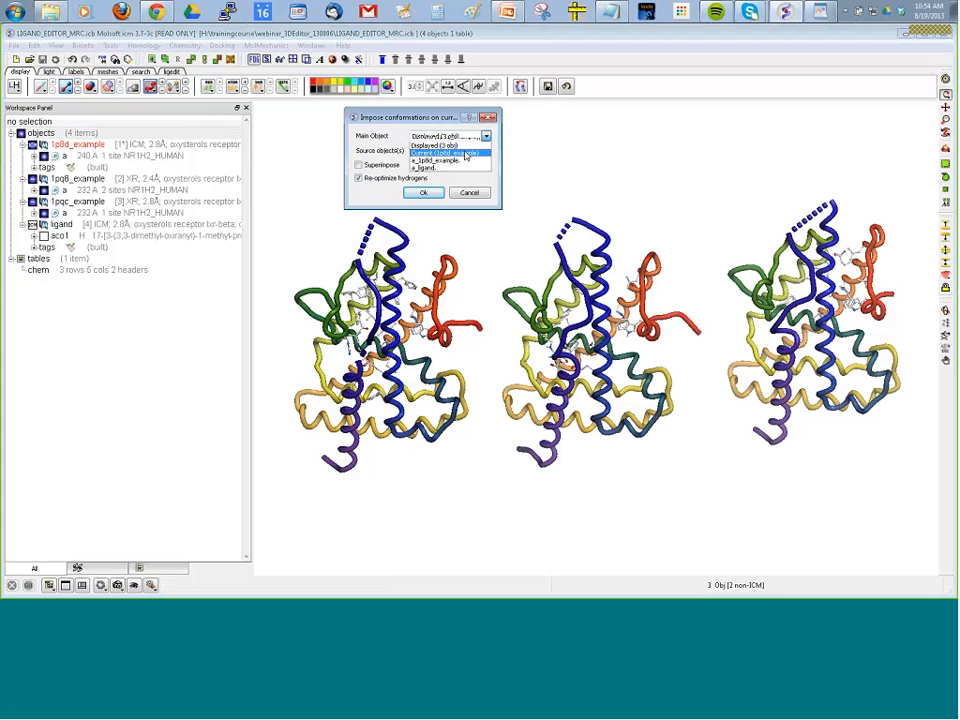
left_click(466, 153)
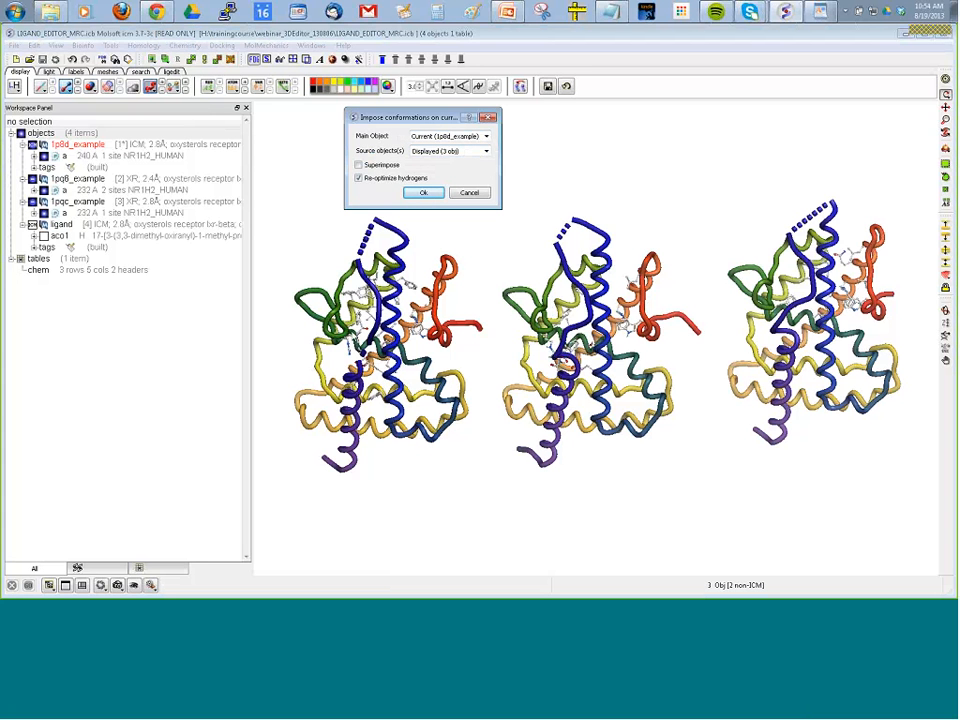
Impose the conformations of 1pq6_example and 1pqc_example as source objects, with Superimpose enabled.
left_click(360, 165)
left_click(88, 180)
left_click(90, 203, "ctrl")
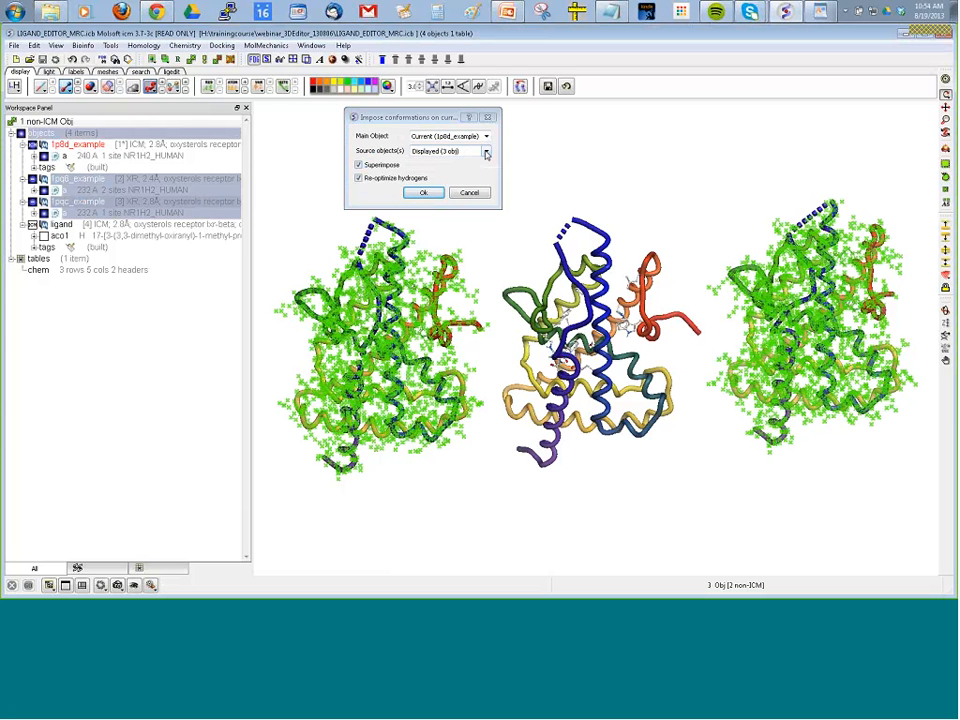
left_click(486, 152)
left_click(469, 166)
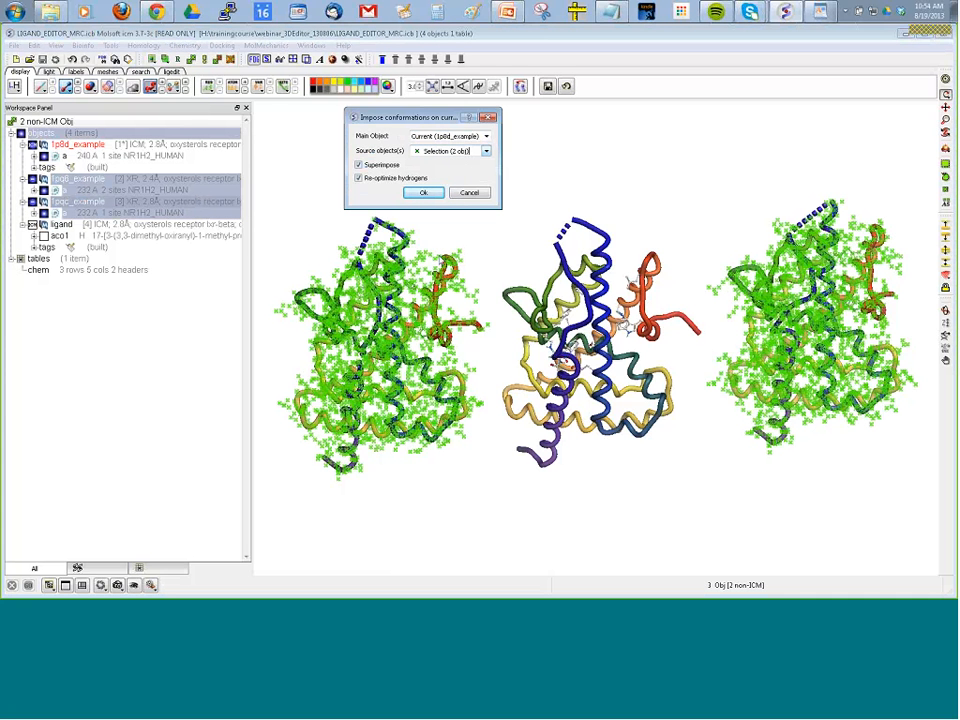
left_click(422, 192)
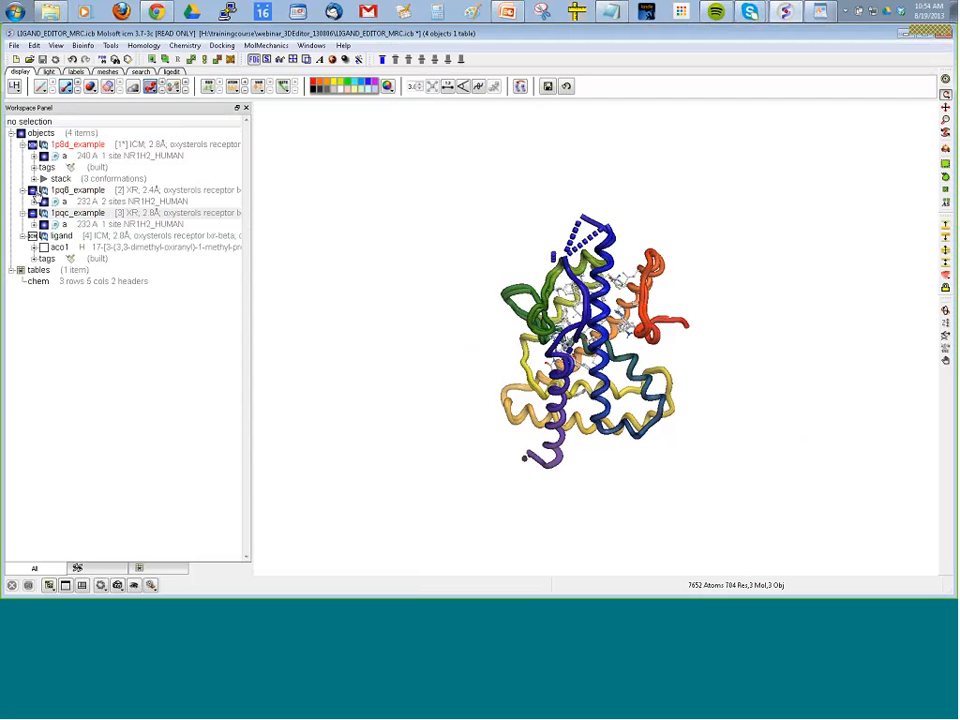
Hide the 1pq6_example and 1pqc_example objects and expand the conformation stack of 1p8d_example.
left_click(43, 190)
left_click(43, 213)
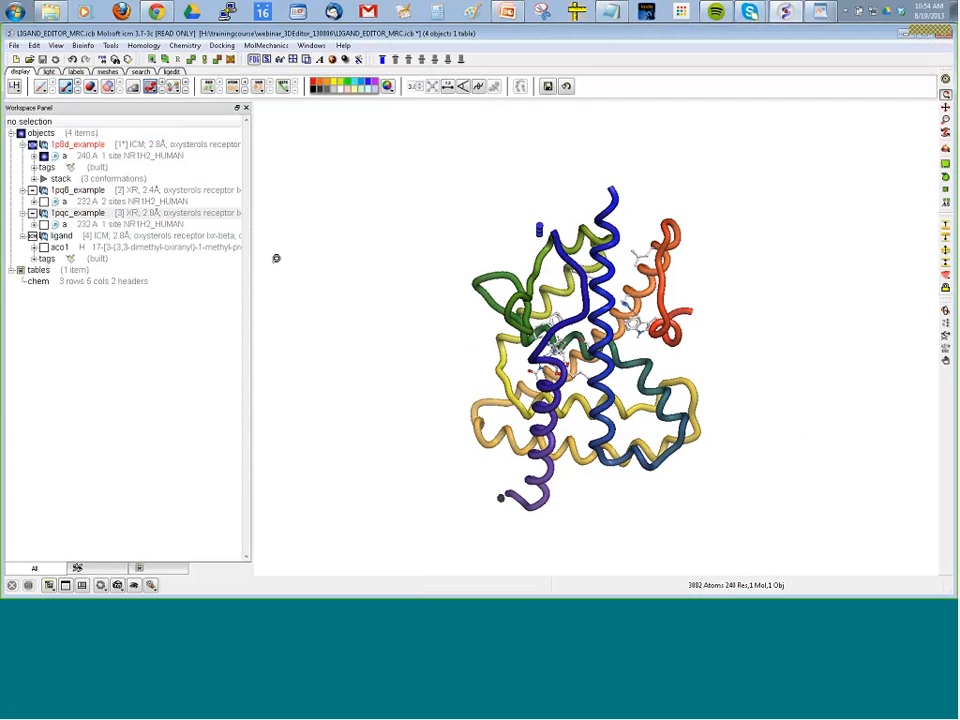
left_click(44, 178)
Step through the three stack conformations of 1p8d_example, then play them as an animation and stop it.
left_click(56, 201)
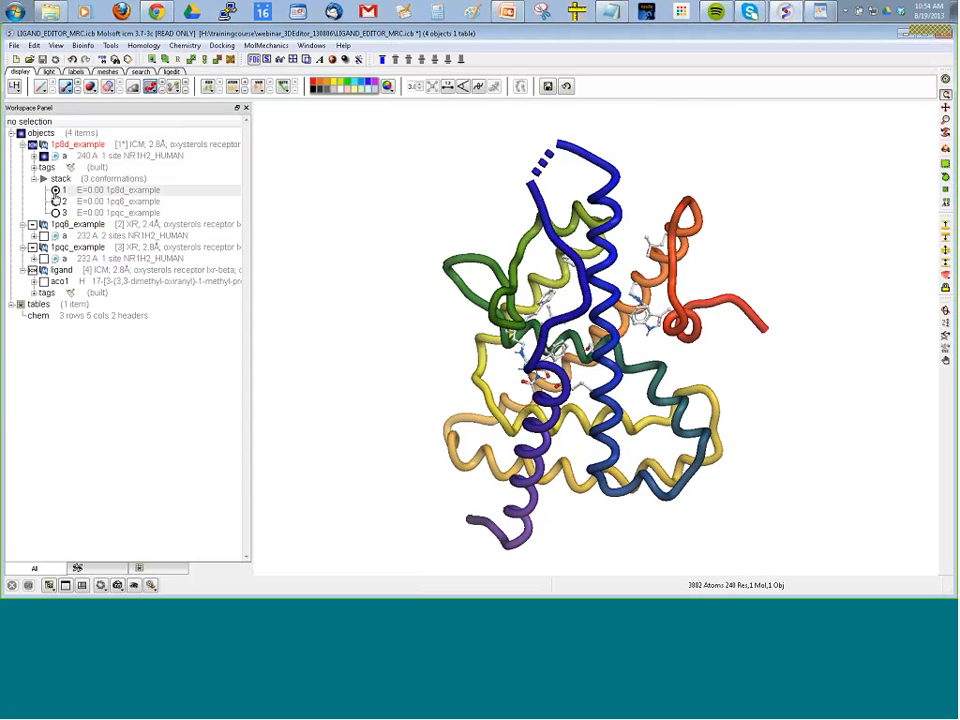
left_click(55, 213)
left_click(56, 202)
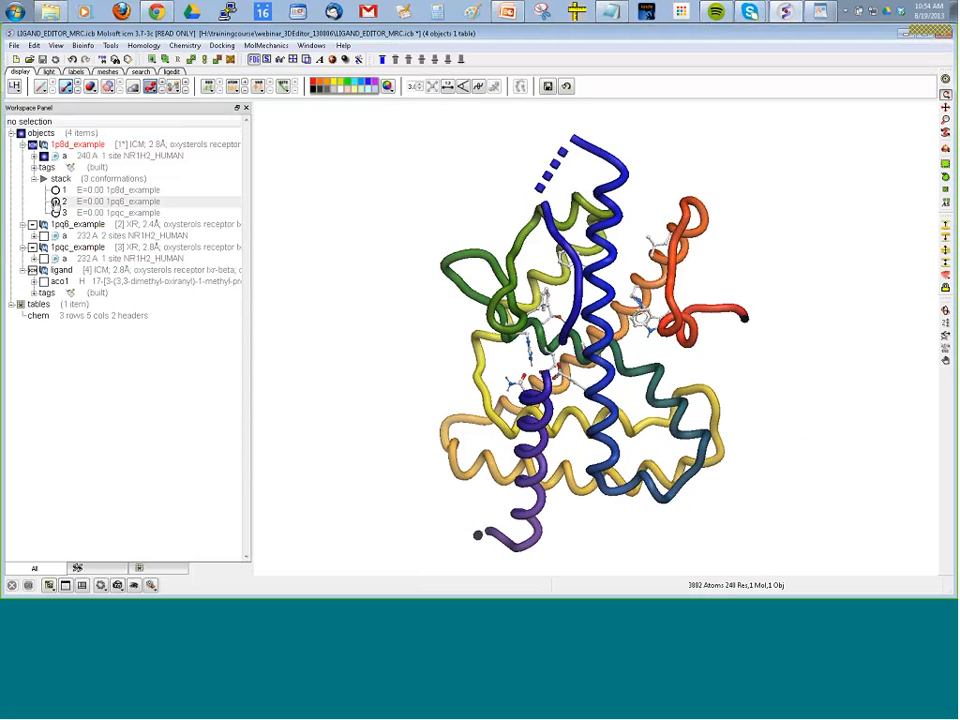
left_click(56, 190)
left_click(56, 202)
left_click(56, 213)
left_click(43, 180)
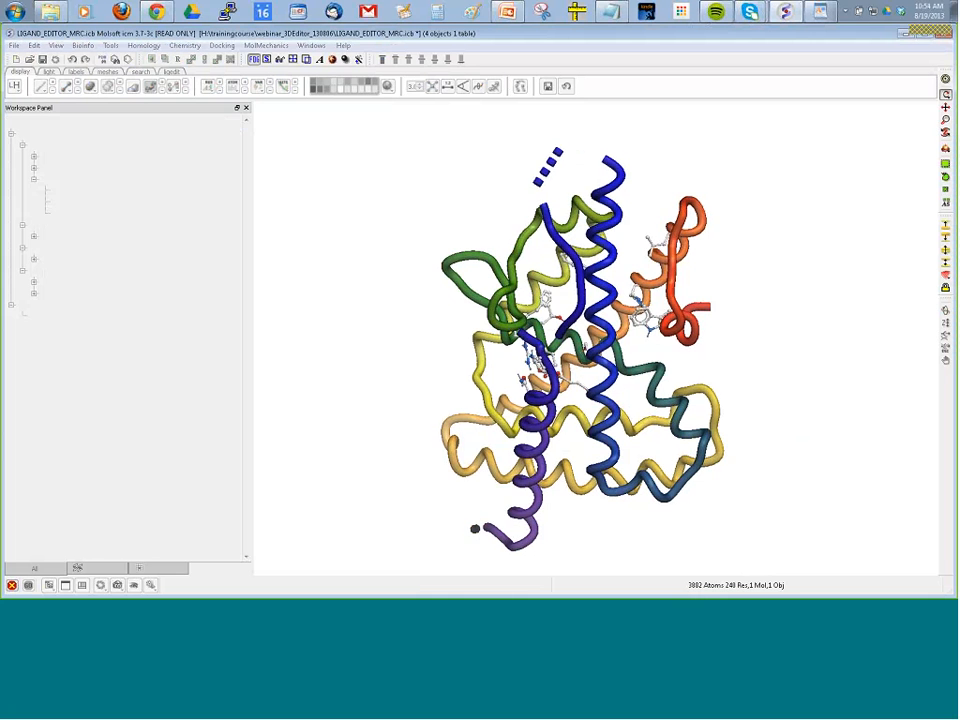
left_click(12, 585)
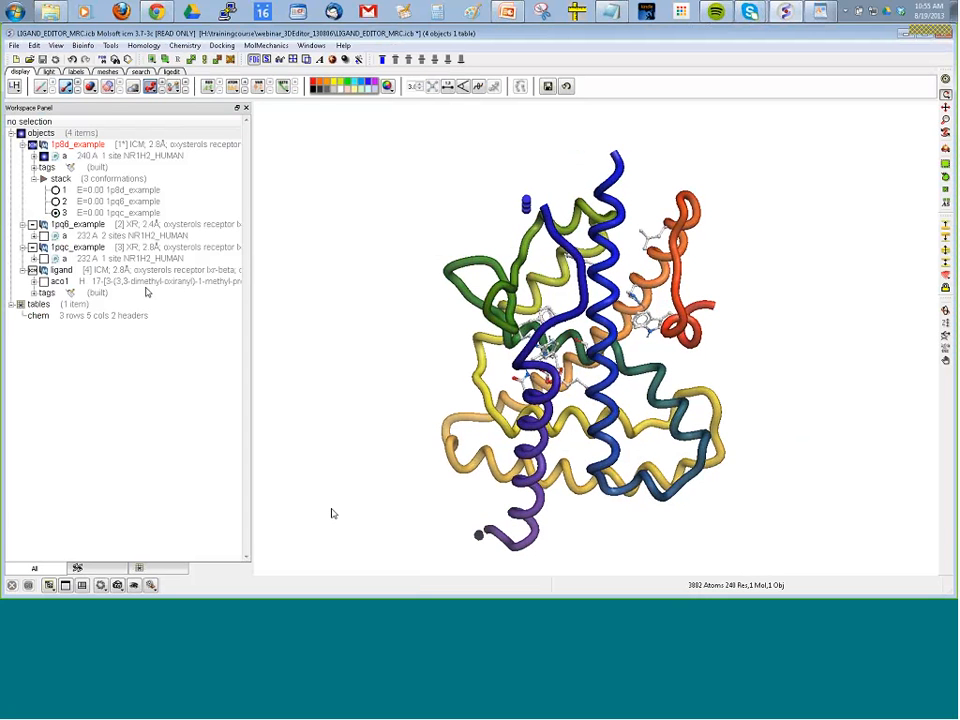
Display the aco1 ligand inside the 1p8d_example receptor.
left_click(43, 282)
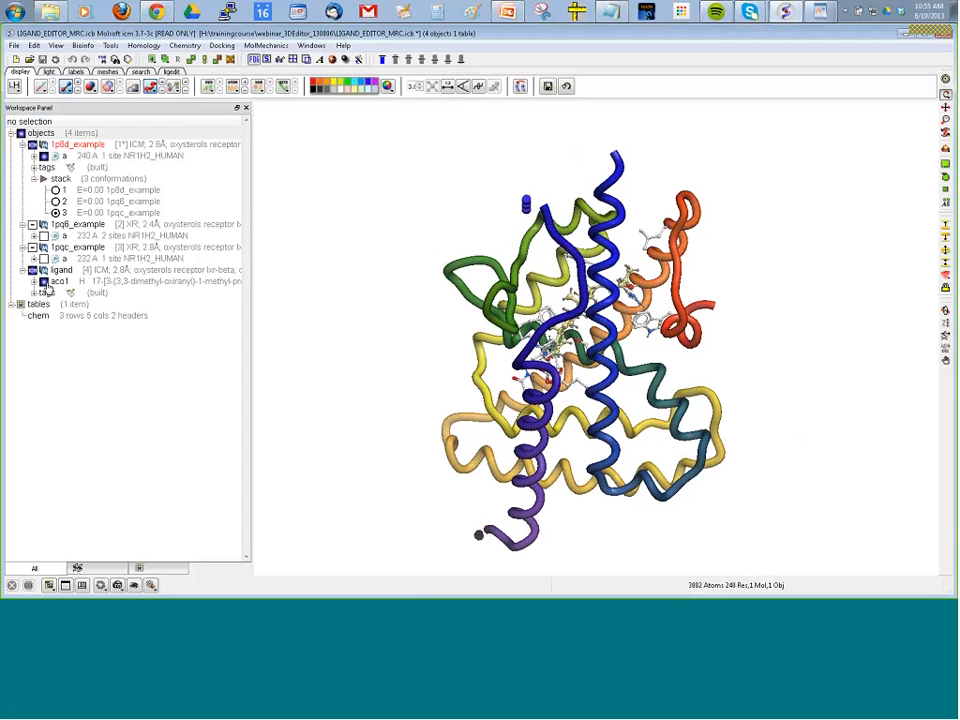
left_click_drag(317, 328, 266, 281)
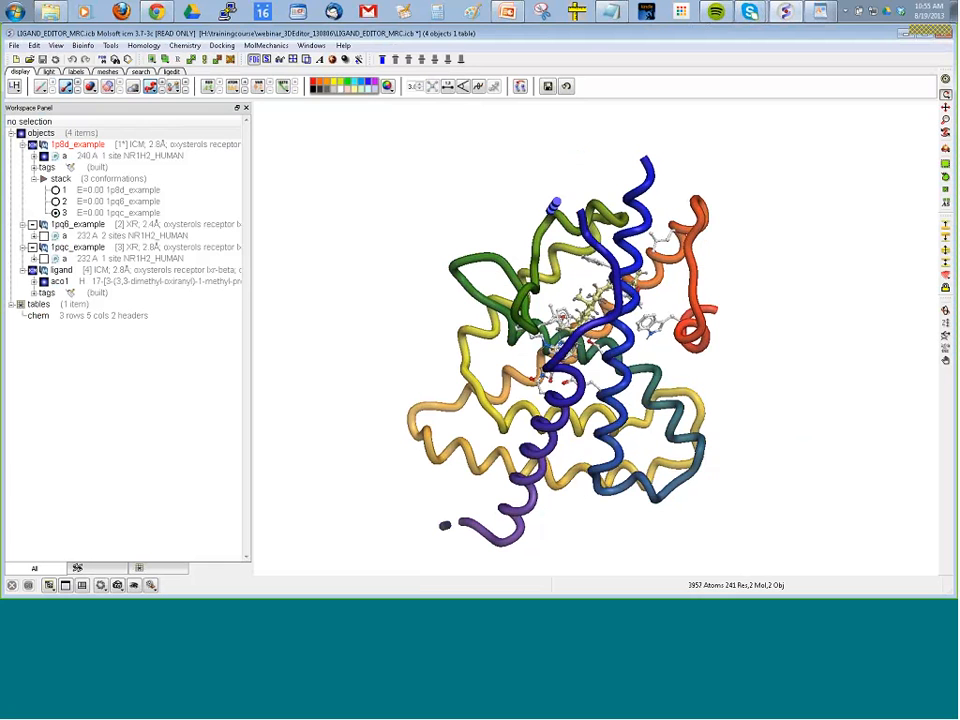
Open the receptor setup to view it, and leave it without applying anything.
left_click(226, 47)
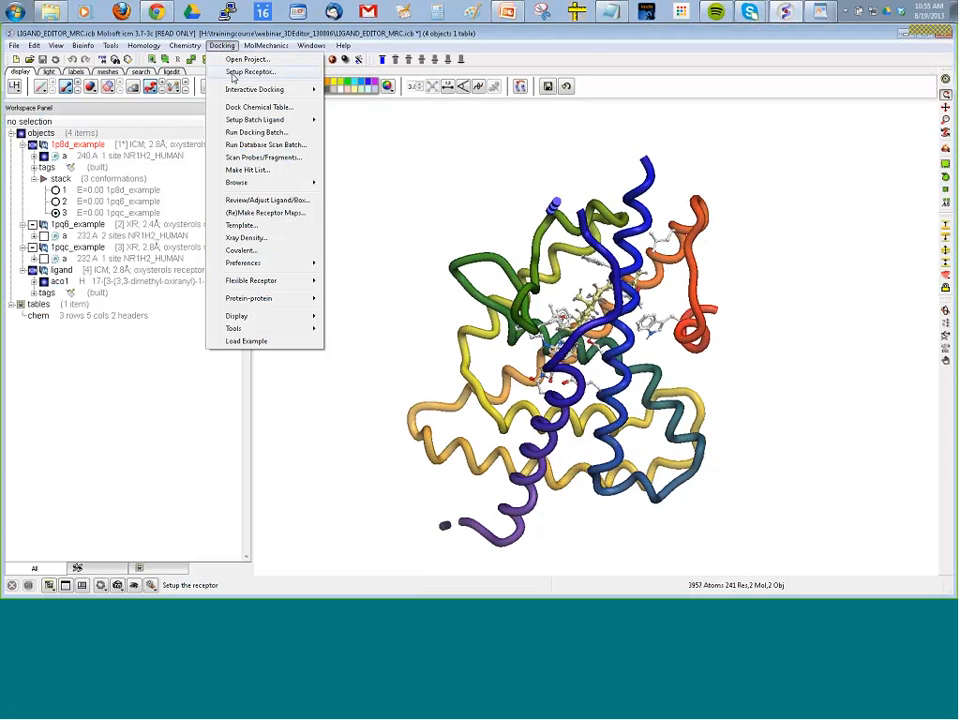
left_click(240, 72)
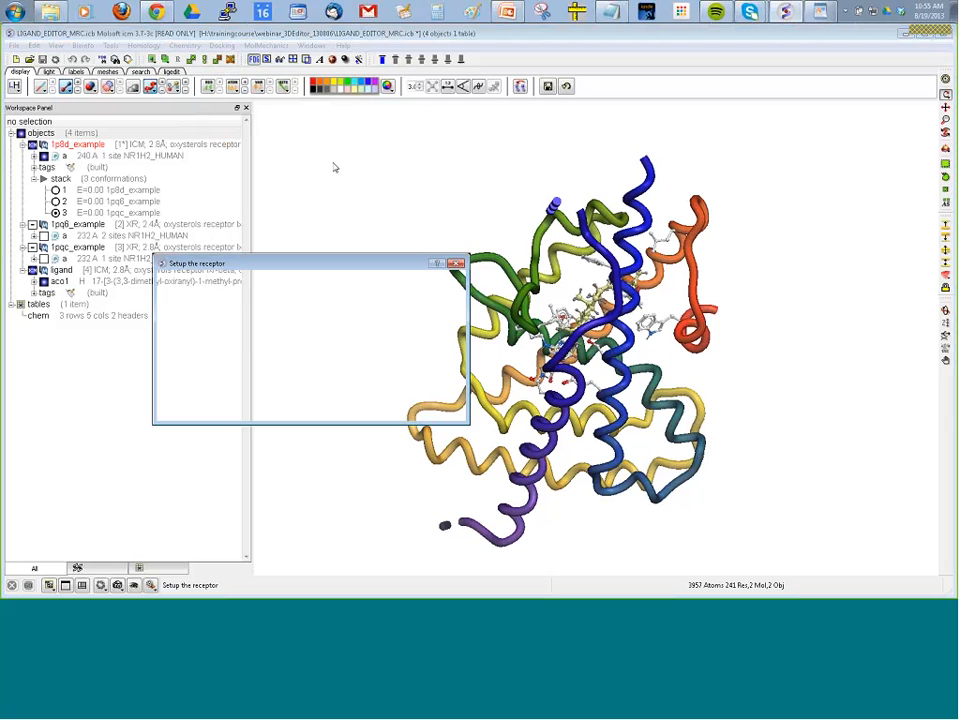
left_click(391, 408)
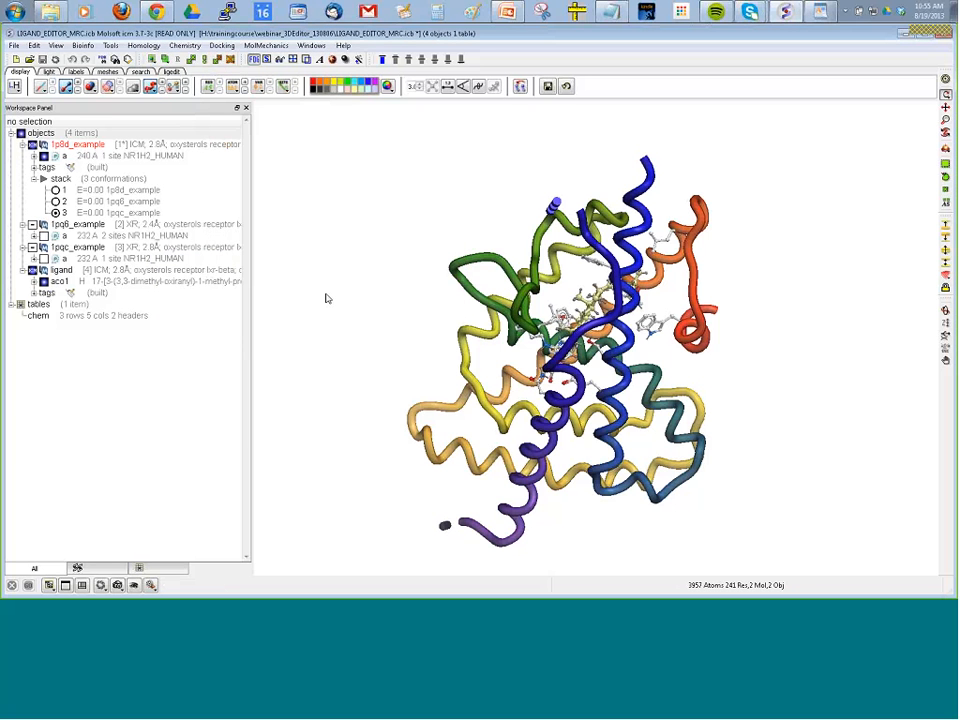
View the 4D grid setup options for multiple receptor conformations in the webinar project, and leave them unapplied.
left_click(221, 46)
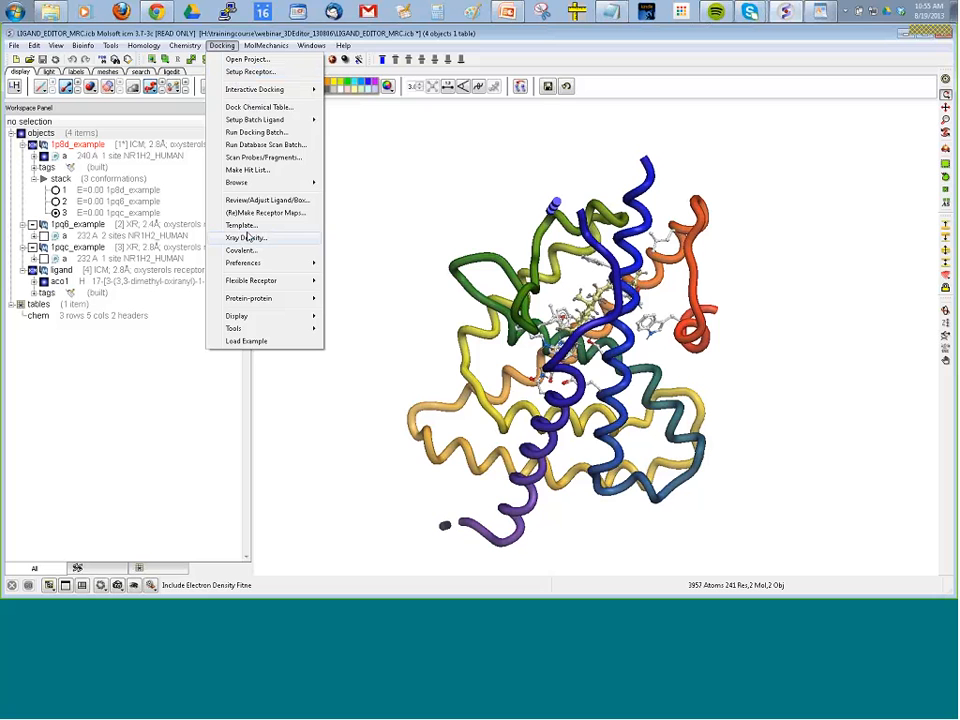
mouse_move(248, 265)
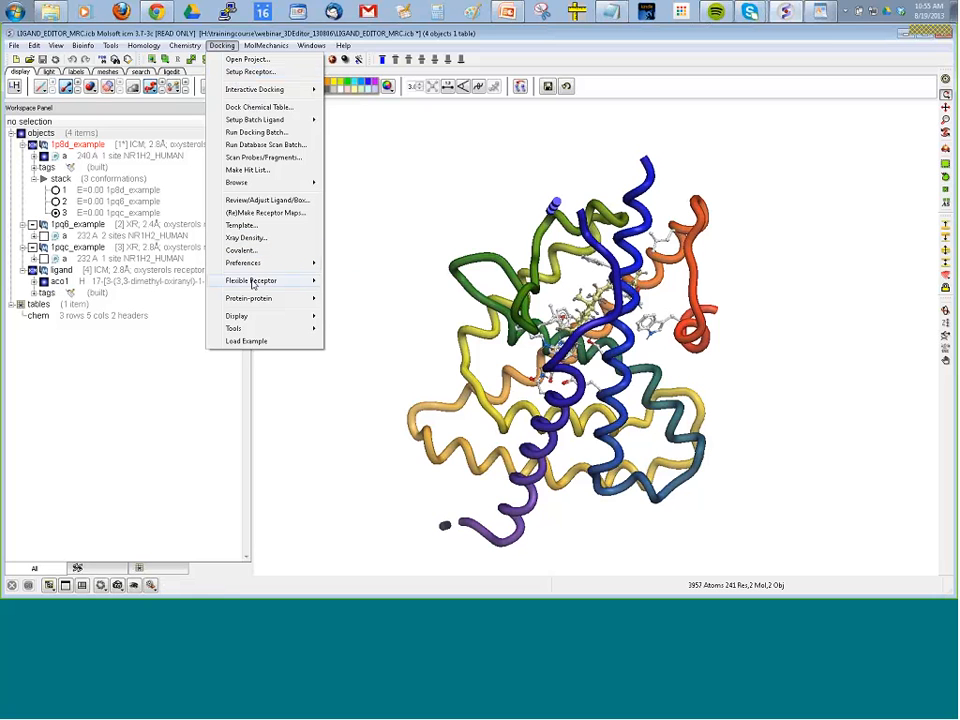
mouse_move(317, 280)
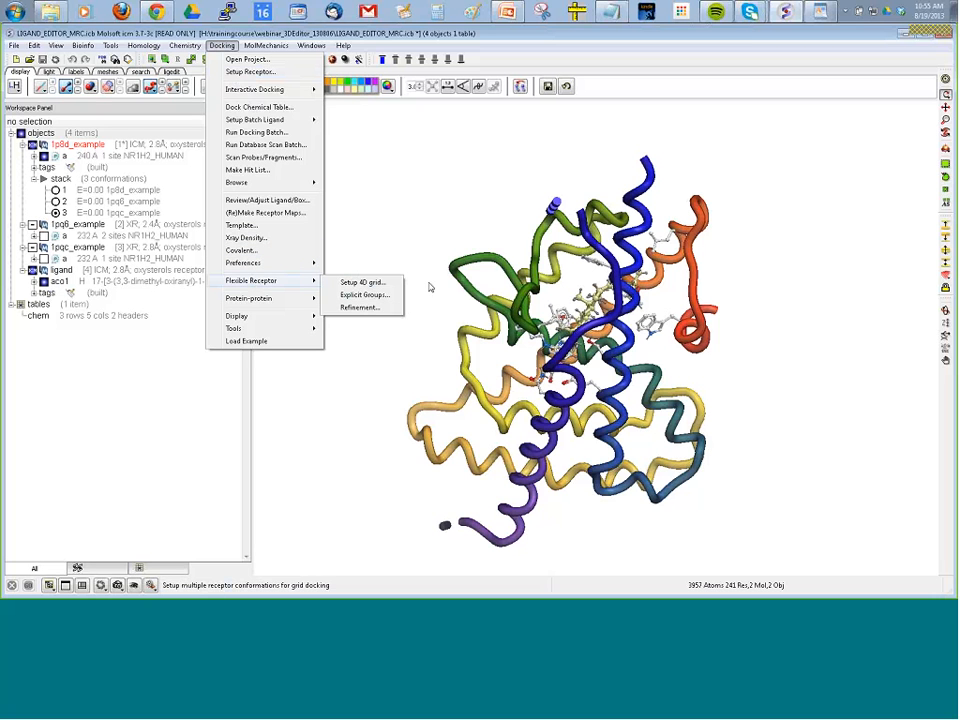
left_click(363, 282)
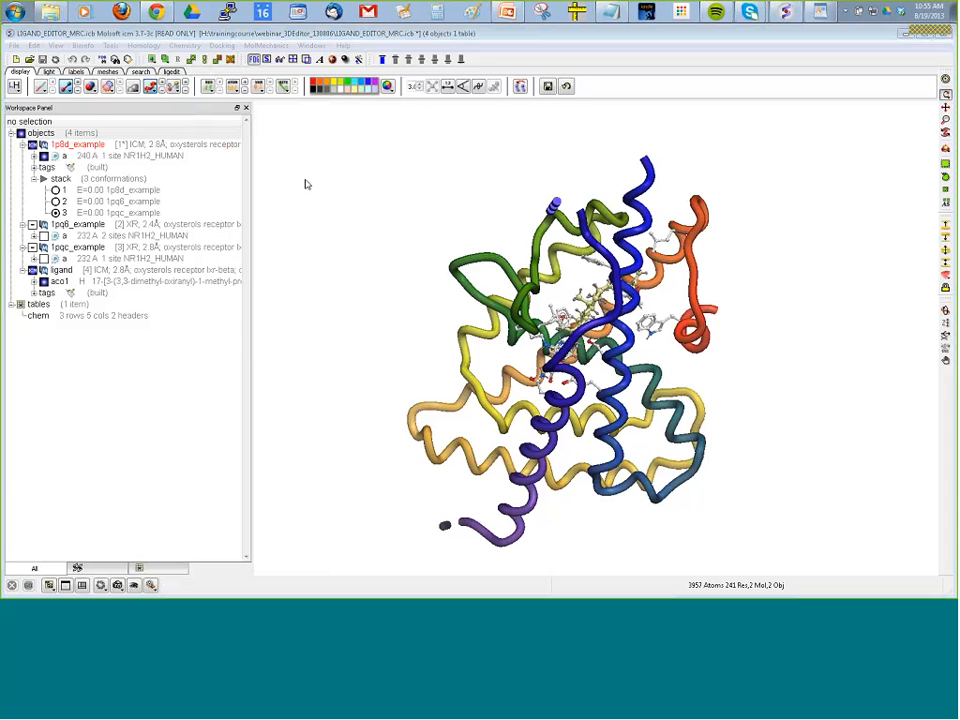
left_click(222, 46)
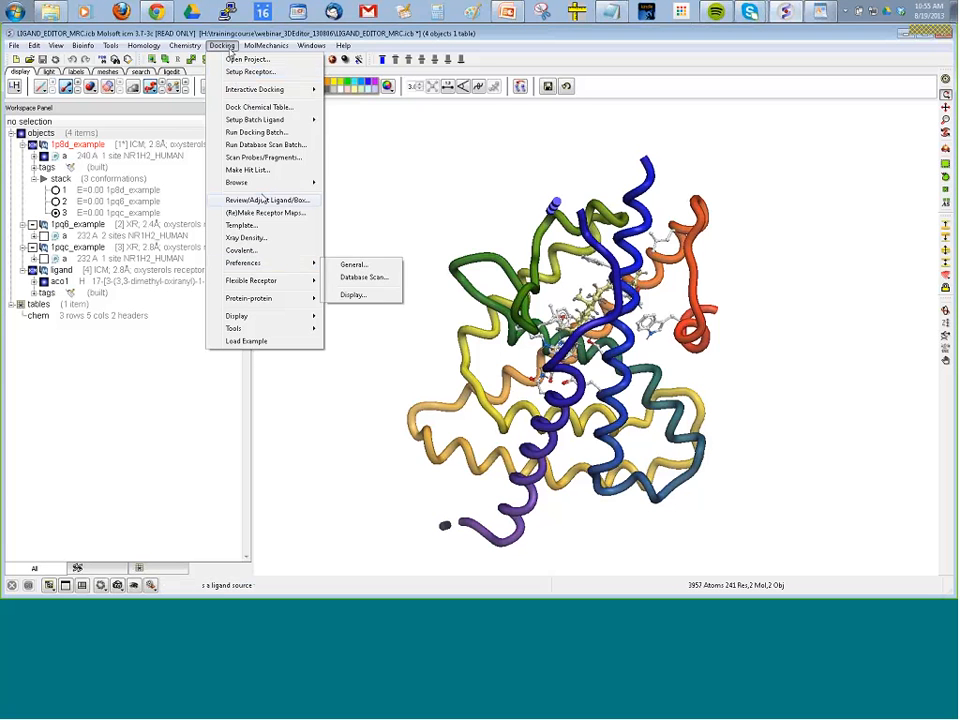
mouse_move(290, 281)
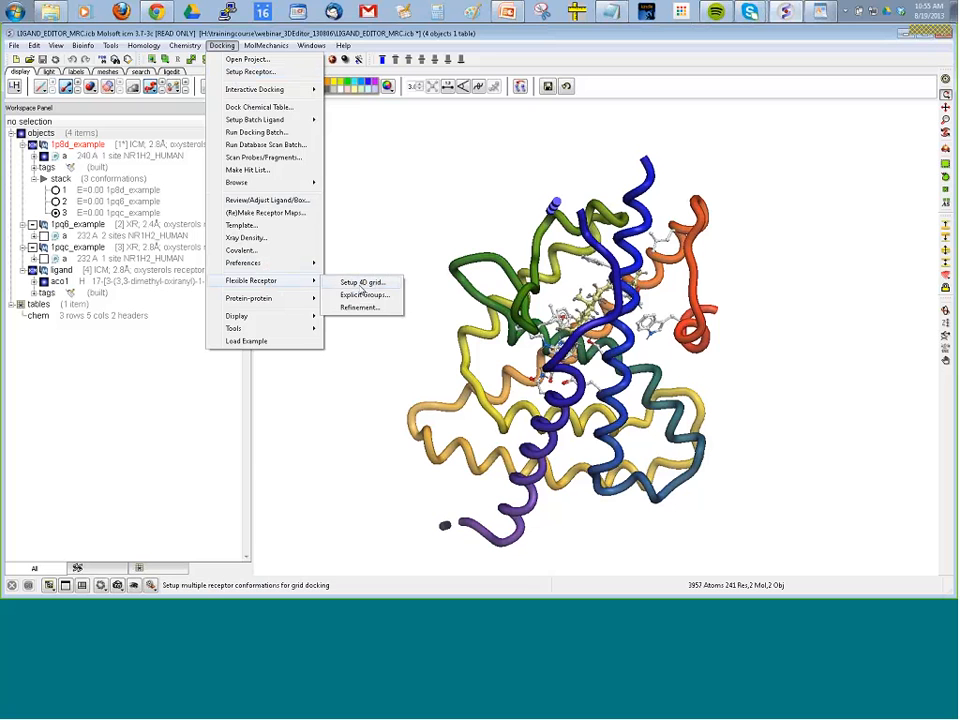
left_click(362, 284)
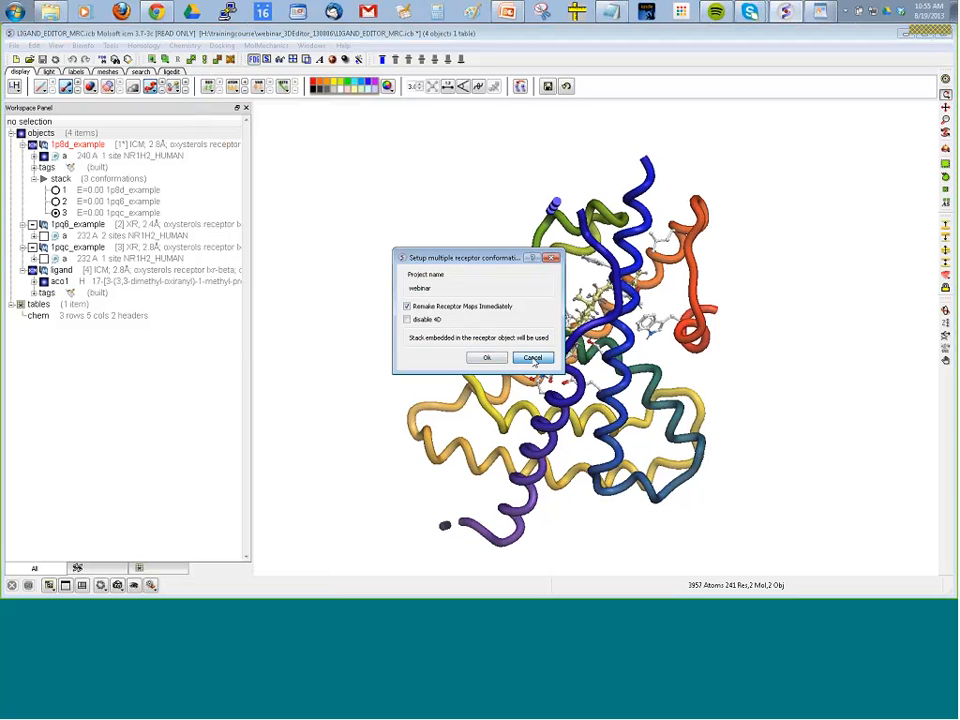
left_click(533, 358)
left_click(222, 45)
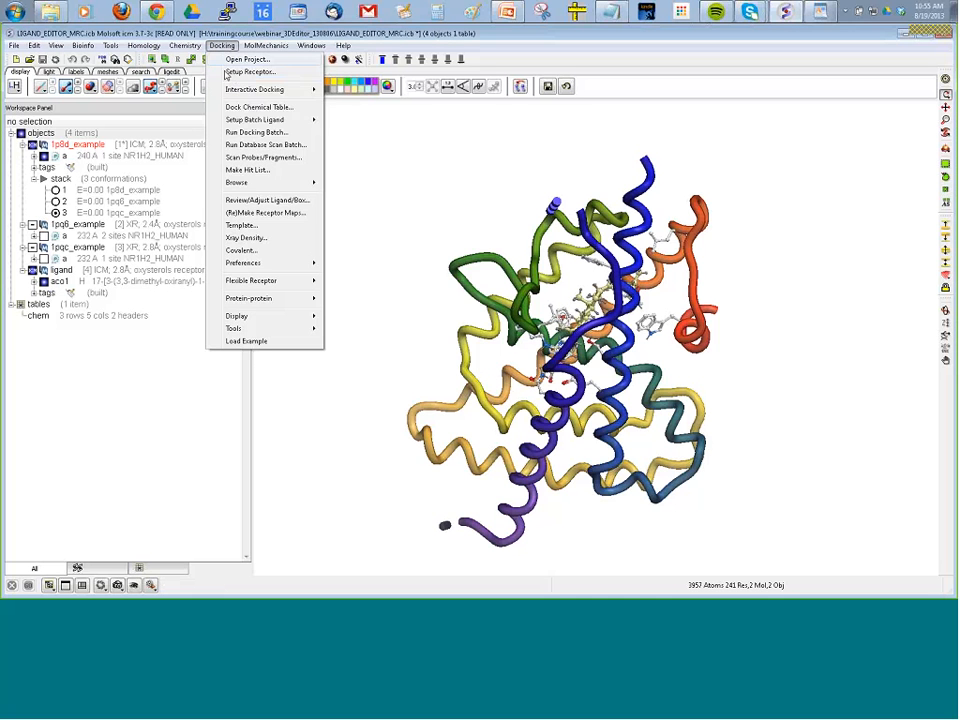
mouse_move(233, 122)
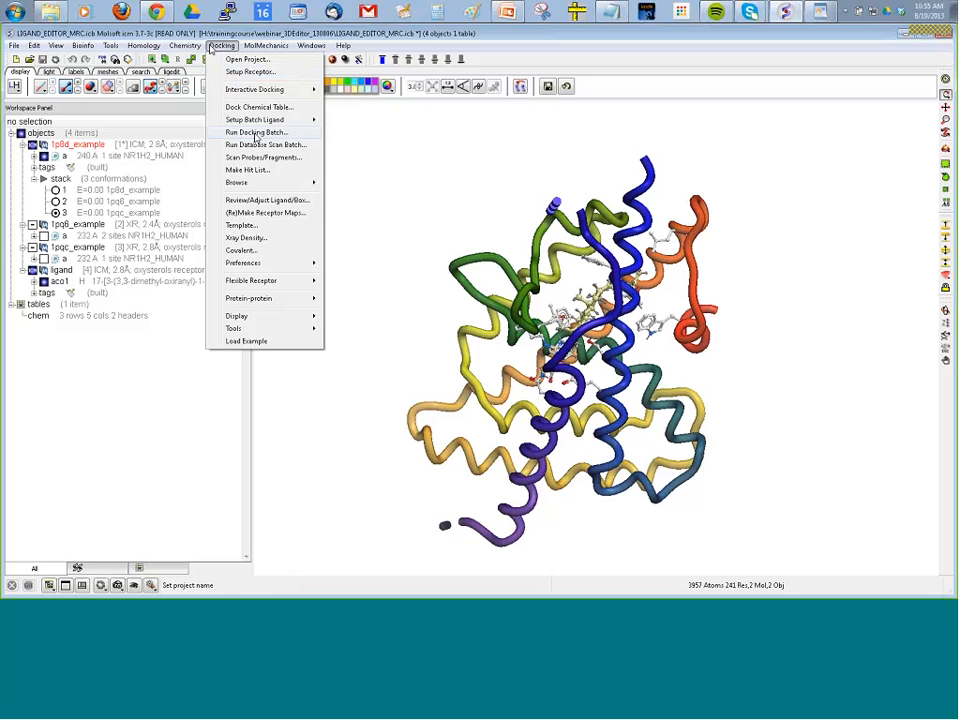
left_click(220, 46)
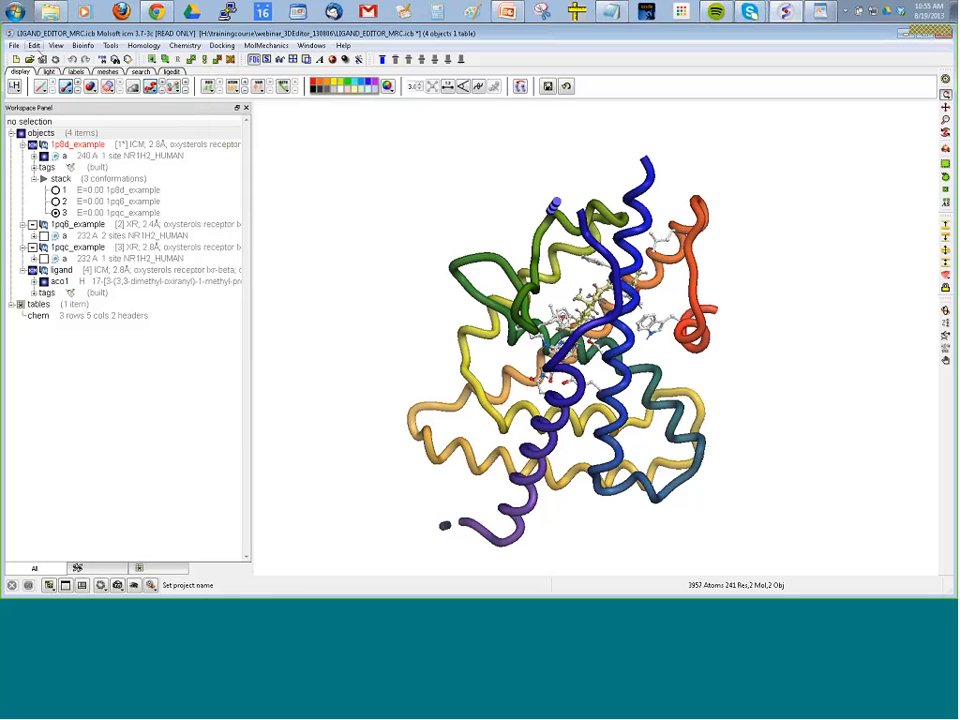
Start a new empty project, deleting all items of the current LIGAND_EDITOR_MRC session.
left_click(16, 57)
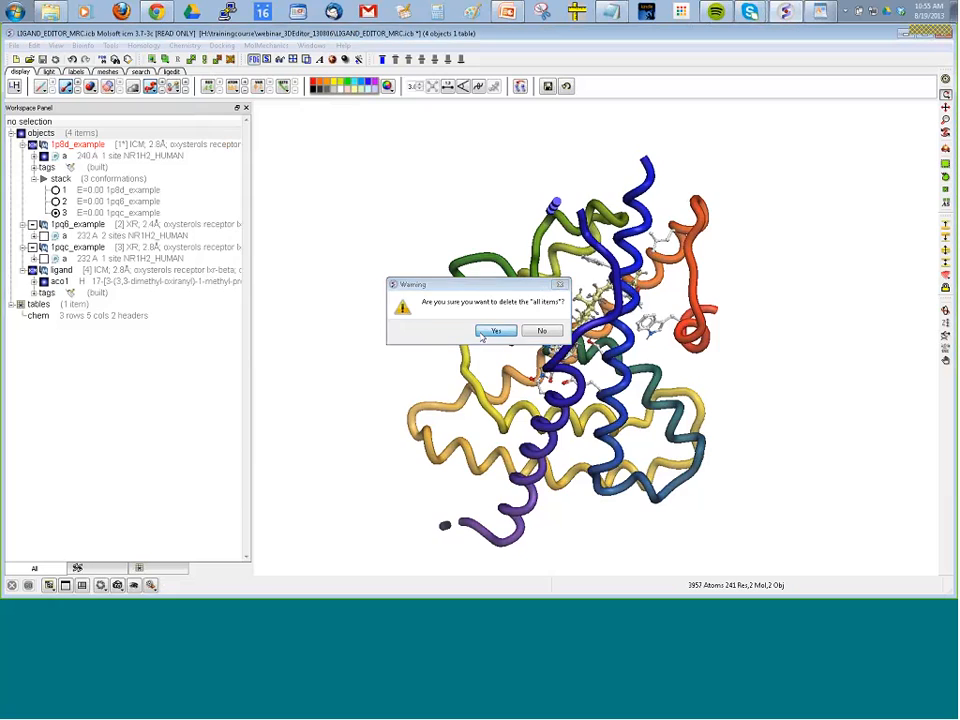
left_click(484, 333)
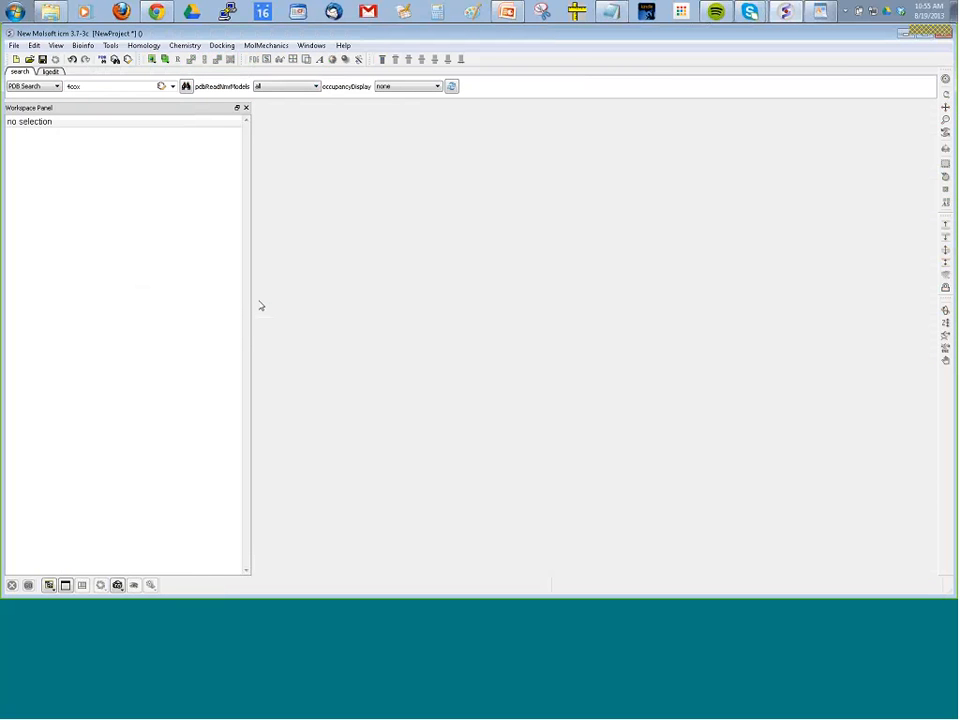
left_click(221, 45)
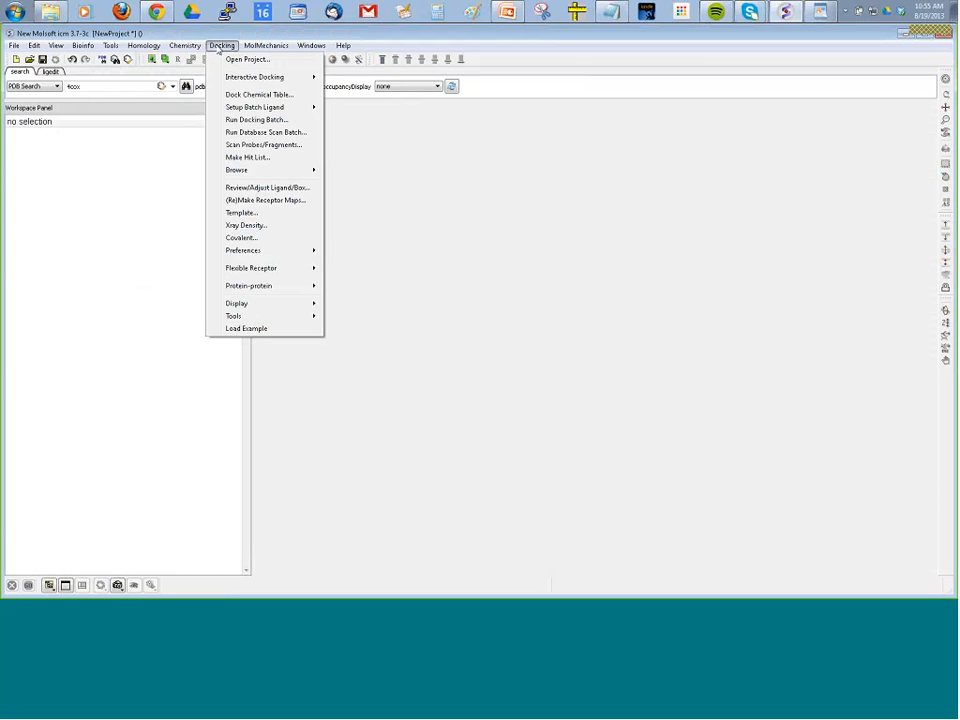
left_click(154, 154)
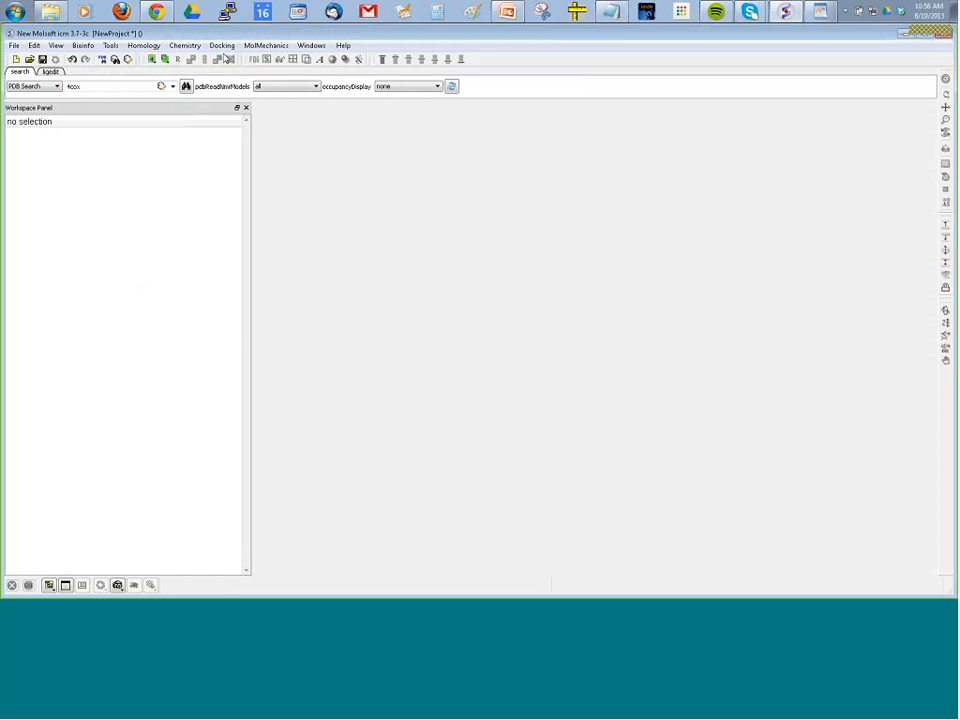
Open the docking project webinar from H:/trainingcourse/vls_webinar/ with Display Receptor enabled.
left_click(222, 46)
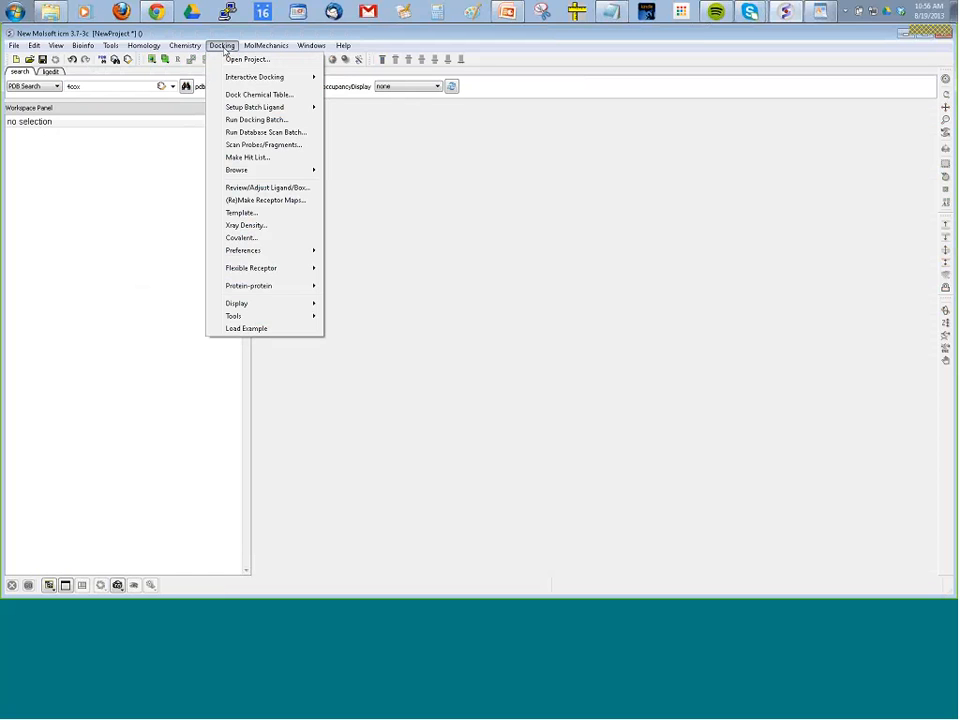
left_click(238, 59)
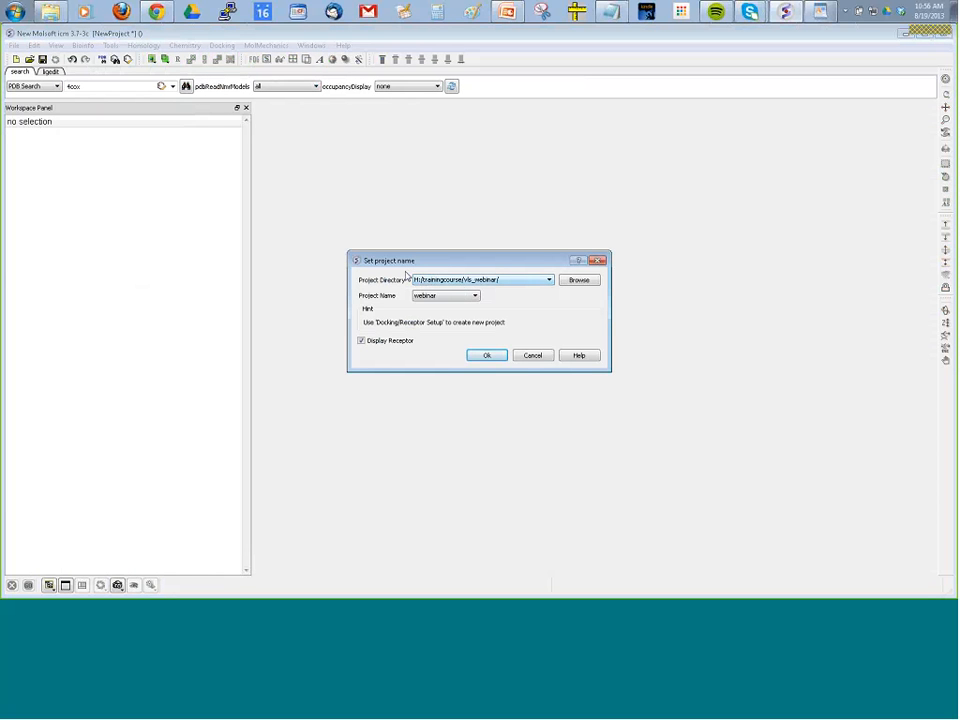
left_click(110, 45)
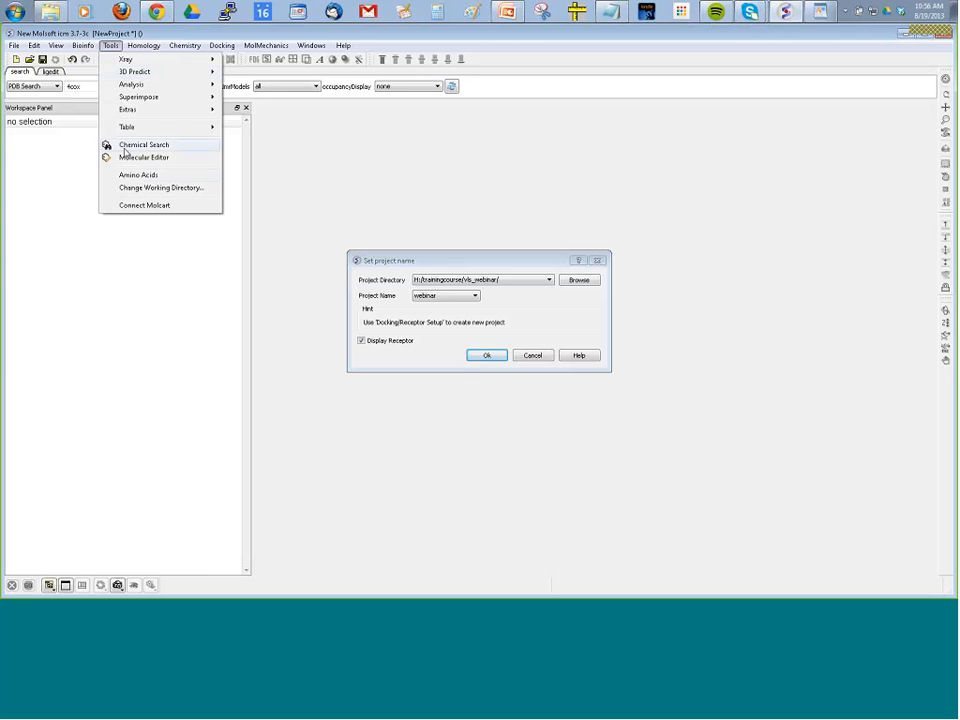
left_click(258, 205)
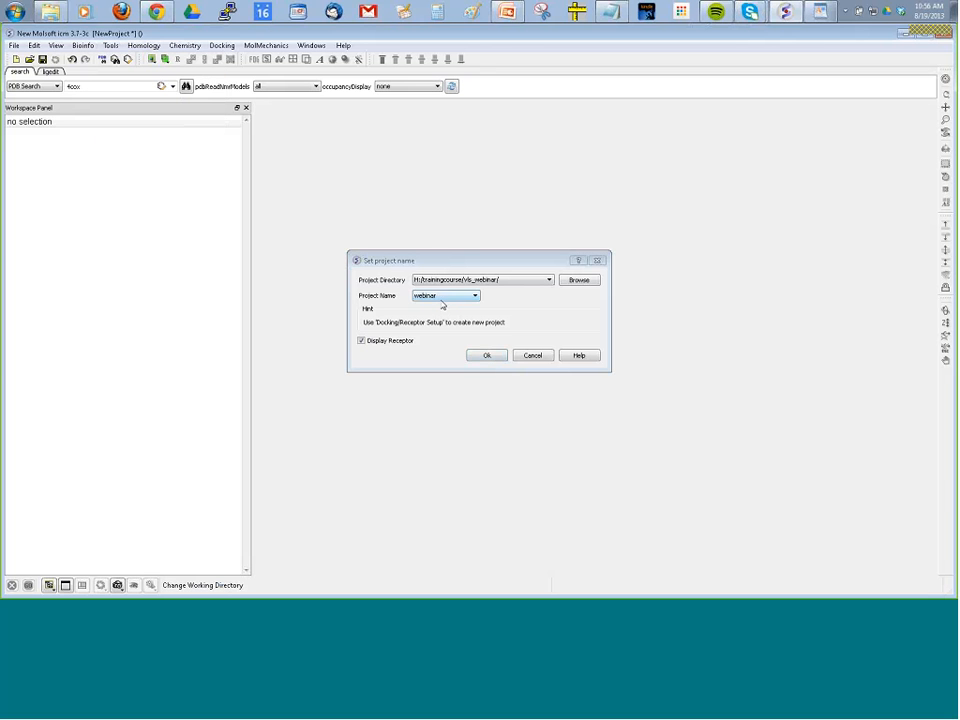
left_click(497, 358)
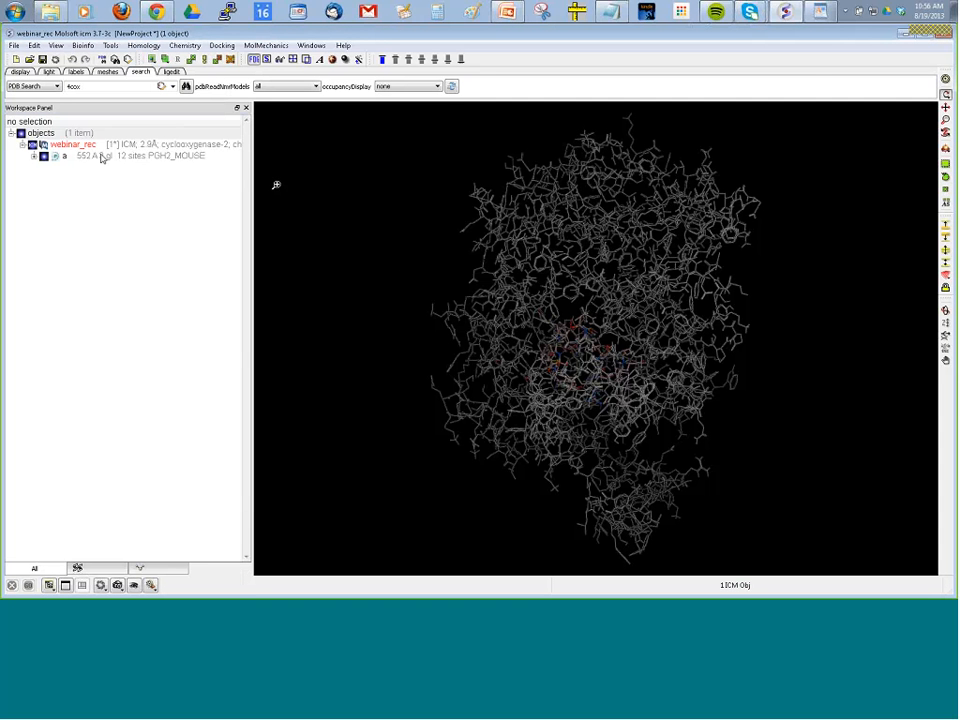
Make the docking hit list for the webinar project.
left_click(222, 45)
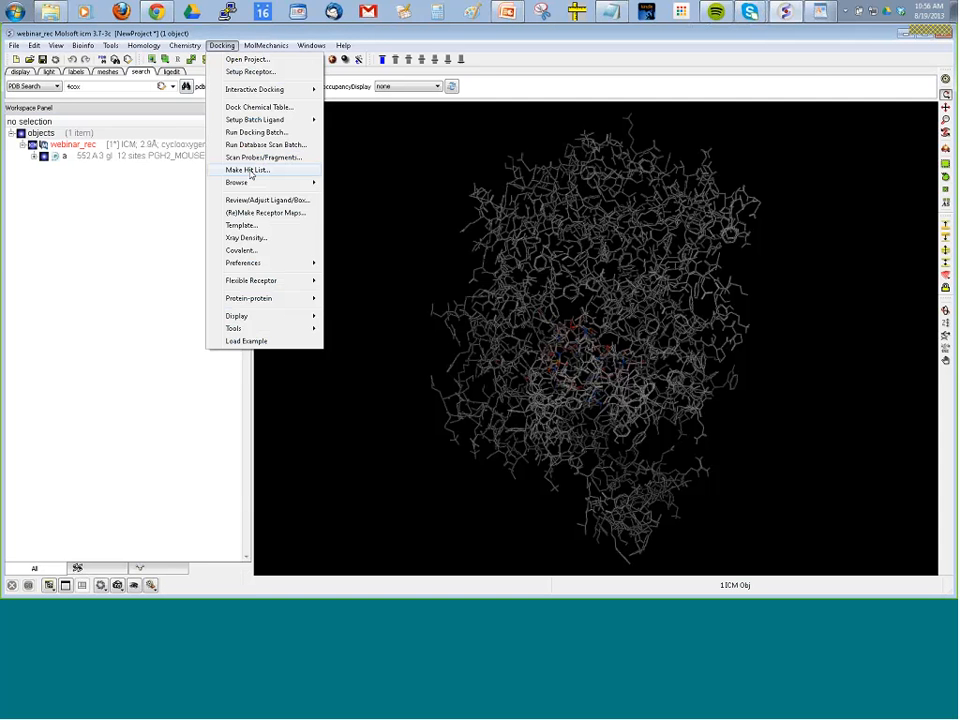
left_click(248, 171)
left_click(494, 373)
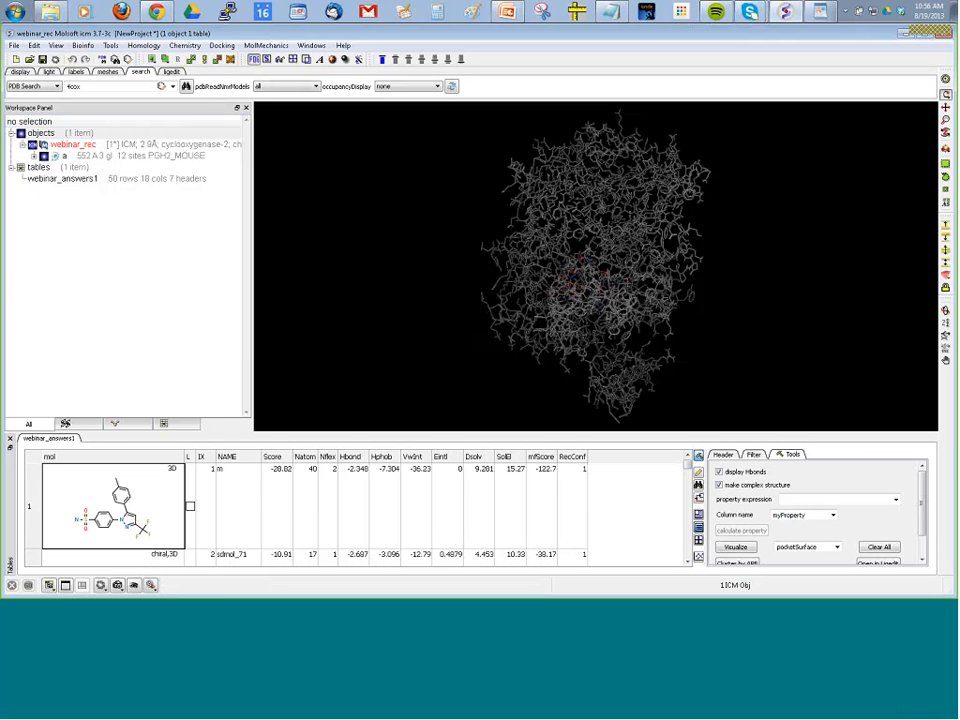
Switch to the VLS_Webdemo presentation in PowerPoint and show slide 13 with the presenter's contact details.
left_click(903, 35)
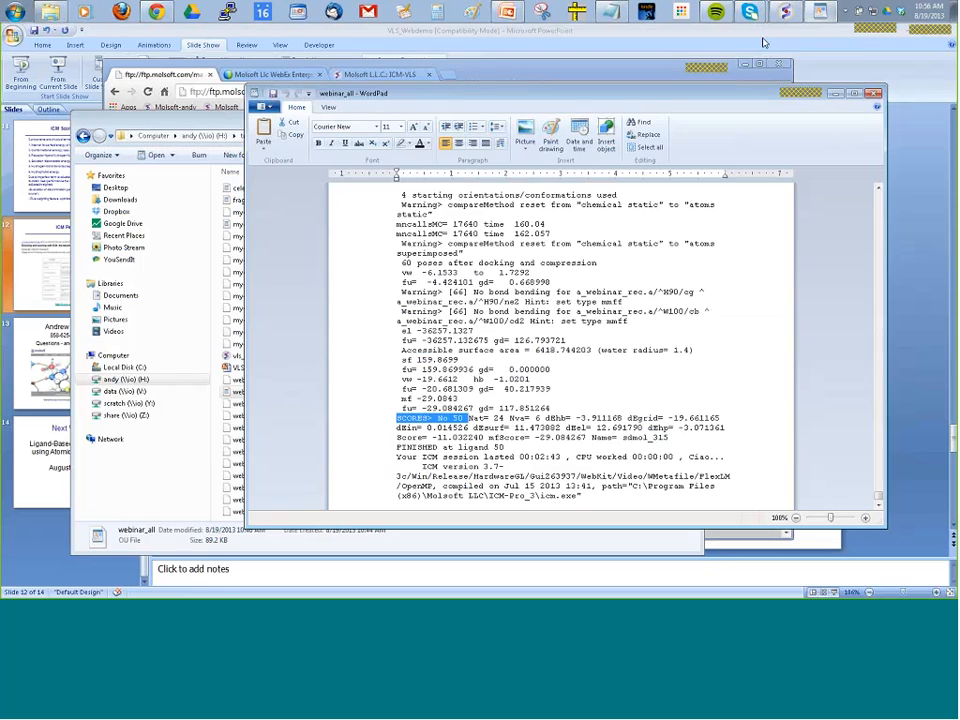
left_click(716, 35)
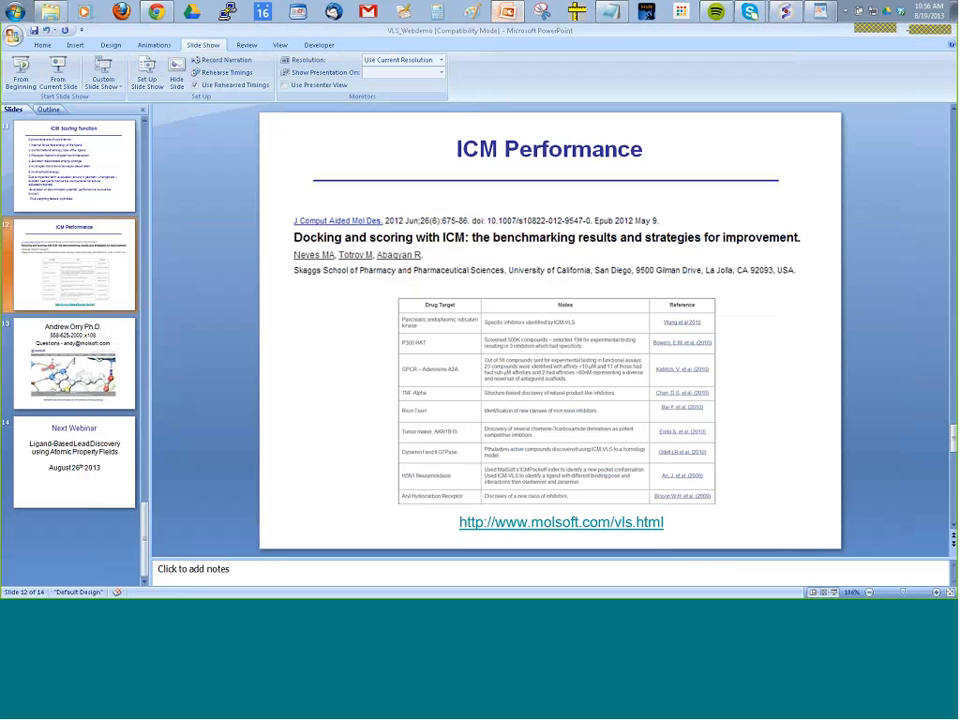
left_click(100, 365)
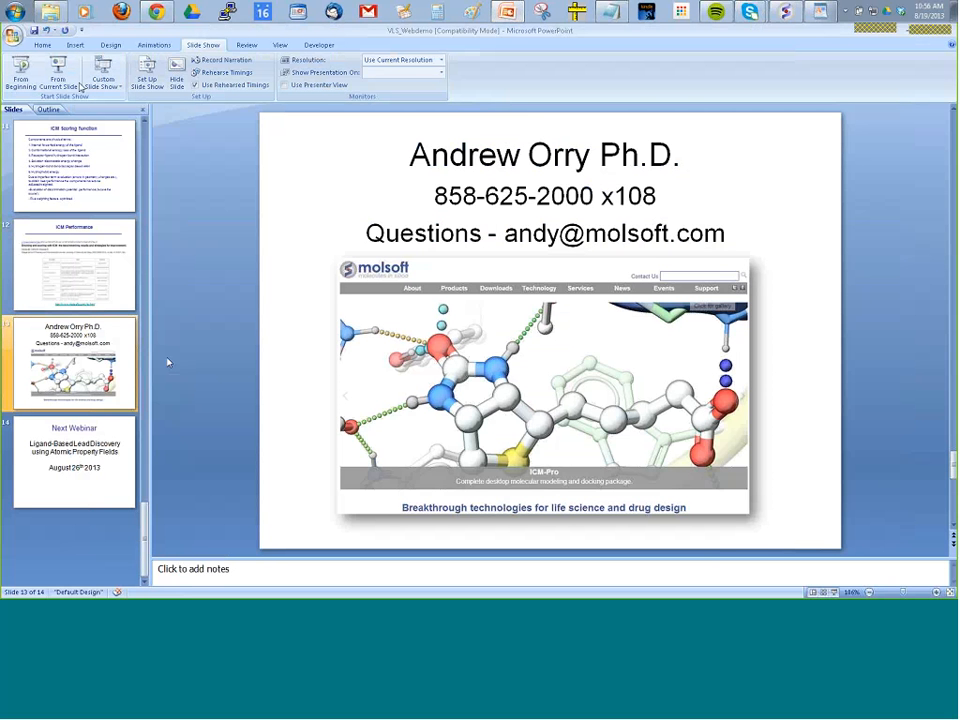